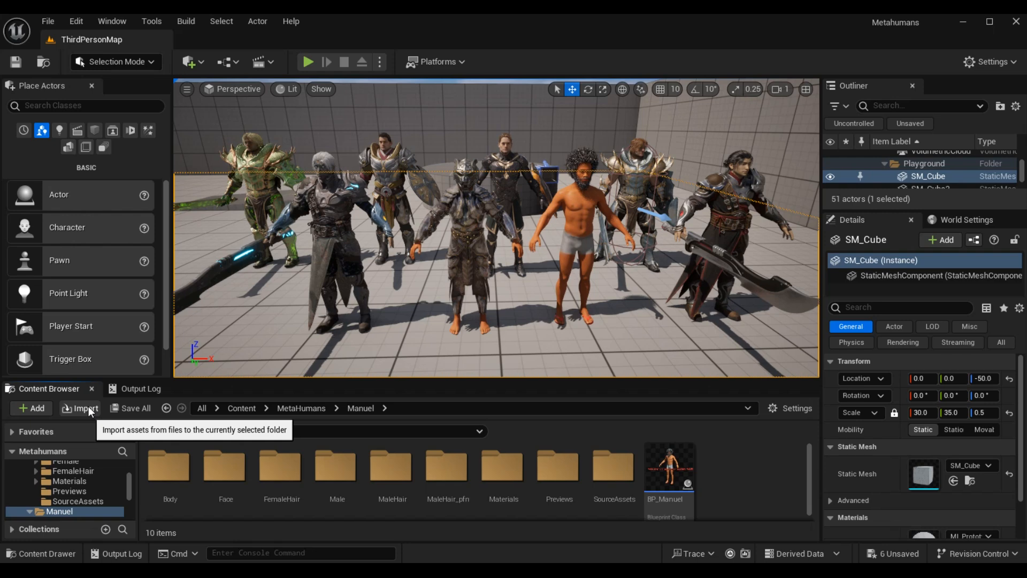
click(86, 408)
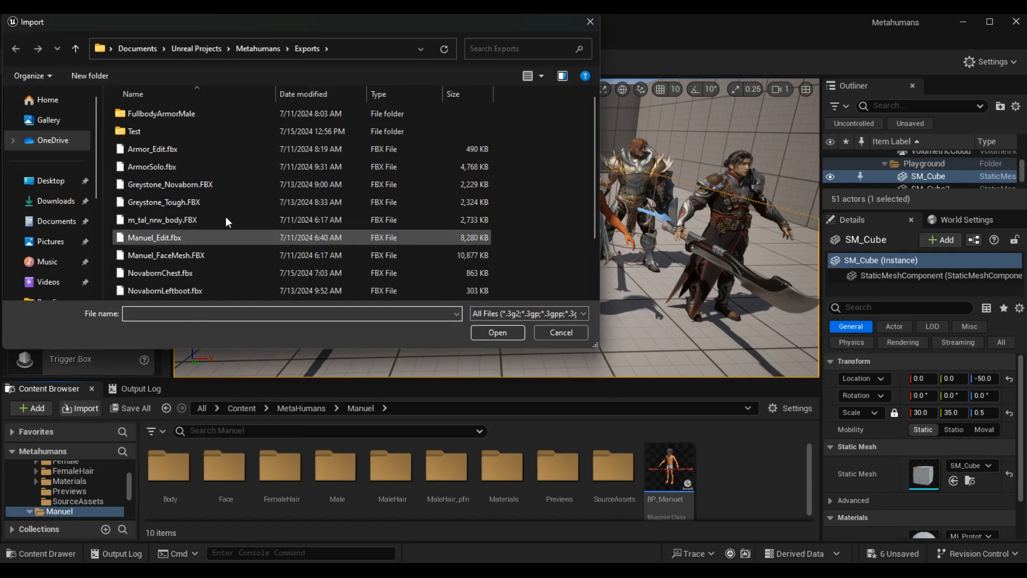
click(262, 47)
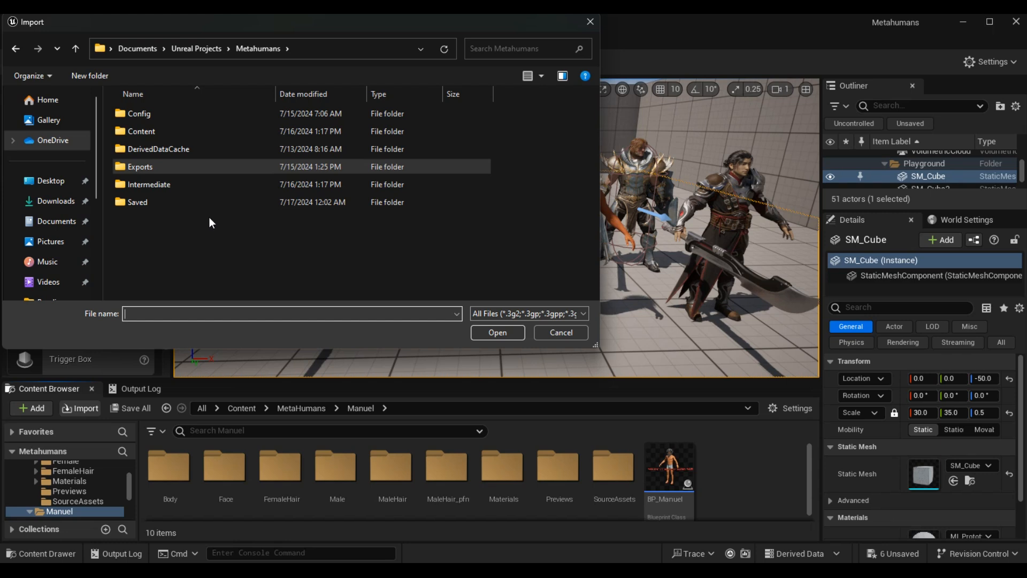
click(153, 170)
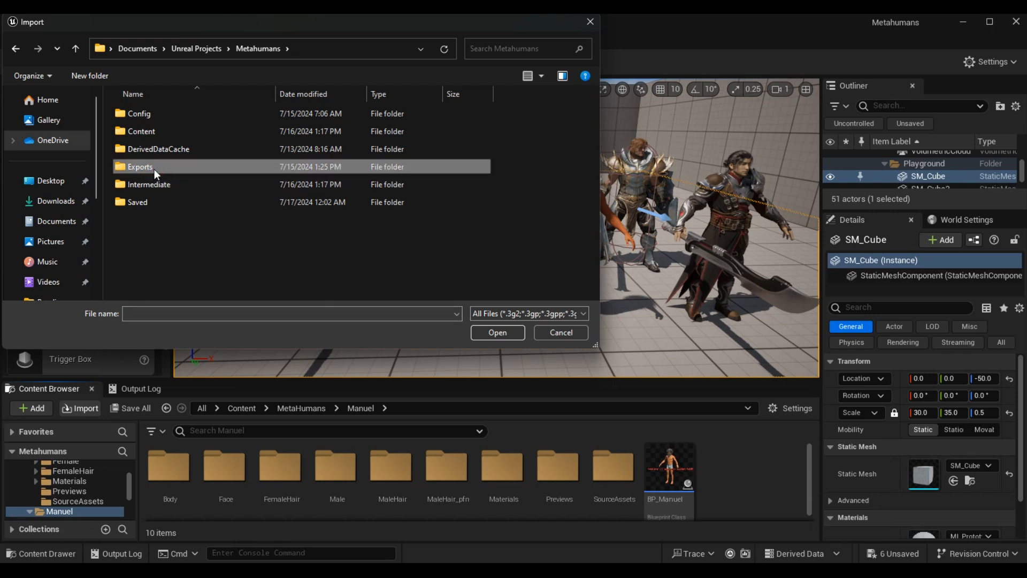
click(590, 22)
- Open the BP_Manuel blueprint from the MetaHumans/Manuel folder and locate its Body component's skeletal mesh among the project assets
click(85, 477)
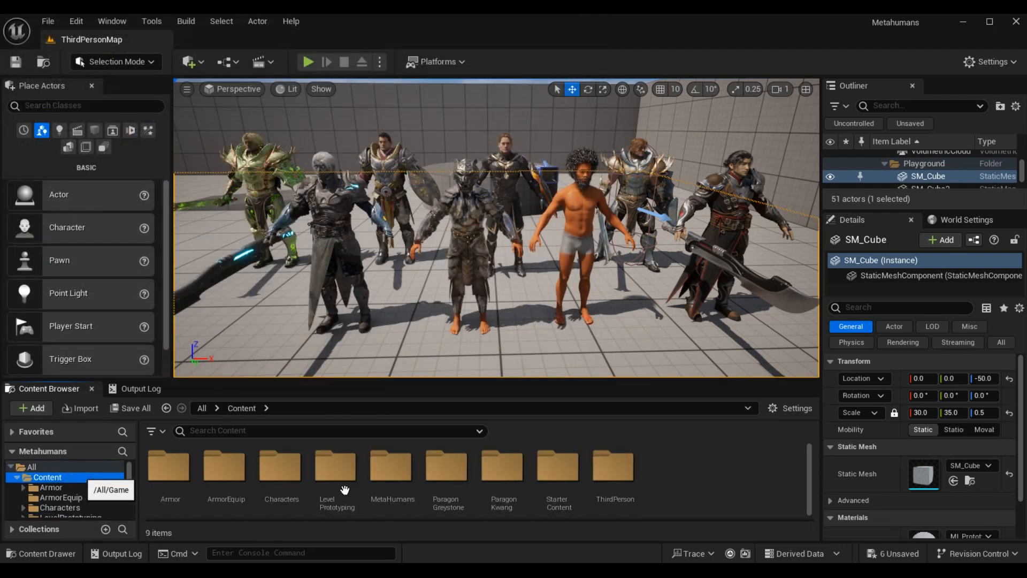
click(404, 483)
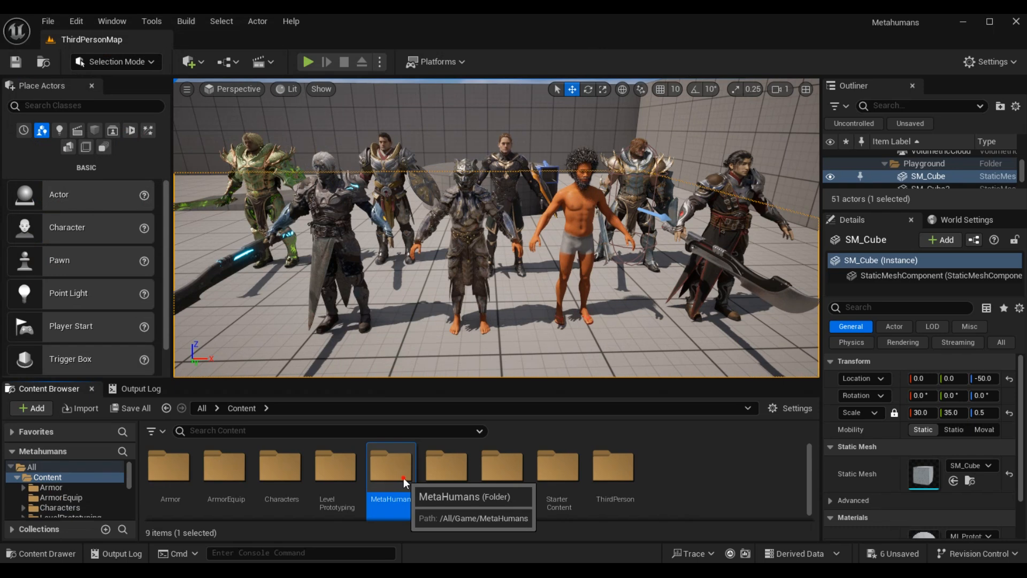
double_click(404, 483)
click(285, 476)
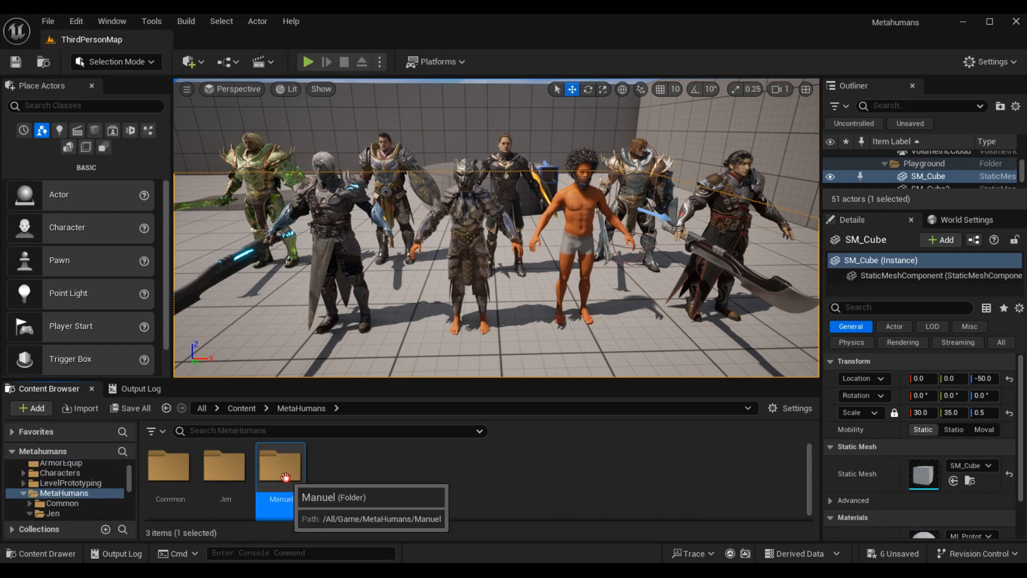
double_click(285, 476)
double_click(668, 471)
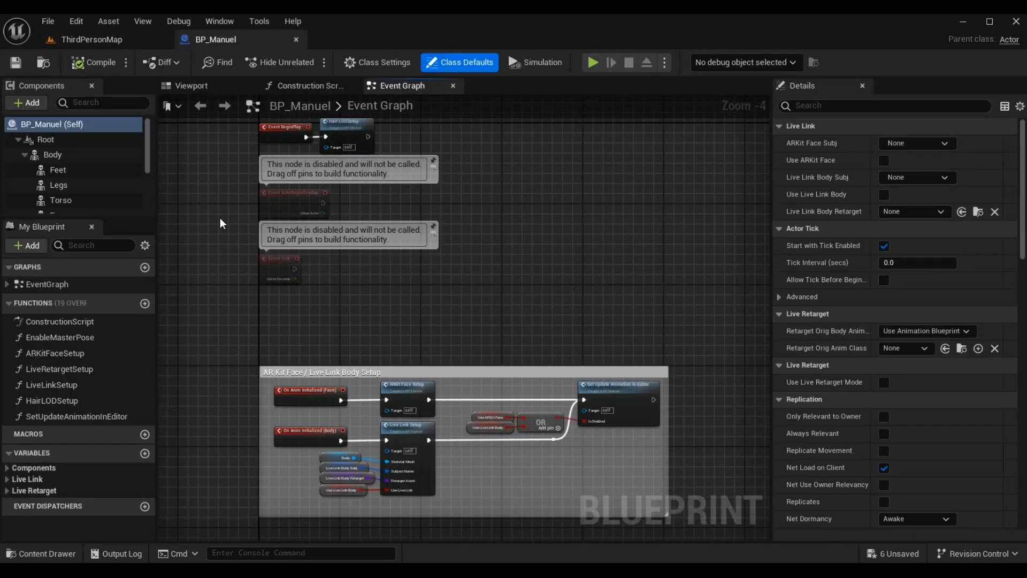
click(89, 154)
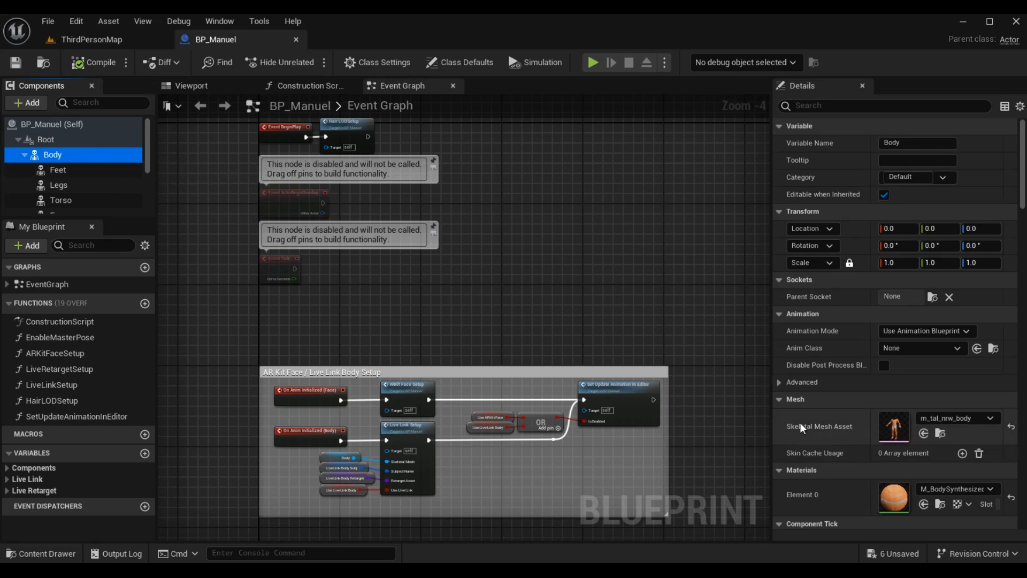
click(940, 433)
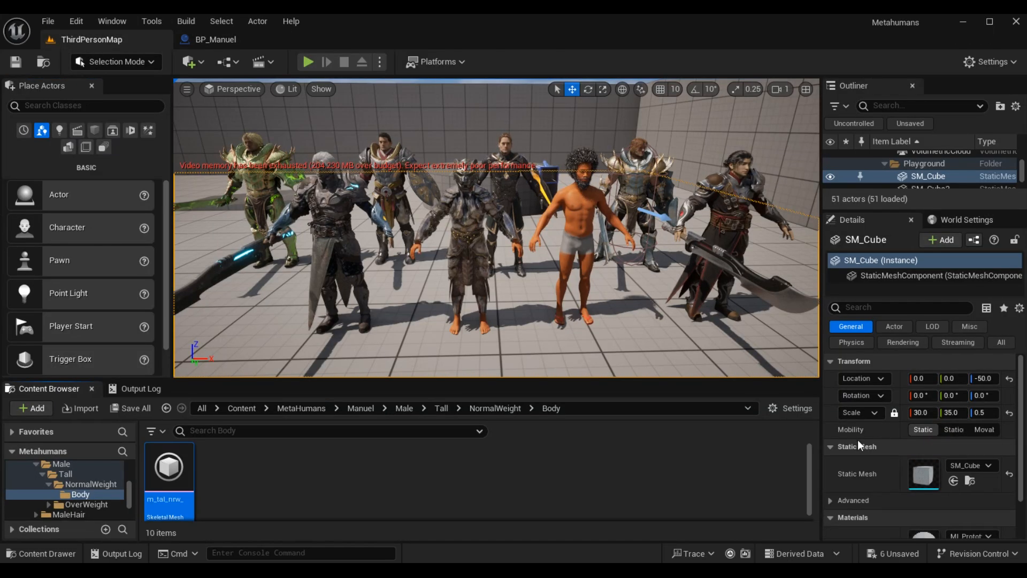
- Export the m_tal_nrw_body skeletal mesh as an FBX file to the Exports folder, keeping FBX 2013 compatibility and morph target export enabled
right_click(188, 460)
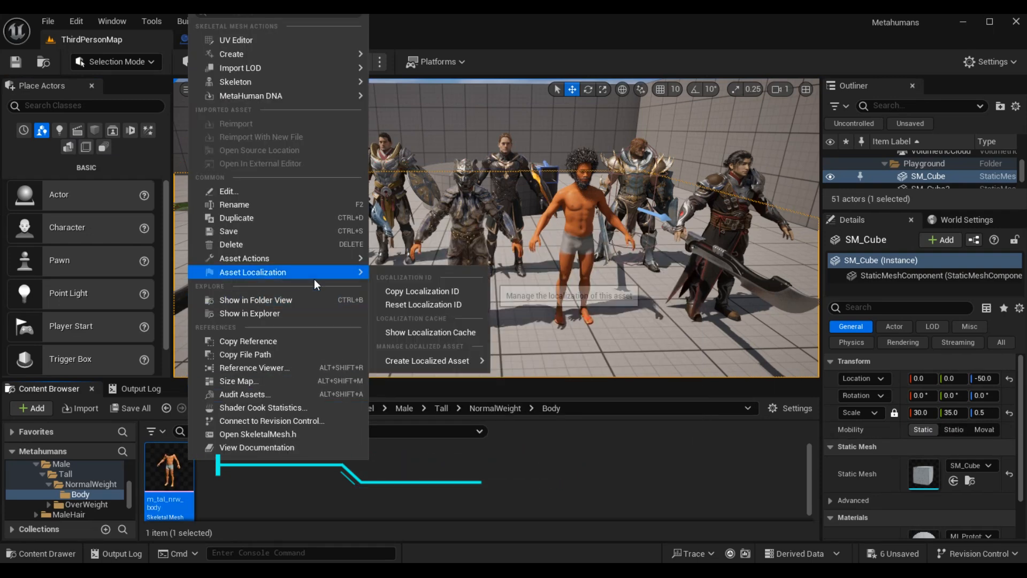
mouse_move(296, 260)
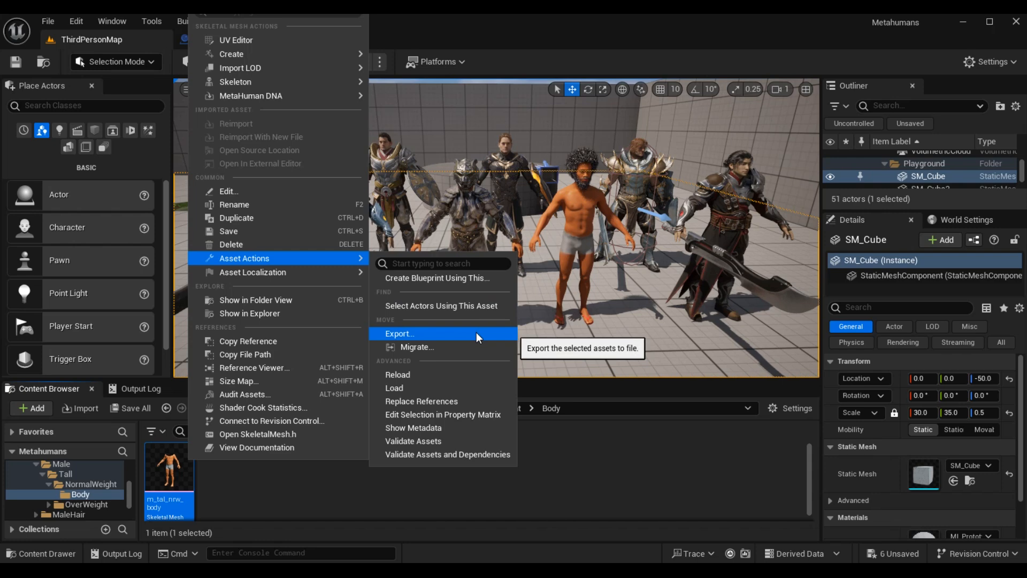
click(476, 332)
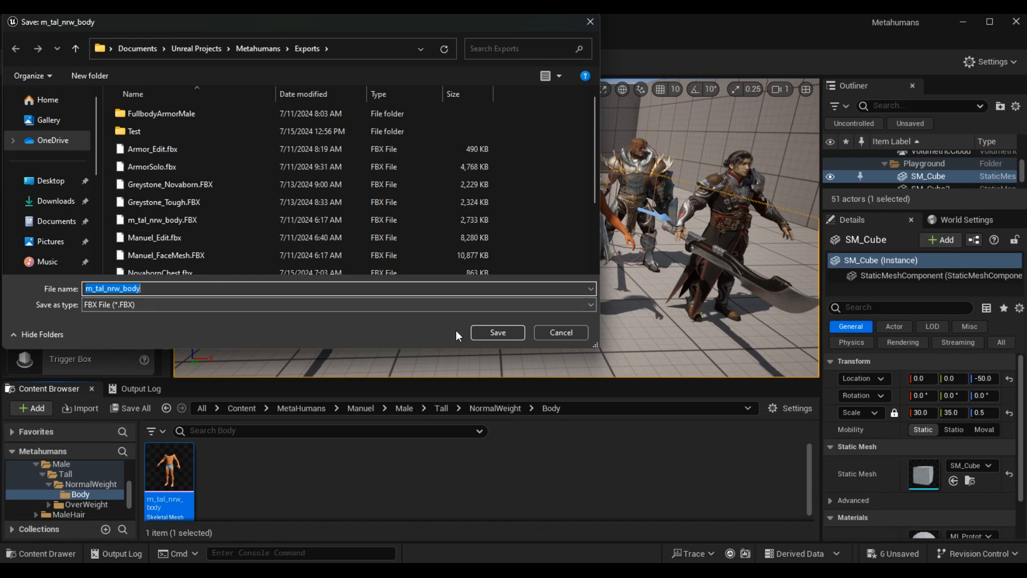
click(495, 332)
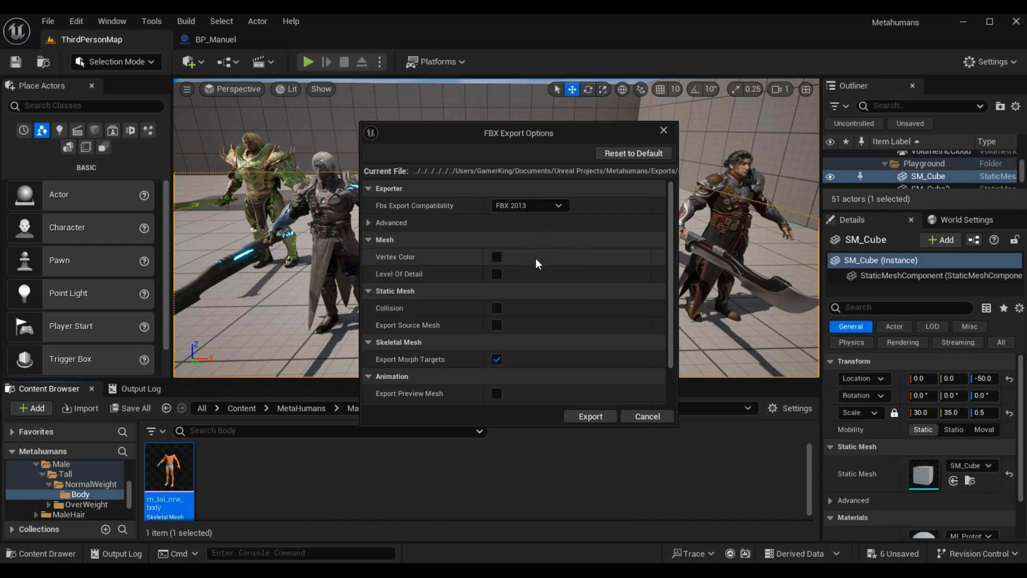
scroll(538, 262, down, 3)
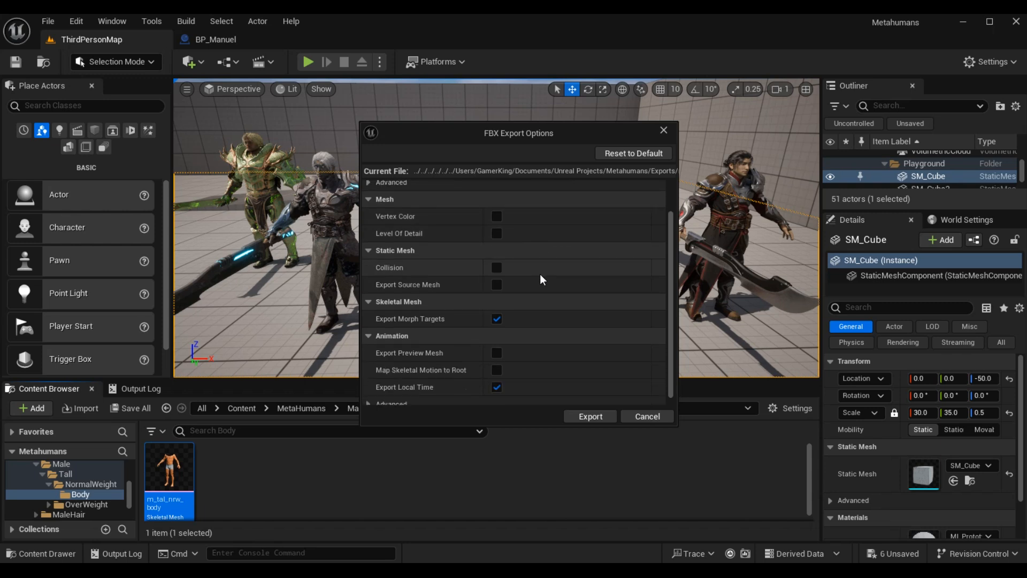
scroll(547, 311, up, 3)
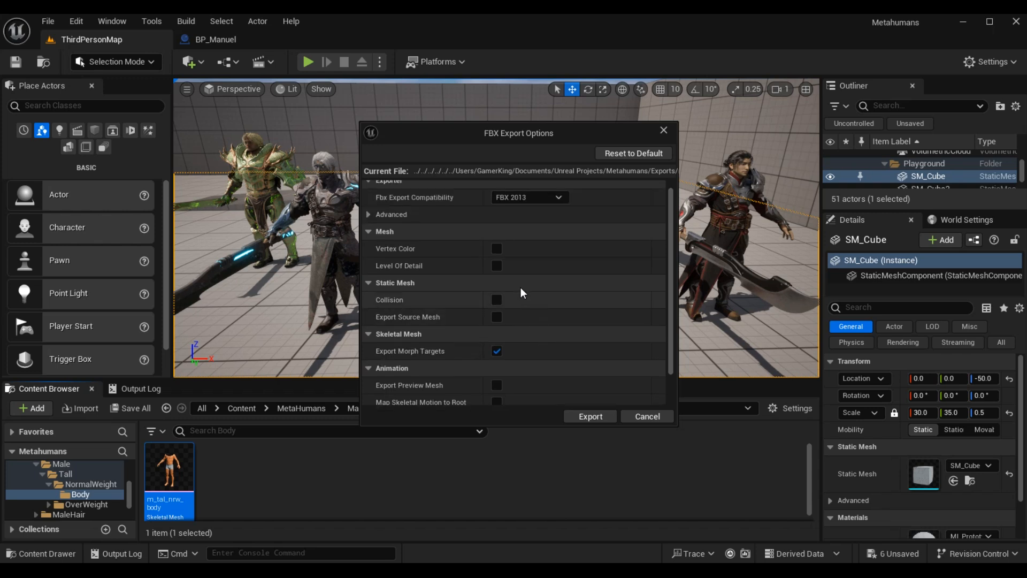
scroll(509, 320, down, 2)
scroll(513, 336, down, 2)
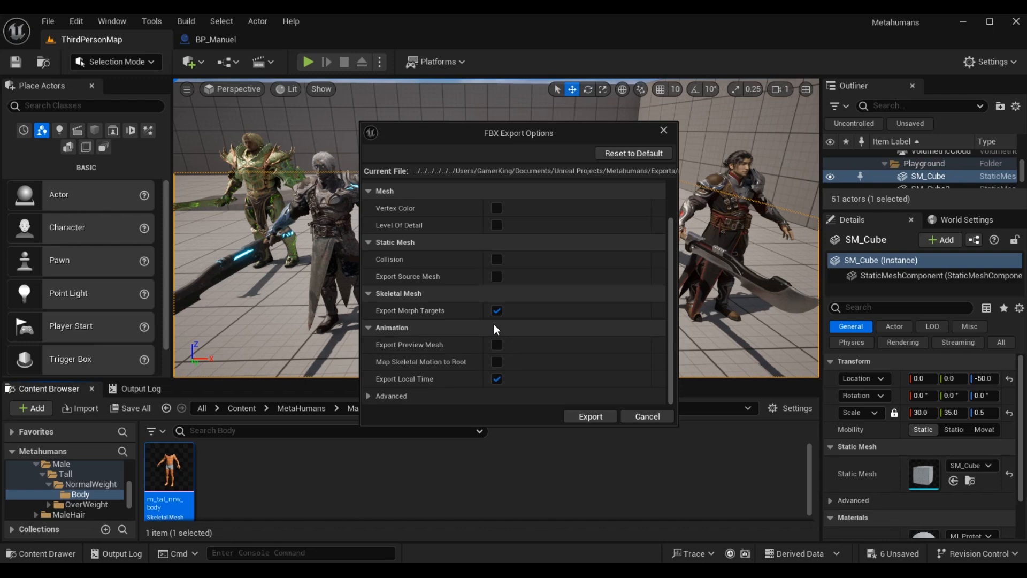
scroll(509, 303, up, 4)
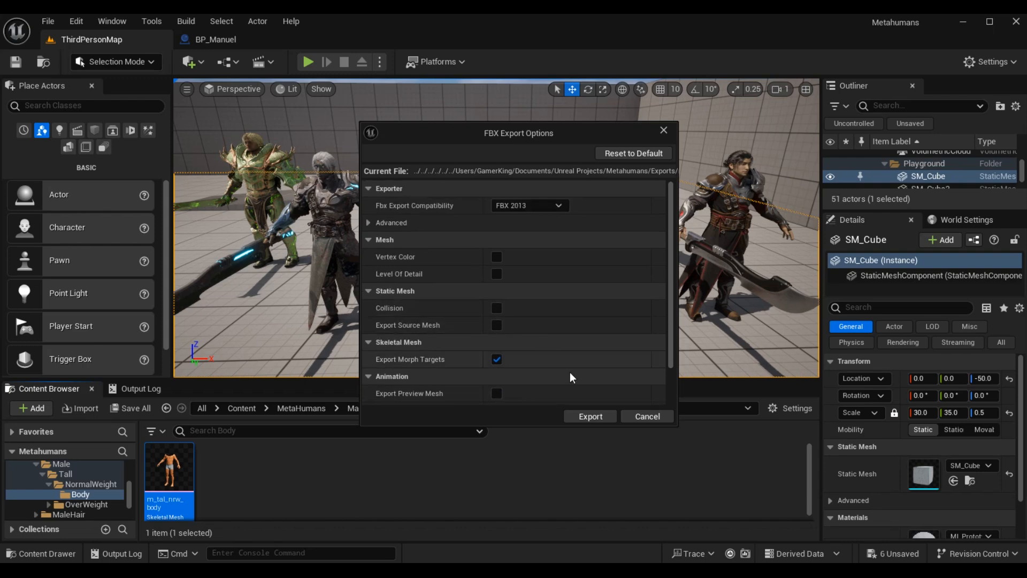
click(591, 416)
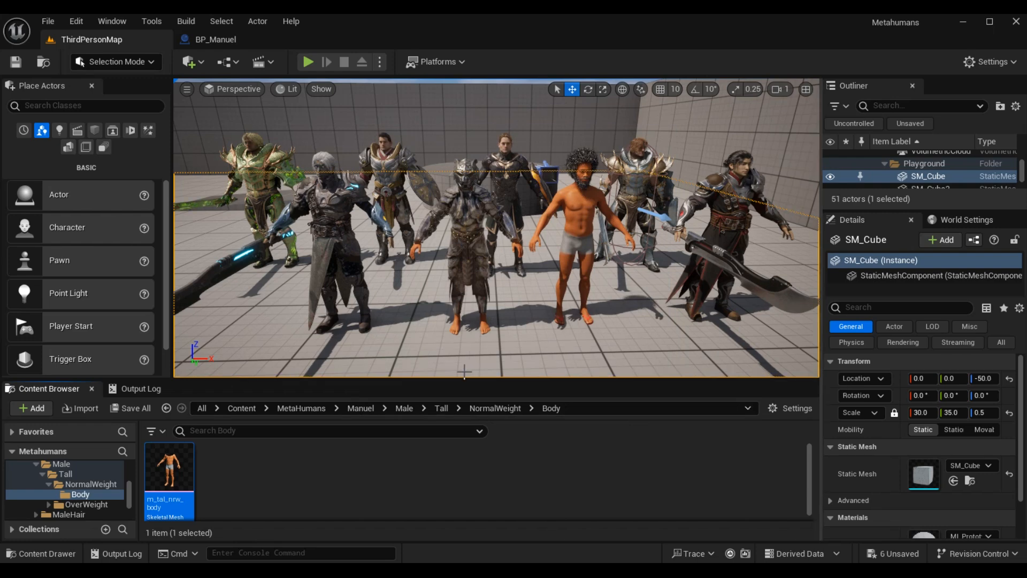
- Return to the BP_Manuel blueprint and locate its Face component's skeletal mesh among the project assets
click(238, 41)
scroll(134, 176, down, 1)
scroll(102, 184, down, 1)
click(80, 178)
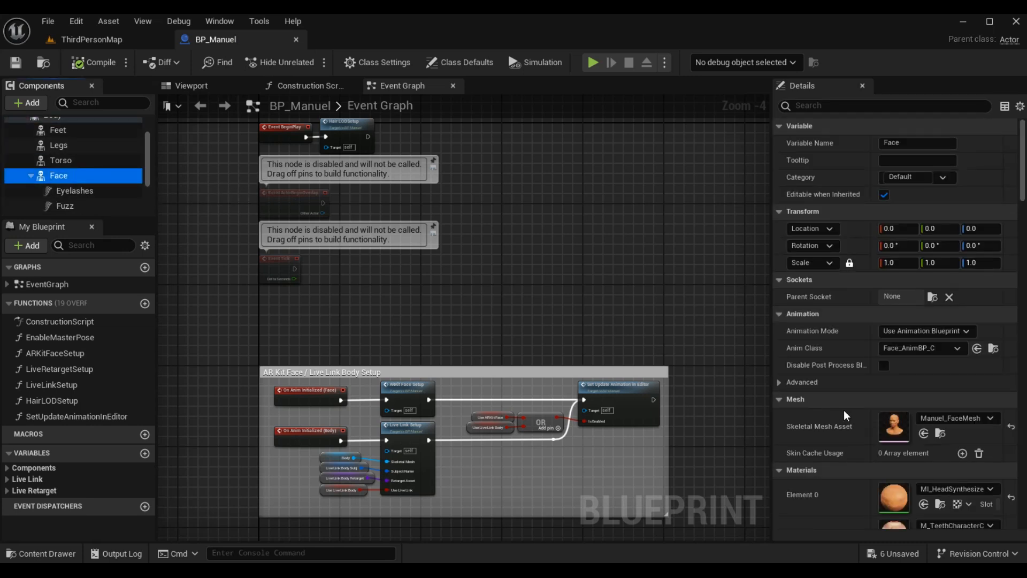
click(942, 435)
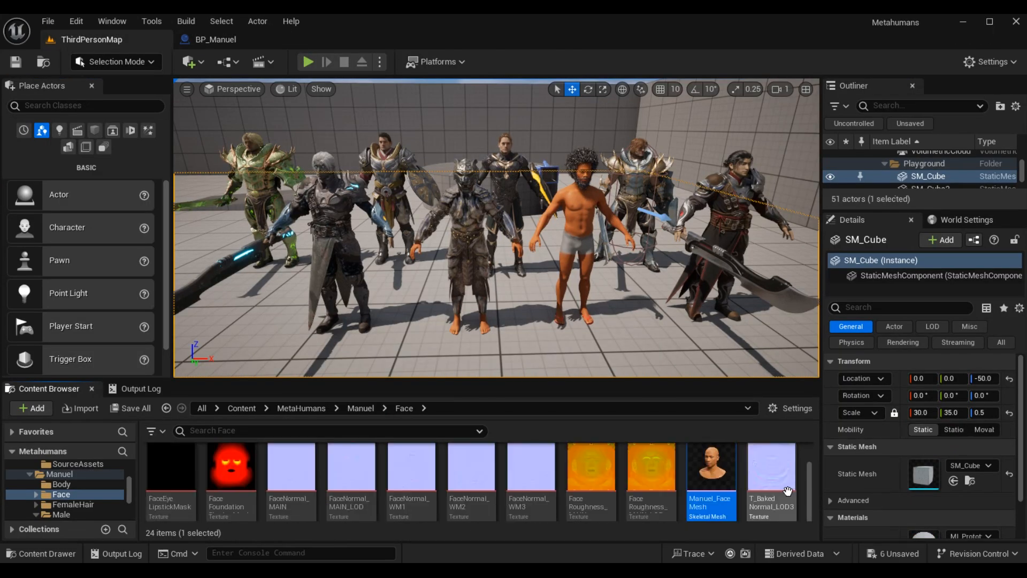
- Export the Manuel_FaceMesh skeletal mesh as an FBX file to the Exports folder, keeping morph target export enabled
right_click(719, 475)
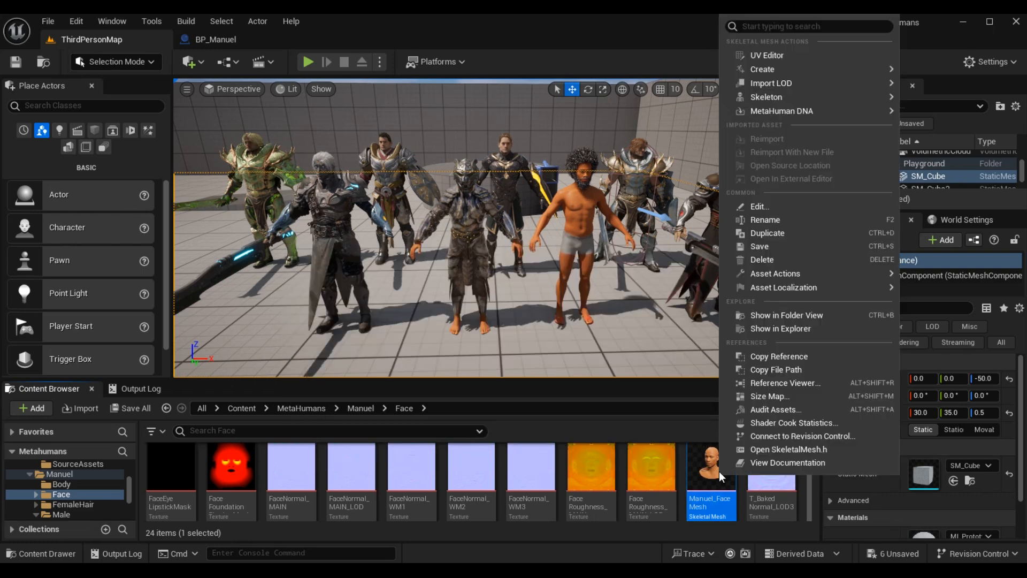
mouse_move(785, 272)
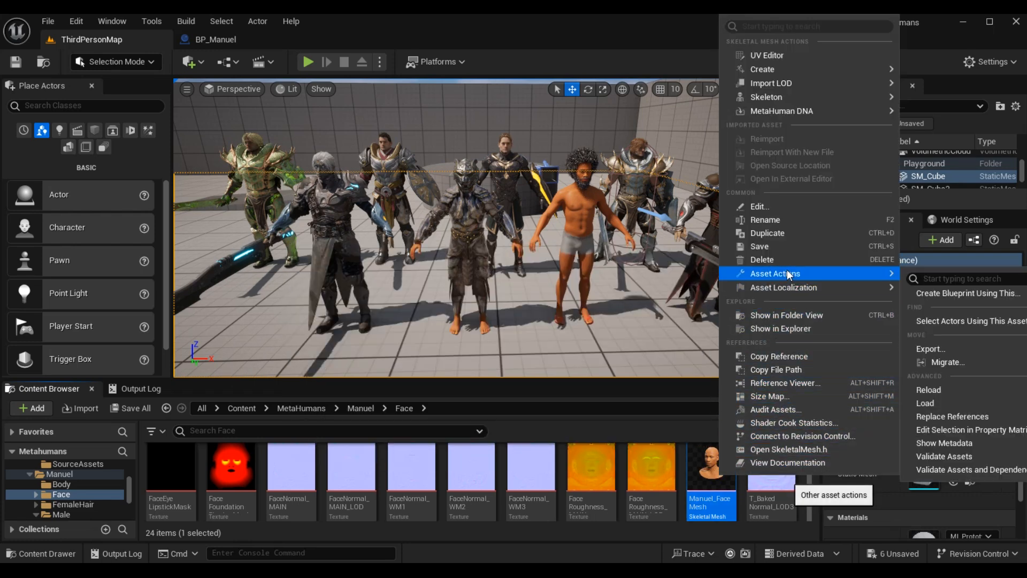
click(928, 348)
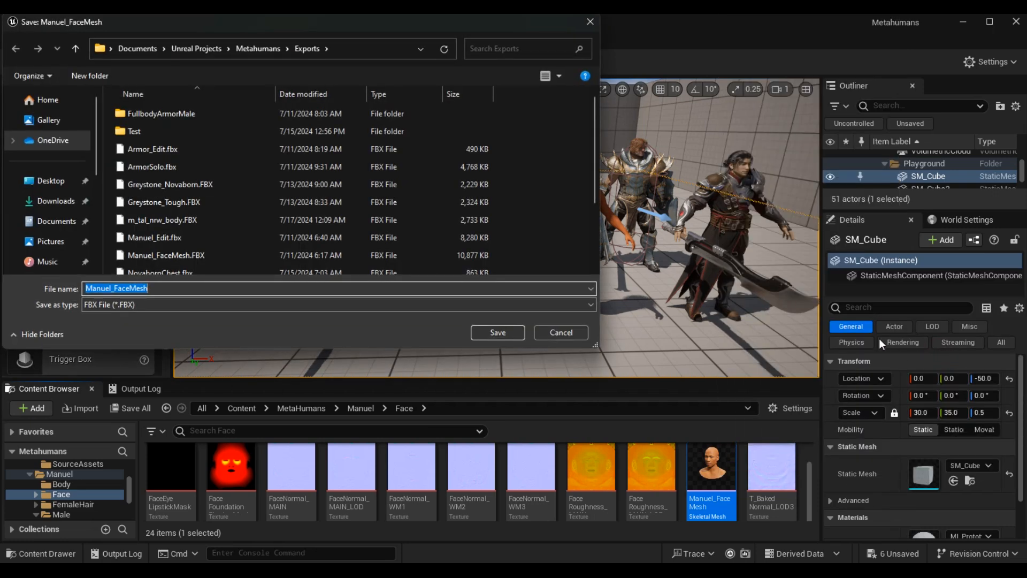
click(496, 338)
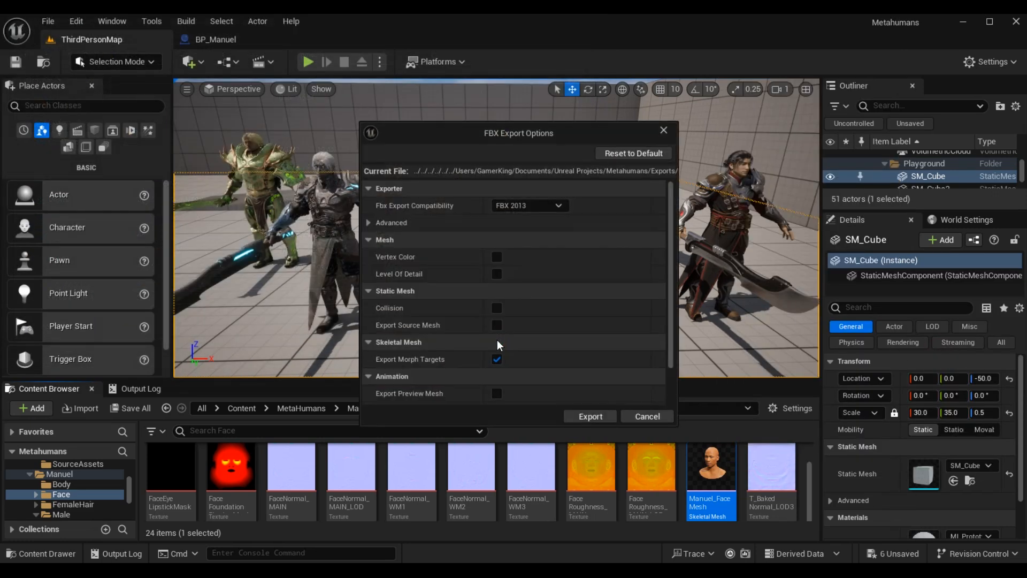
scroll(516, 335, down, 3)
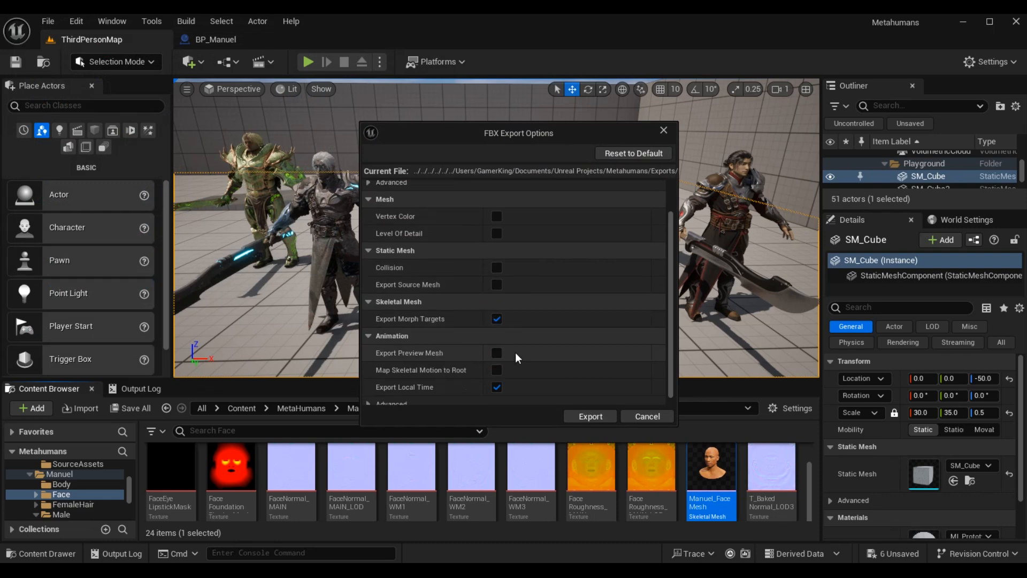
click(591, 418)
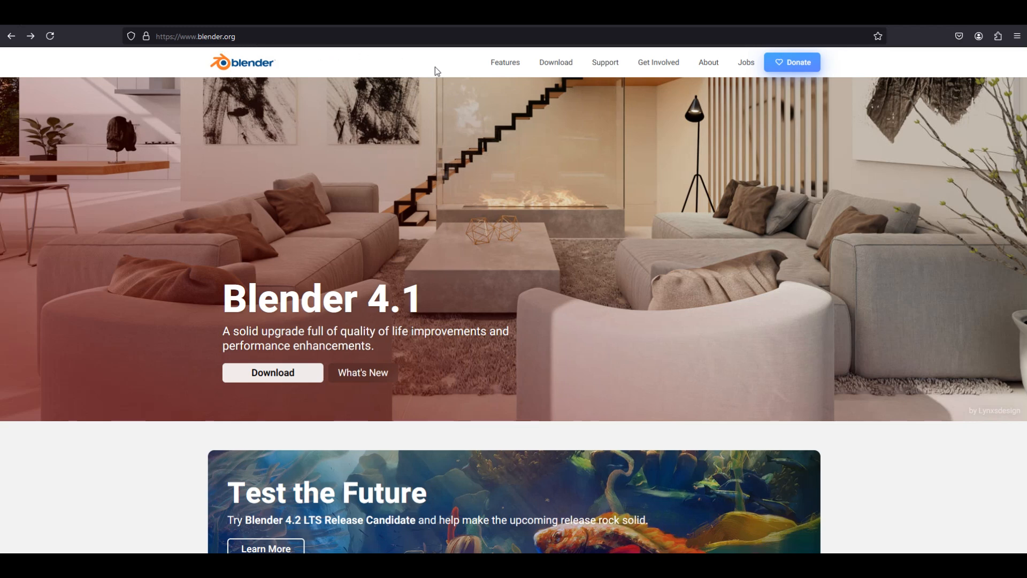
- On the Blender website, open the Blender 4.1 release folder through the previous versions page and choose blender-4.1.0-windows-x64.zip
click(557, 65)
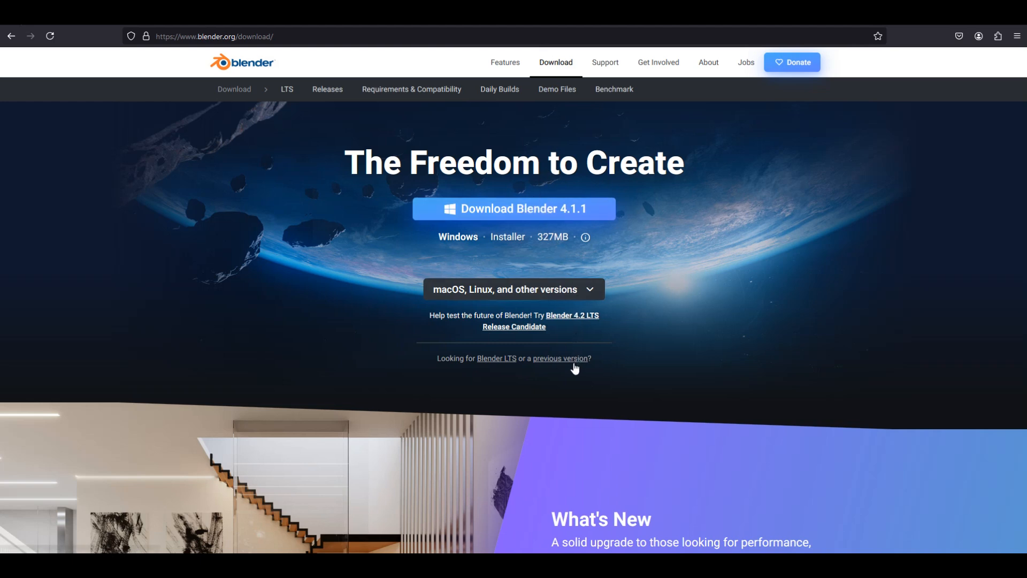
click(555, 361)
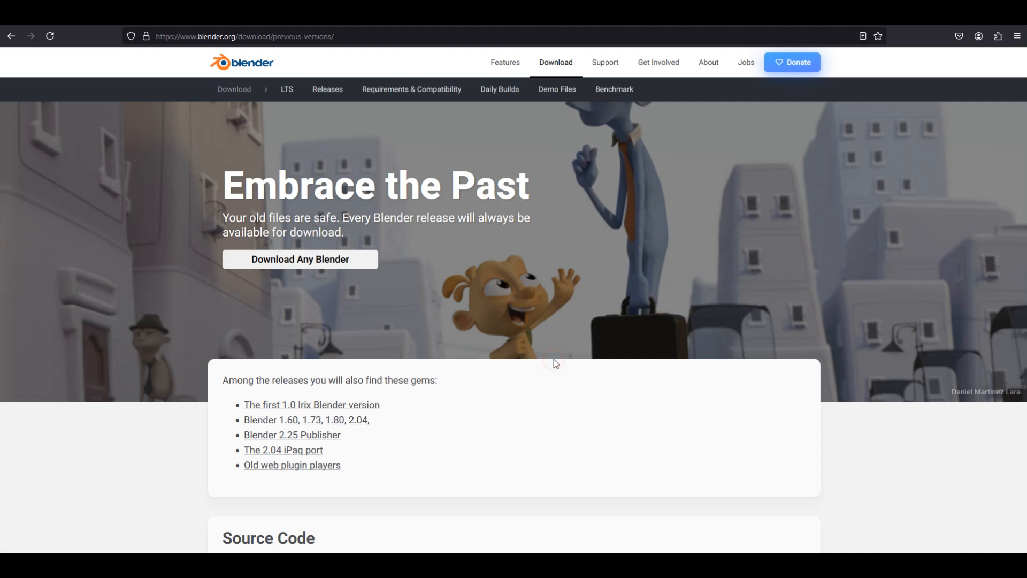
click(331, 261)
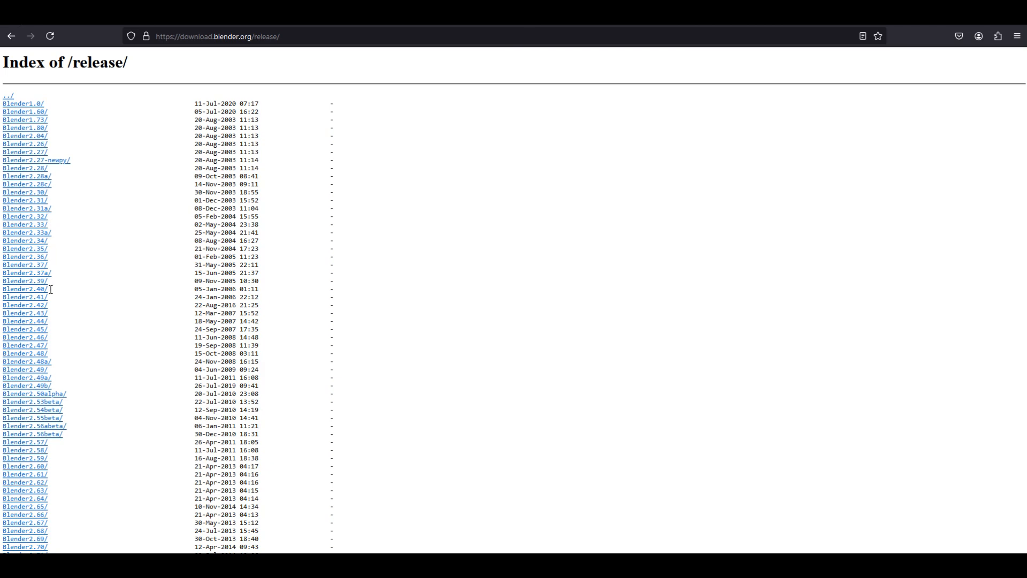
scroll(47, 347, down, 5)
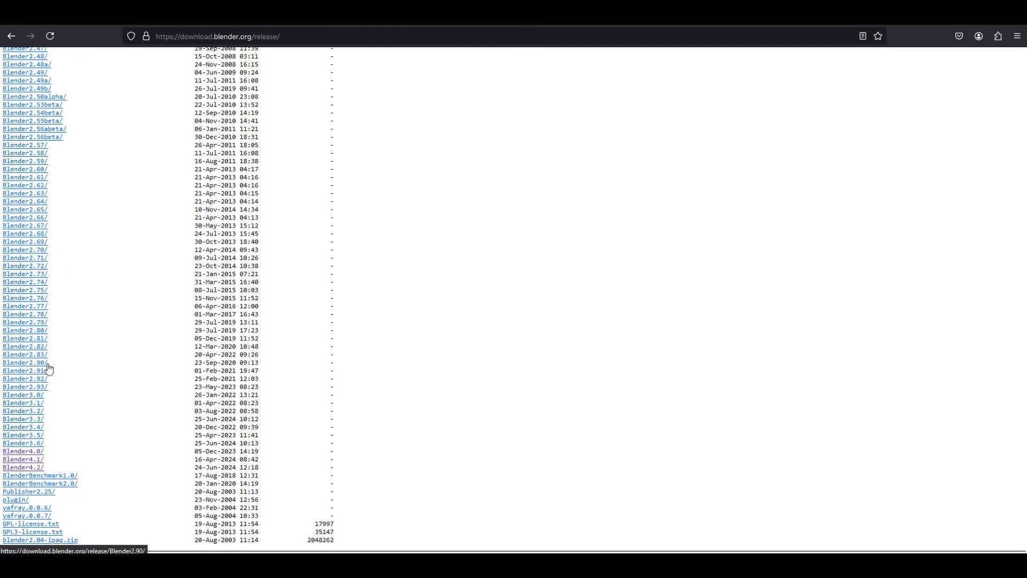
click(34, 460)
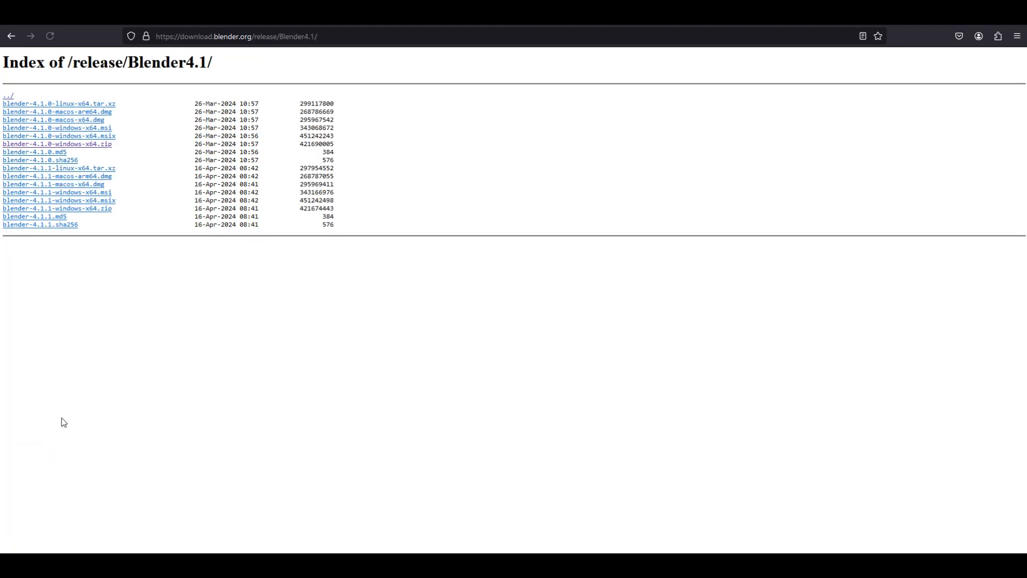
click(103, 150)
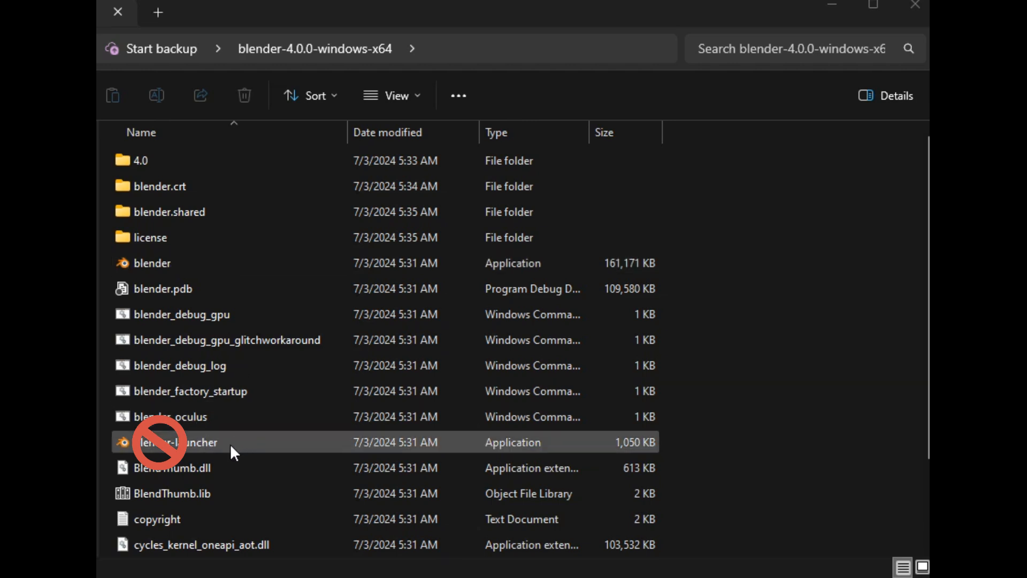
- Launch the blender application from the blender-4.0.0-windows-x64 folder and dismiss the splash screen
click(160, 261)
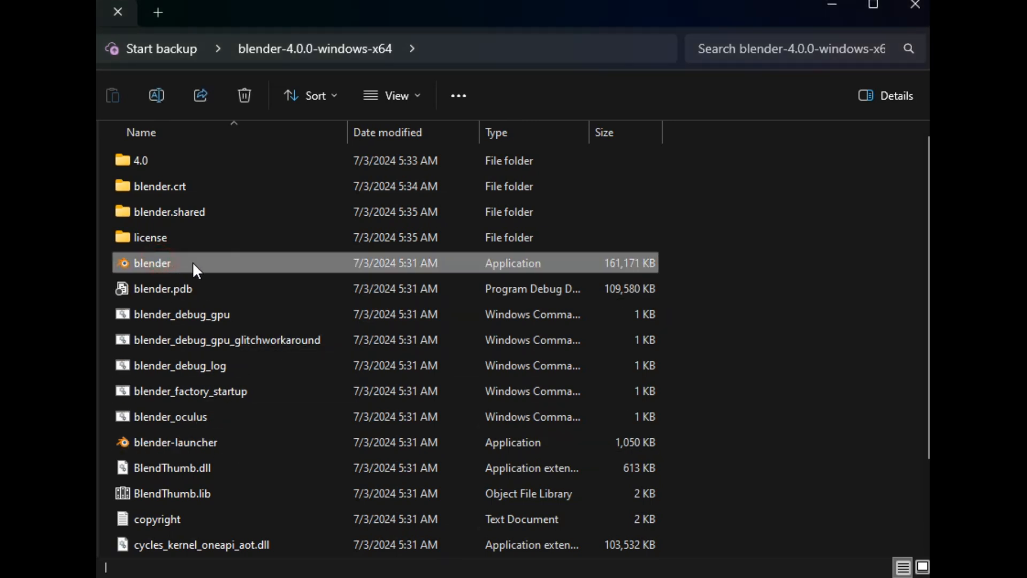
double_click(220, 262)
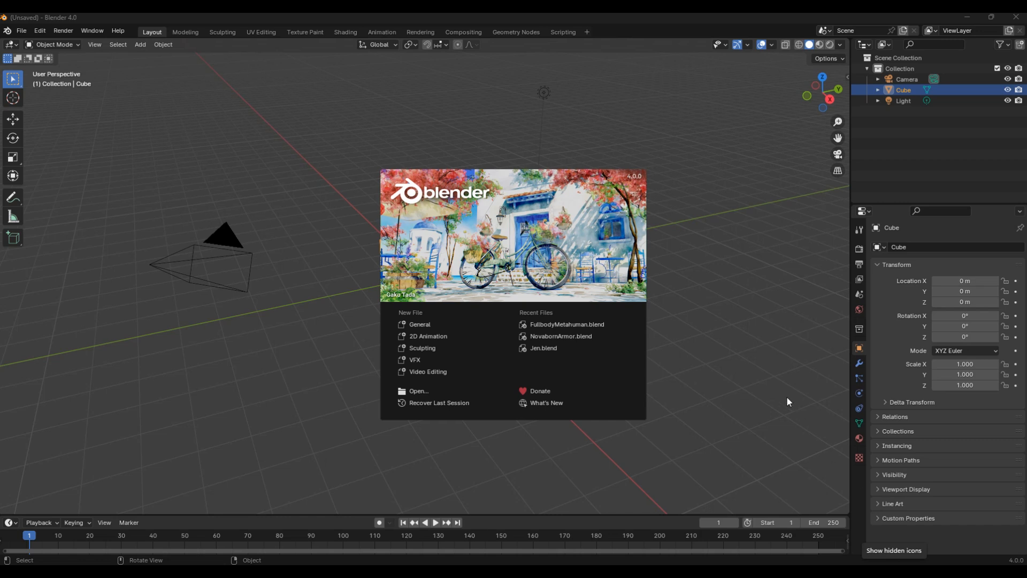
click(669, 235)
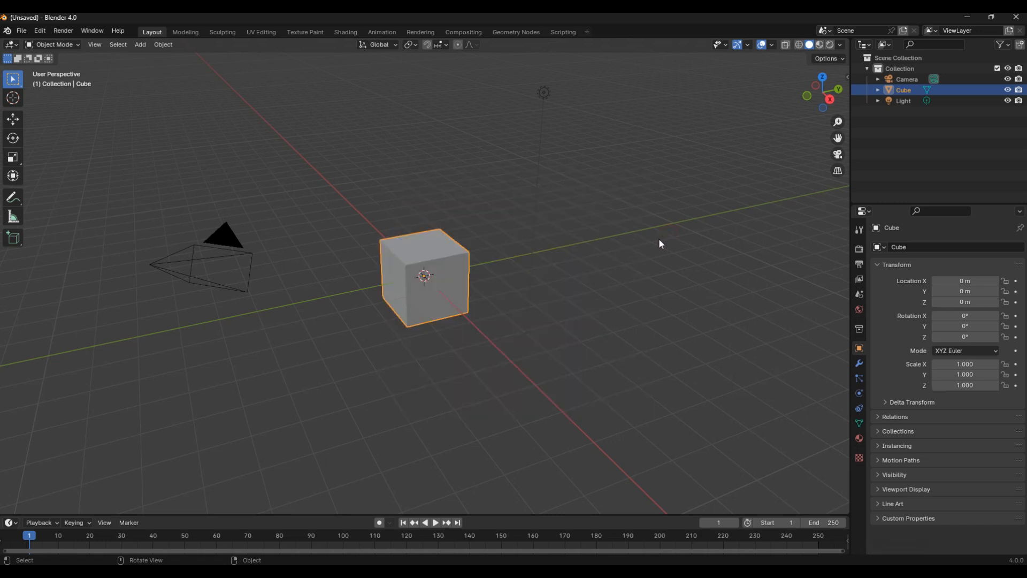
- Delete the default cube from the scene
click(450, 266)
key(x)
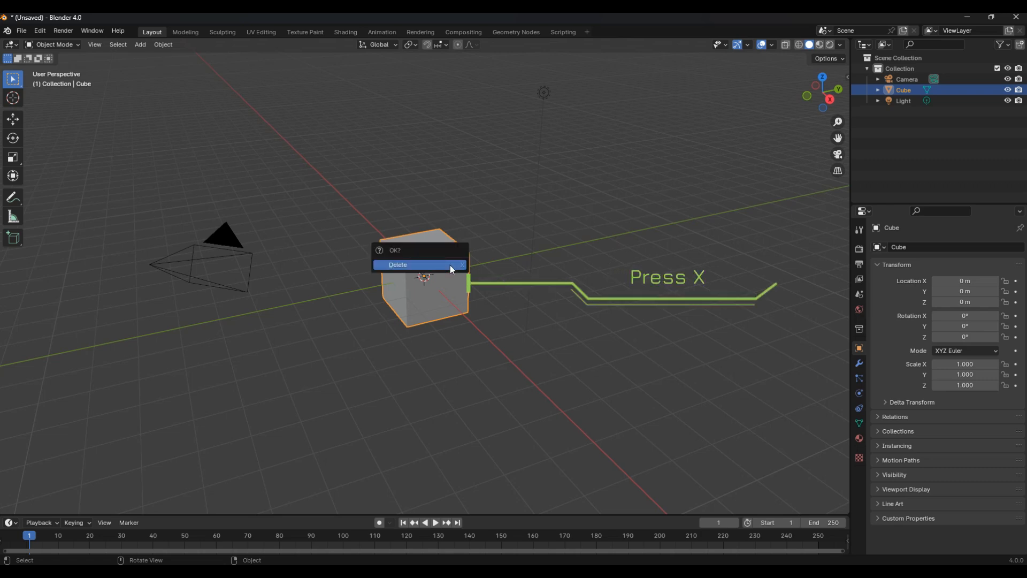
click(451, 265)
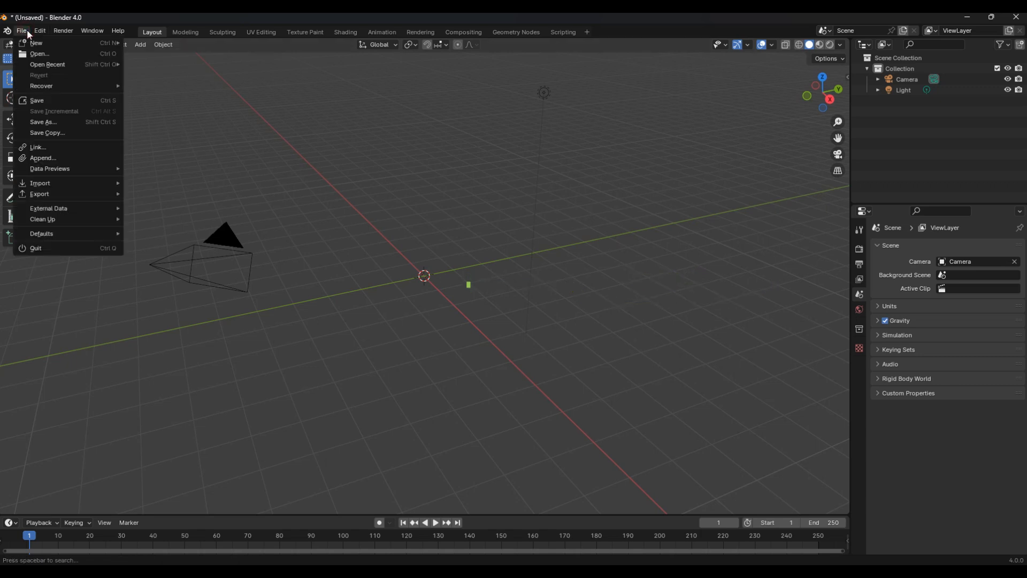
- Import m_tal_nrw_body.FBX from the Exports folder of the Metahumans project in Unreal Projects, keeping the default FBX settings
mouse_move(63, 182)
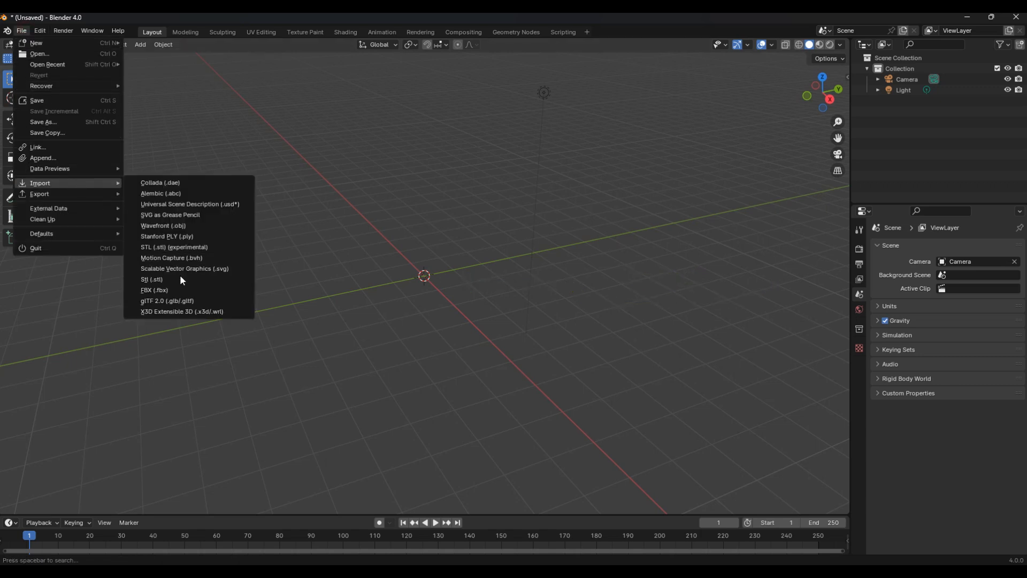
click(190, 290)
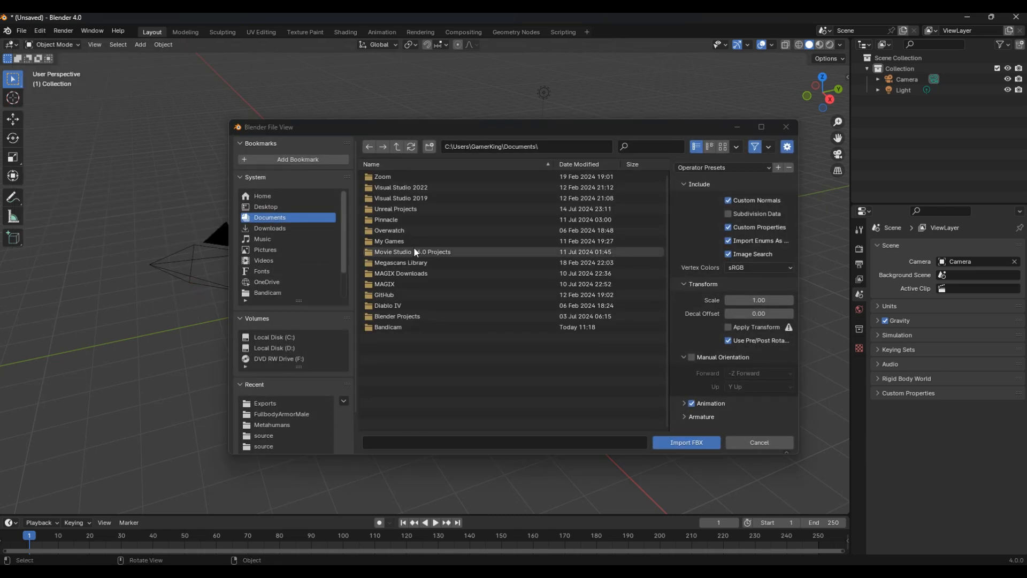
click(425, 209)
double_click(426, 209)
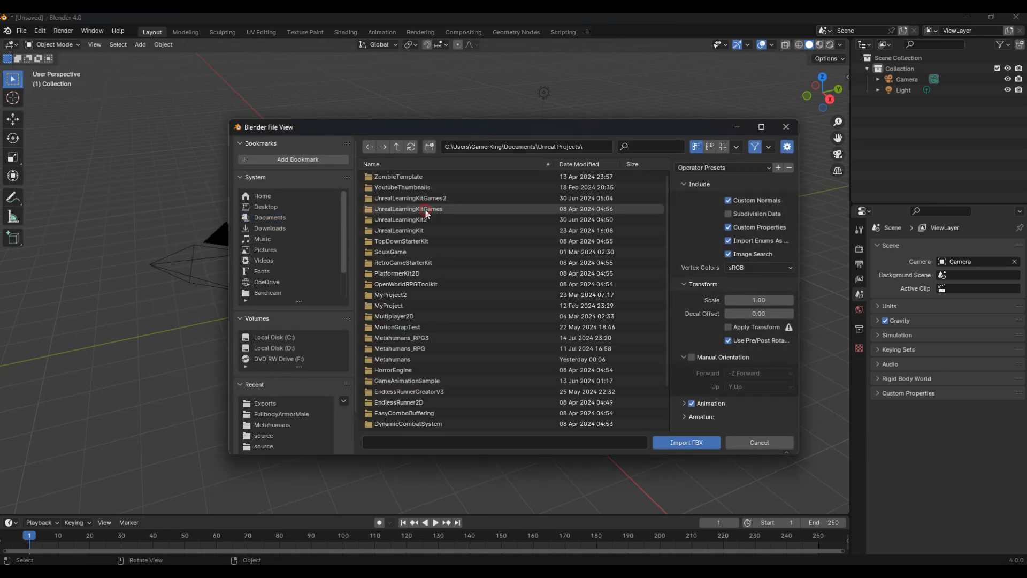
double_click(407, 356)
click(400, 200)
double_click(400, 199)
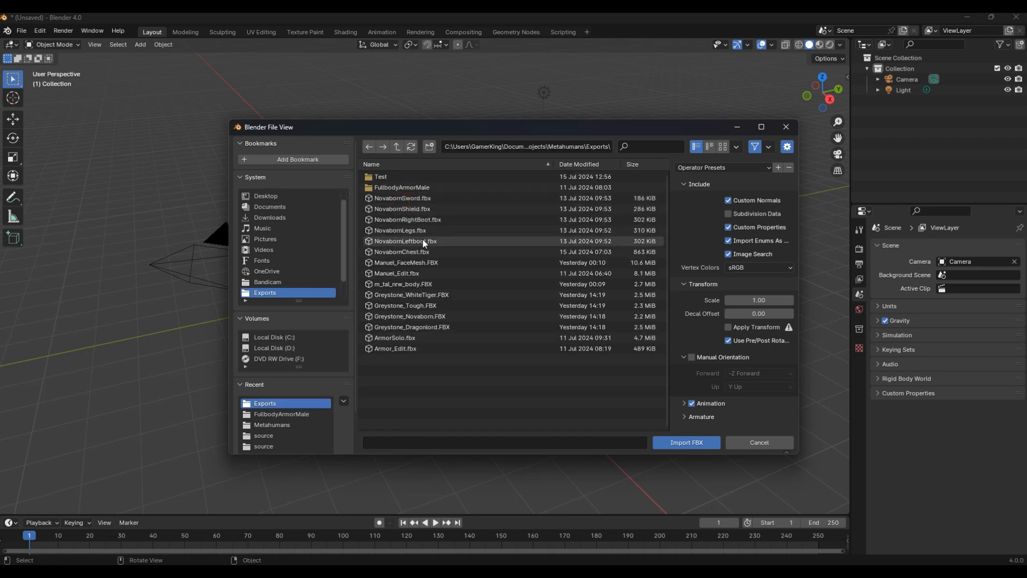
click(437, 284)
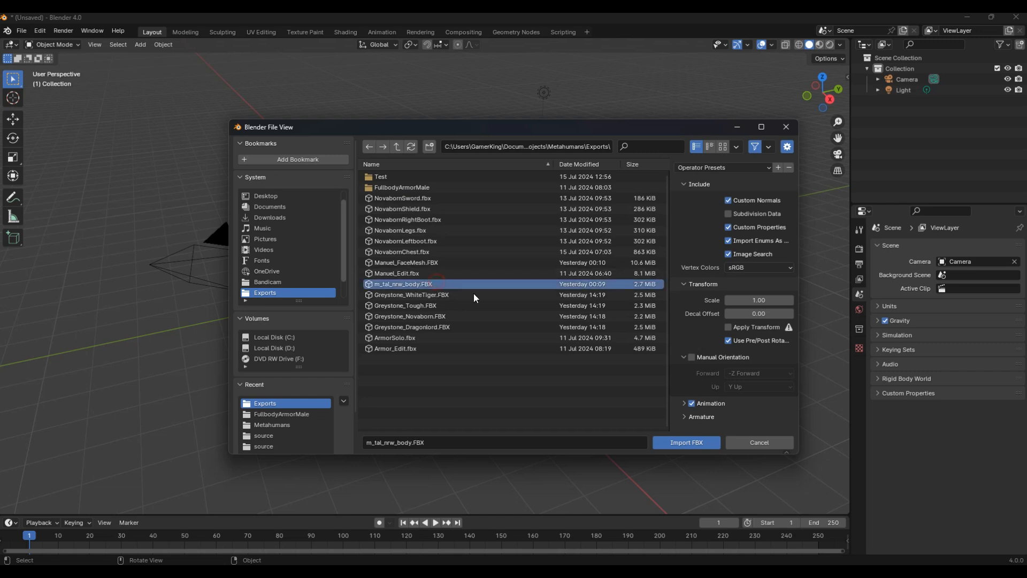
click(689, 437)
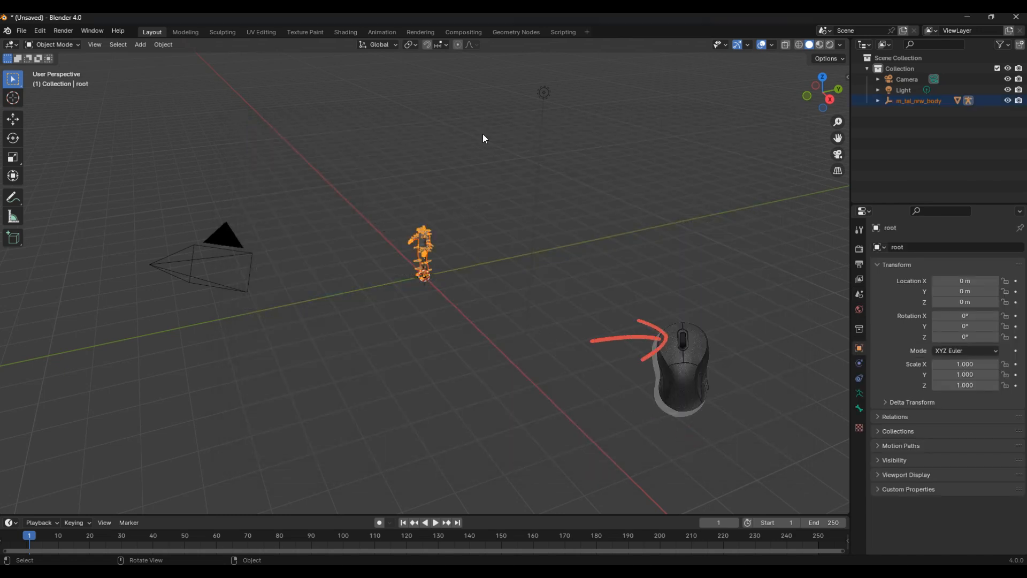
- Examine the imported body from different distances and angles, including the front, right side and top views
middle_drag(480, 144, 572, 138)
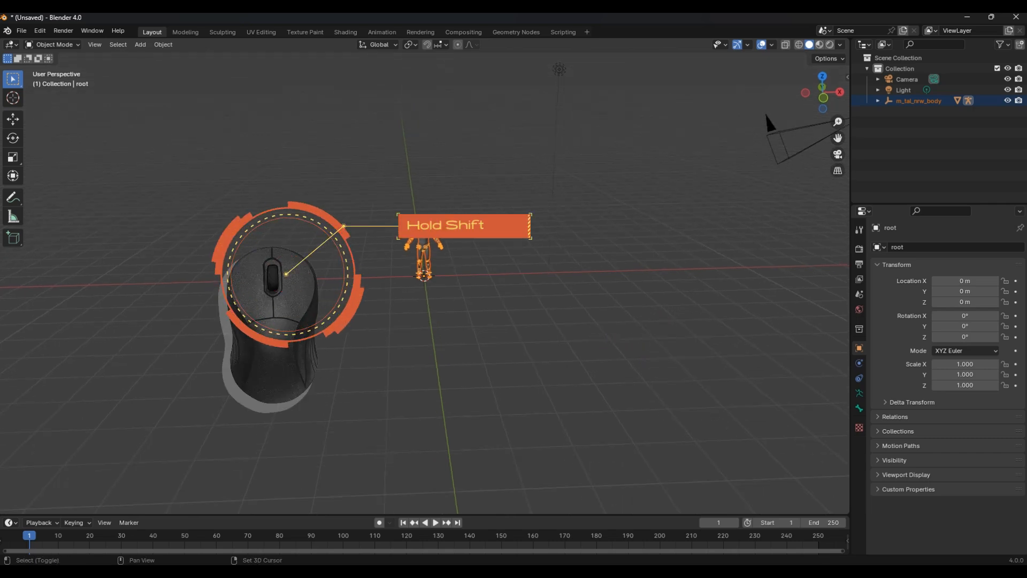
mouse_move(465, 269)
shift+middle_down()
mouse_move(423, 230)
mouse_move(506, 170)
mouse_move(514, 232)
mouse_move(477, 271)
mouse_move(404, 248)
mouse_move(454, 220)
mouse_move(475, 255)
mouse_move(470, 274)
shift+middle_up()
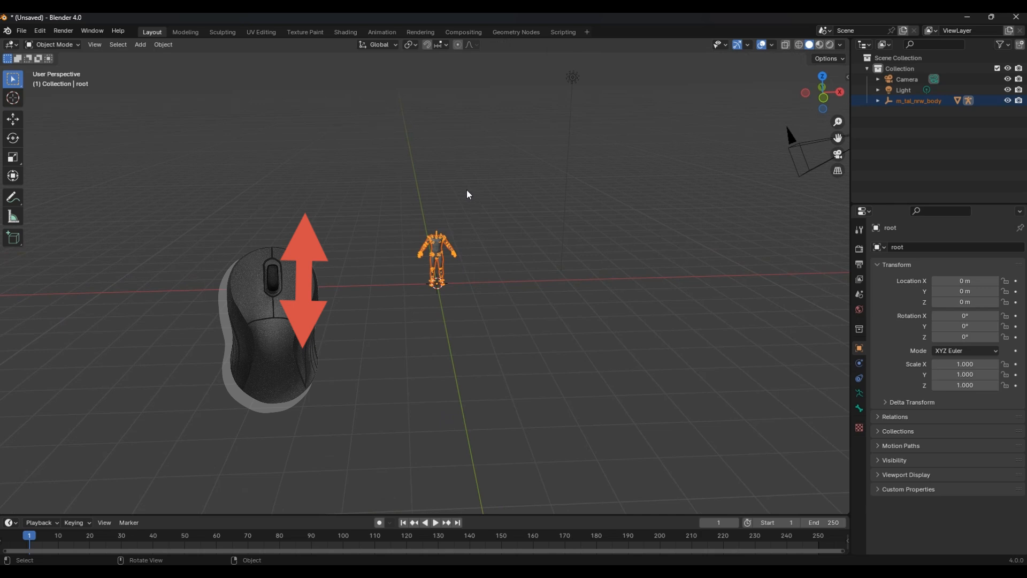
scroll(466, 215, up, 5)
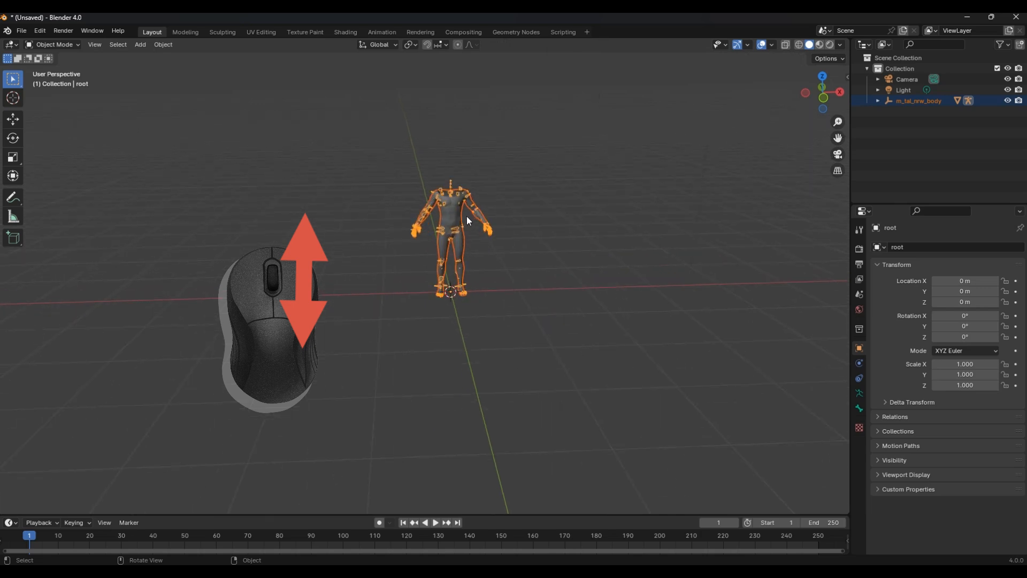
scroll(466, 216, down, 5)
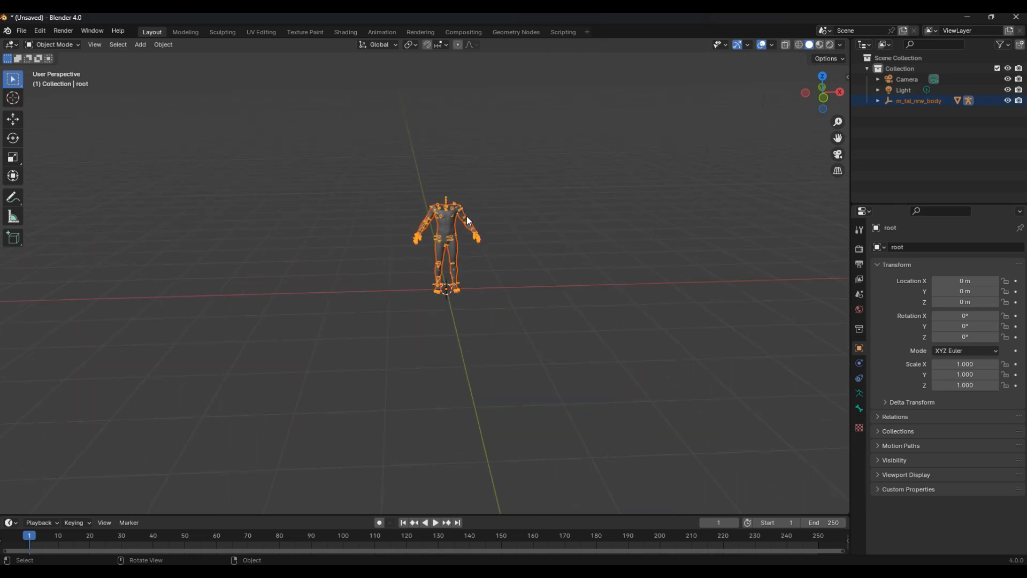
scroll(466, 216, down, 3)
scroll(466, 216, up, 5)
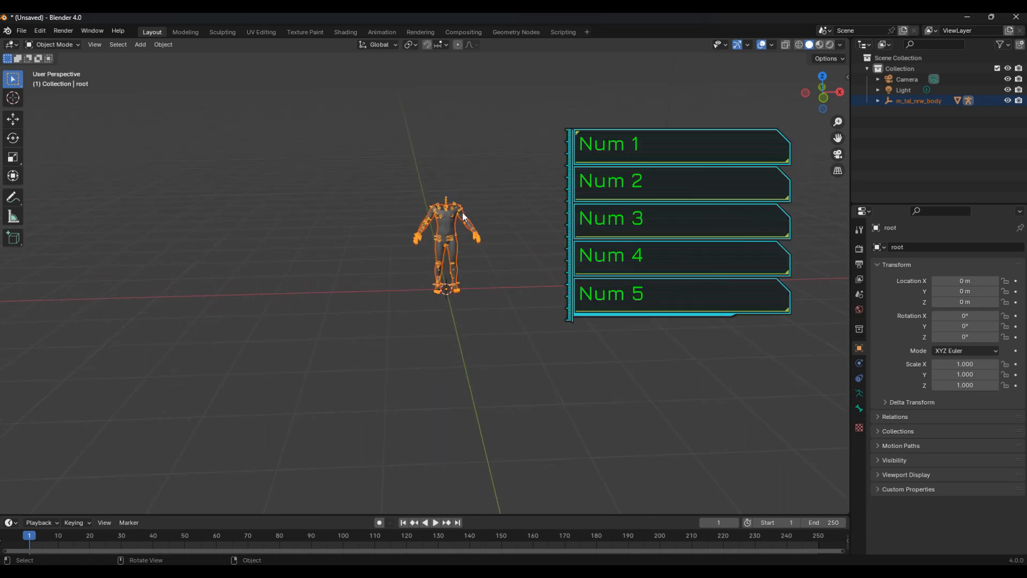
key(KP_1)
key(KP_2)
key(KP_3)
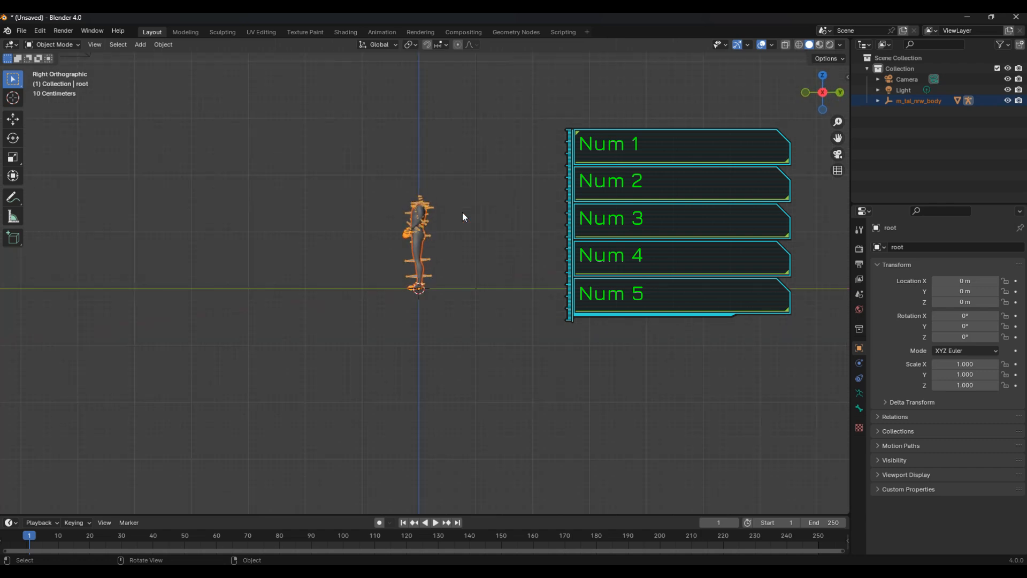
key(KP_4)
key(KP_5)
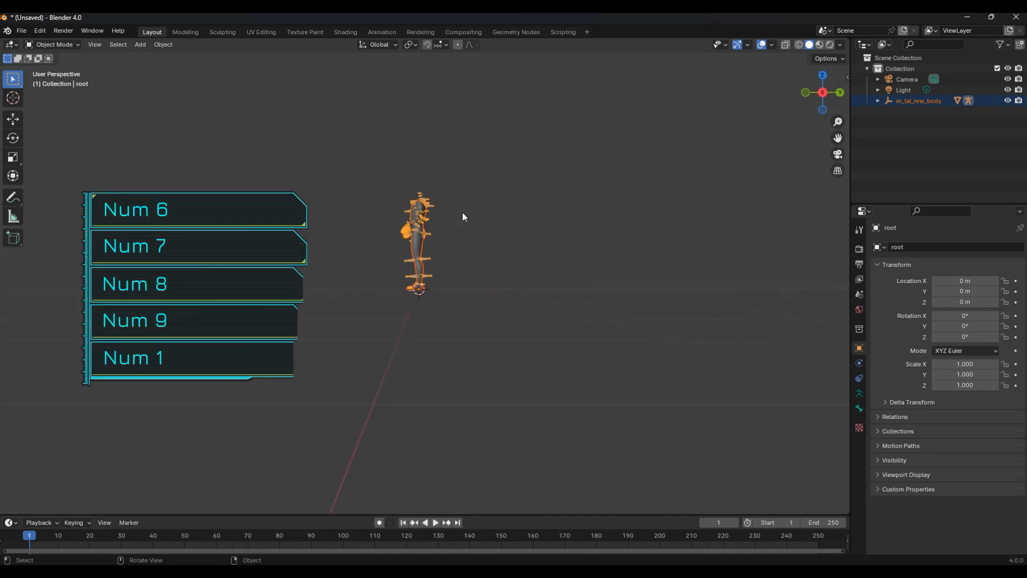
key(KP_7)
key(KP_8)
key(KP_9)
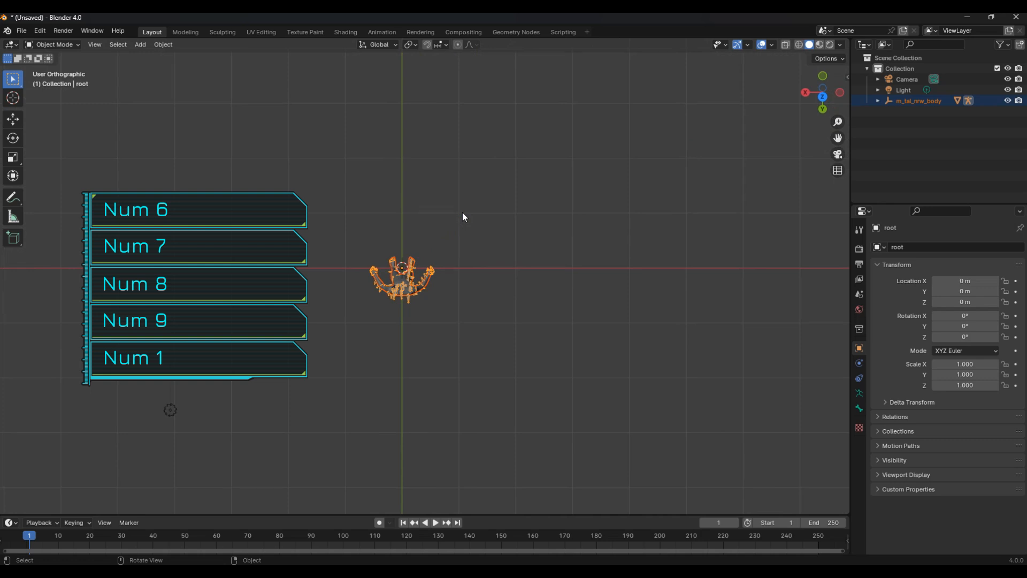
key(KP_1)
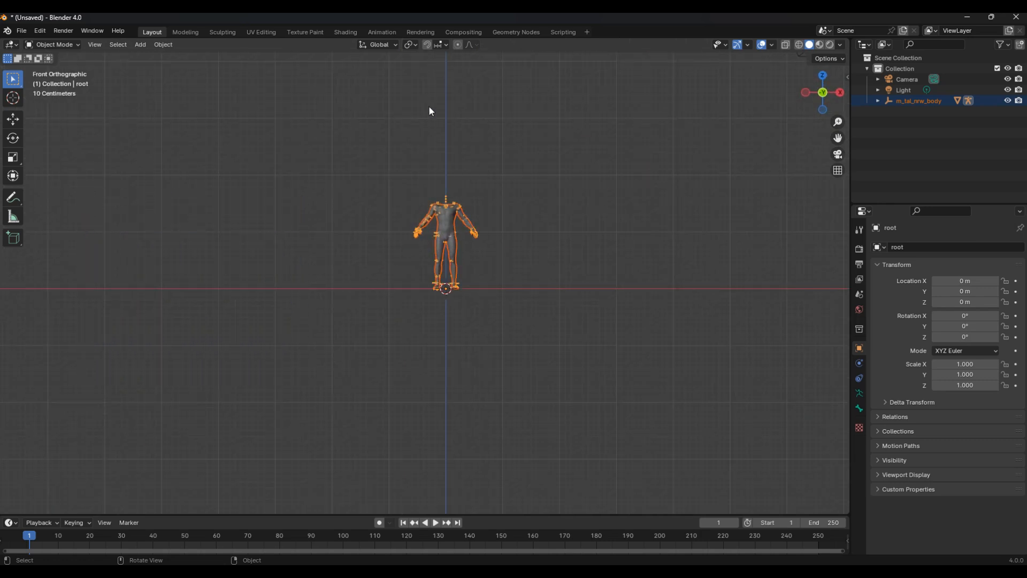
scroll(431, 166, up, 4)
middle_drag(486, 165, 474, 316)
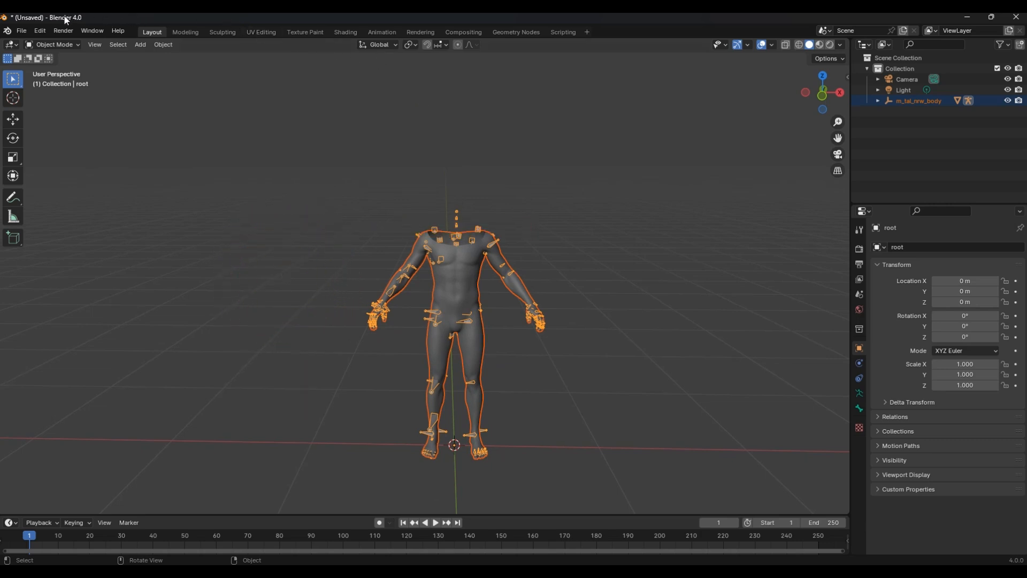
- Import Manuel_FaceMesh.FBX from the Exports folder with the default FBX settings
click(22, 31)
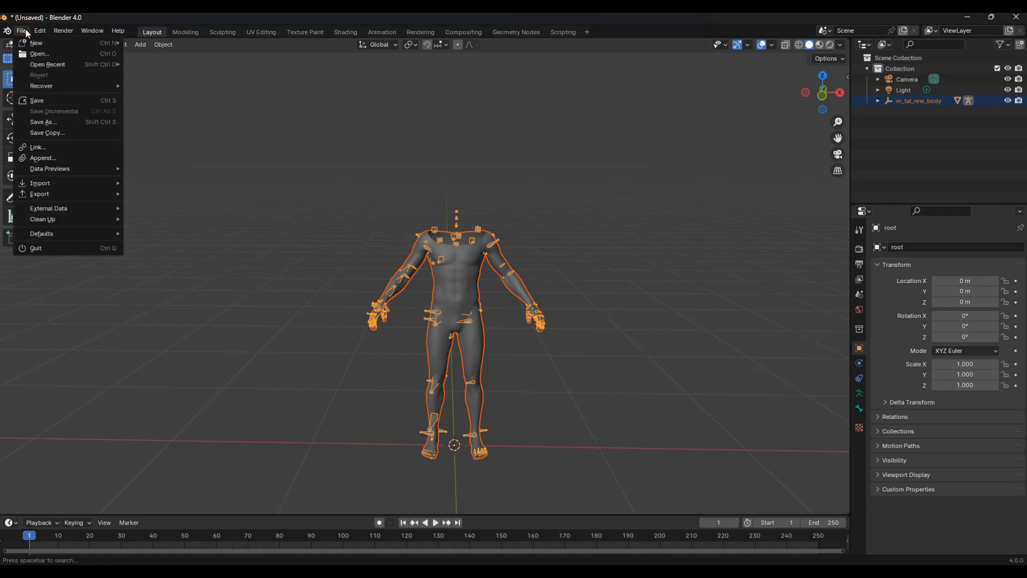
mouse_move(65, 181)
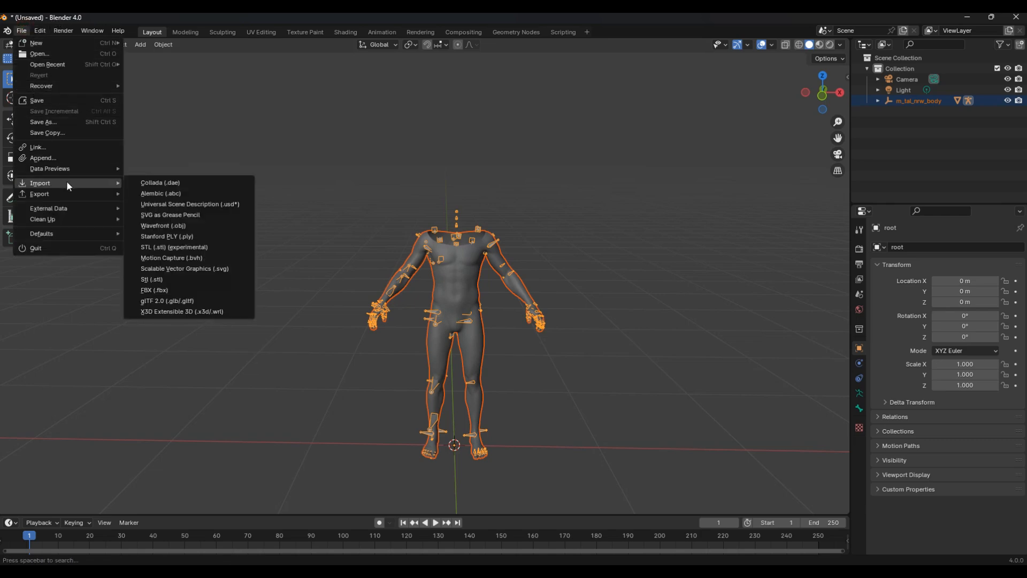
click(206, 289)
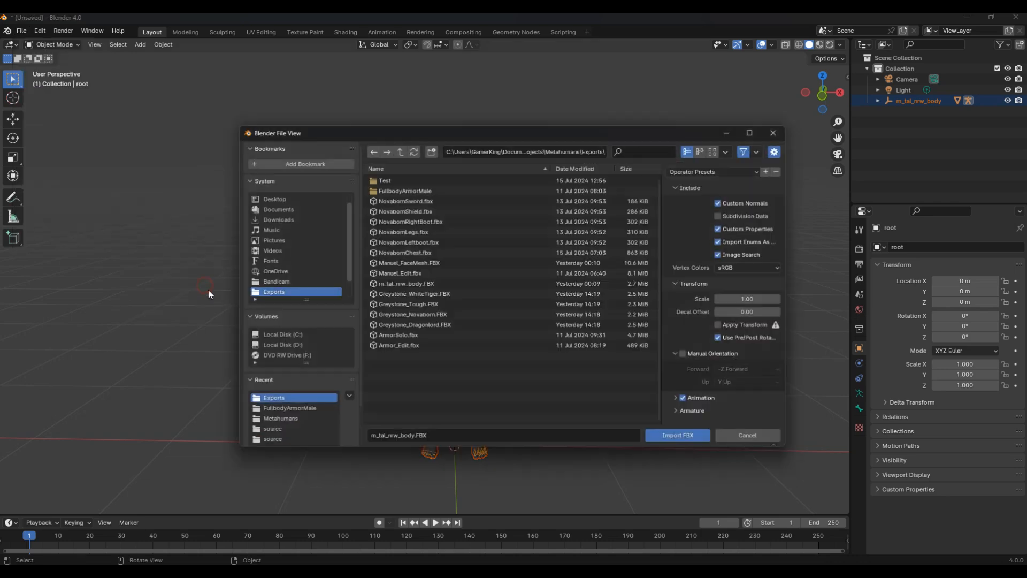
click(408, 262)
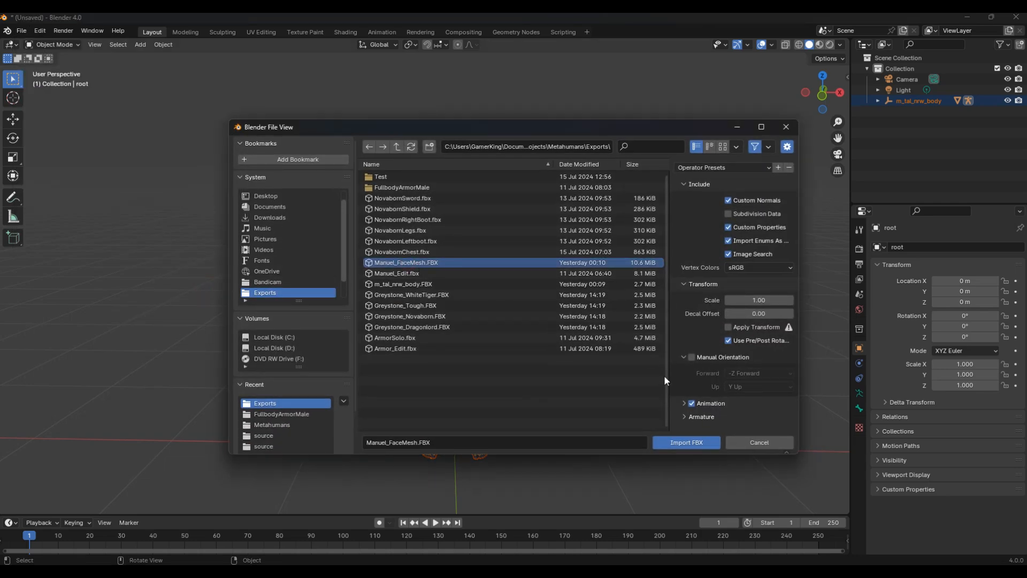
click(690, 442)
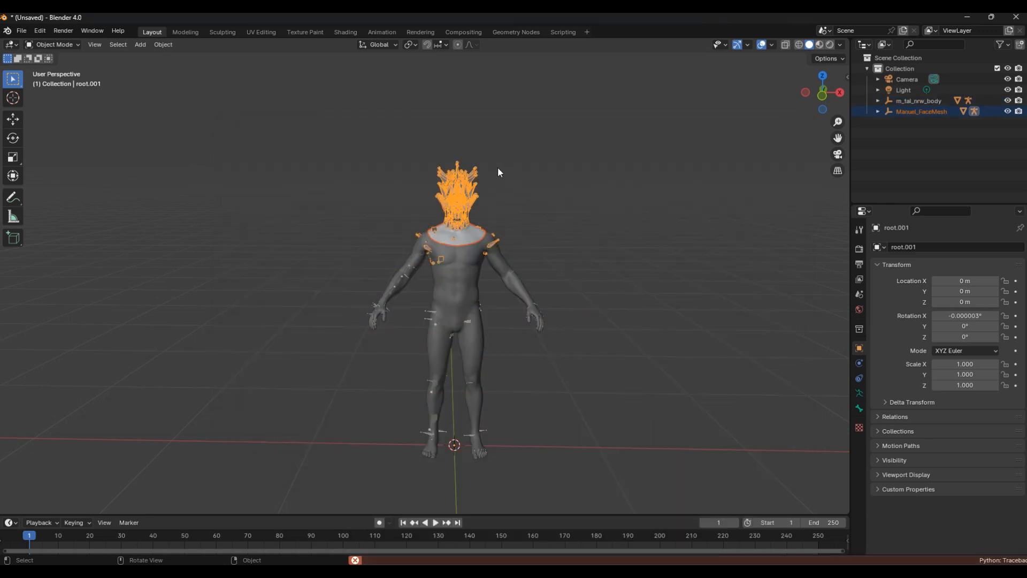
- Select the face and body armatures together and hide them, leaving only the meshes displayed
scroll(479, 170, up, 2)
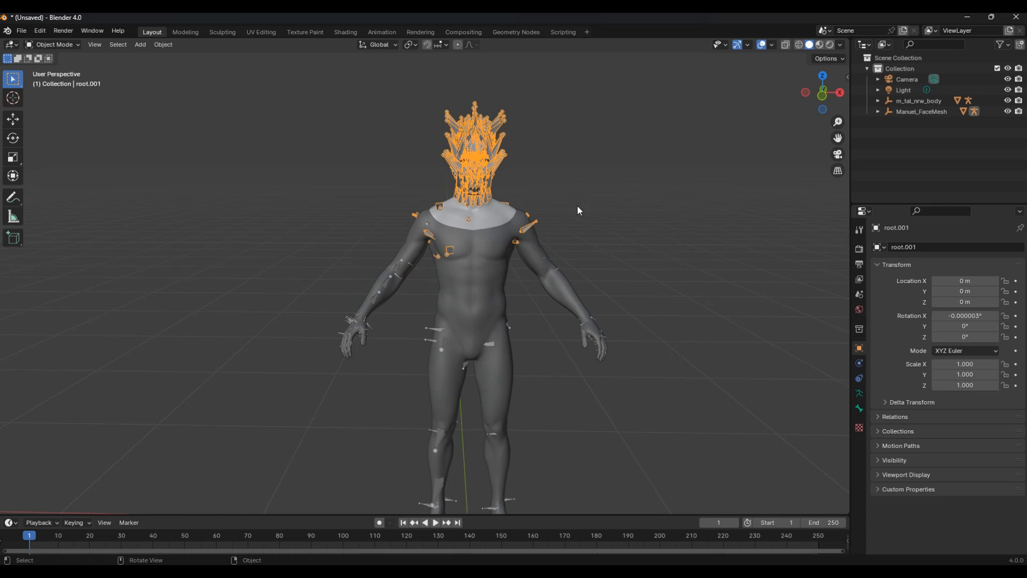
shift+click(429, 328)
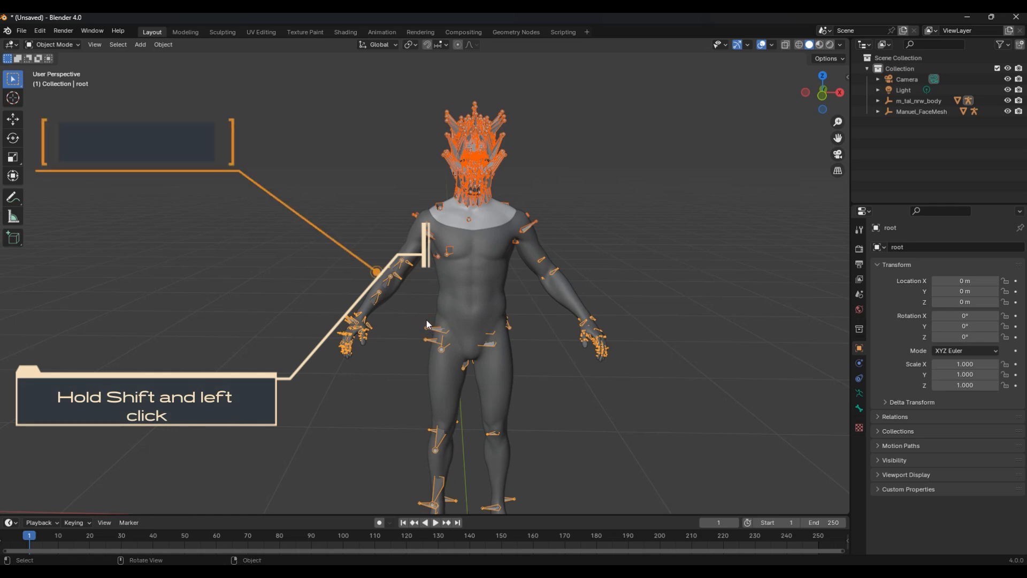
key(h)
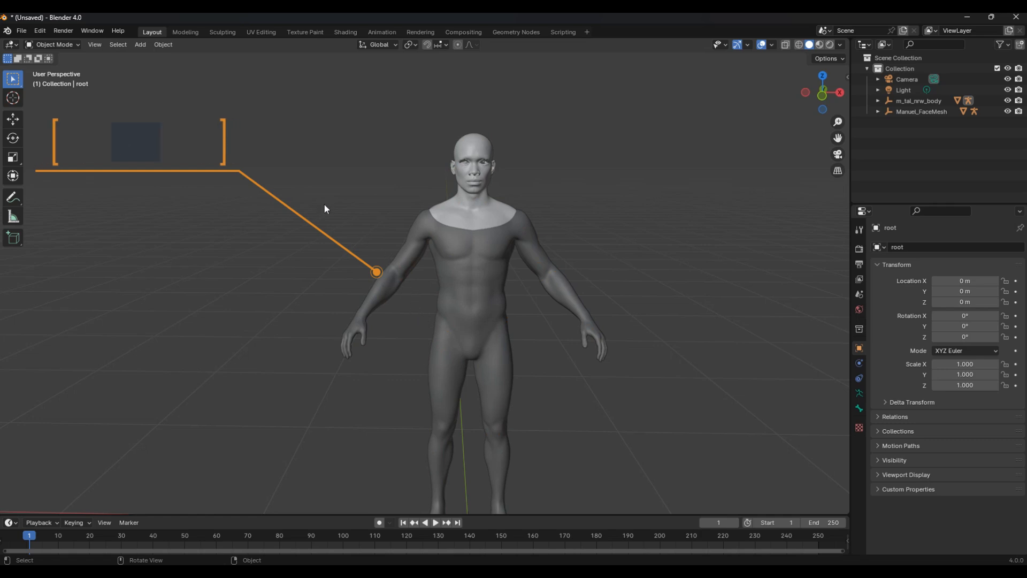
- Save the scene as fullbodymetahuman.blend in the Exports folder of the Metahumans project
click(23, 34)
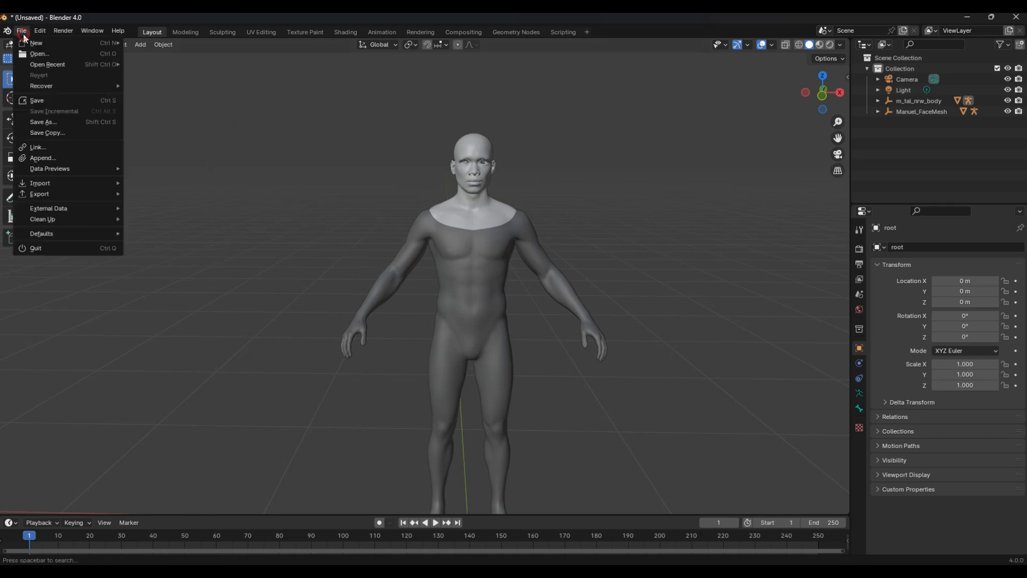
click(57, 123)
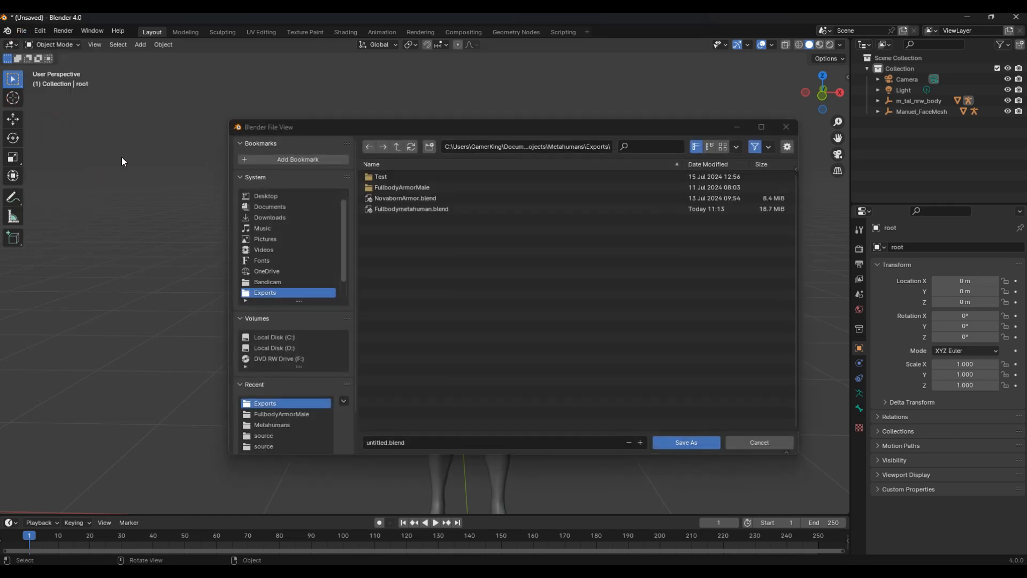
click(385, 441)
click(386, 441)
key(Home)
key(Right)
key(Right)
key(Right)
key(Right)
key(Right)
key(Right)
key(Right)
key(Right)
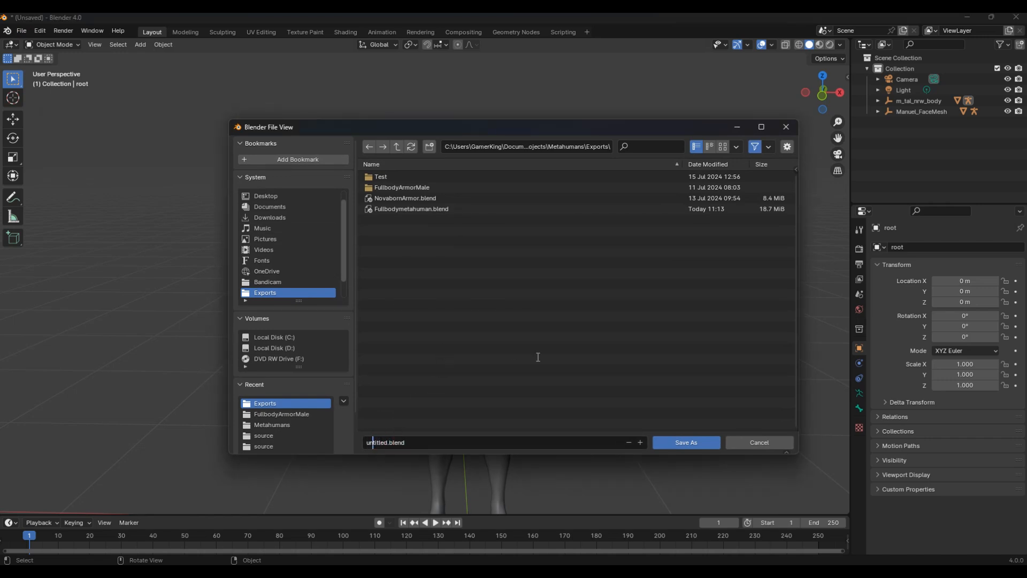
key(BackSpace)
key(BackSpace)
key(BackSpace)
key(BackSpace)
key(BackSpace)
key(BackSpace)
key(BackSpace)
key(BackSpace)
text(fullbodymetahuman)
click(709, 455)
click(701, 445)
click(686, 443)
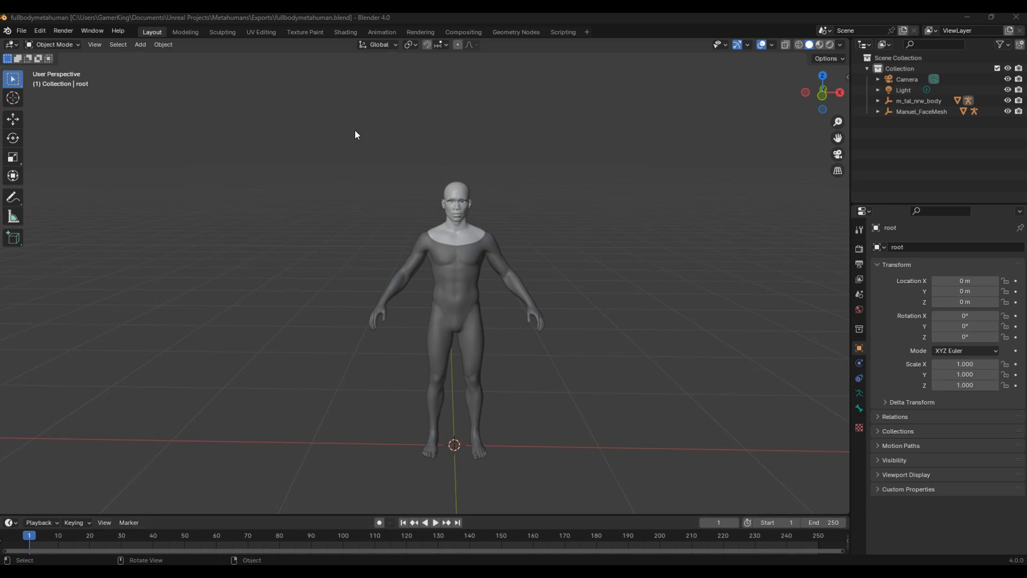
- Open the Keymap preferences and look through the available shortcut categories
click(41, 31)
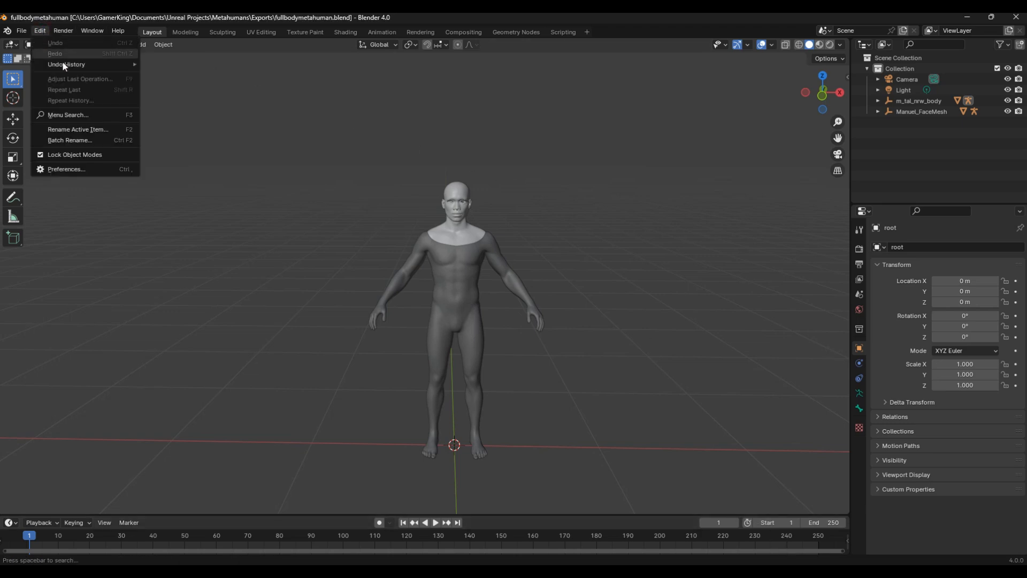
click(92, 171)
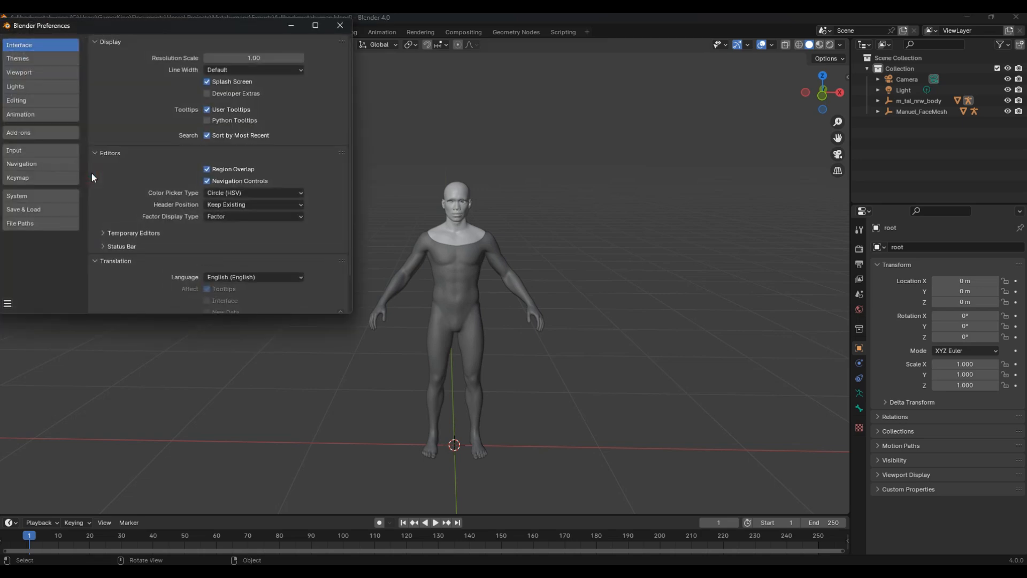
click(48, 179)
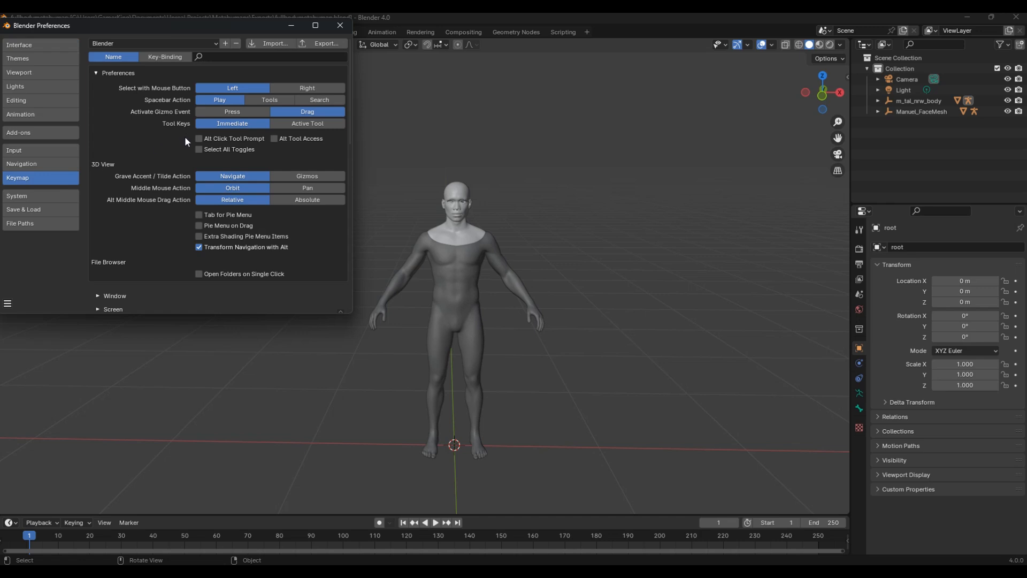
scroll(168, 127, down, 1)
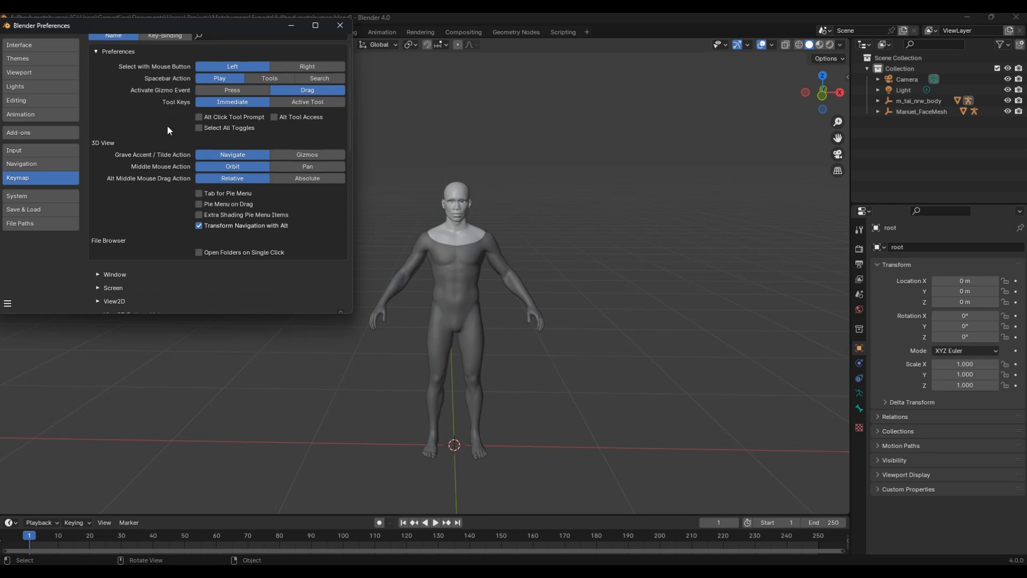
scroll(167, 131, down, 9)
scroll(167, 150, down, 9)
scroll(177, 167, down, 1)
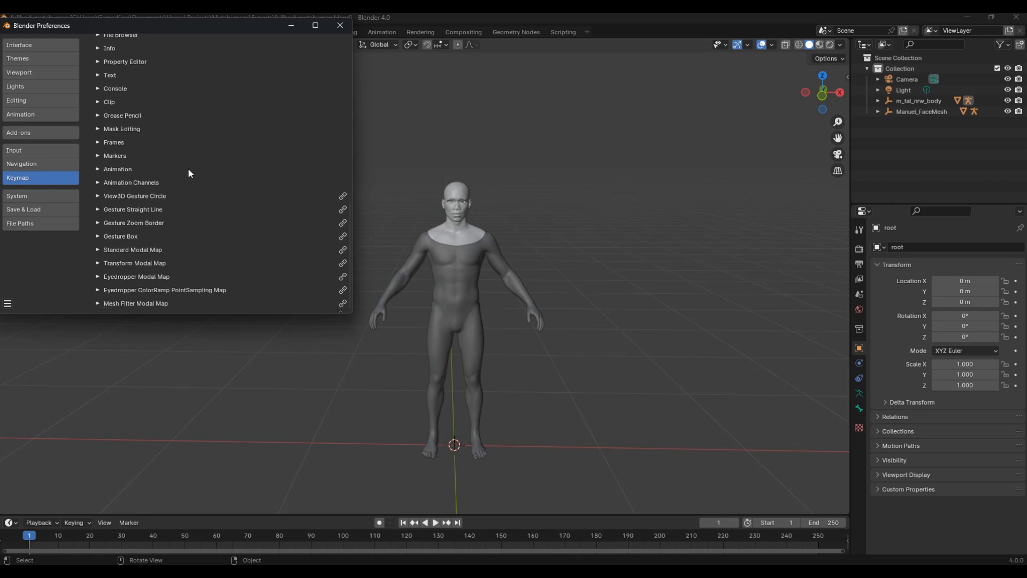
- Look back over the keymap categories and close the preferences
scroll(197, 156, up, 8)
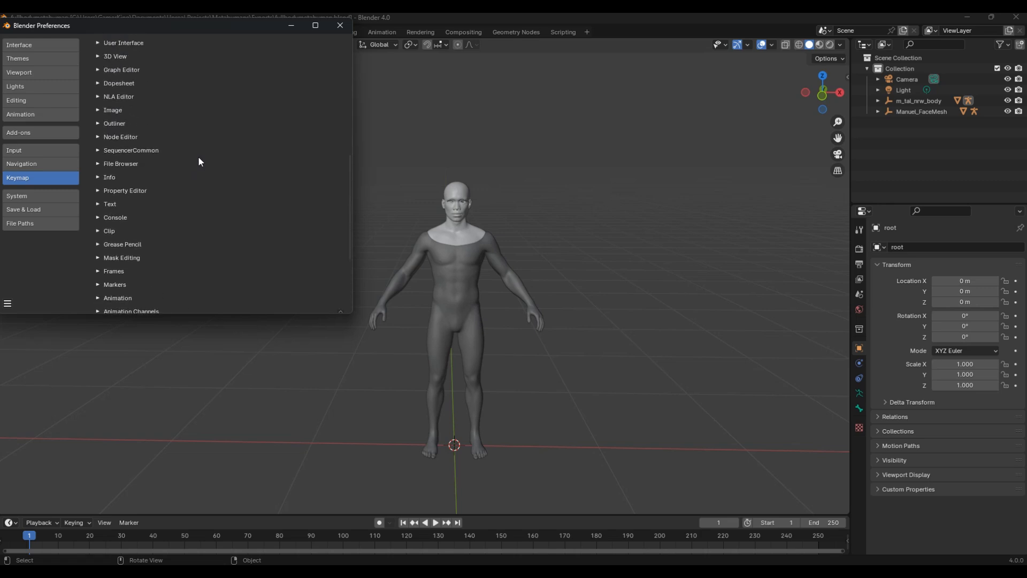
scroll(198, 157, up, 3)
scroll(198, 156, up, 5)
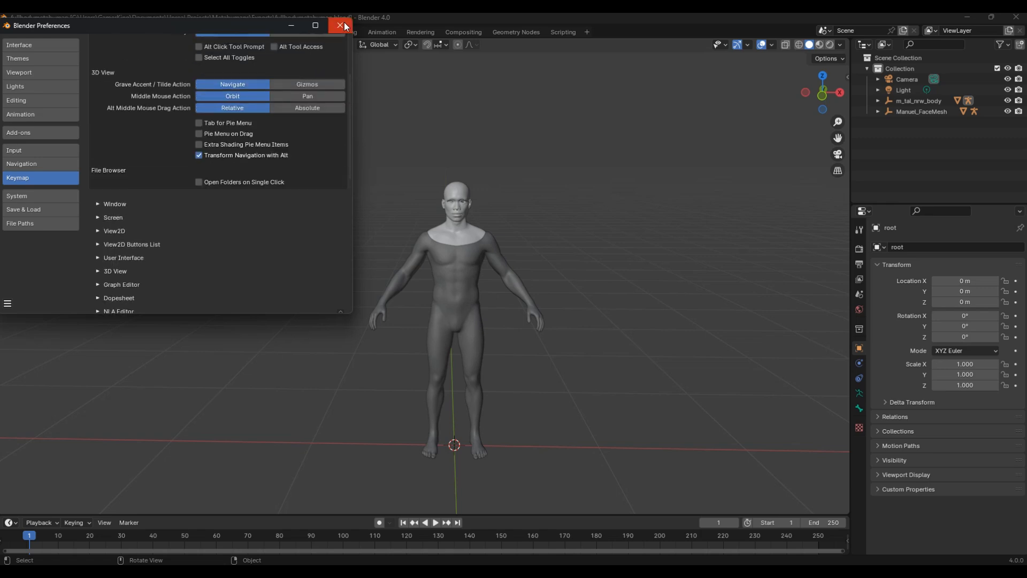
click(340, 25)
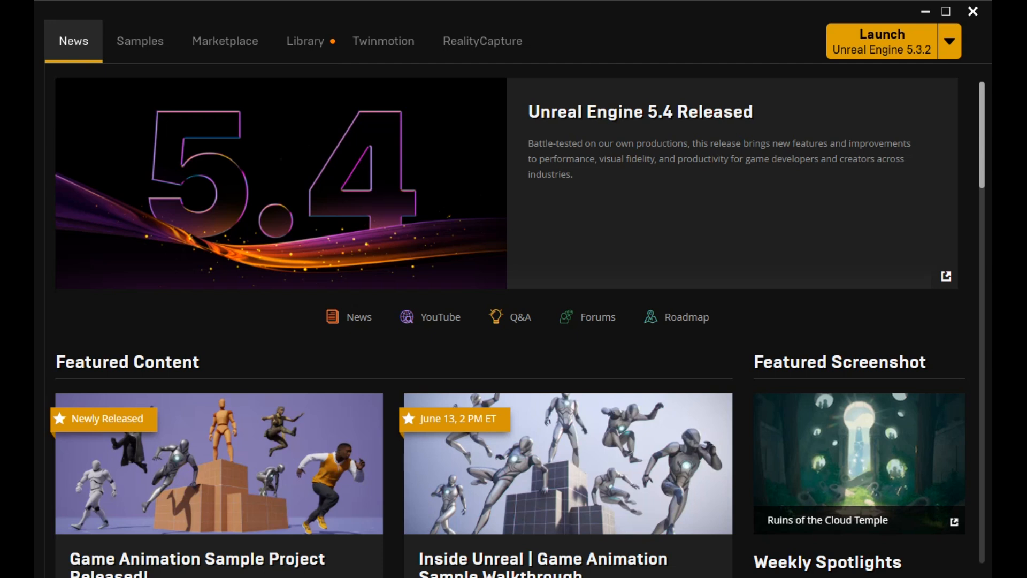
- Switch to the Epic Games Launcher, search the Marketplace for "greystone" and open the Paragon: Greystone product page
click(256, 54)
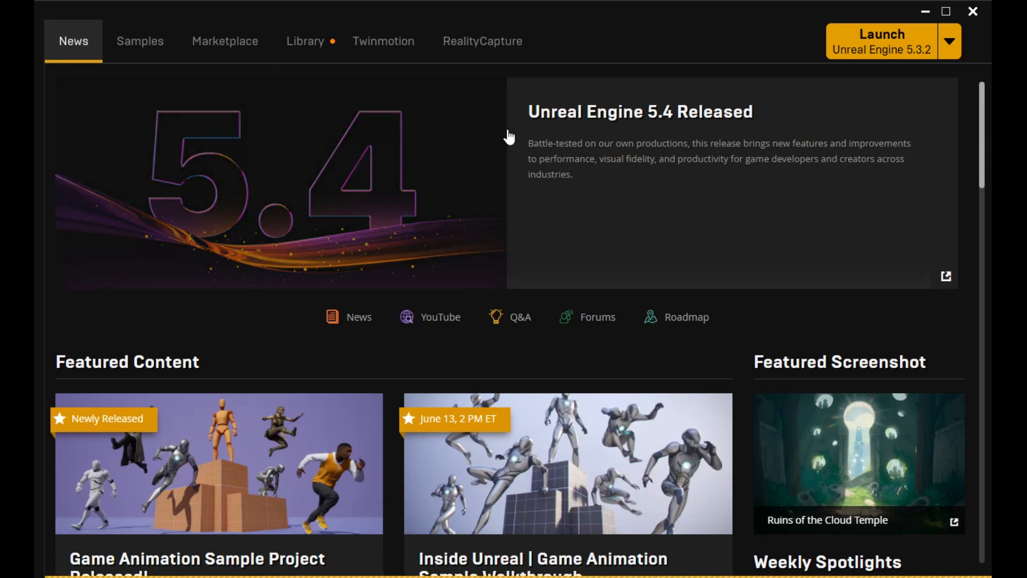
click(211, 46)
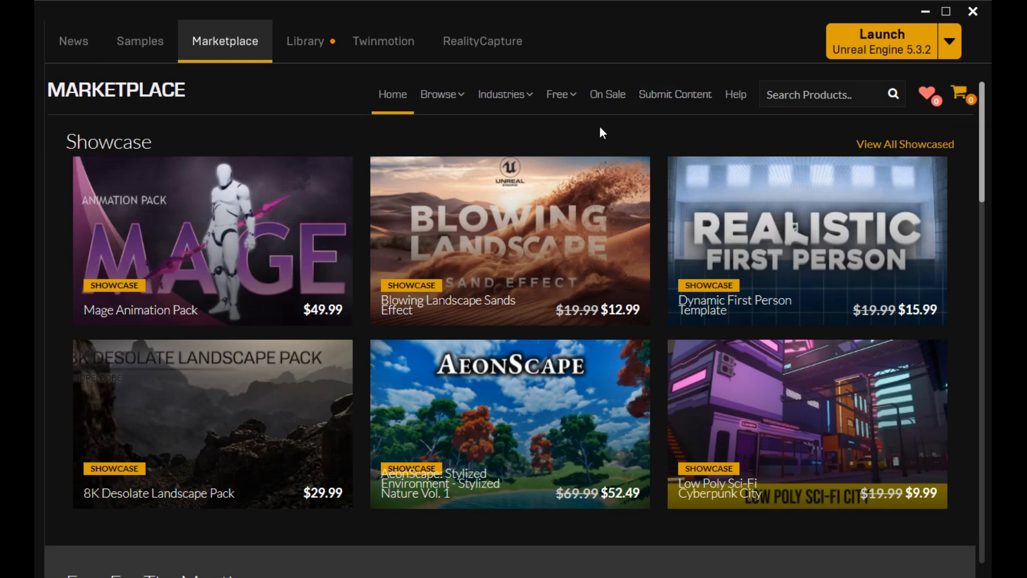
click(786, 90)
text(gre)
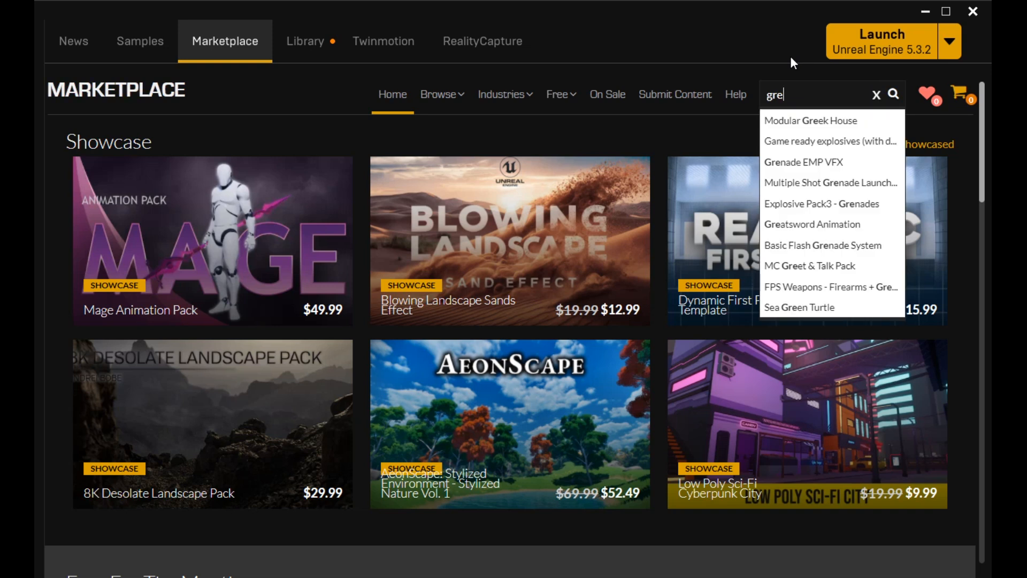
text(ystone)
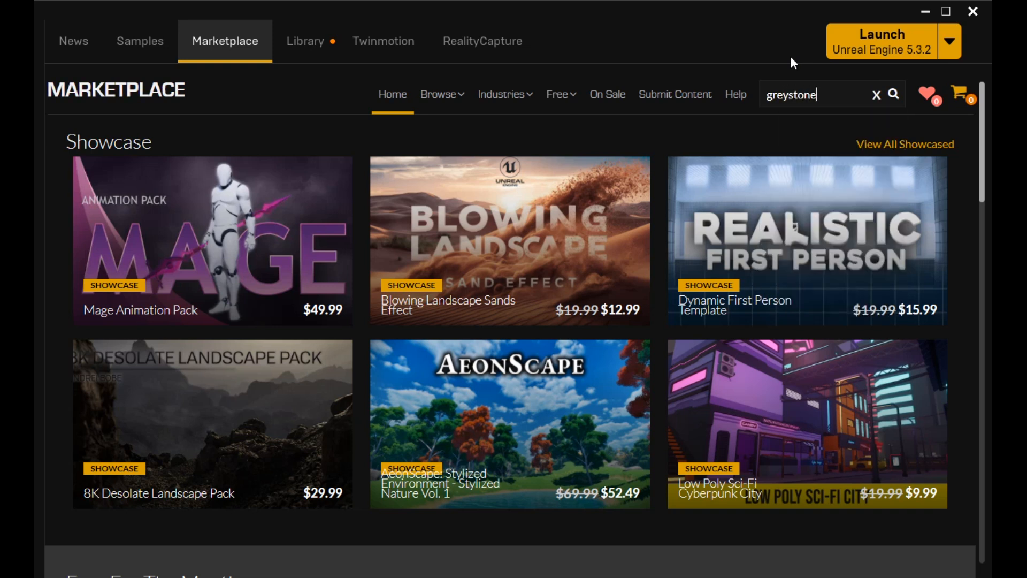
key(Return)
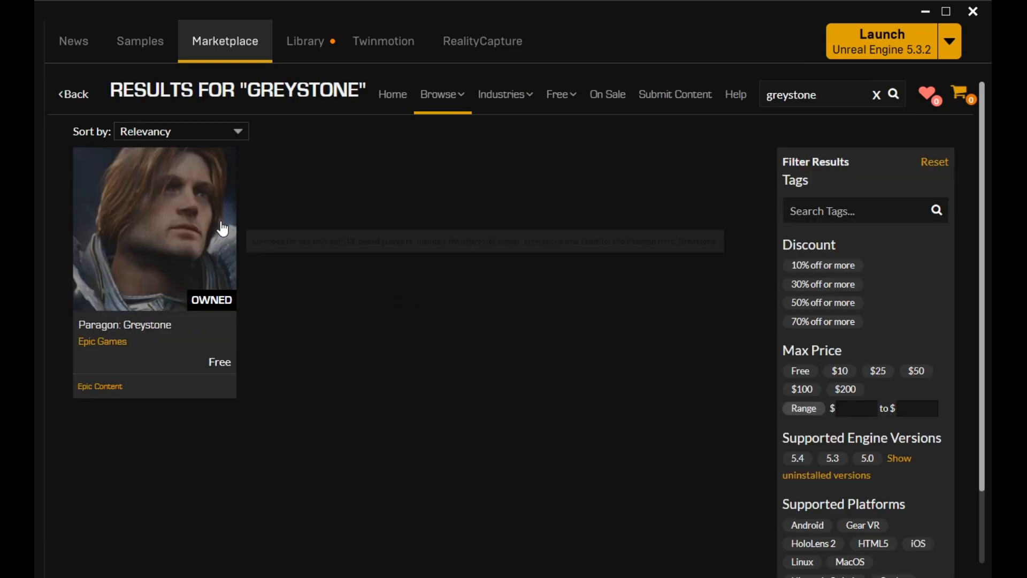
click(223, 229)
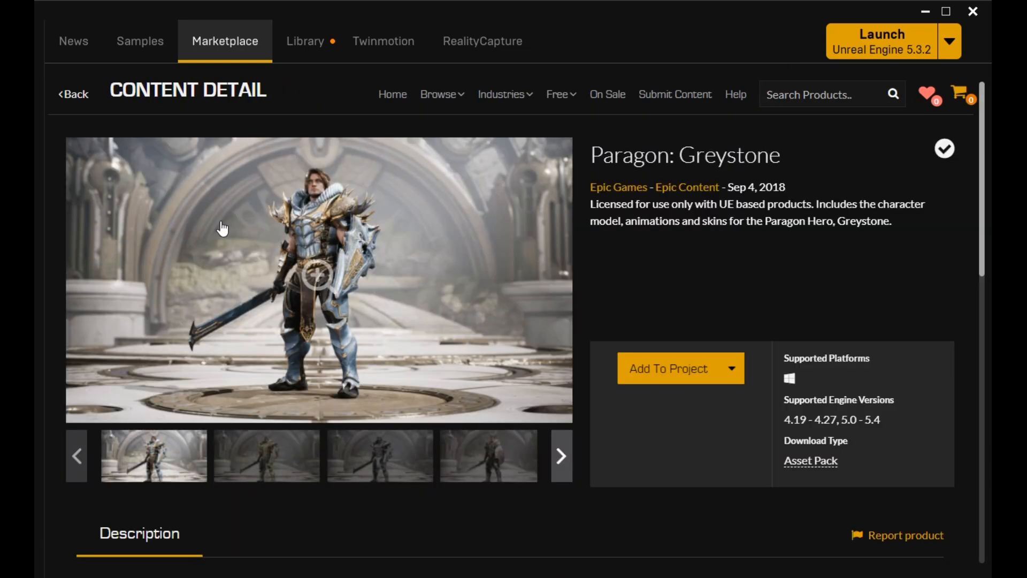
click(665, 371)
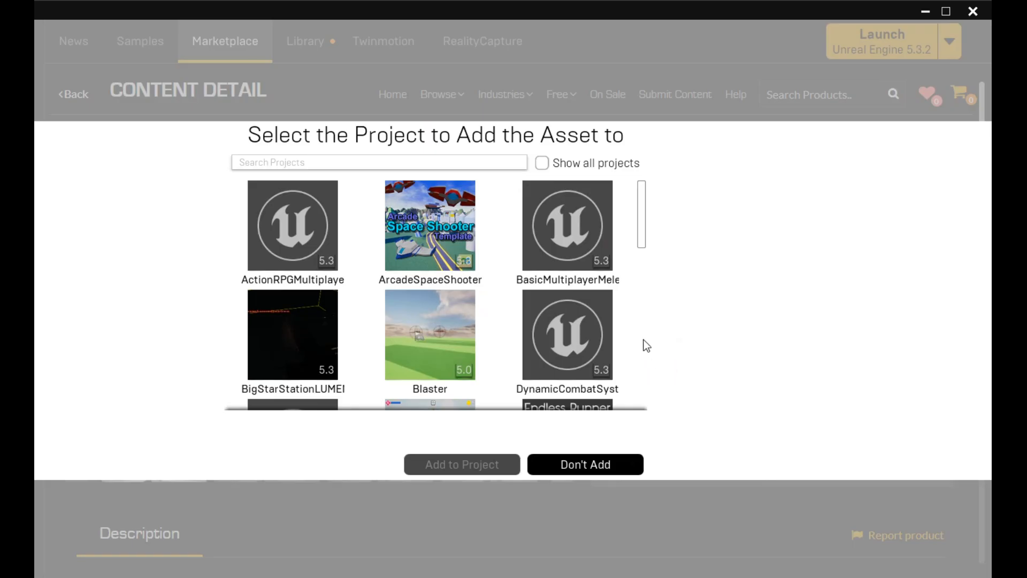
scroll(557, 311, down, 2)
scroll(537, 324, down, 5)
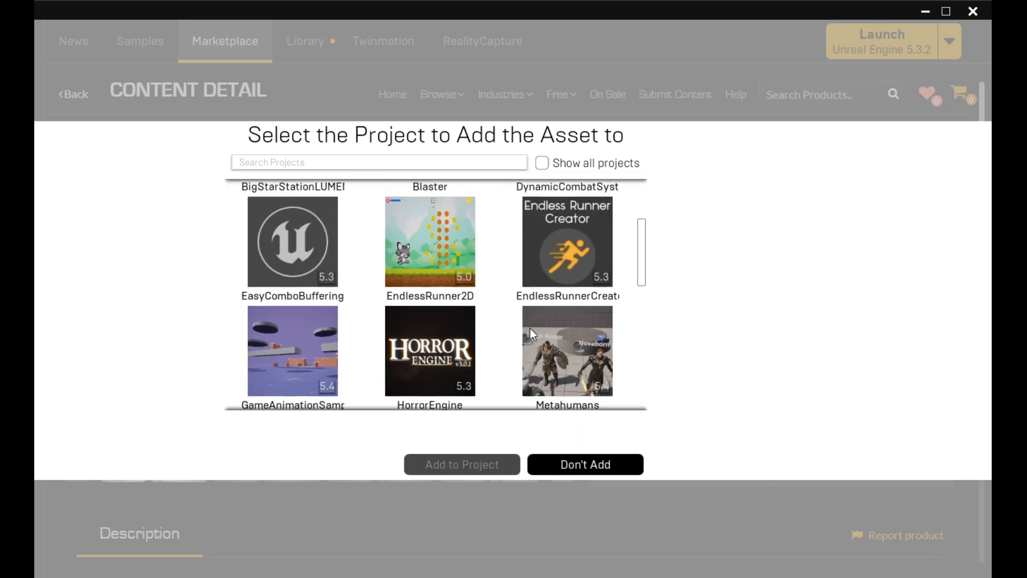
click(561, 319)
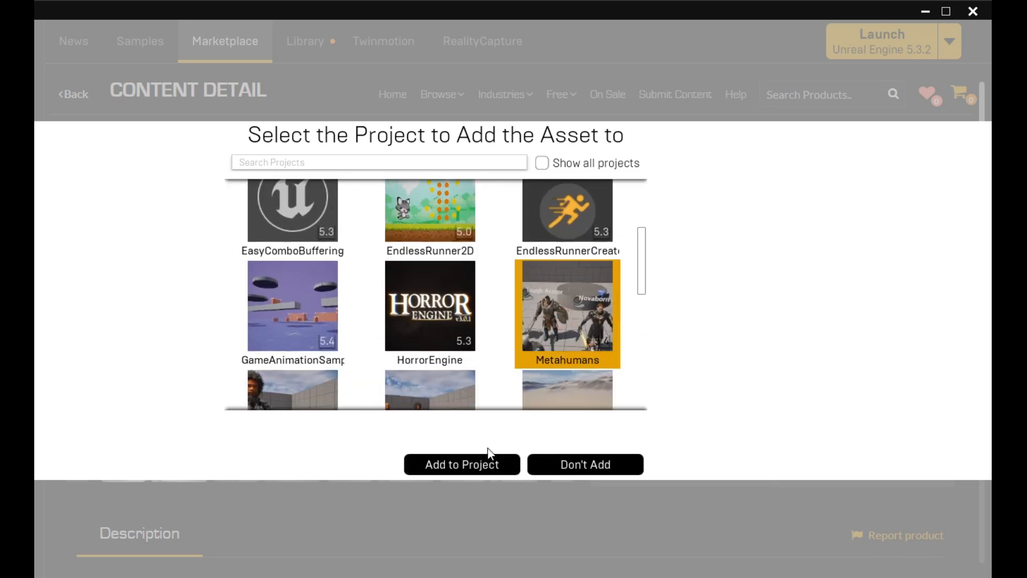
click(585, 464)
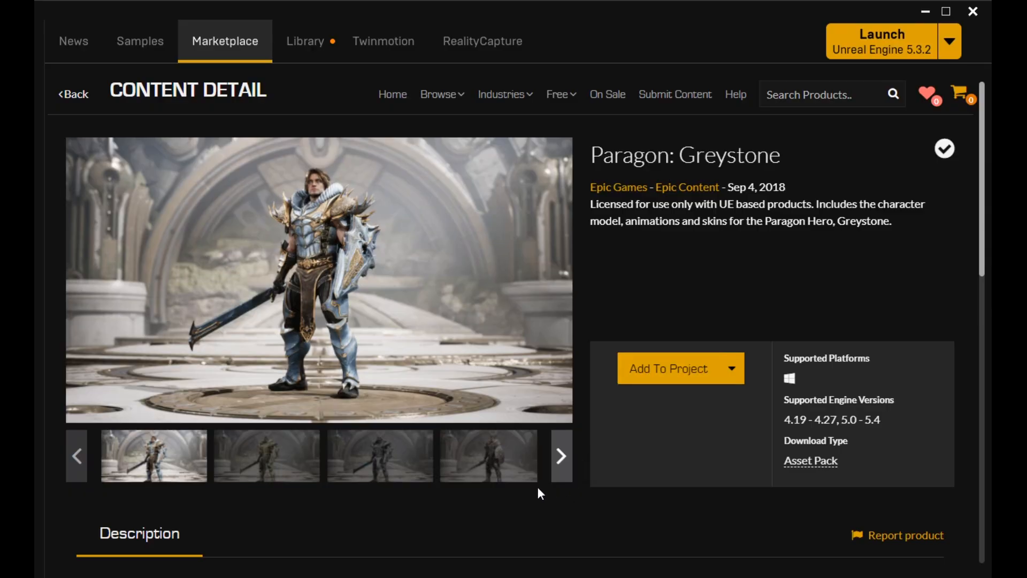
- View the last gallery image of Paragon: Greystone to examine the character's armor skins side by side
click(563, 458)
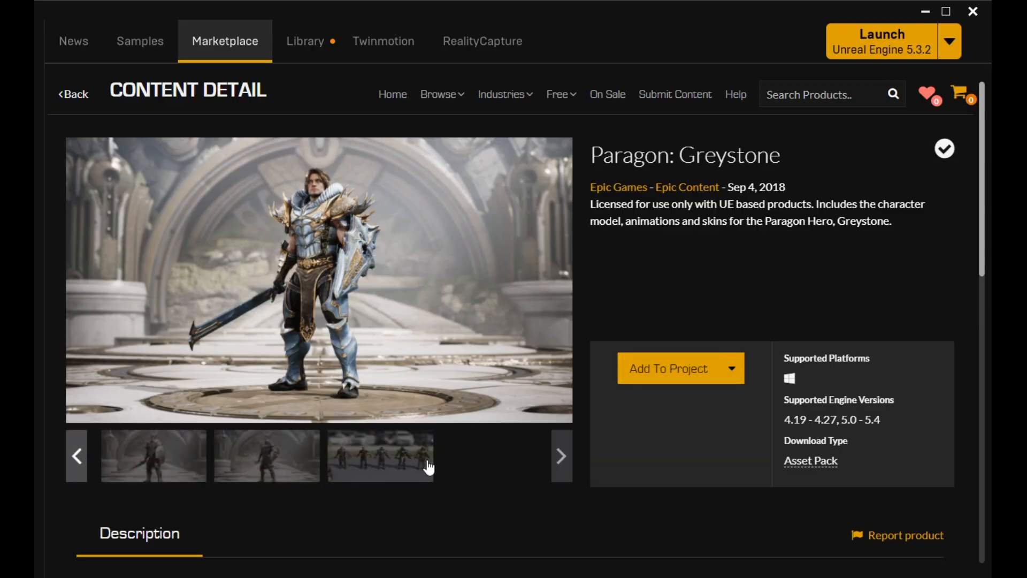
click(425, 465)
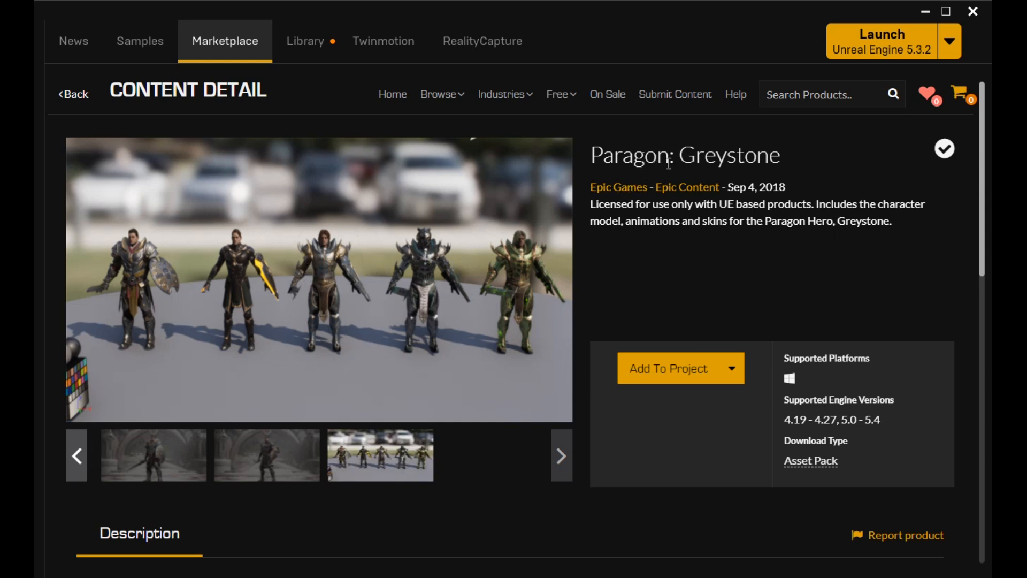
- Search the Marketplace for "kwang" and open the Paragon: Kwang product page
click(795, 96)
text(k)
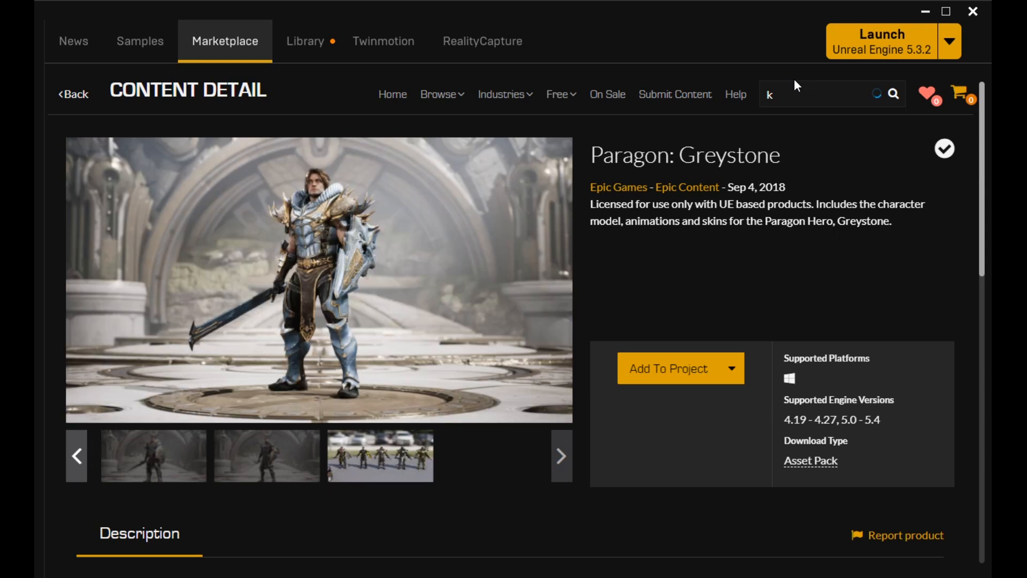
text(nwang)
key(Return)
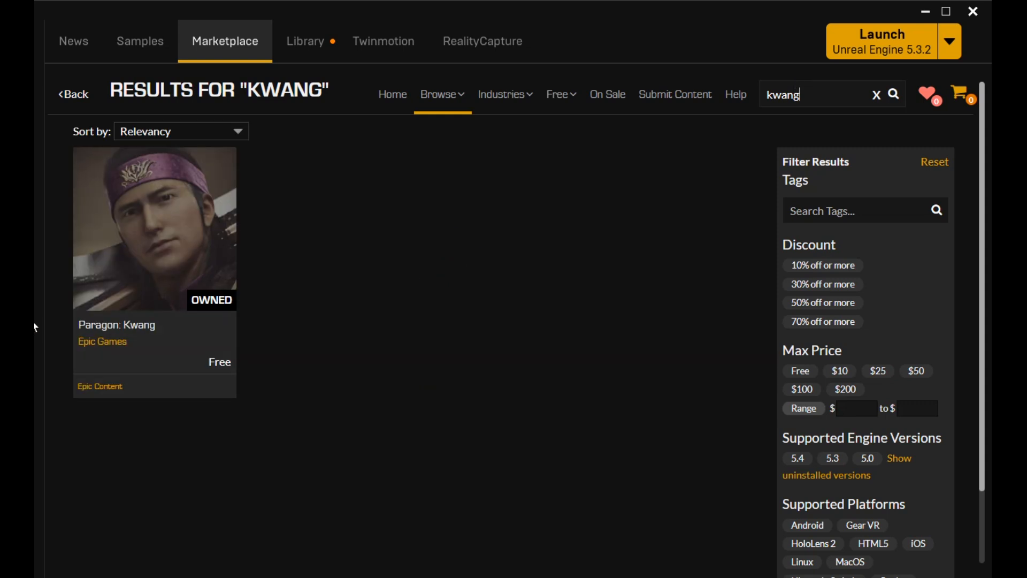
click(147, 261)
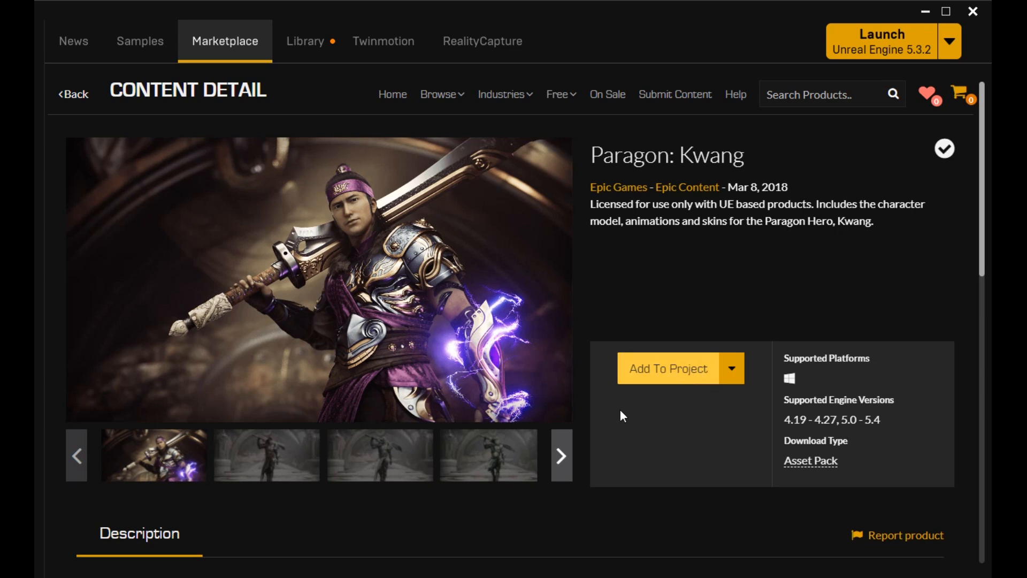
- Examine the armor skin variants of Paragon: Kwang in the product's gallery images, including the group shot
click(563, 461)
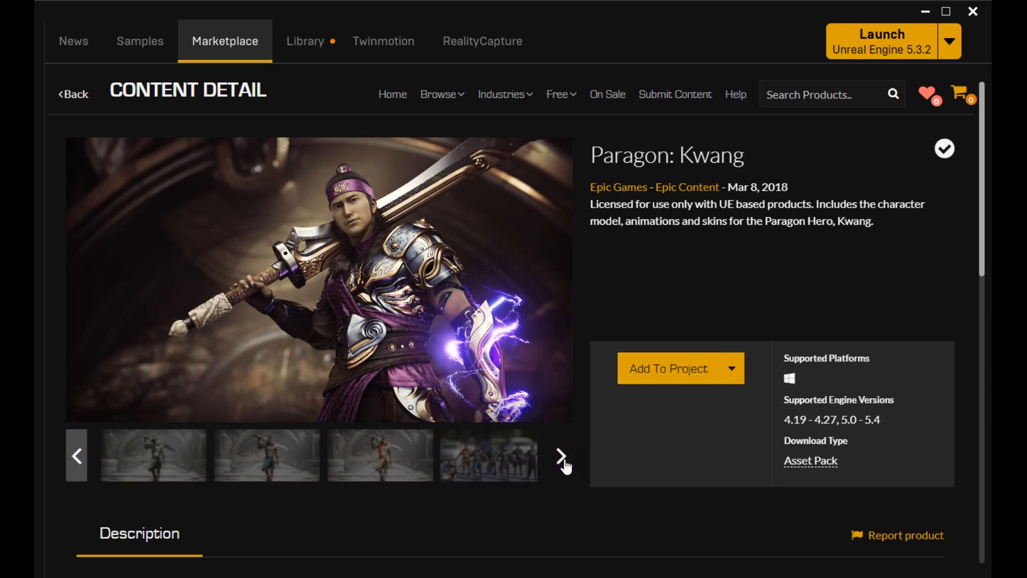
click(514, 463)
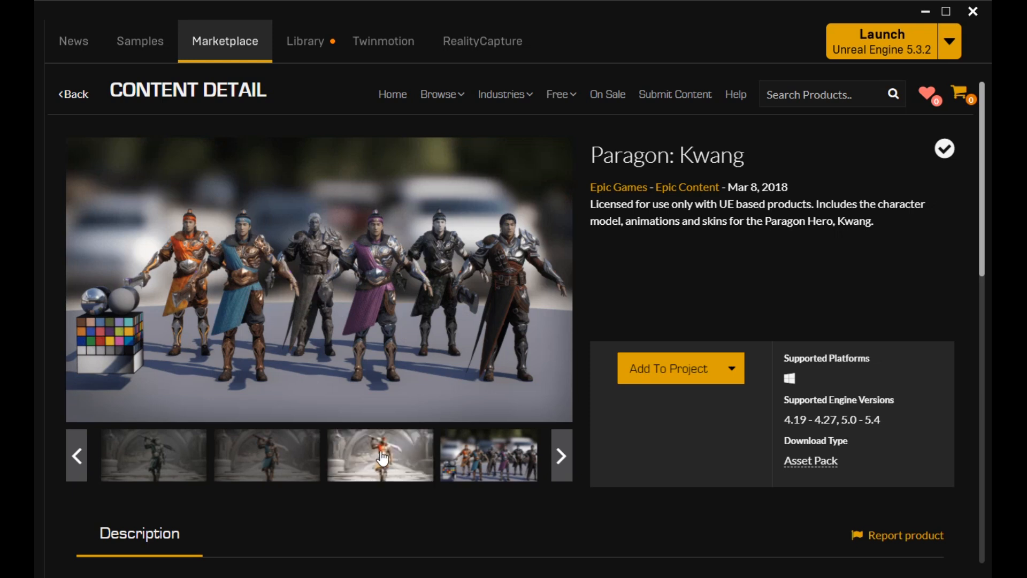
click(382, 458)
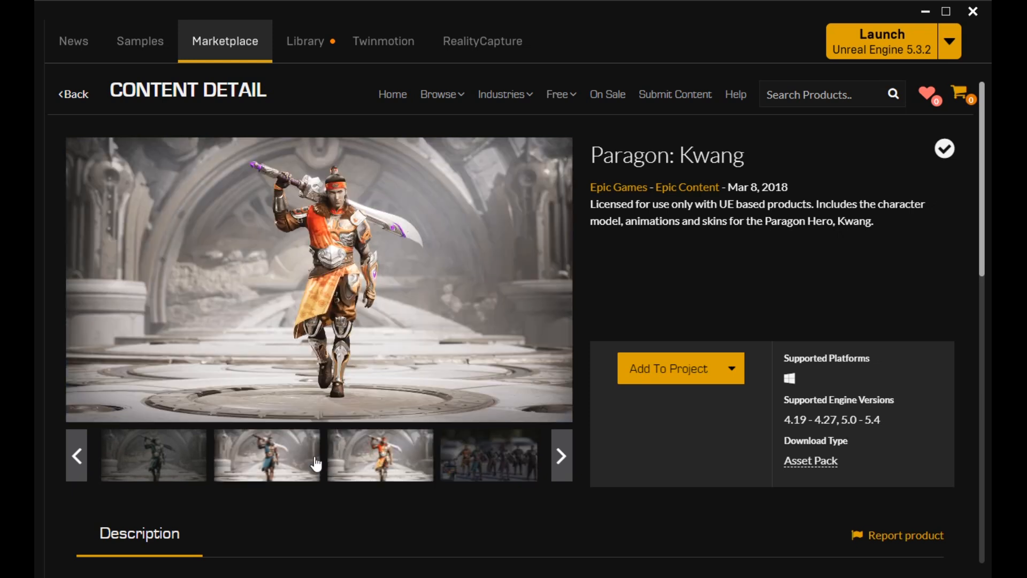
click(309, 464)
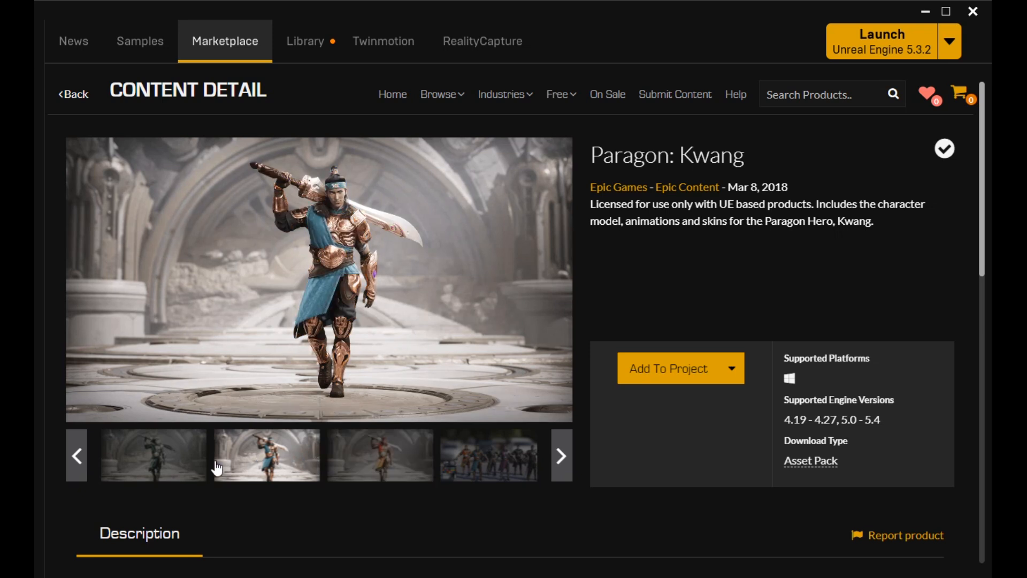
click(201, 468)
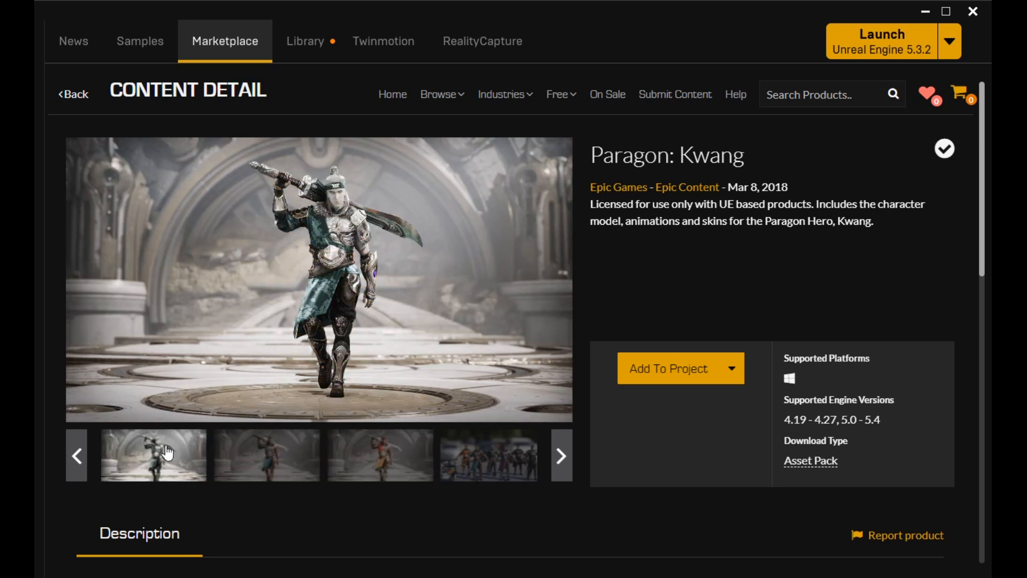
click(79, 456)
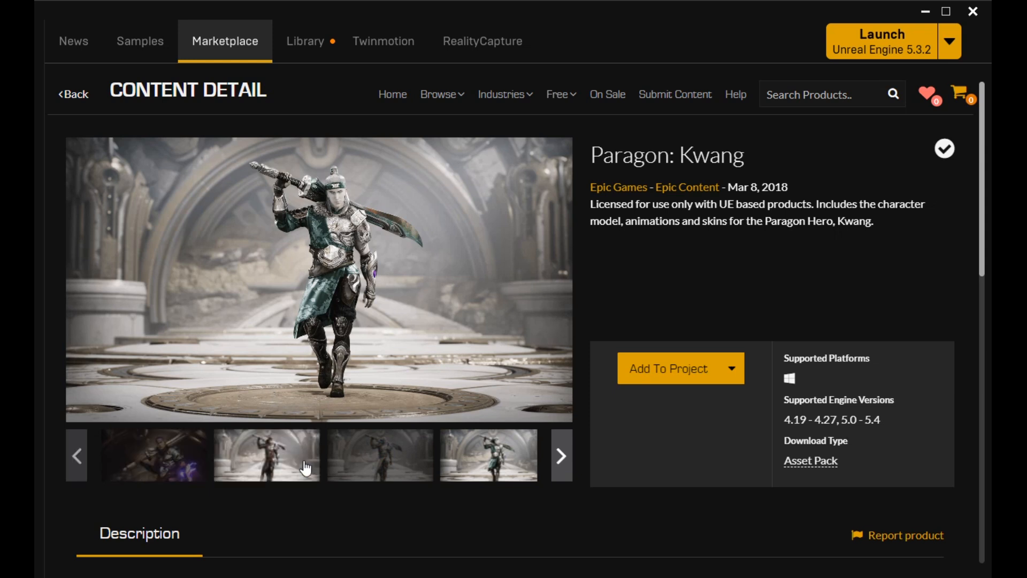
click(383, 456)
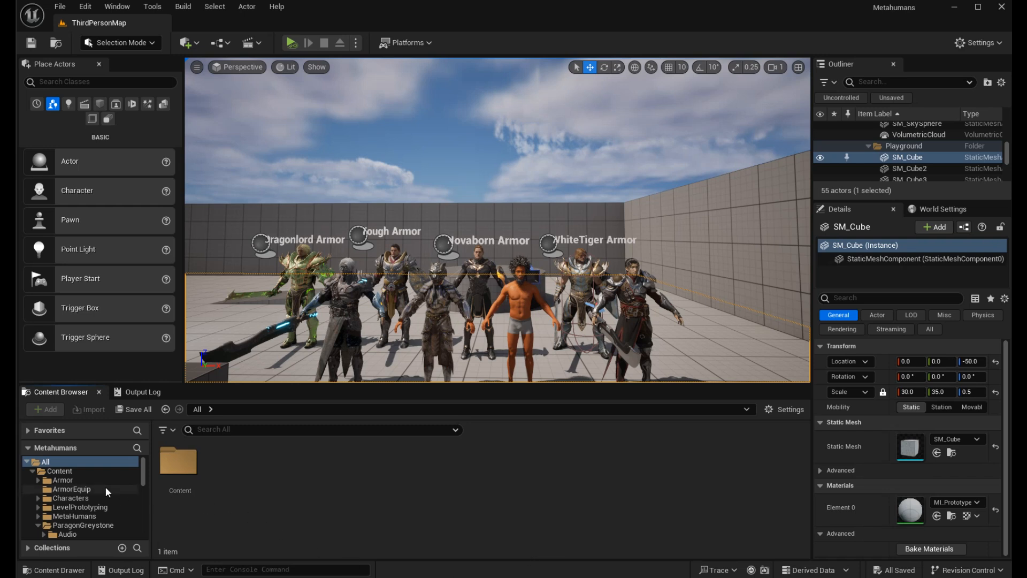
- Switch to the Metahumans project in Unreal Editor and open ParagonGreystone/Characters/Heroes/Greystone/Skins/Dragonlord/Meshes from the Content folder
double_click(92, 472)
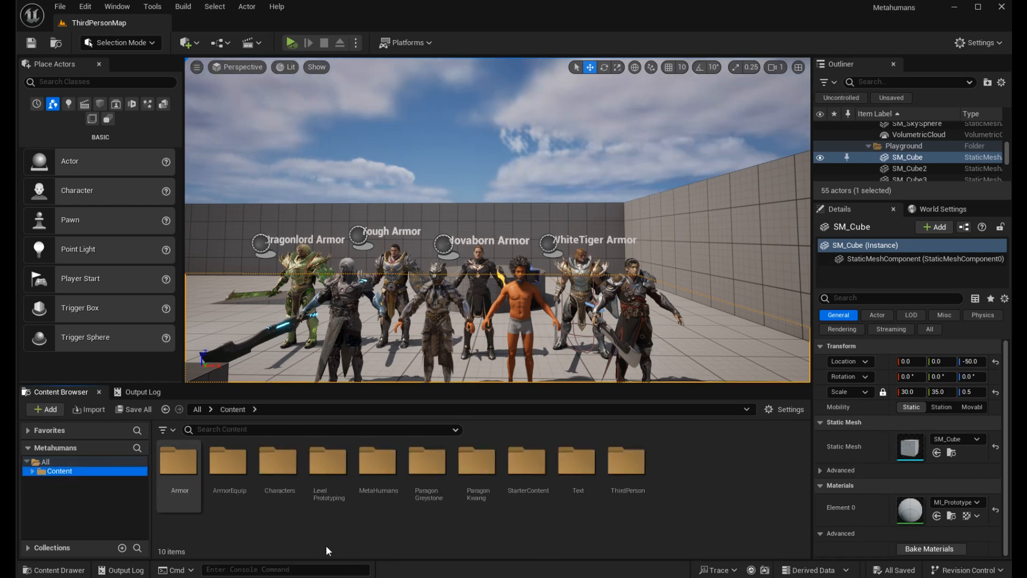
double_click(438, 474)
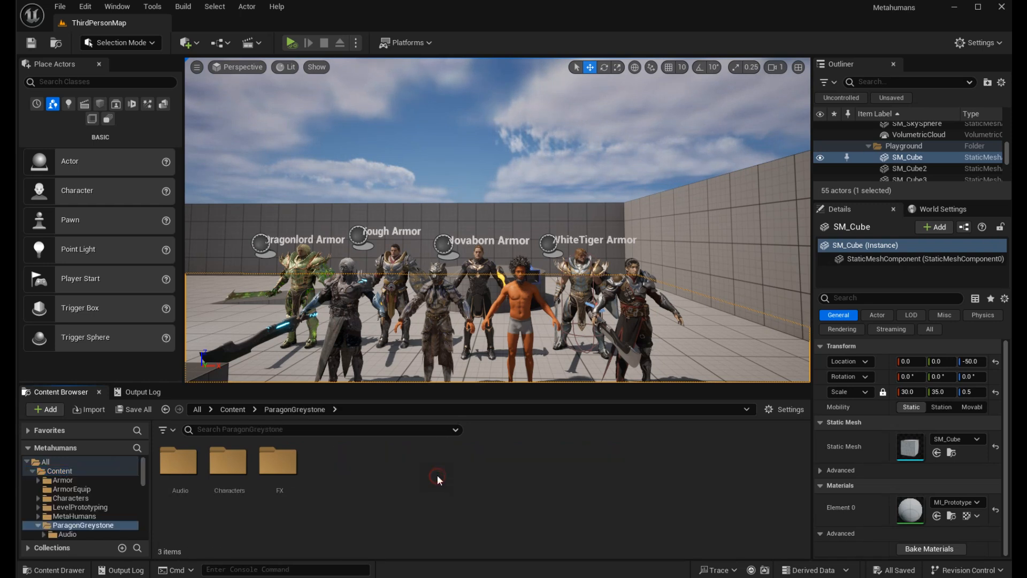
double_click(230, 482)
click(236, 484)
double_click(236, 484)
double_click(181, 449)
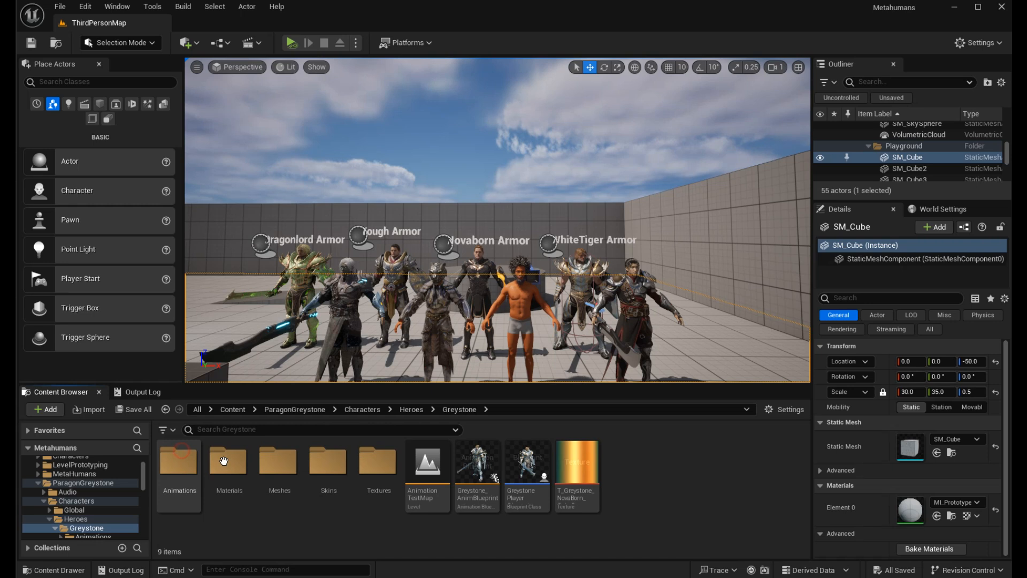
double_click(325, 461)
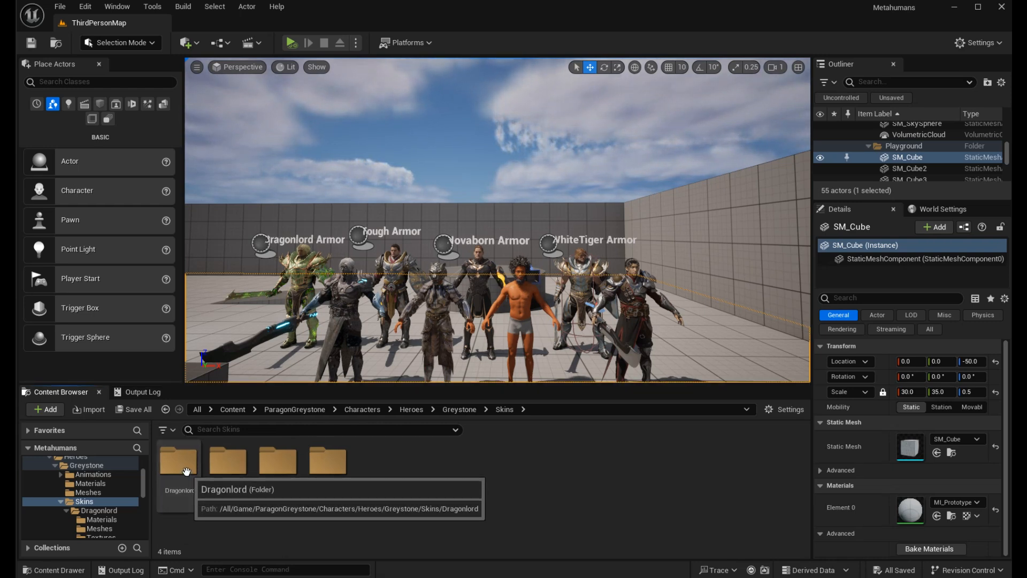
double_click(198, 492)
double_click(228, 489)
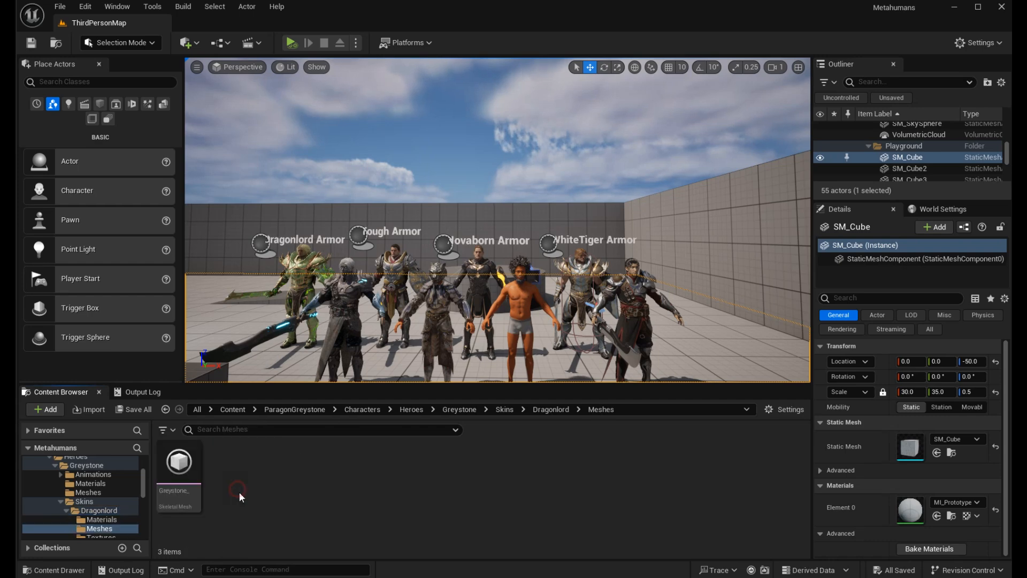
- Export the Greystone_Dragonlord skeletal mesh as an FBX file to the Metahumans/Exports folder, using FBX 2013 compatibility with morph targets included
right_click(189, 464)
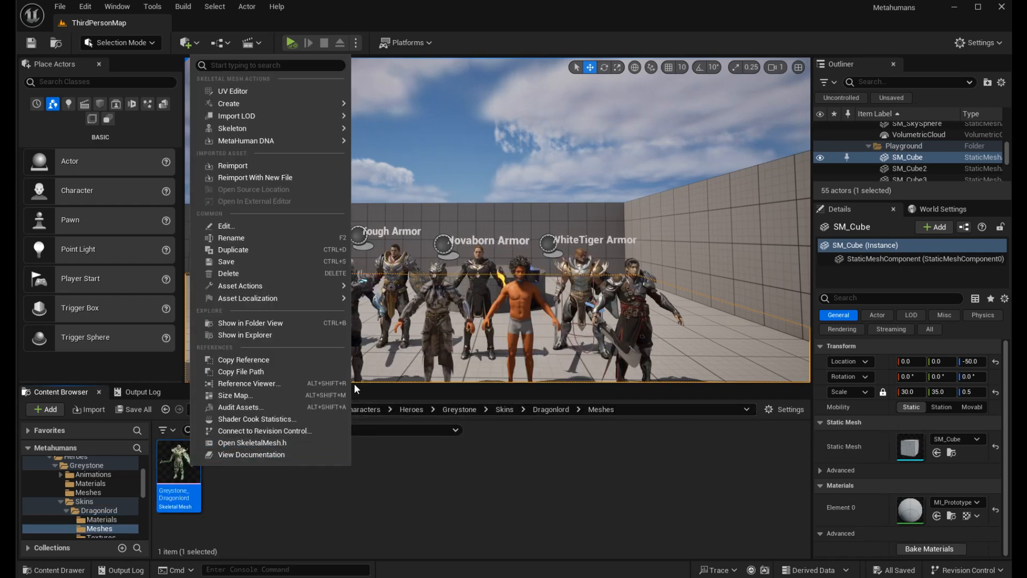
mouse_move(313, 287)
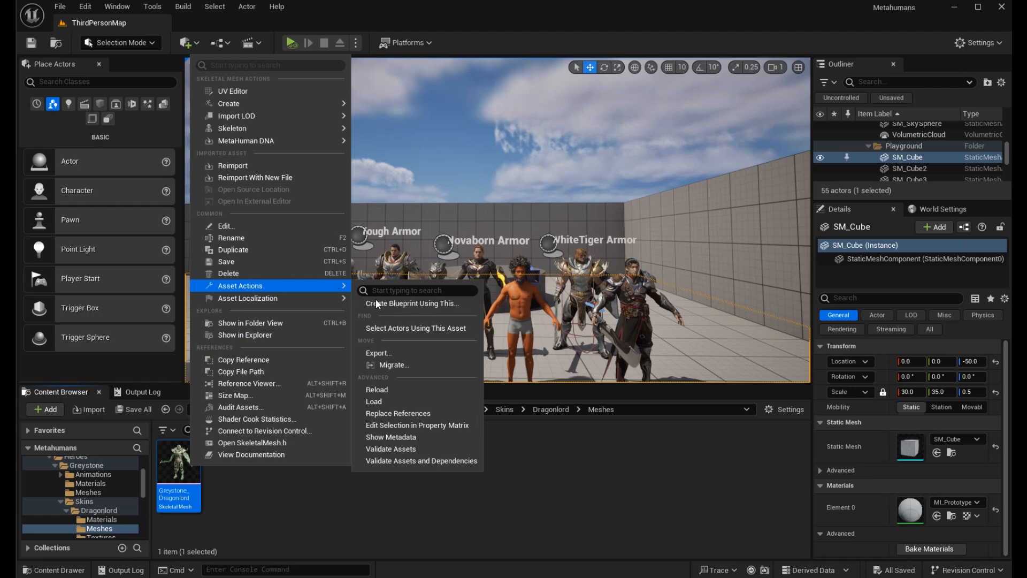
click(419, 352)
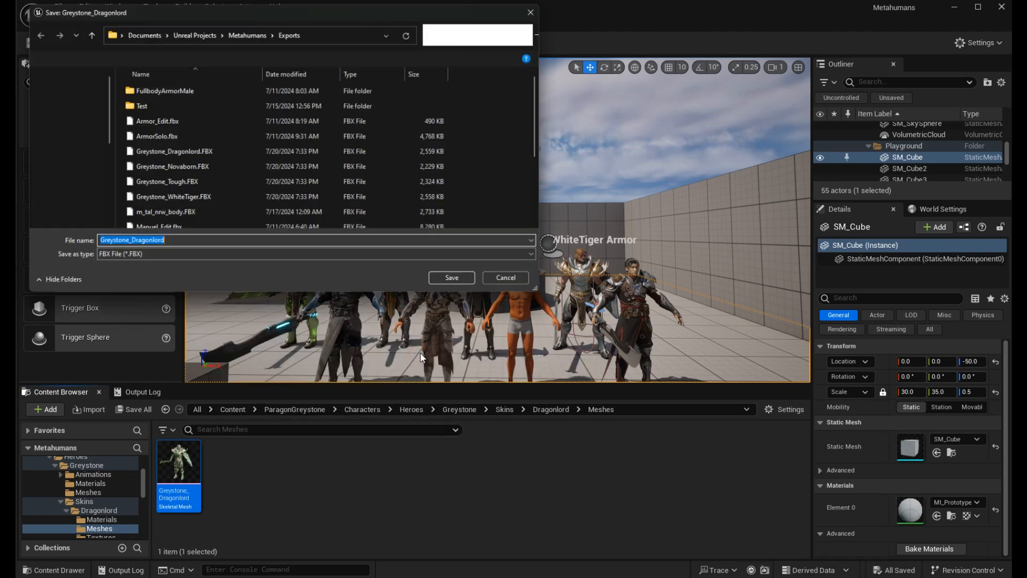
click(448, 281)
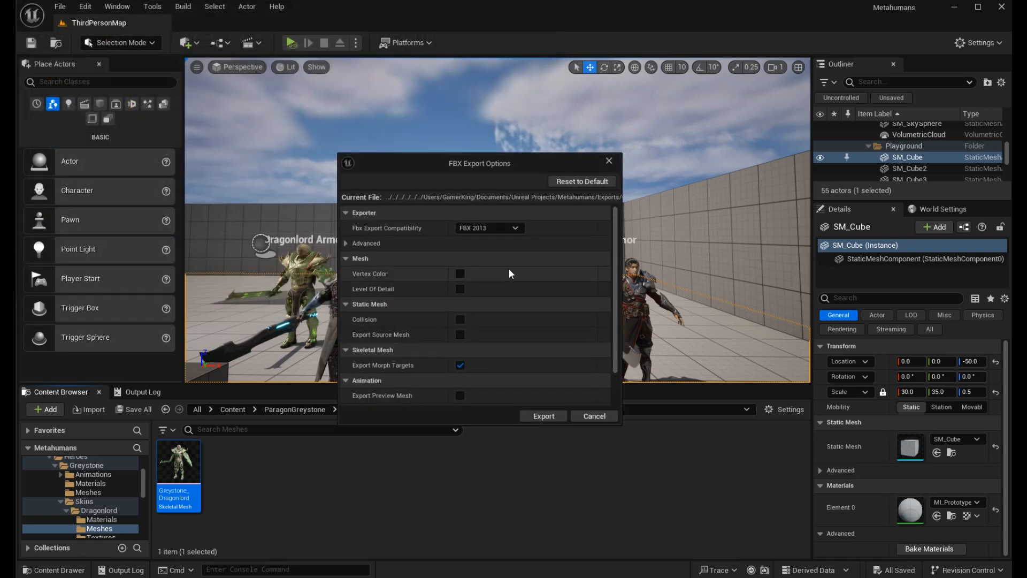
scroll(510, 272, down, 2)
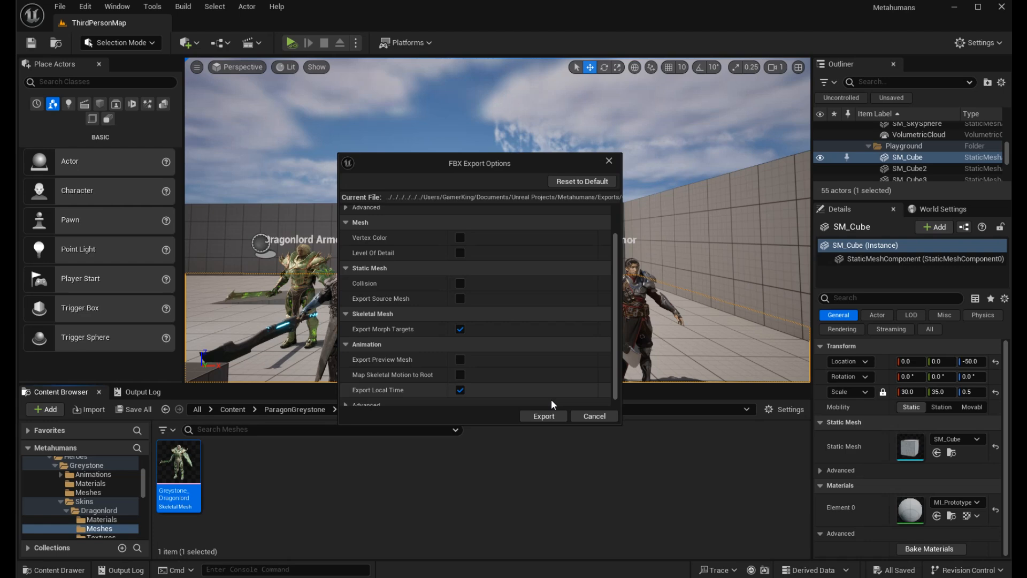
click(550, 421)
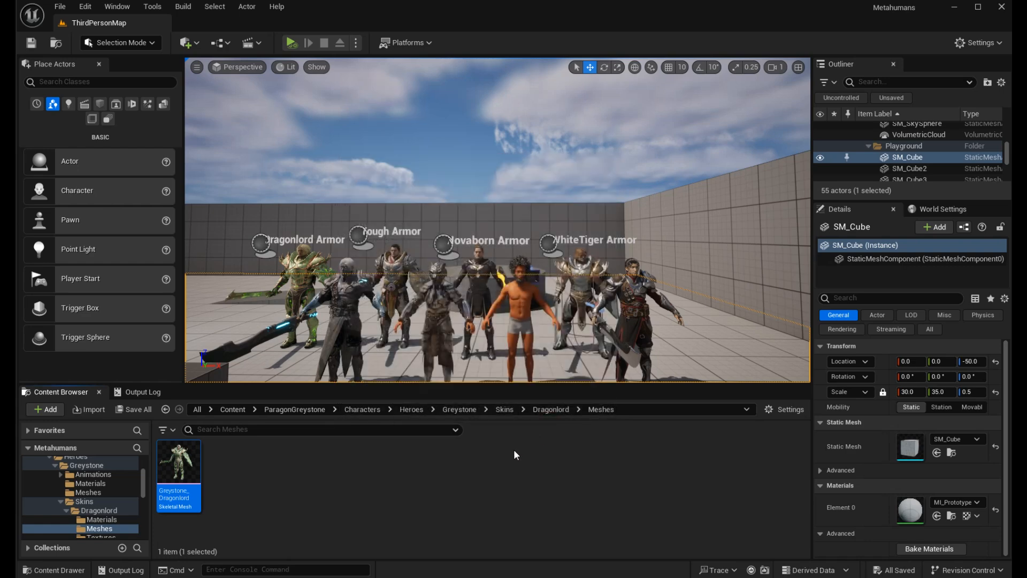
- Go to Skins/Novaborn/Meshes and export the Greystone_Novaborn skeletal mesh as FBX with the same export options
click(505, 409)
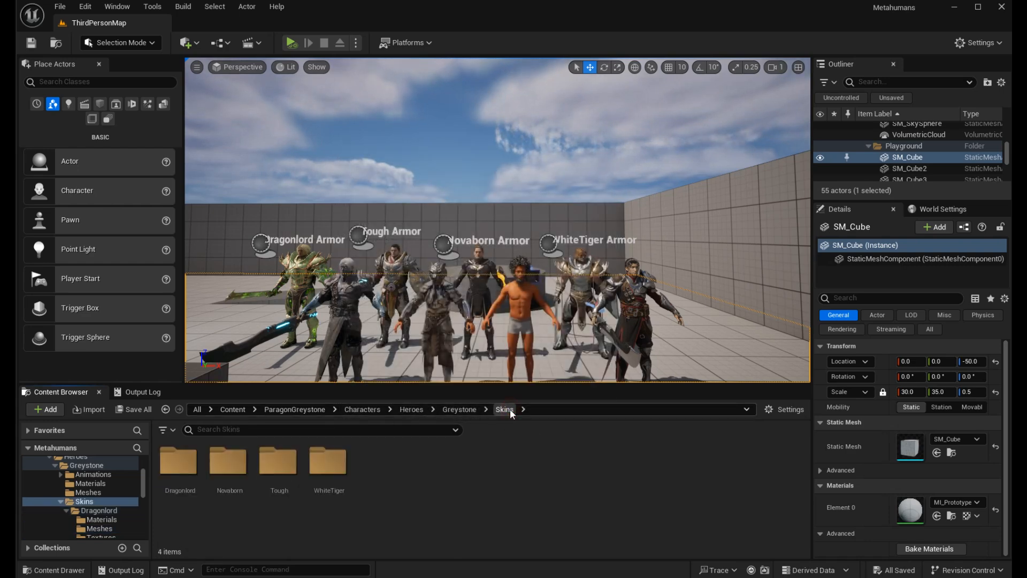
double_click(234, 468)
double_click(236, 473)
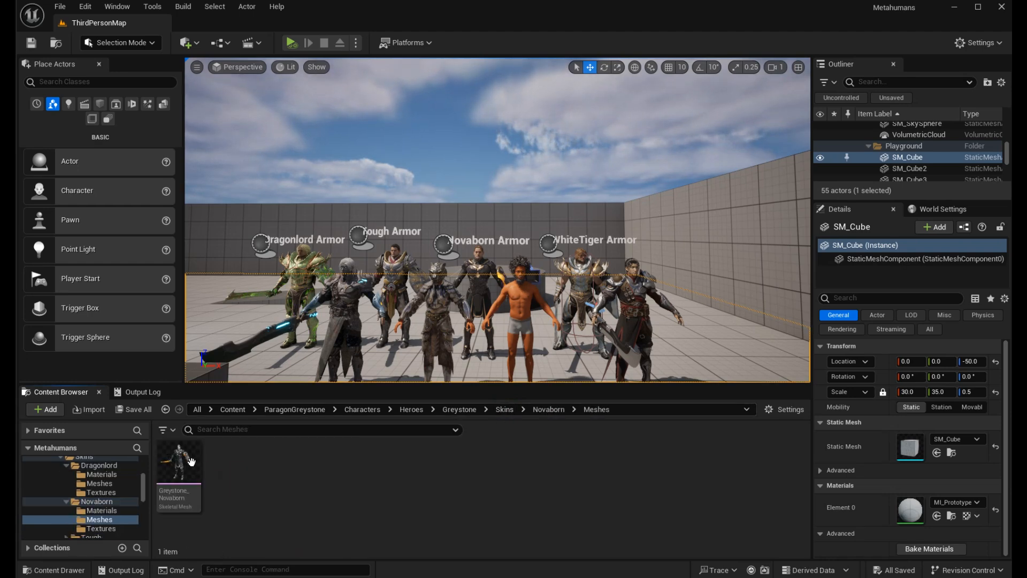
right_click(191, 462)
mouse_move(298, 280)
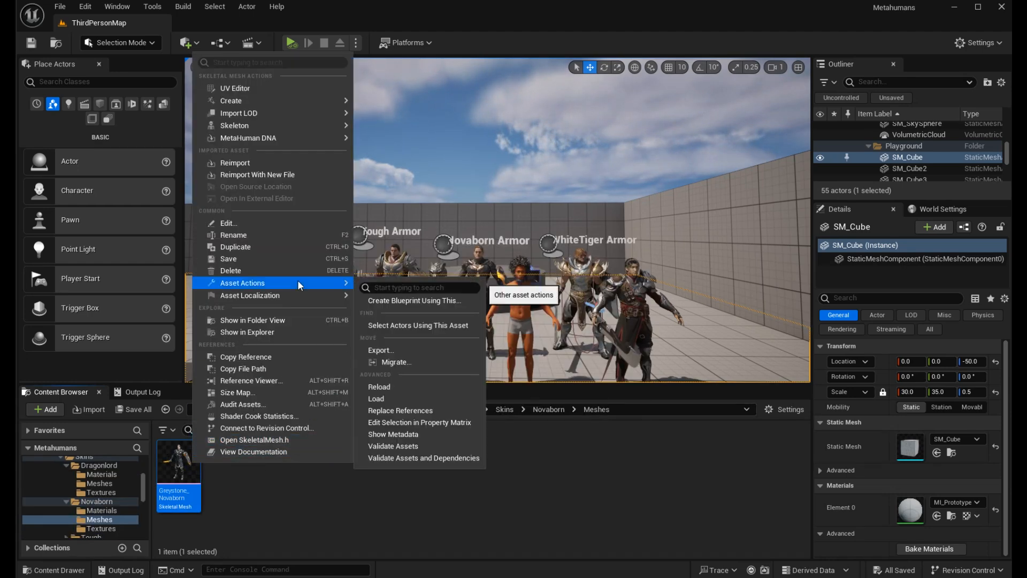
click(412, 352)
click(479, 284)
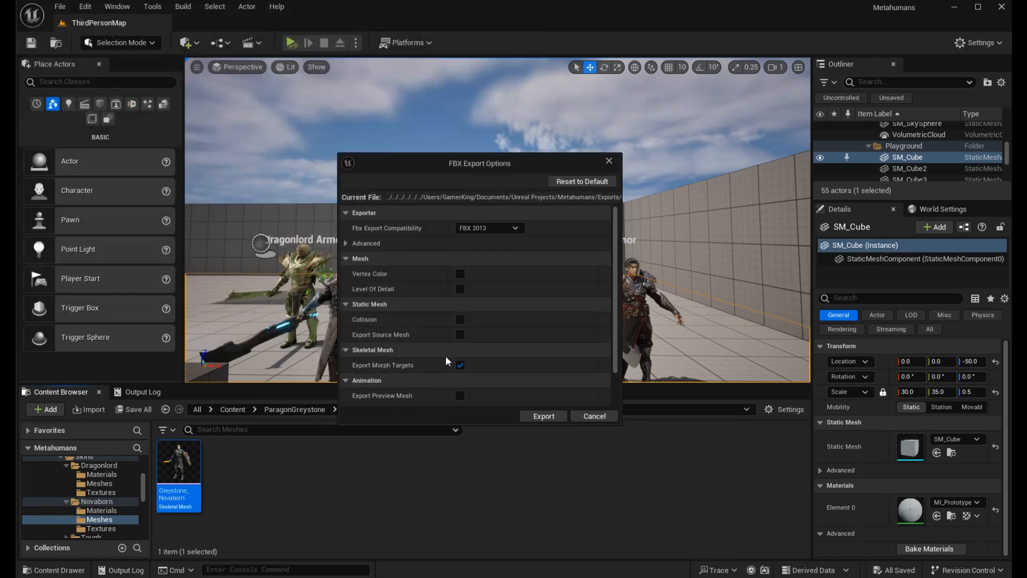
click(541, 416)
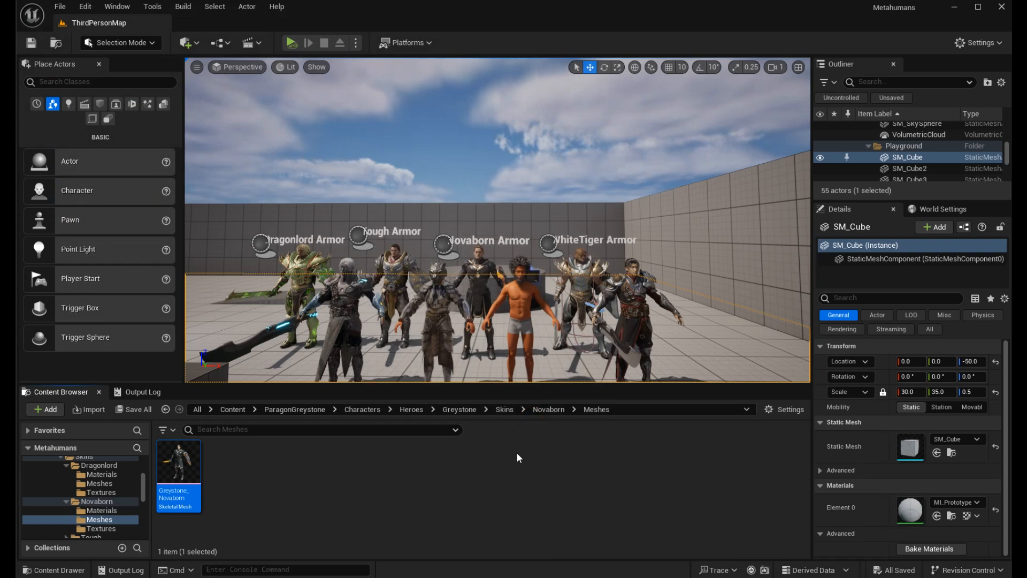
- Go to Skins/Tough/Meshes and export the Greystone_Tough skeletal mesh as FBX to the Metahumans/Exports folder
click(505, 409)
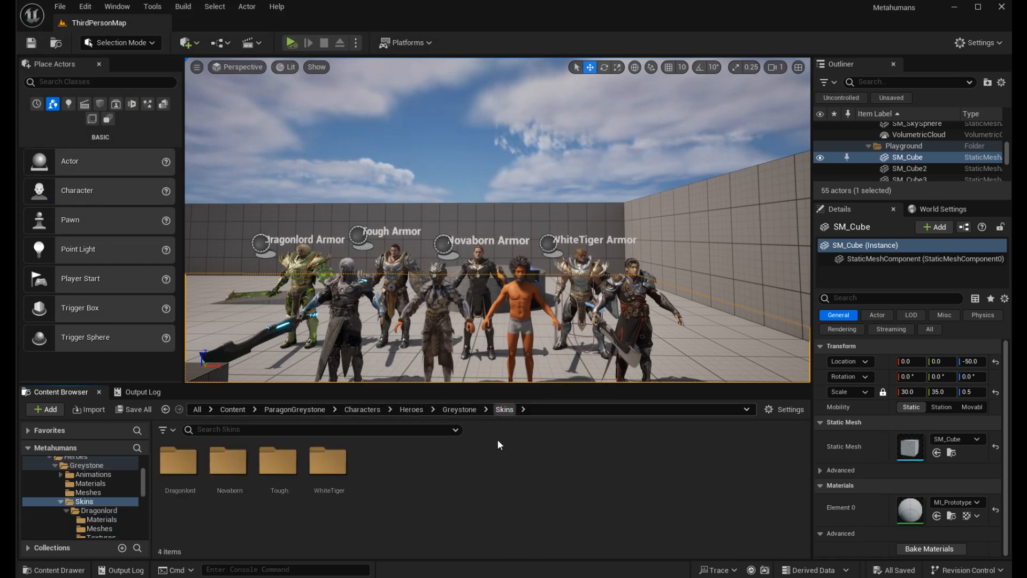
double_click(279, 463)
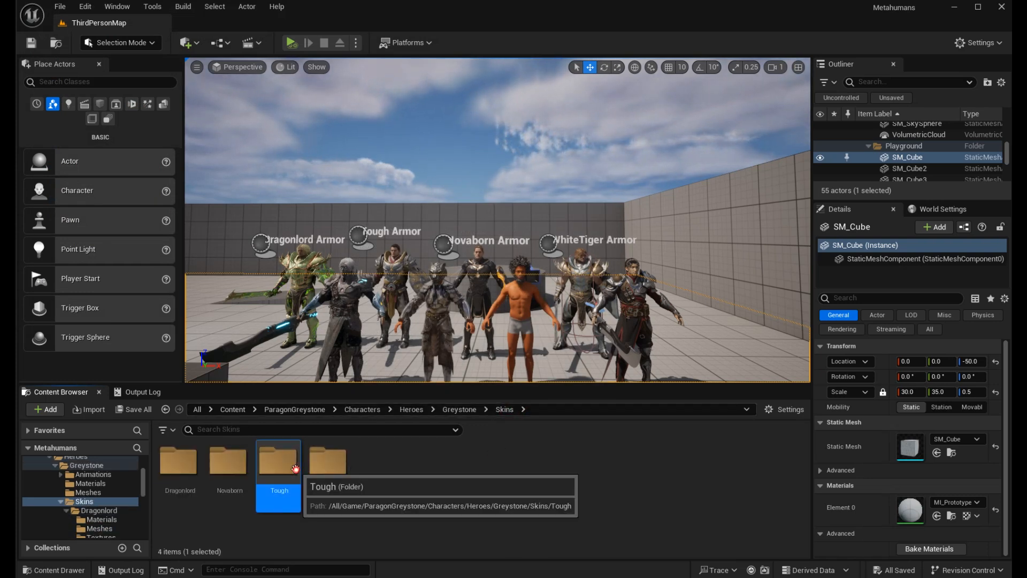
double_click(229, 461)
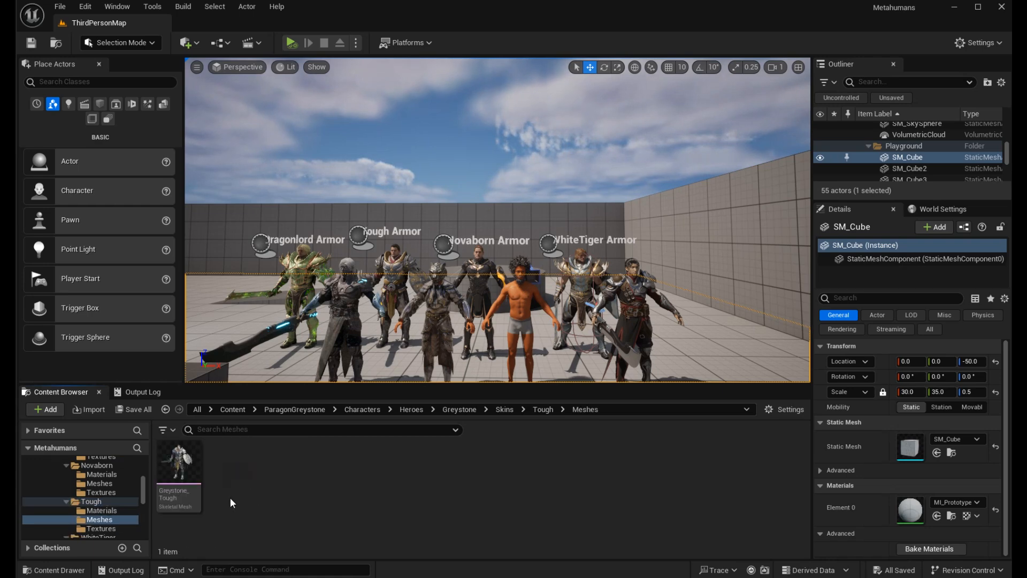
right_click(185, 465)
mouse_move(316, 292)
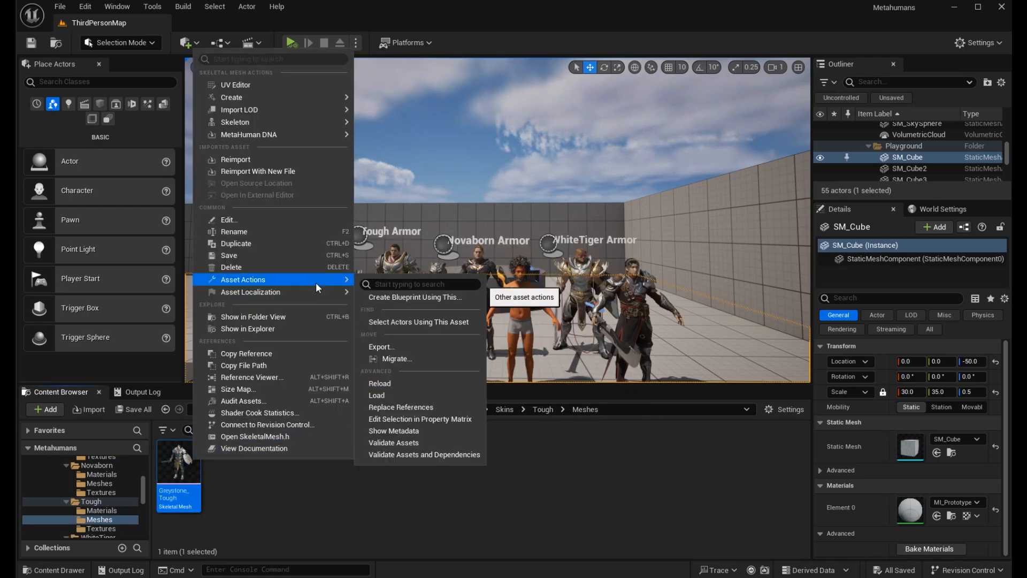
click(426, 343)
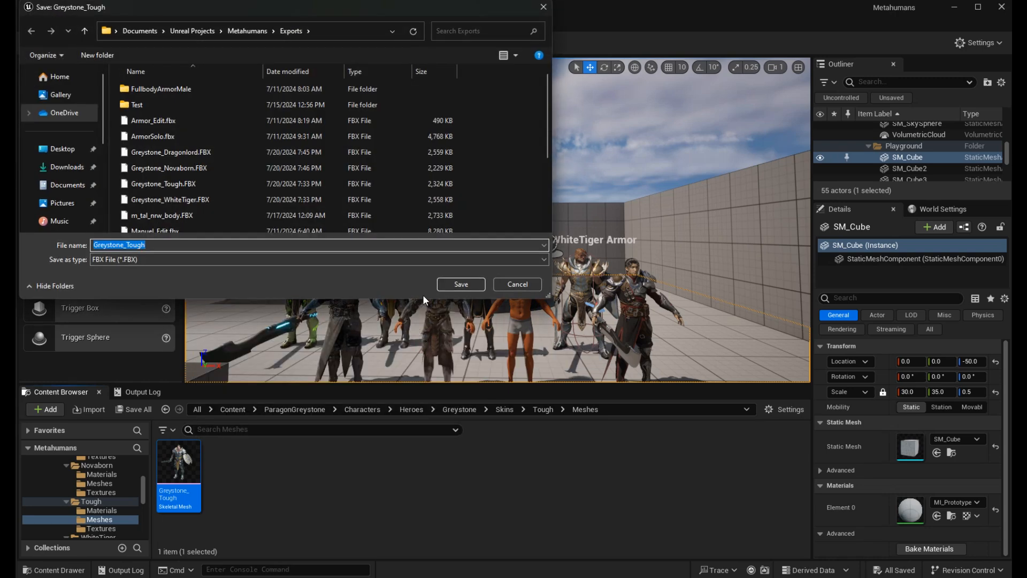
click(440, 286)
click(542, 420)
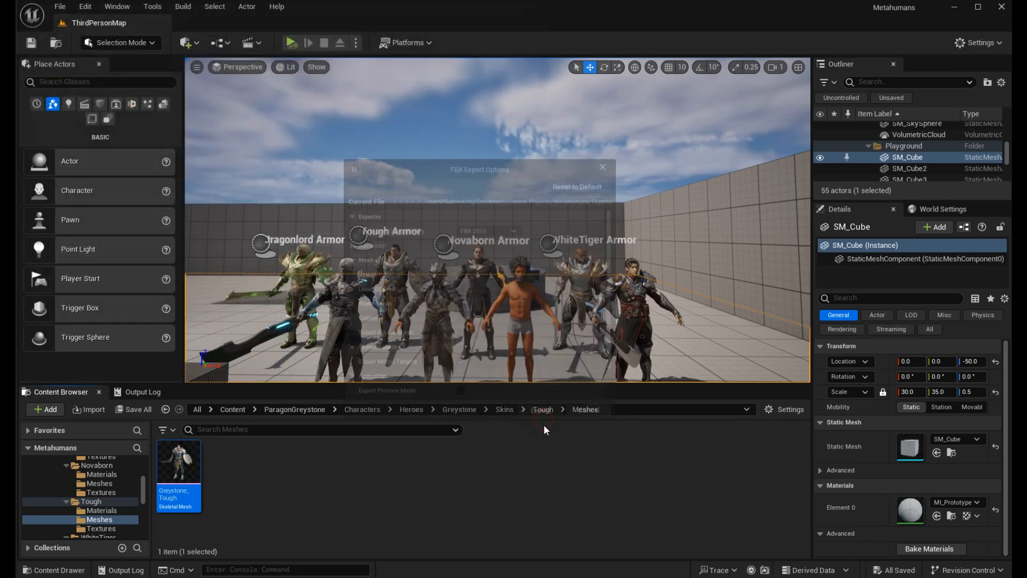
click(540, 455)
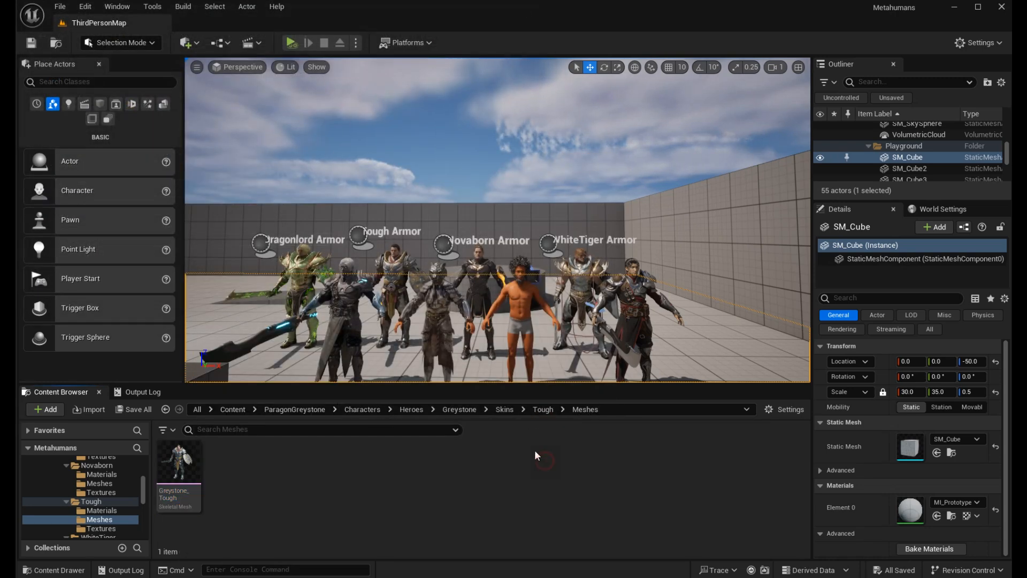
- Go to Skins/WhiteTiger/Meshes and export the Greystone_WhiteTiger skeletal mesh as FBX to the Metahumans/Exports folder
click(505, 410)
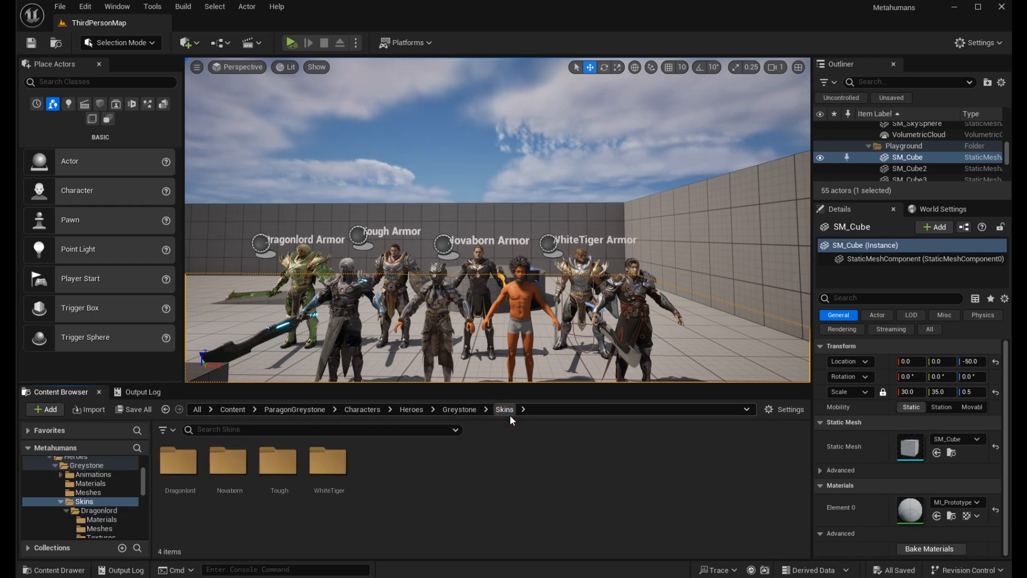
double_click(345, 464)
double_click(228, 464)
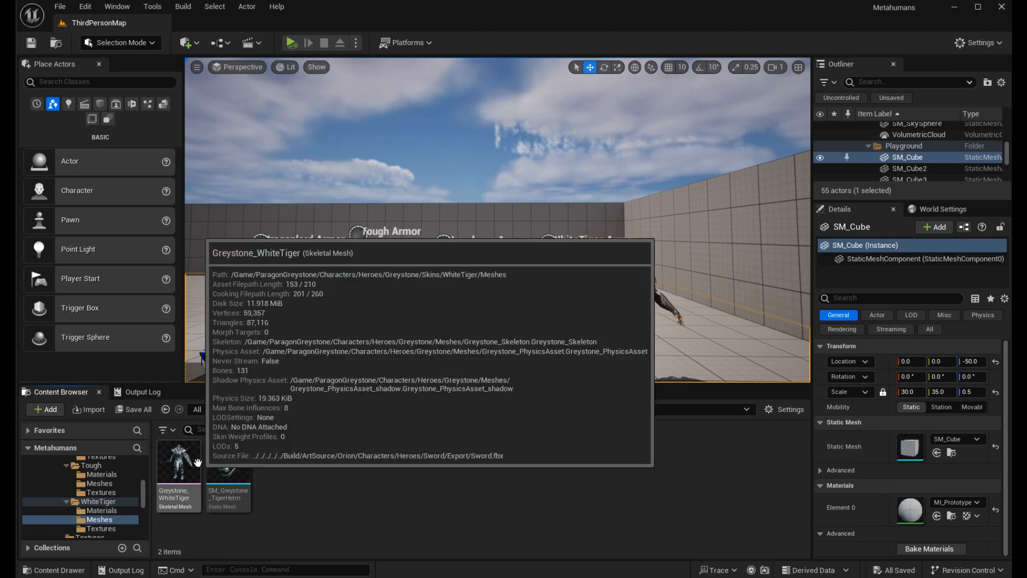
right_click(198, 462)
mouse_move(335, 287)
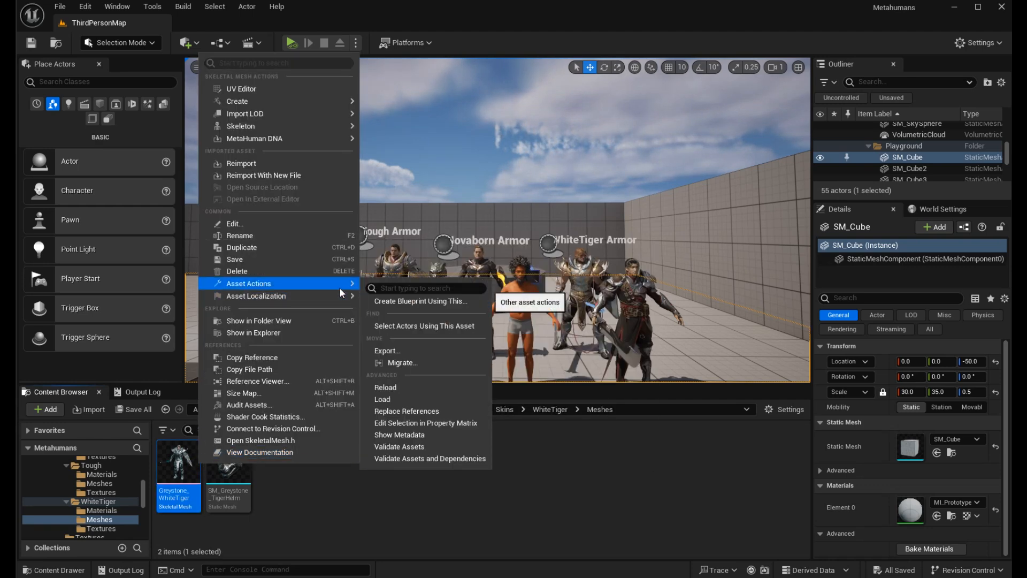
click(409, 351)
click(455, 287)
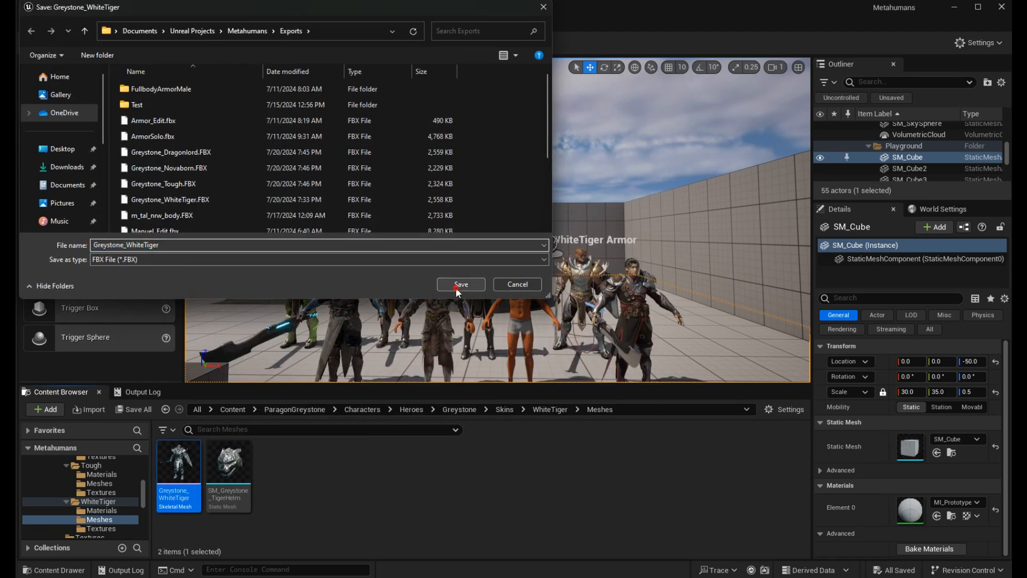
click(541, 415)
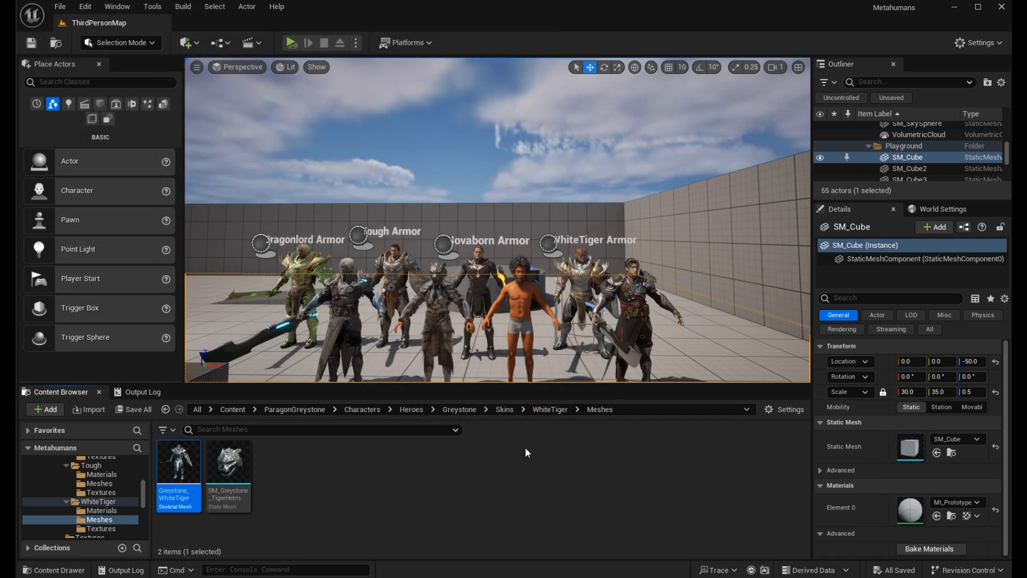
- Select the SM_Greystone_TigerHelm mesh, then the KwangFrostwalker and KwangManbun characters in the level to identify them
click(250, 466)
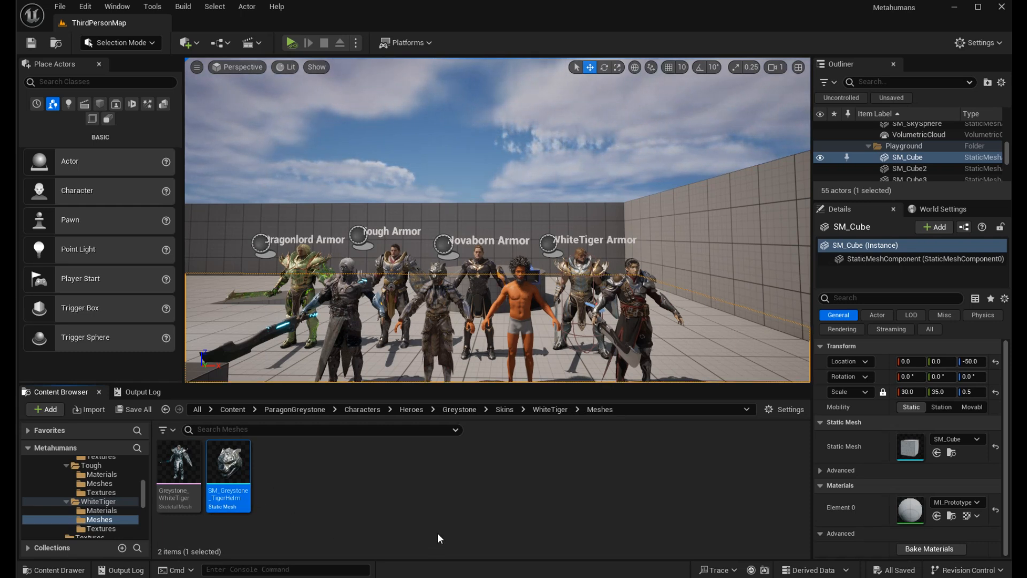
click(344, 304)
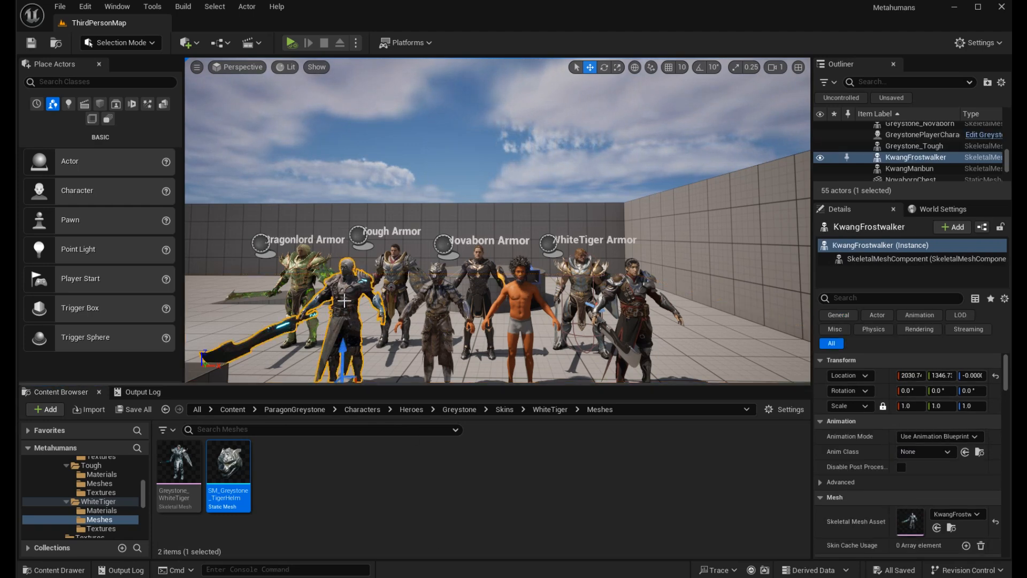
click(595, 374)
click(643, 306)
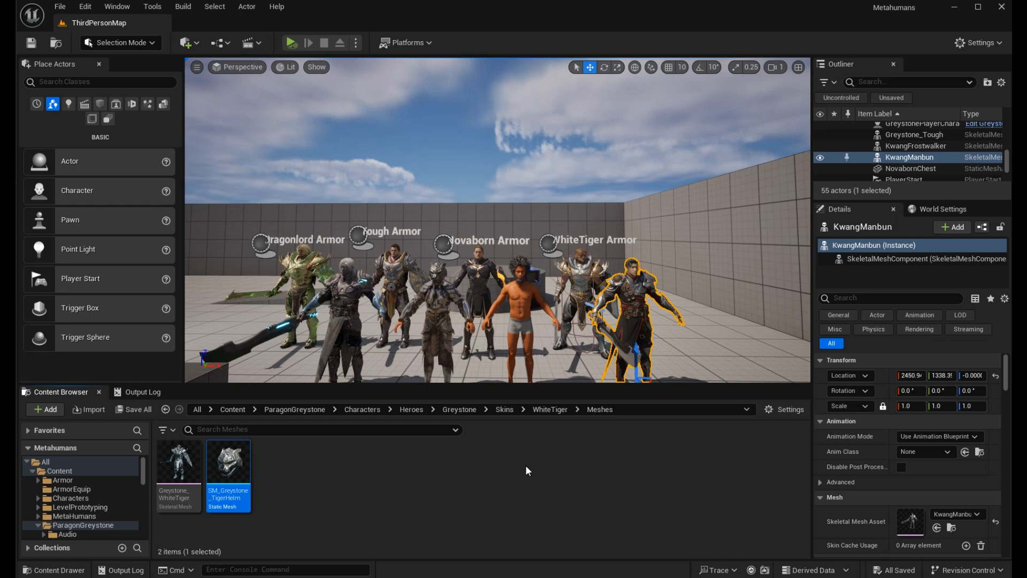
- Open ParagonKwang/Characters/Heroes/Kwang/Meshes from the Content folder and check the asset details of Kwang_GDC and Kwang_Extents
click(55, 472)
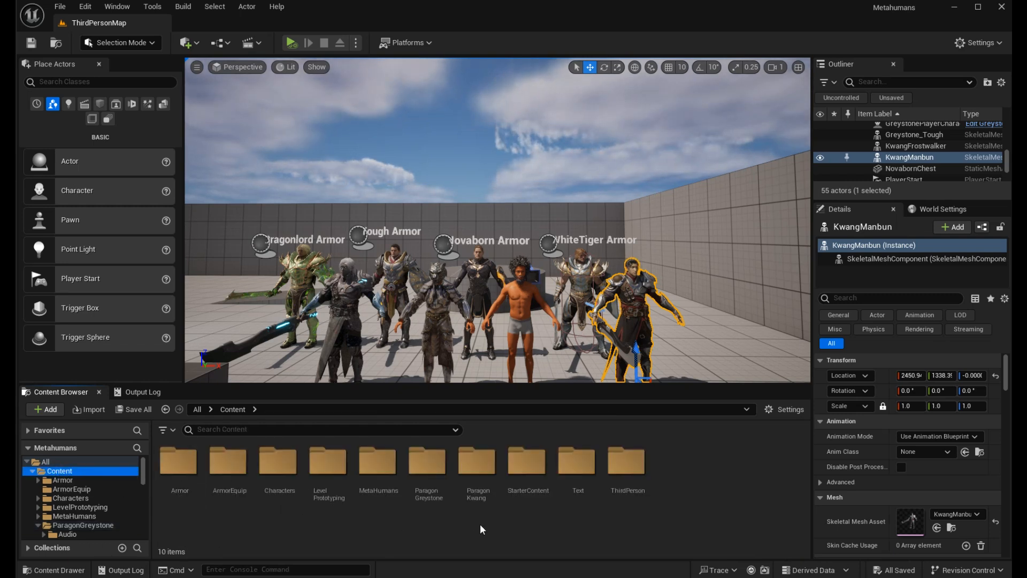
double_click(477, 466)
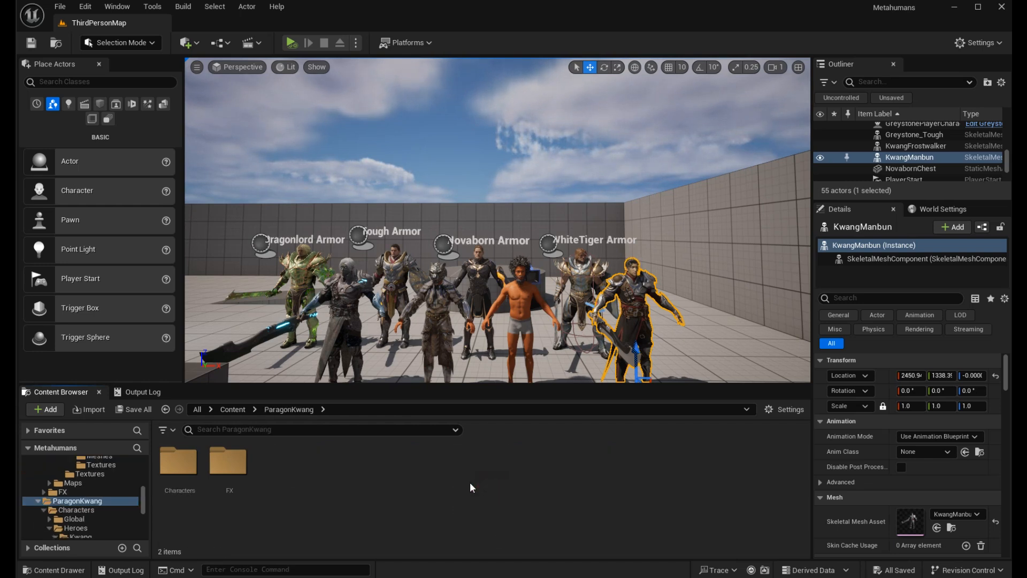
double_click(182, 466)
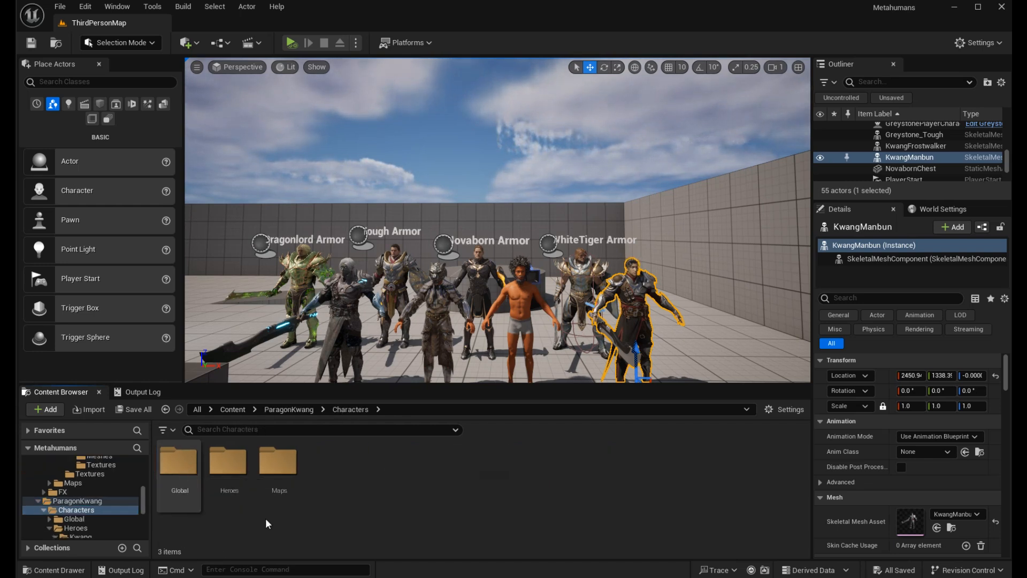
double_click(237, 484)
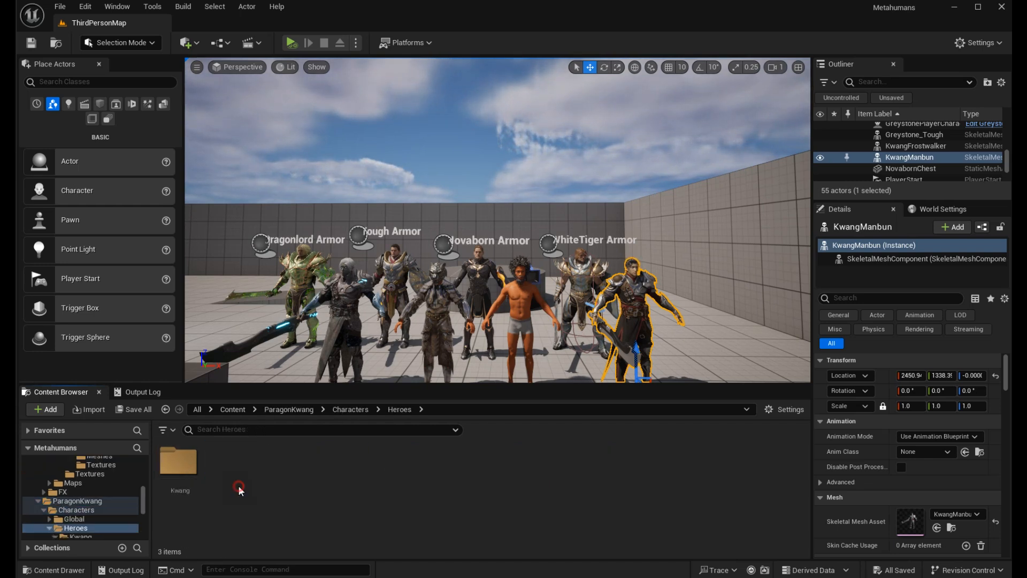
double_click(178, 462)
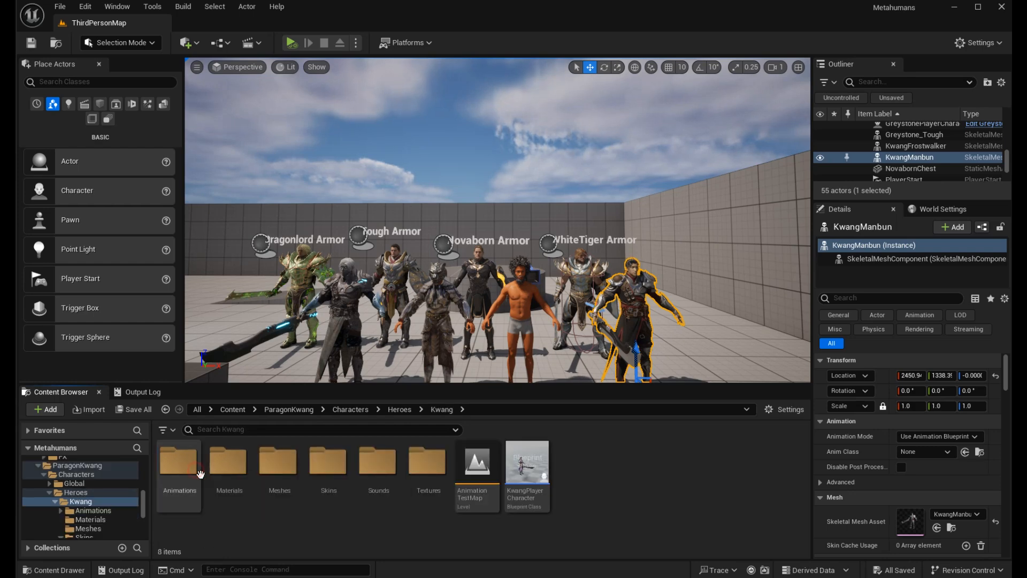
double_click(278, 465)
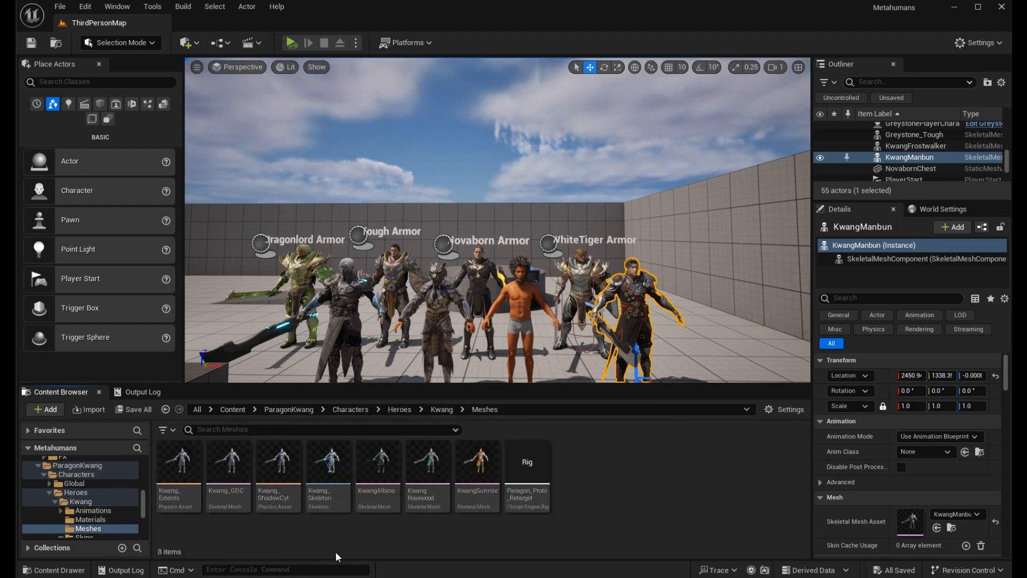
mouse_move(236, 512)
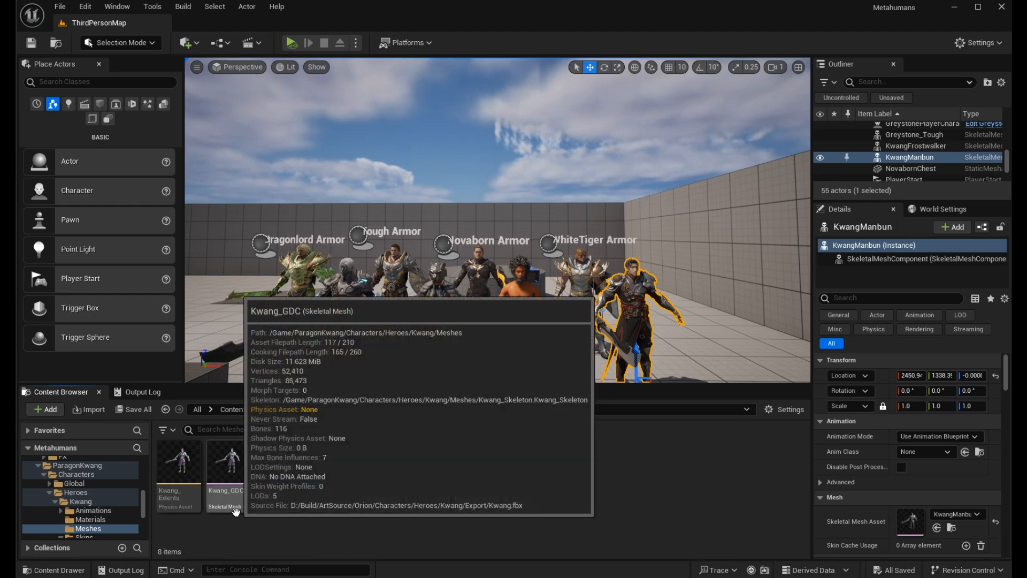
mouse_move(236, 508)
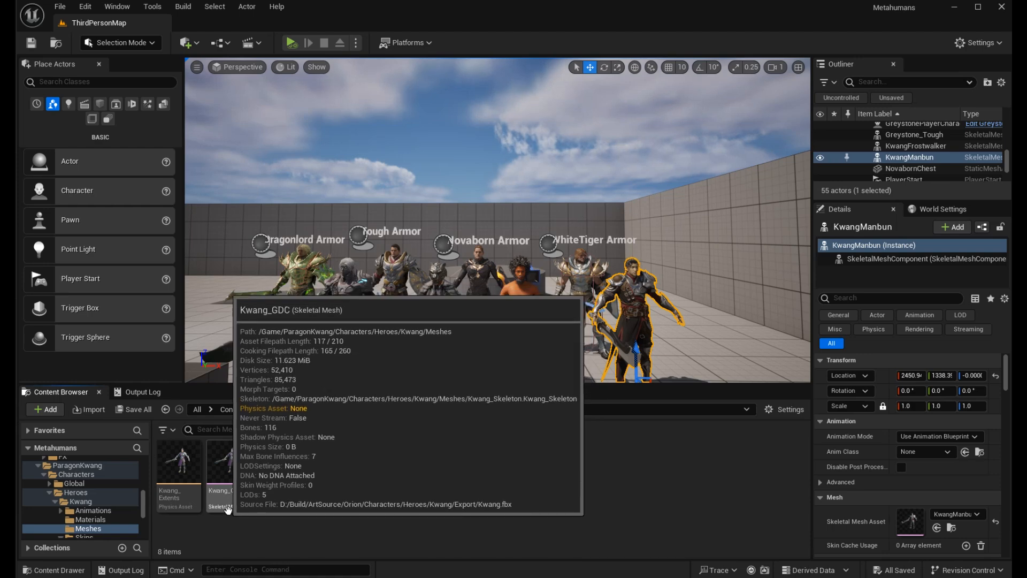
mouse_move(170, 512)
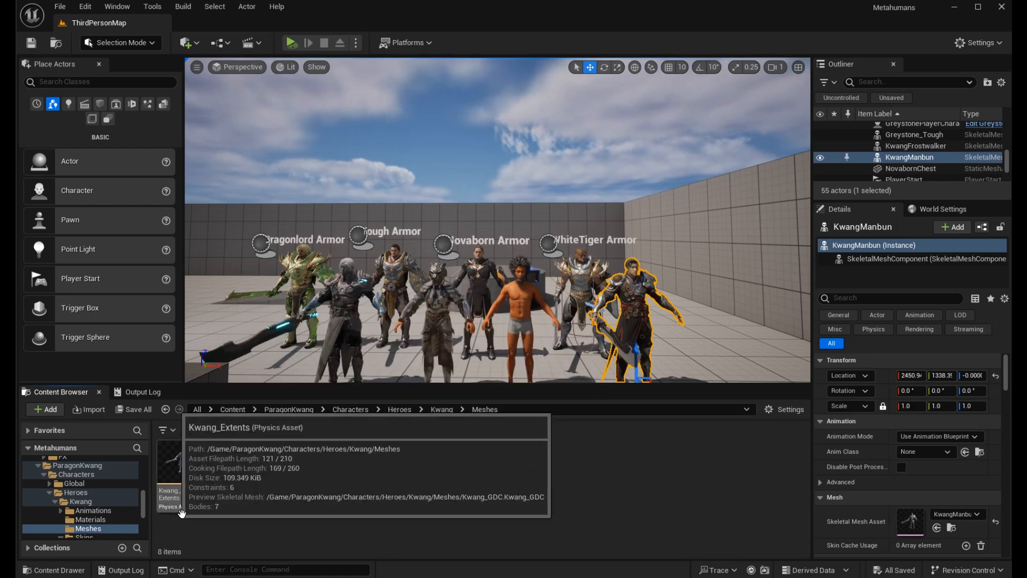
- Check the remaining Kwang mesh assets and export the Kwang_GDC skeletal mesh as FBX to the Metahumans/Exports folder
mouse_move(281, 509)
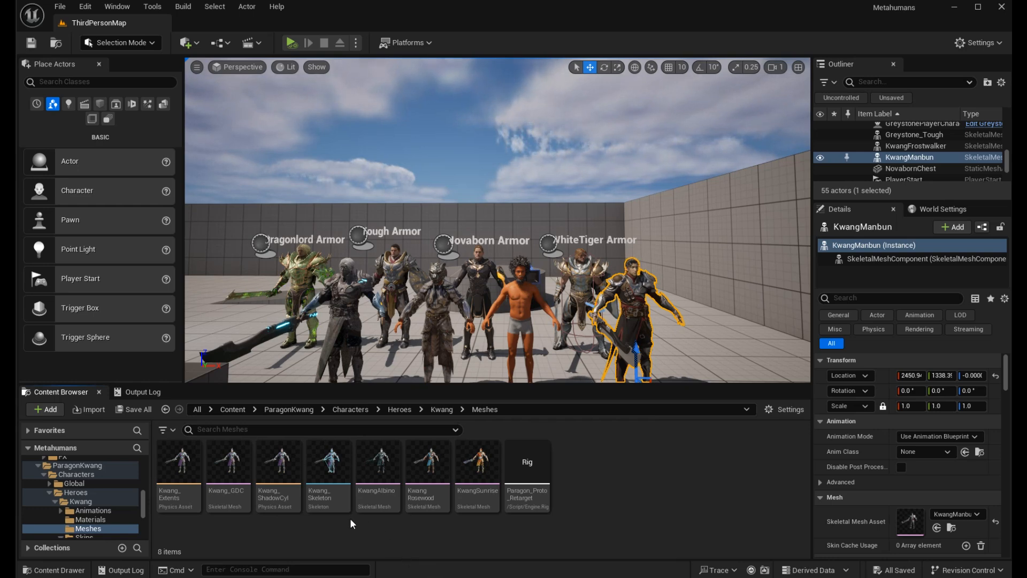
mouse_move(333, 511)
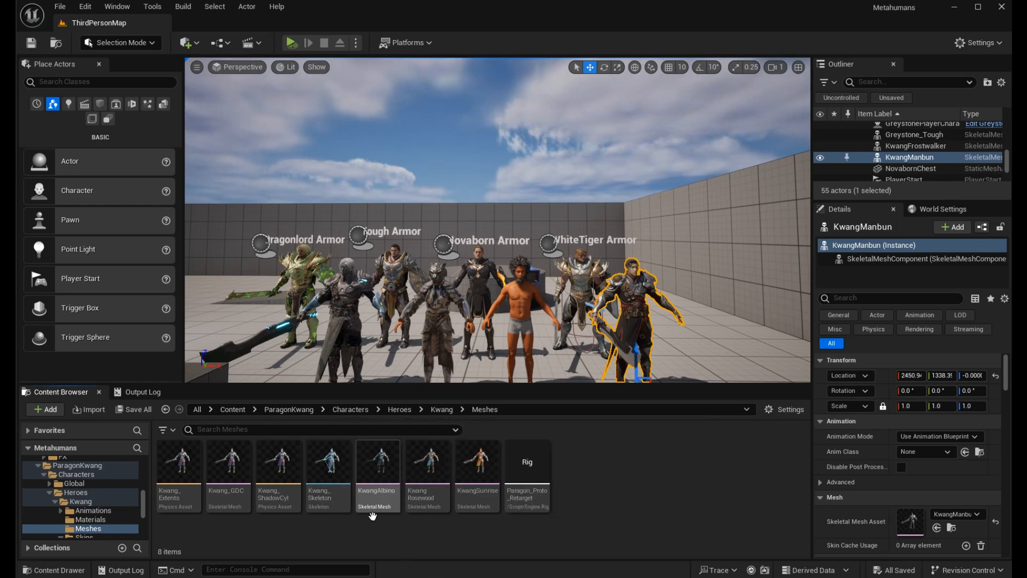
mouse_move(377, 512)
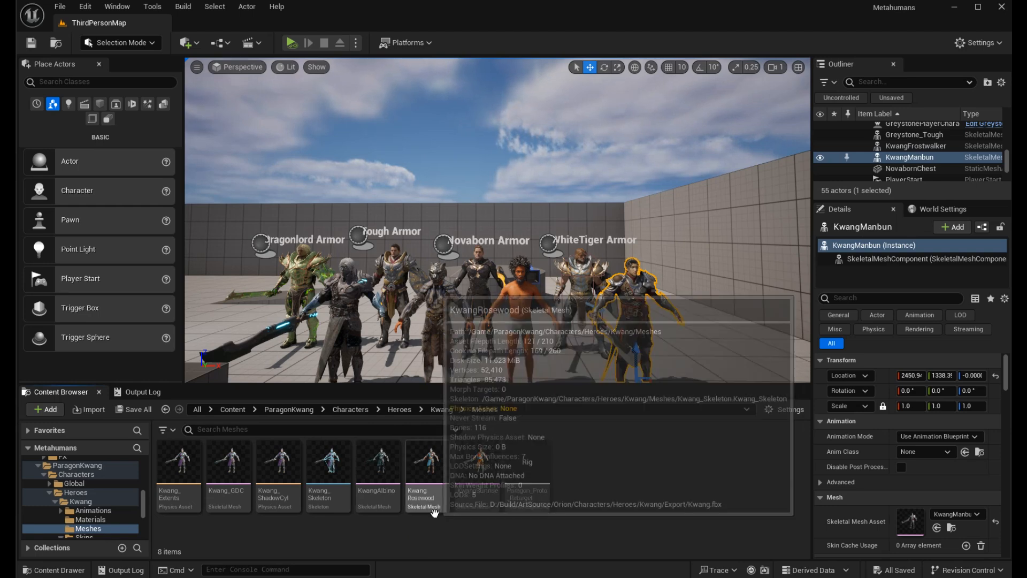
mouse_move(477, 512)
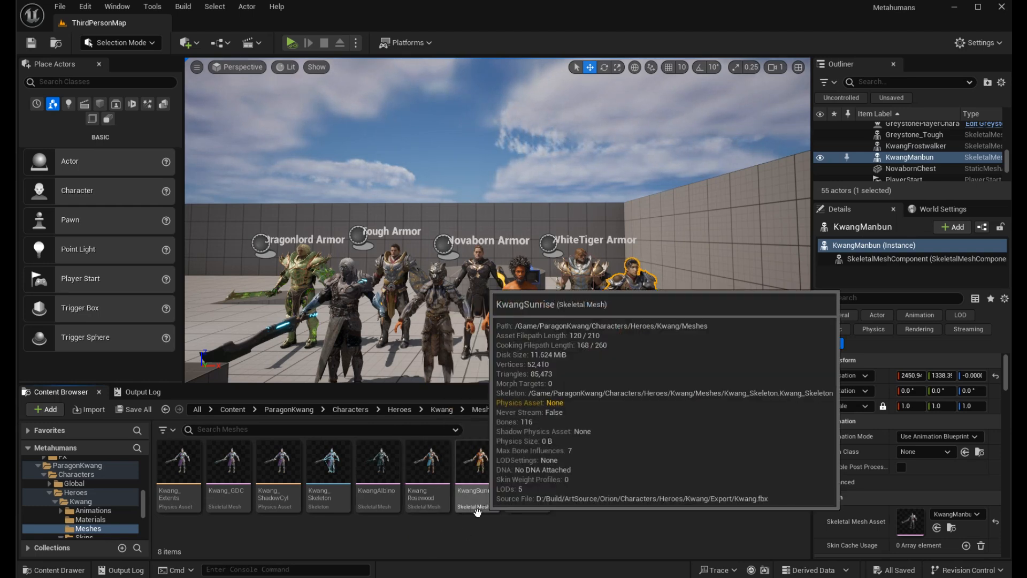
click(232, 492)
right_click(232, 492)
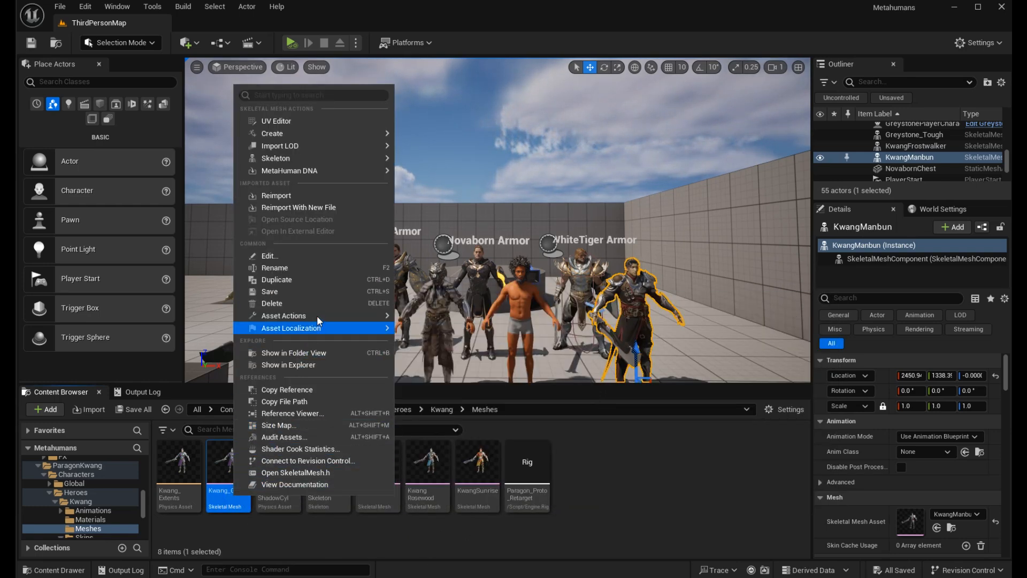
mouse_move(324, 315)
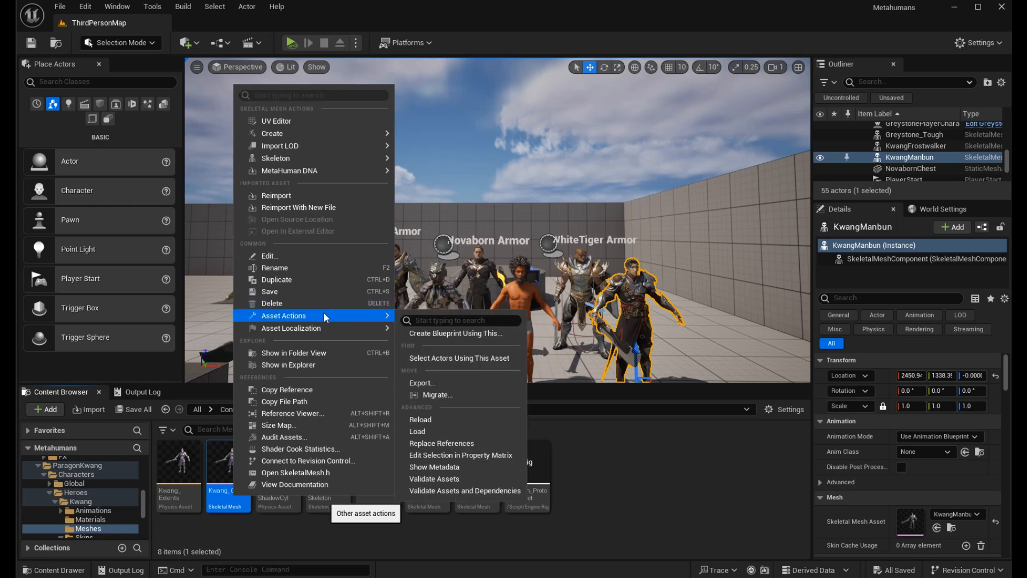
click(457, 380)
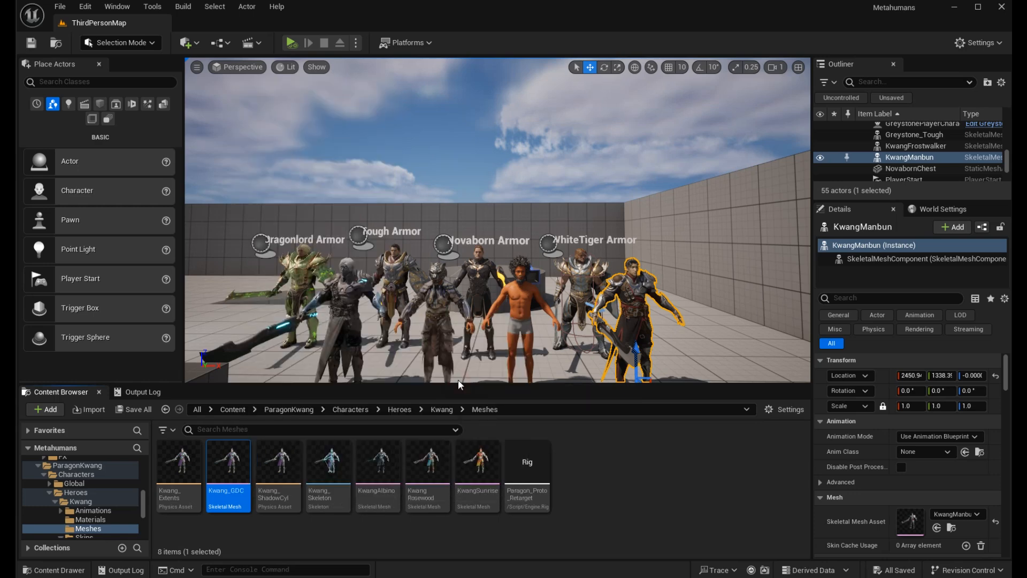
click(461, 284)
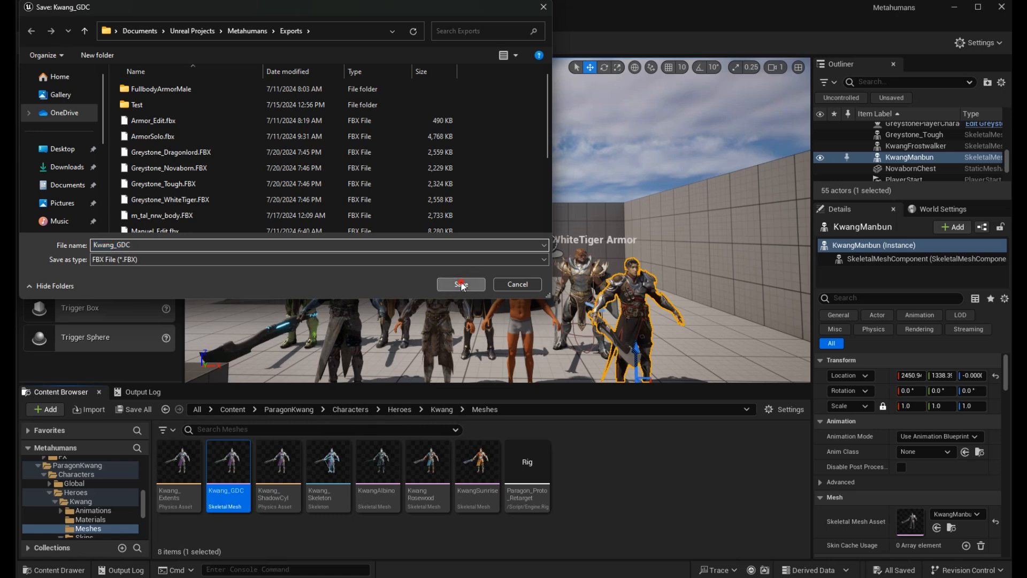
click(542, 411)
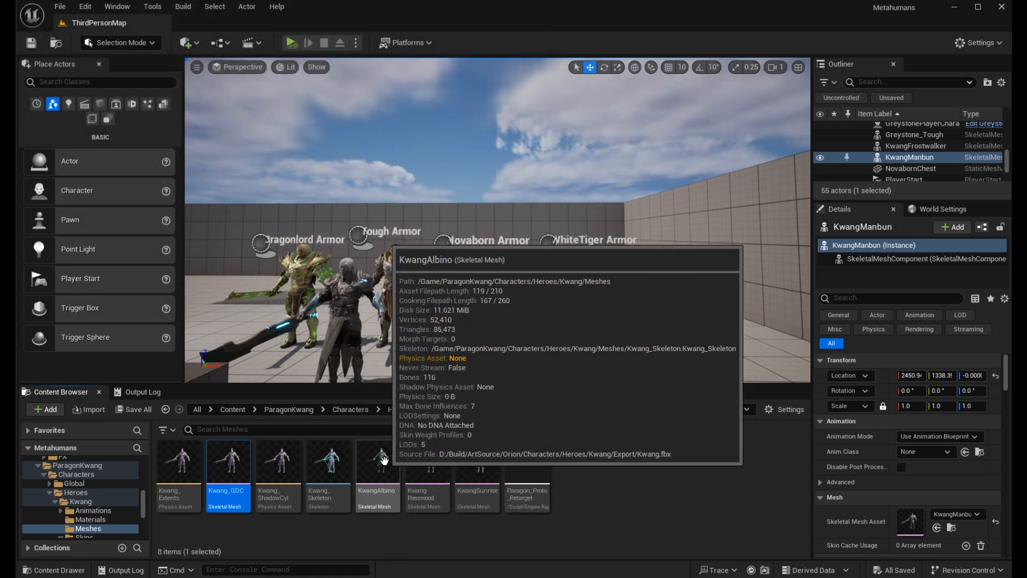
- Export the KwangAlbino skeletal mesh as FBX to the Metahumans/Exports folder with the default export options
right_click(384, 460)
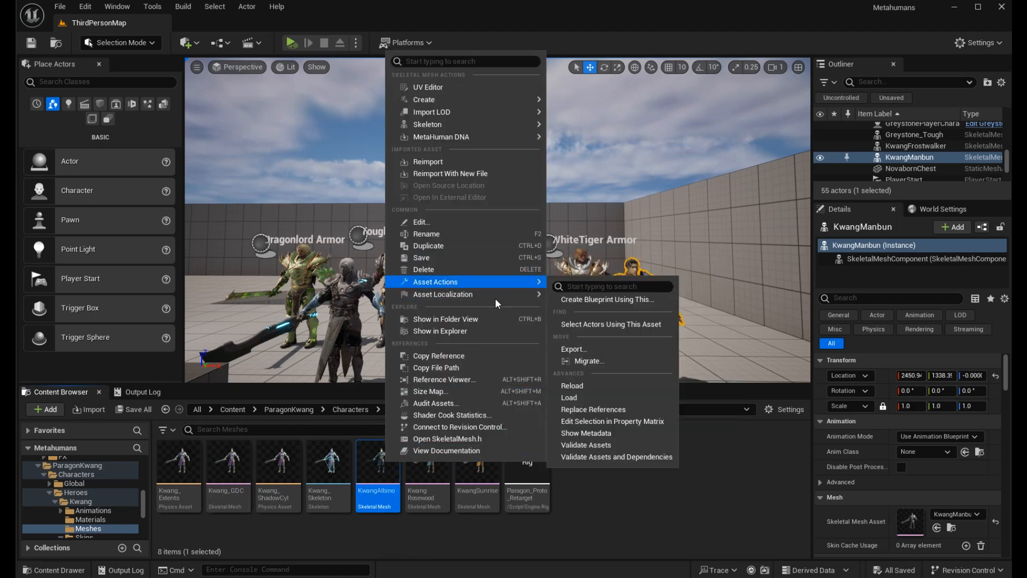
mouse_move(489, 282)
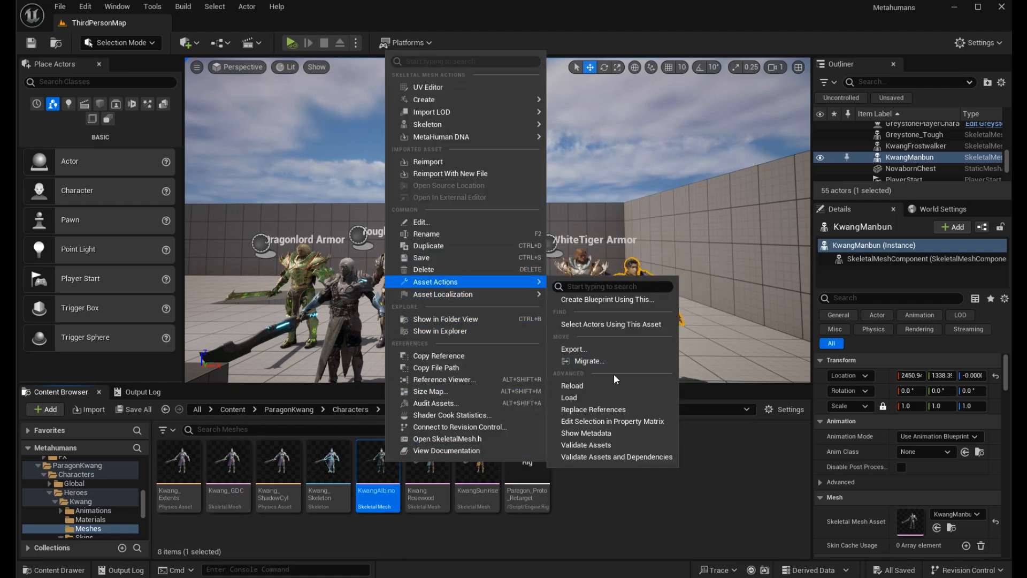
click(614, 351)
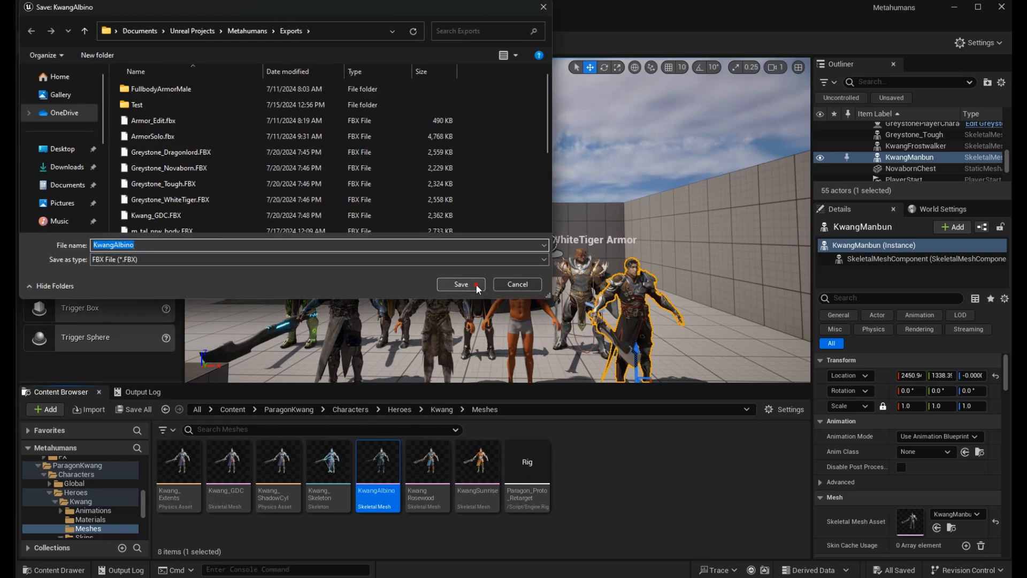
click(454, 284)
click(545, 415)
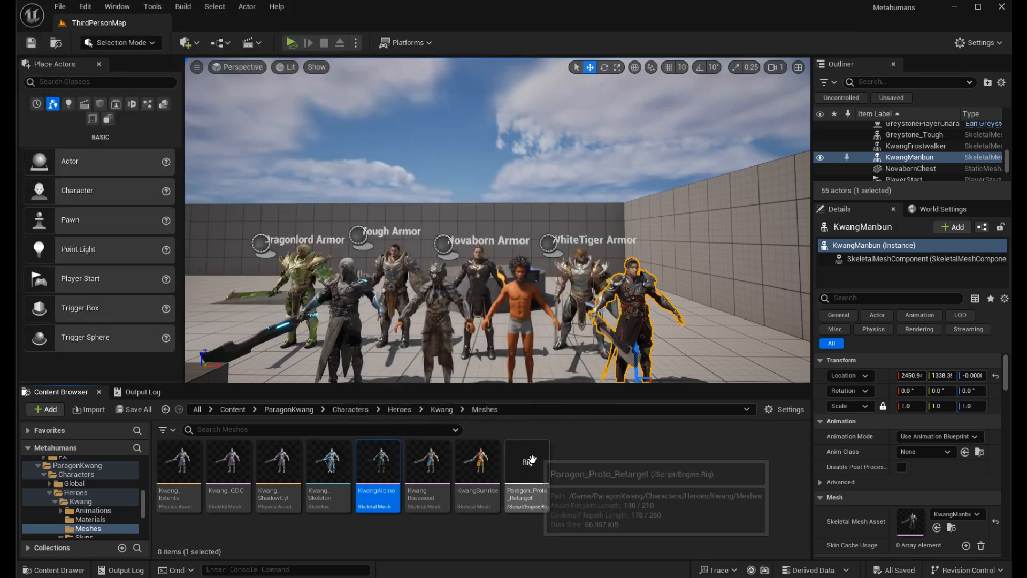
- Export the KwangRosewood skeletal mesh as FBX to the Metahumans/Exports folder with the default export options
click(431, 495)
right_click(432, 499)
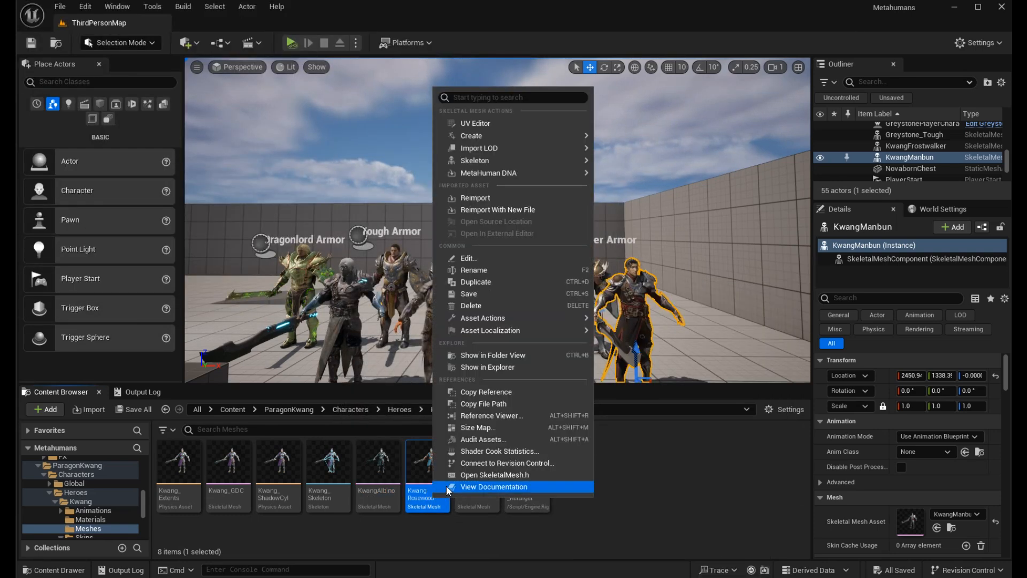
mouse_move(502, 316)
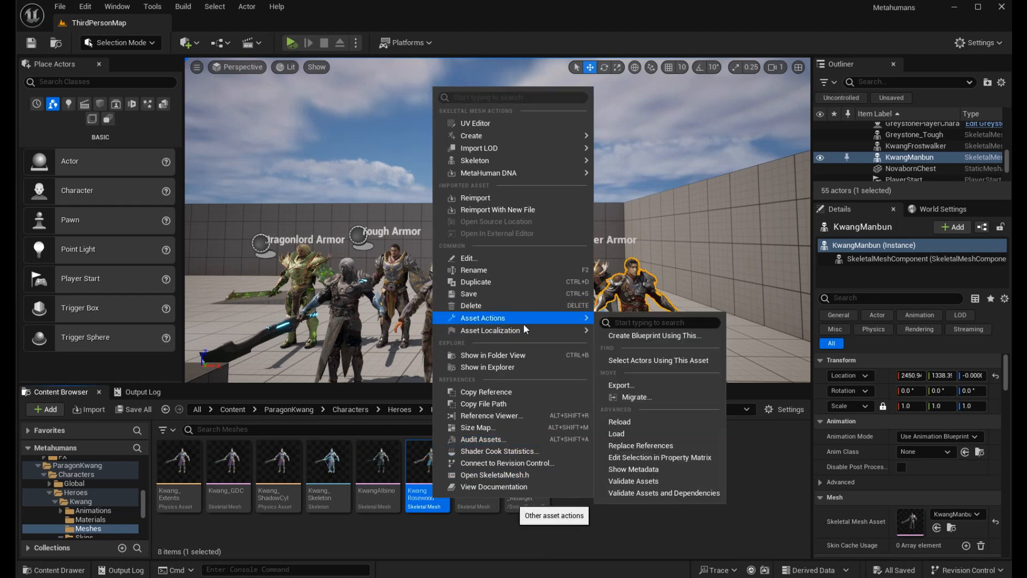
click(621, 385)
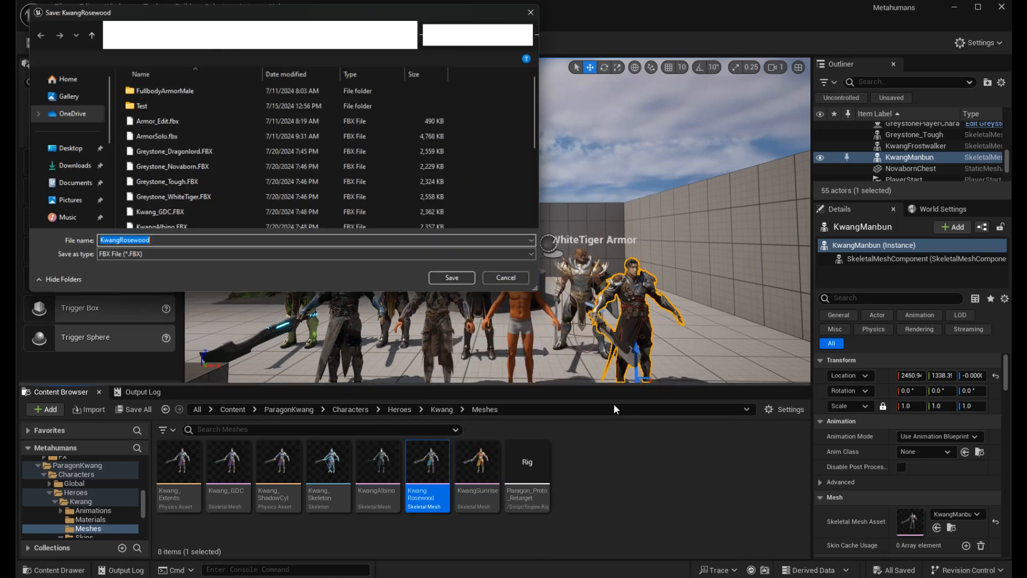
click(474, 289)
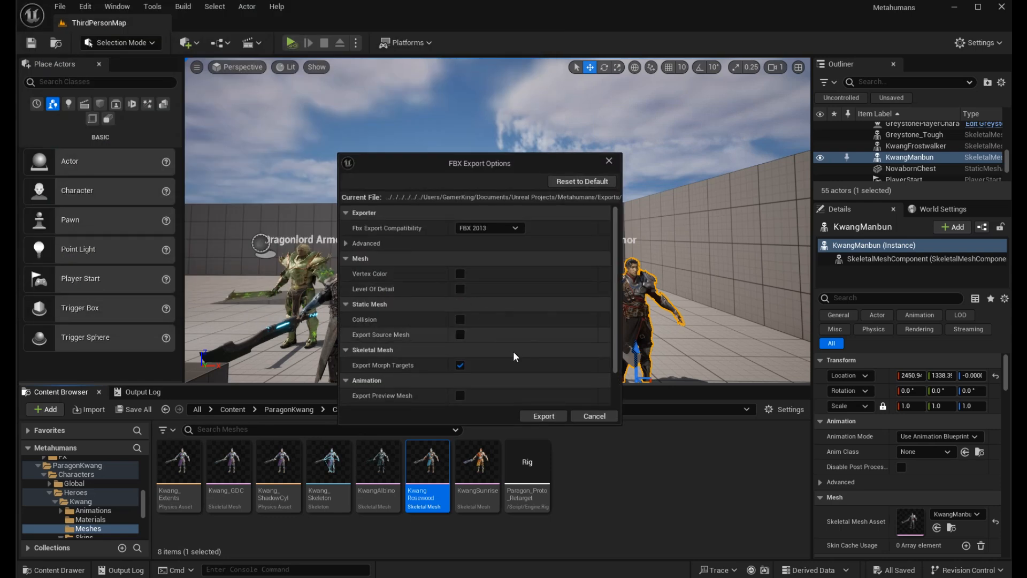
click(547, 413)
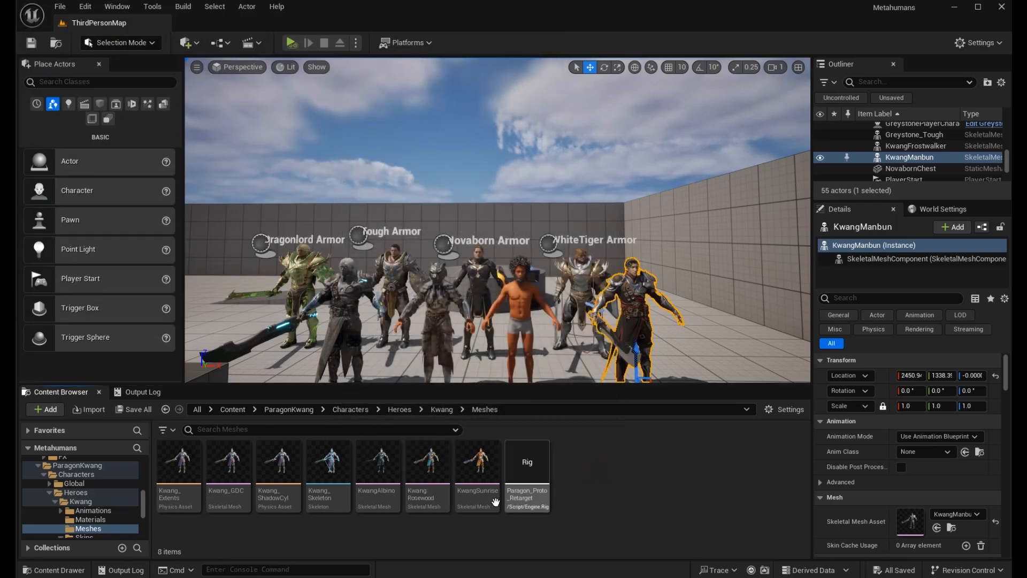
- Export the KwangSunrise skeletal mesh as FBX to the Metahumans/Exports folder with the default export options
click(481, 470)
right_click(484, 471)
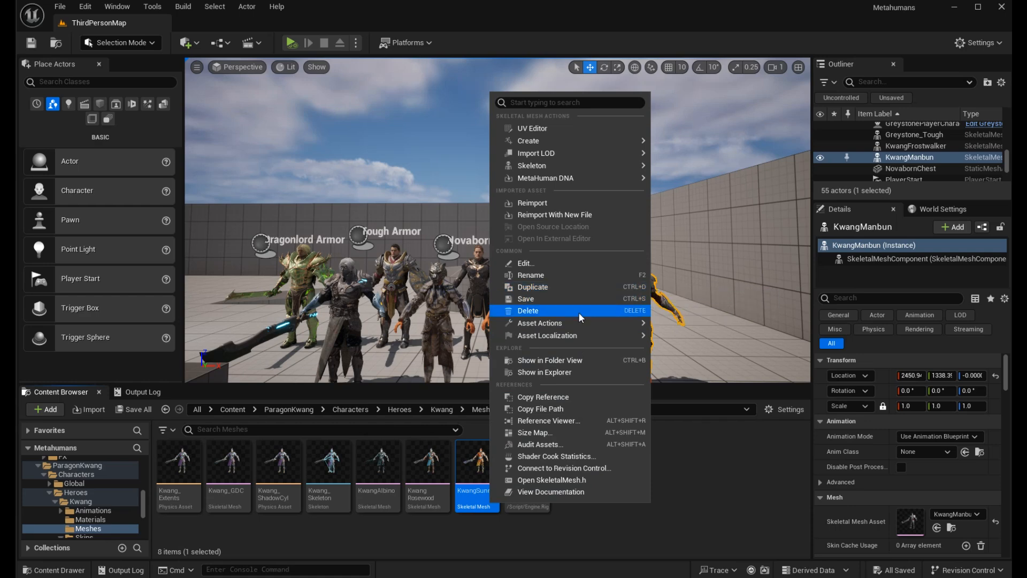
mouse_move(586, 326)
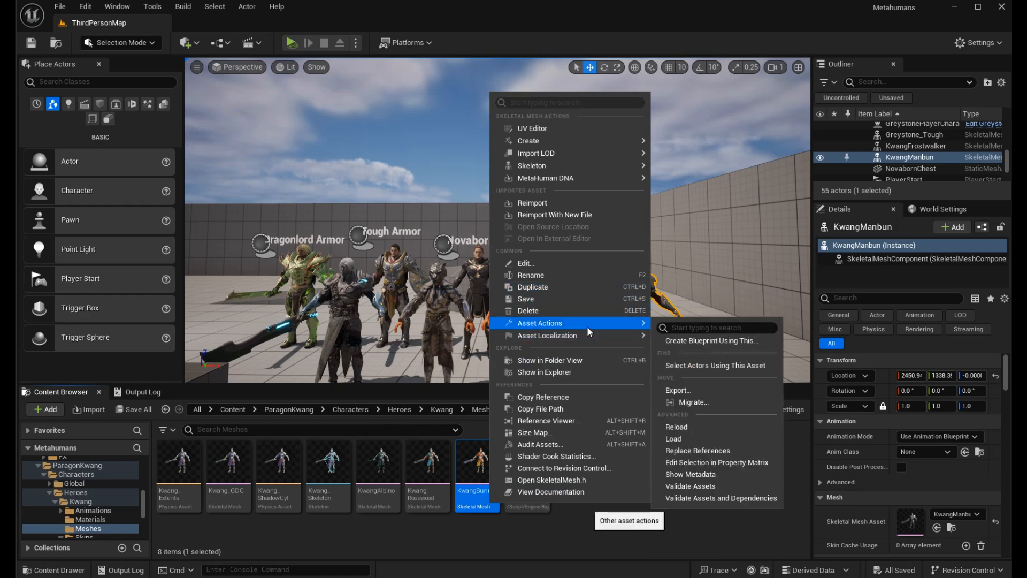
click(678, 391)
click(459, 285)
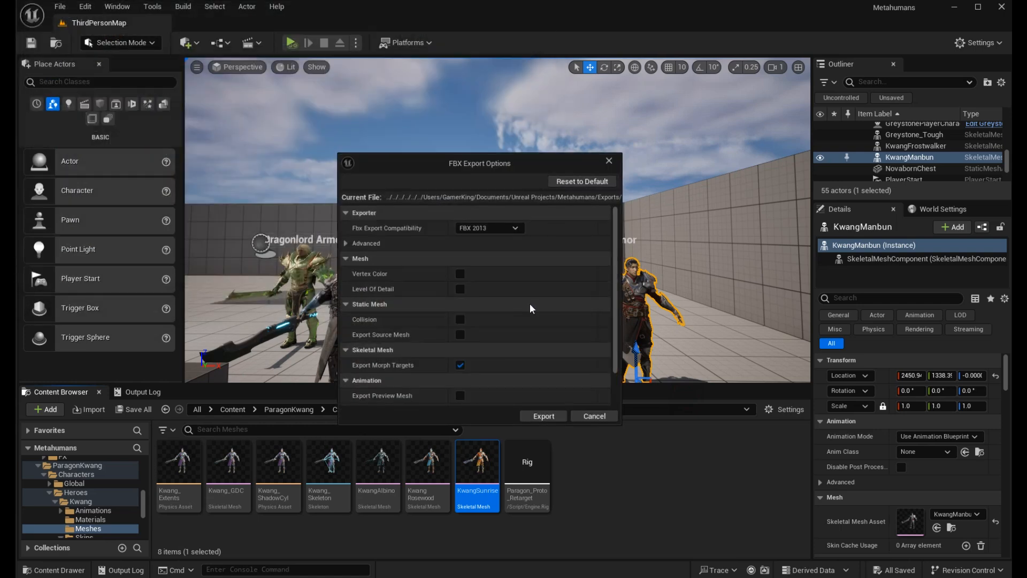
click(542, 415)
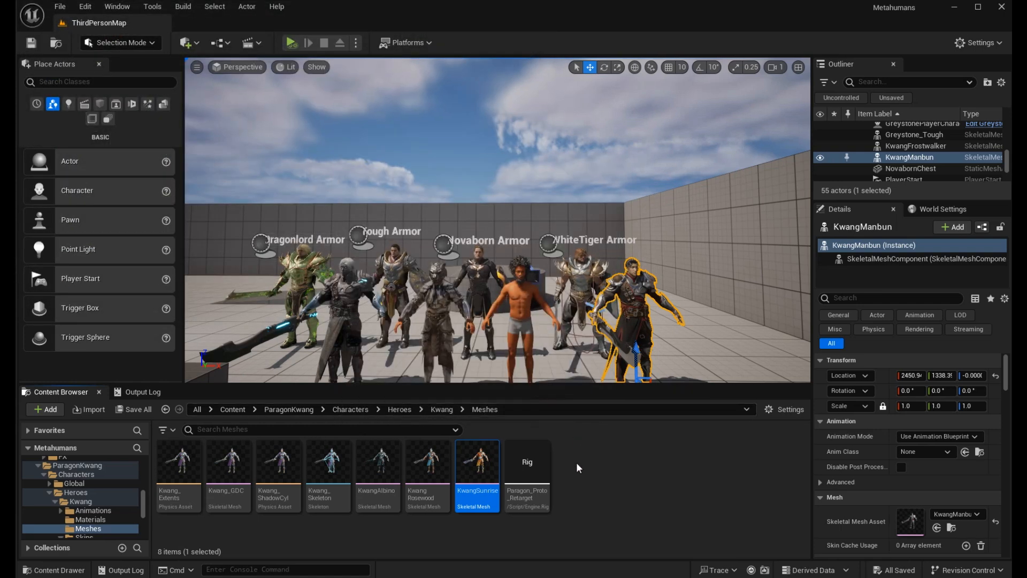
click(412, 540)
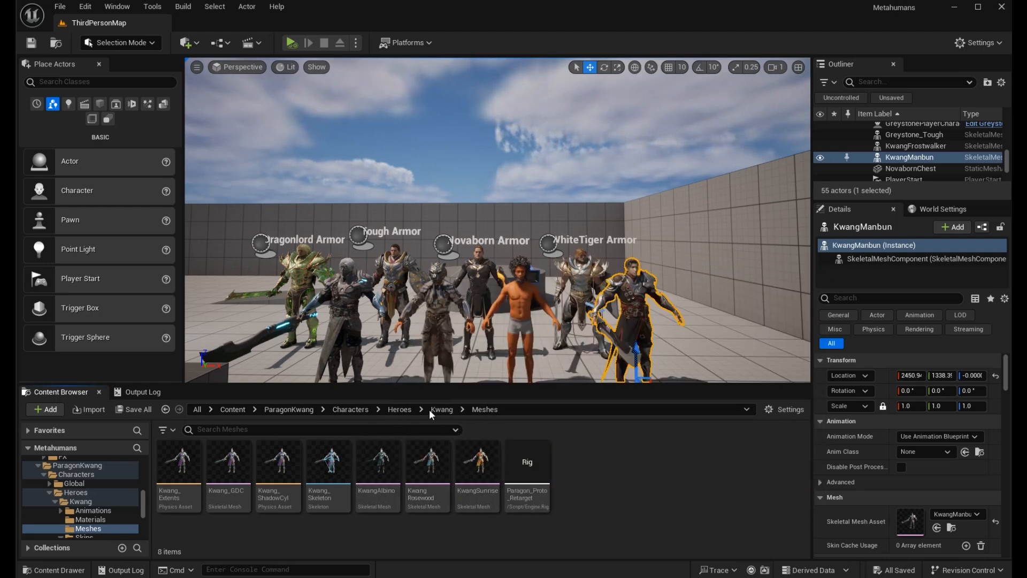
- Open the Meshes folder of the Kwang_Manban skin under Heroes/Kwang/Skins/Tier2
click(399, 409)
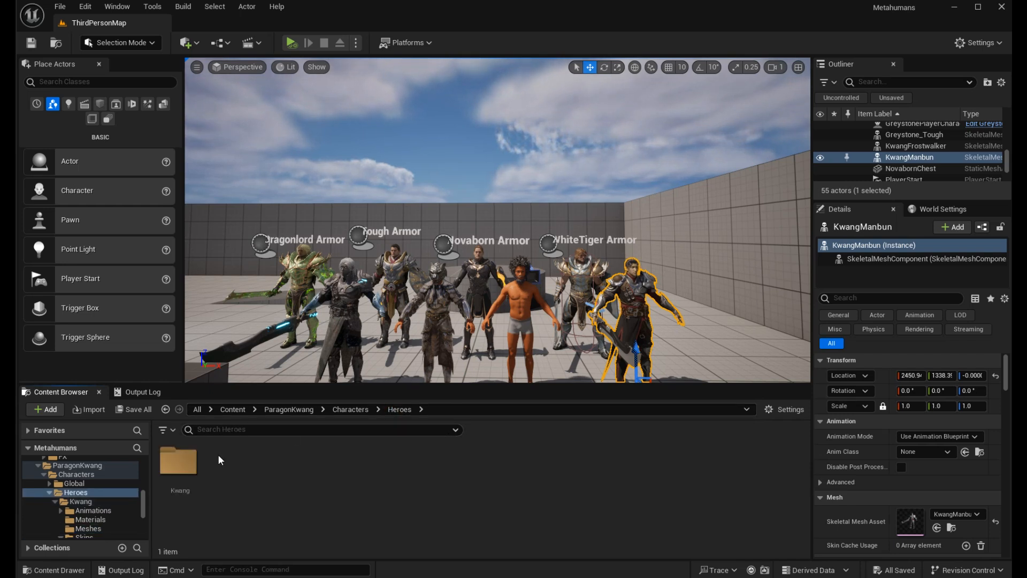
double_click(194, 455)
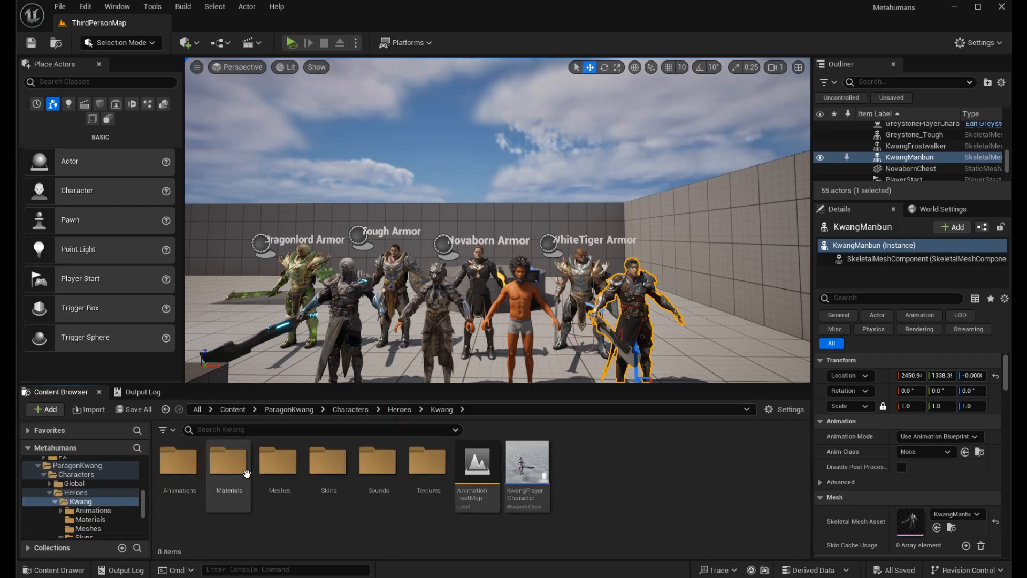
double_click(343, 484)
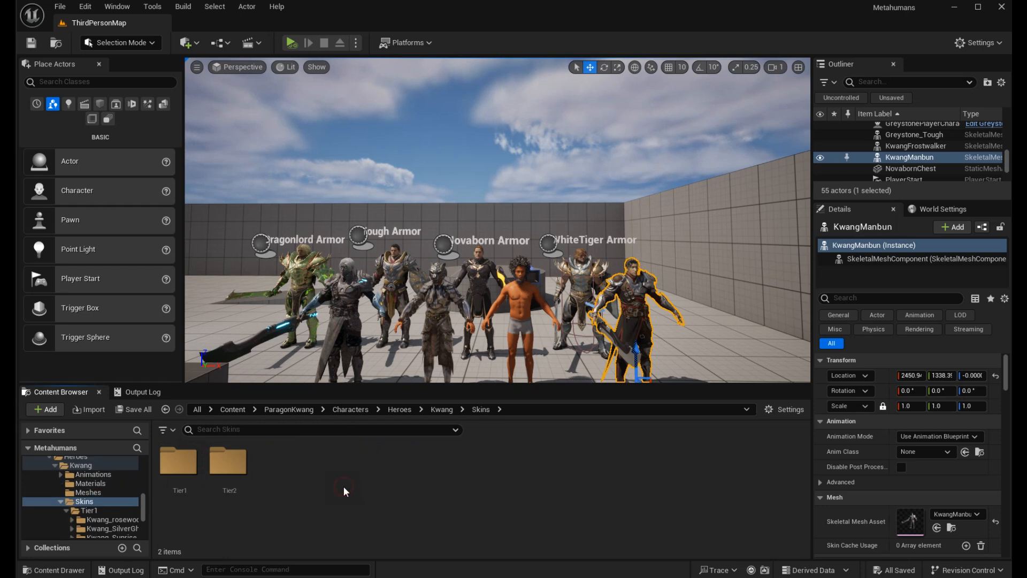
double_click(219, 468)
click(190, 469)
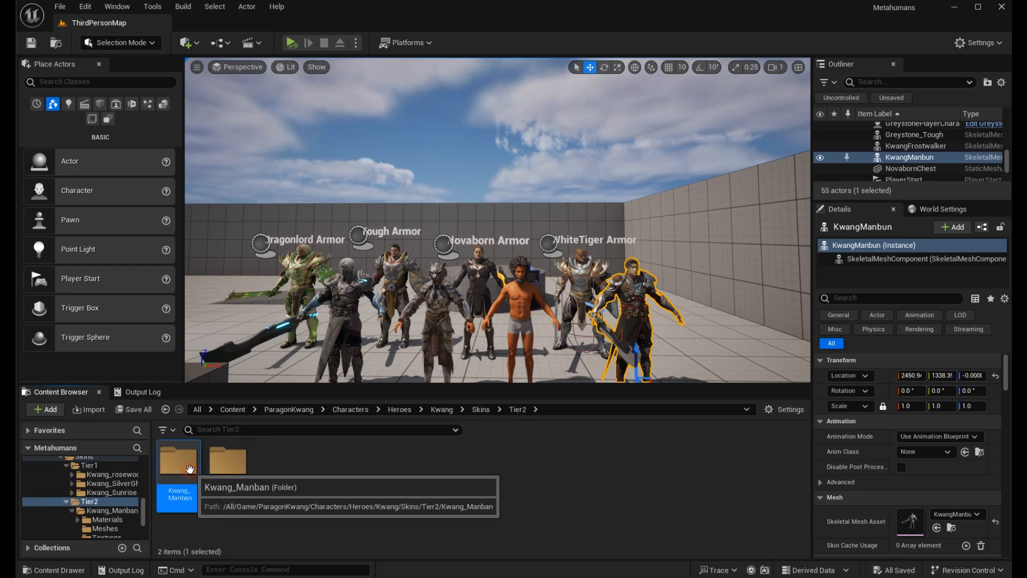
double_click(189, 469)
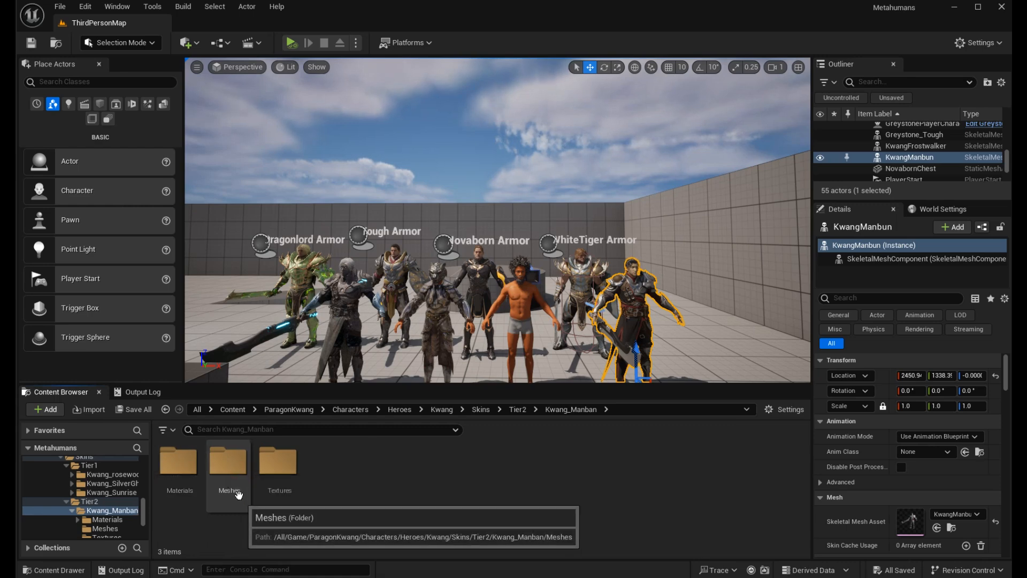
double_click(225, 467)
- Export the KwangManbun skeletal mesh as FBX to the Metahumans/Exports folder with the default export options
right_click(193, 455)
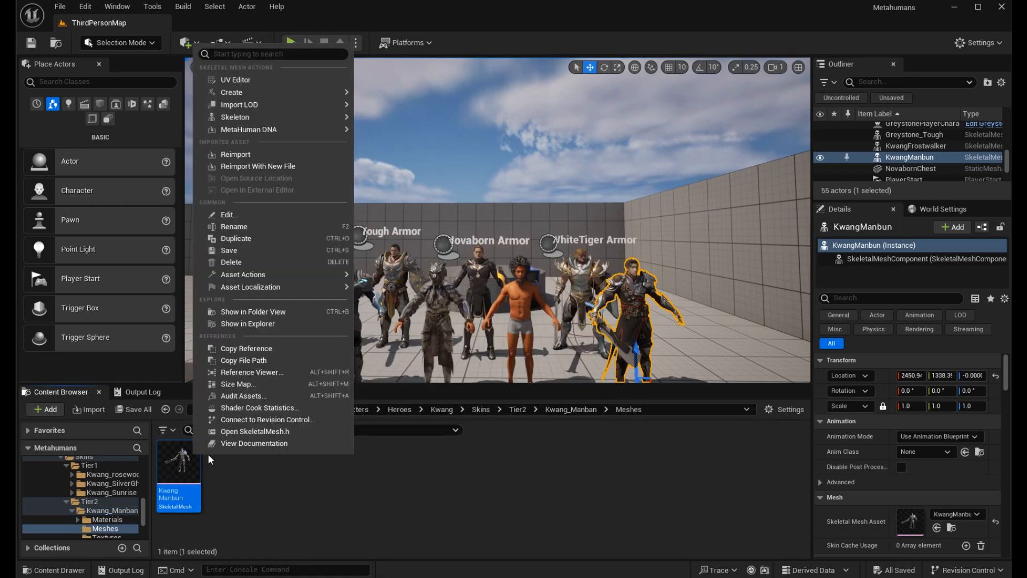
mouse_move(319, 274)
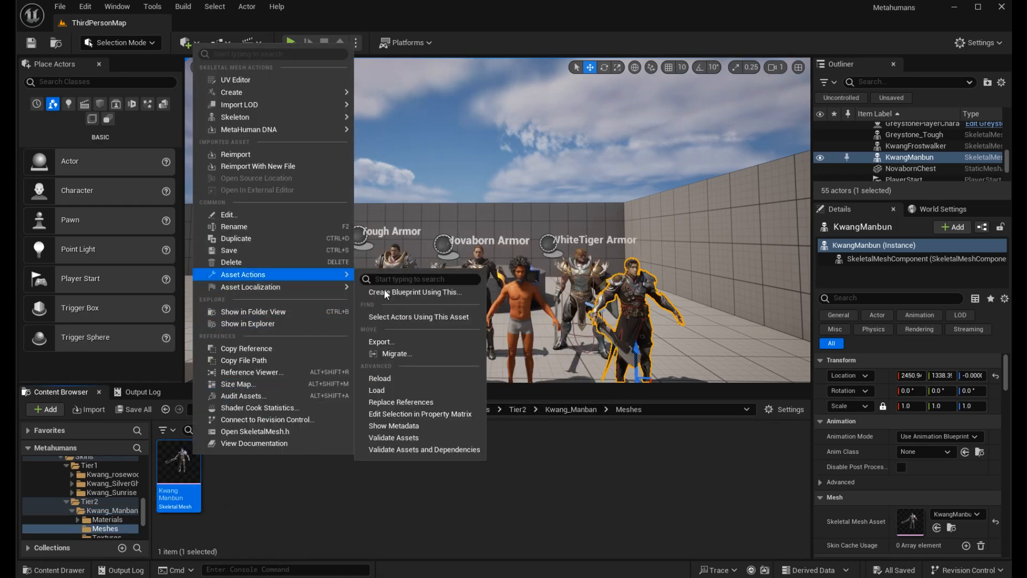
click(433, 345)
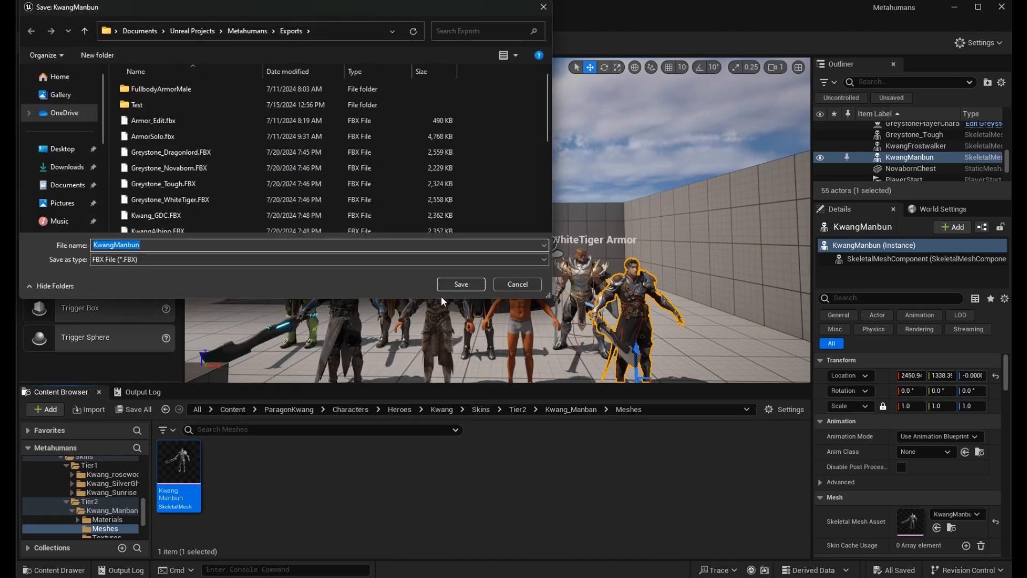
click(460, 284)
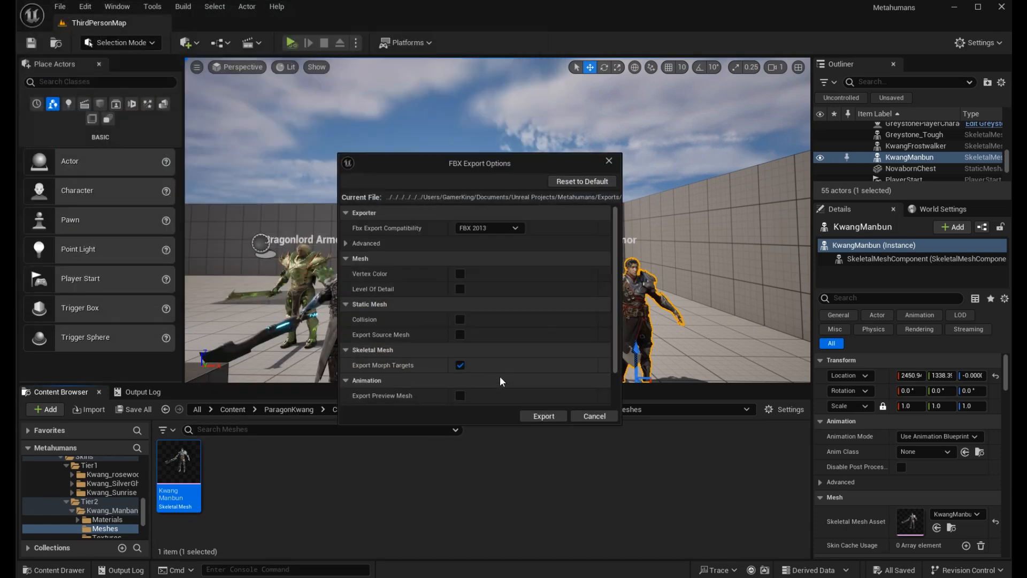
click(529, 416)
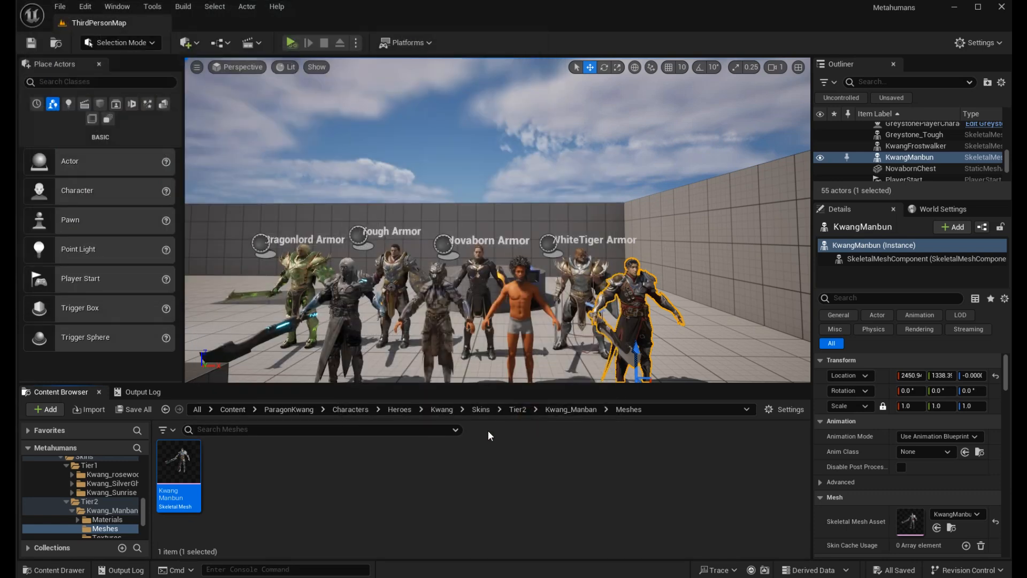
- Open the Meshes folder of the Kwang_Manbun_Zombie skin under Heroes/Kwang/Skins/Tier2
click(524, 409)
double_click(228, 460)
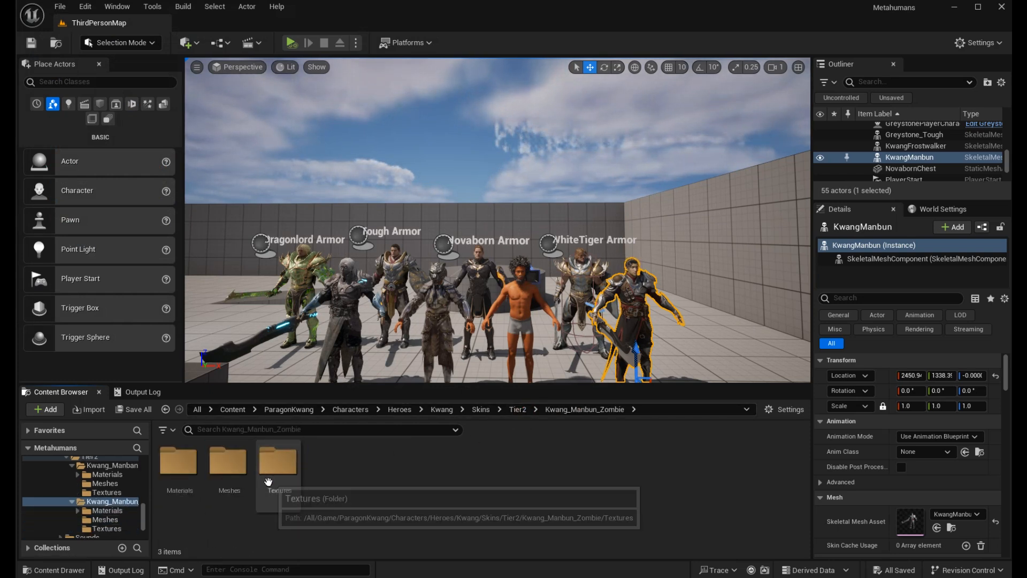
double_click(232, 464)
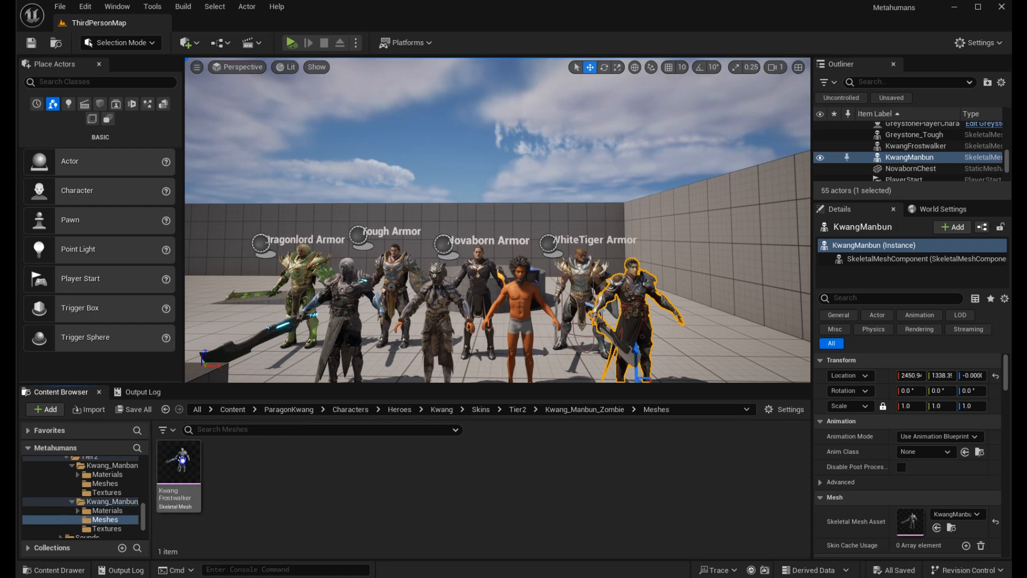
- Export the KwangFrostwalker skeletal mesh as FBX to the Metahumans/Exports folder with the default export options
right_click(182, 471)
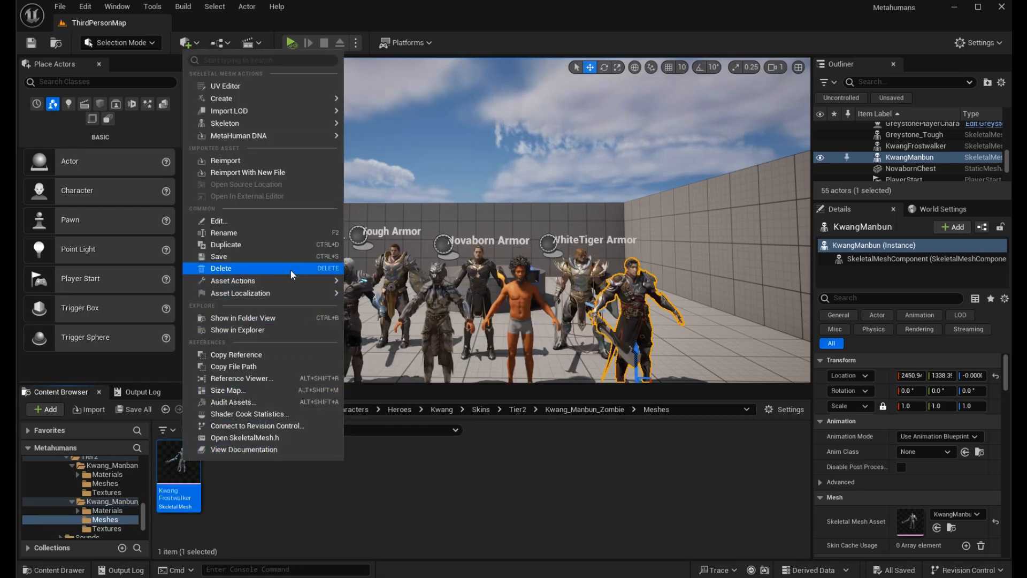
mouse_move(288, 281)
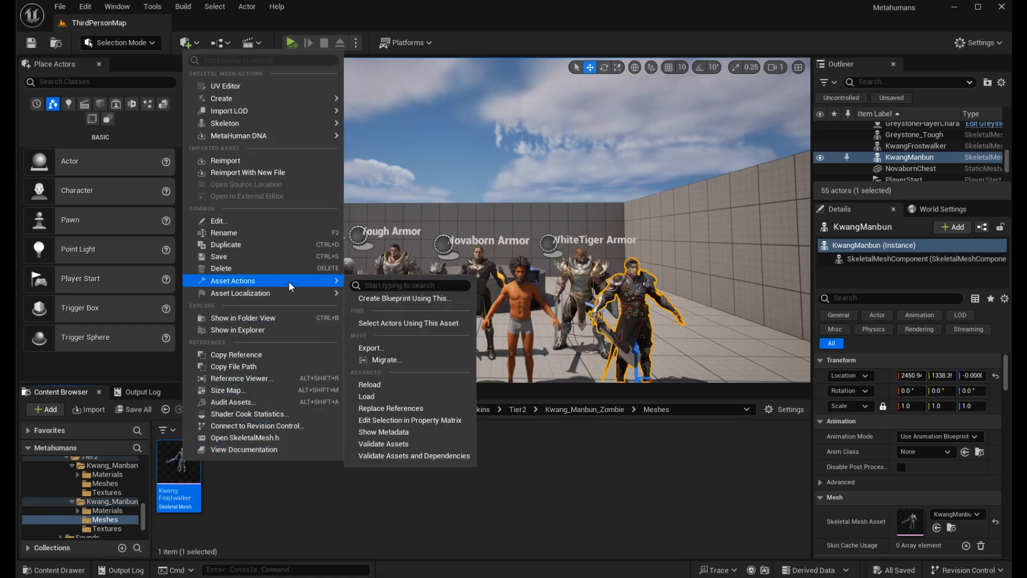
click(400, 346)
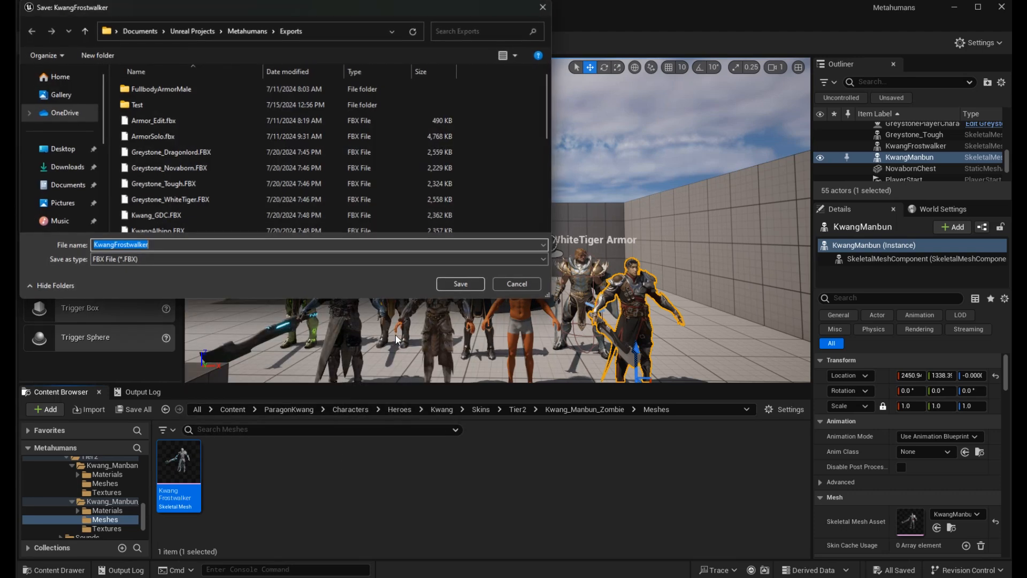
click(452, 287)
click(536, 416)
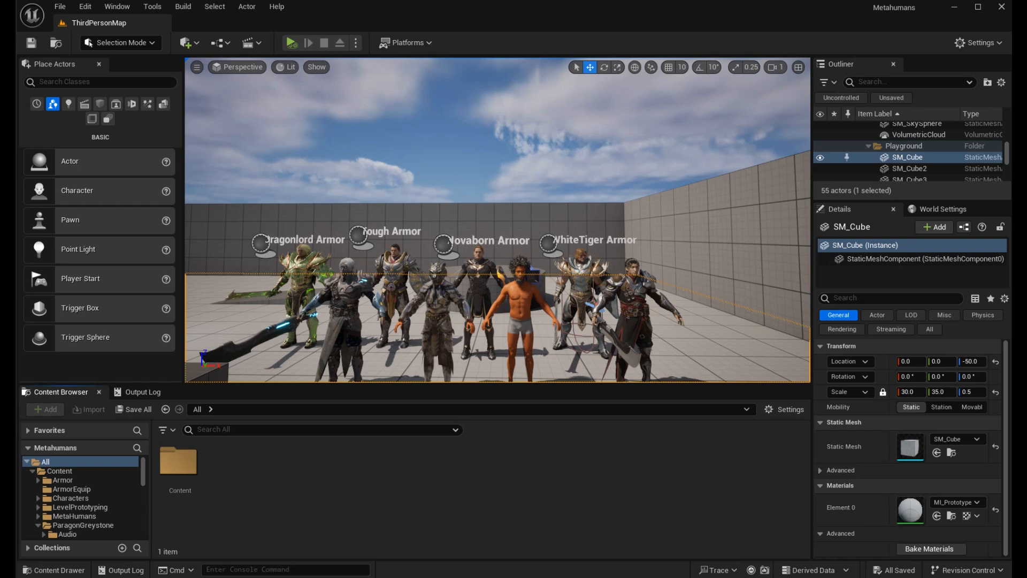
- Open the Meshes folder of the Dragonlord skin under ParagonGreystone/Characters/Heroes/Greystone/Skins
double_click(92, 473)
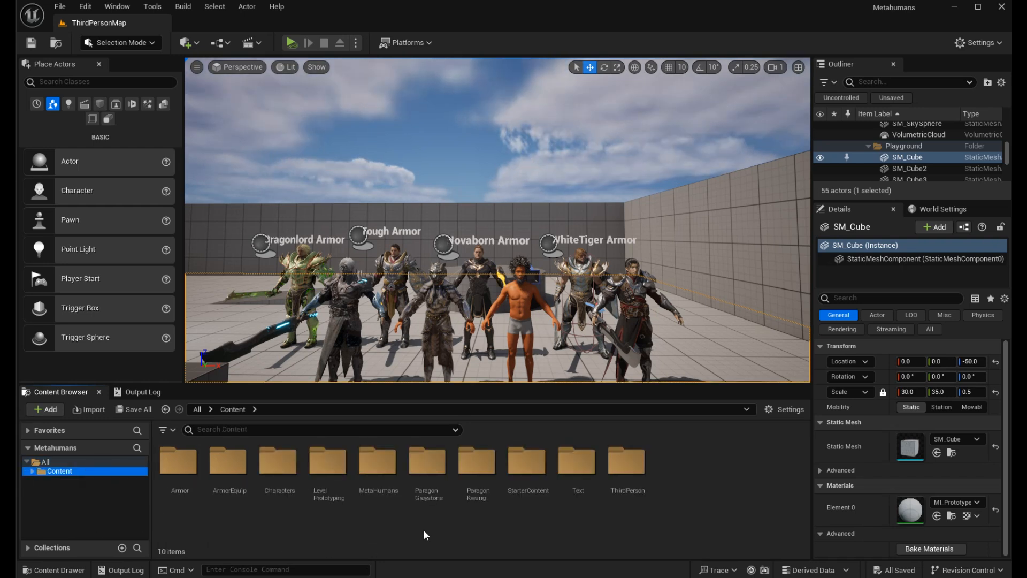
double_click(432, 466)
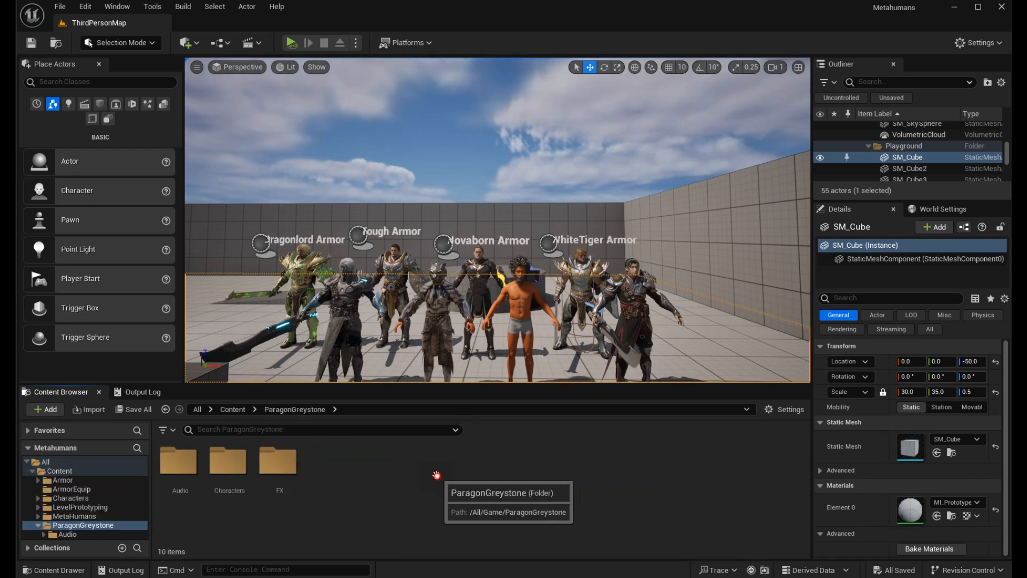
double_click(233, 484)
double_click(236, 484)
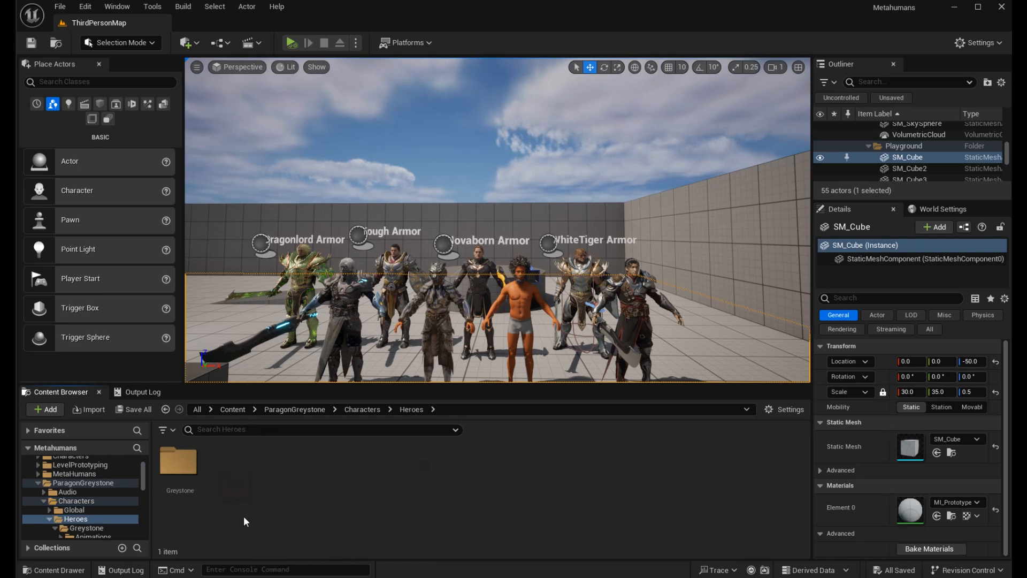
double_click(180, 453)
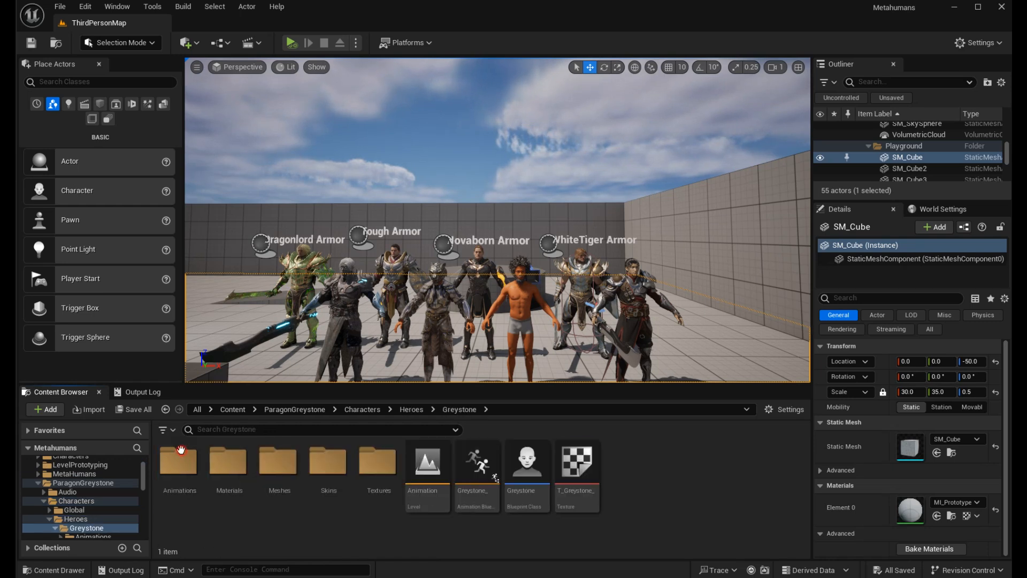
double_click(327, 461)
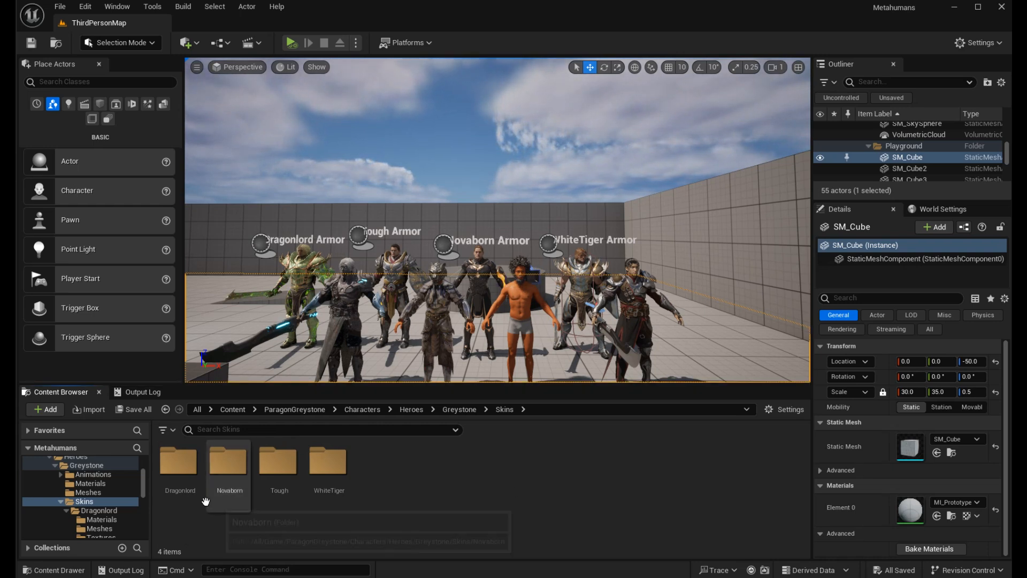
double_click(186, 471)
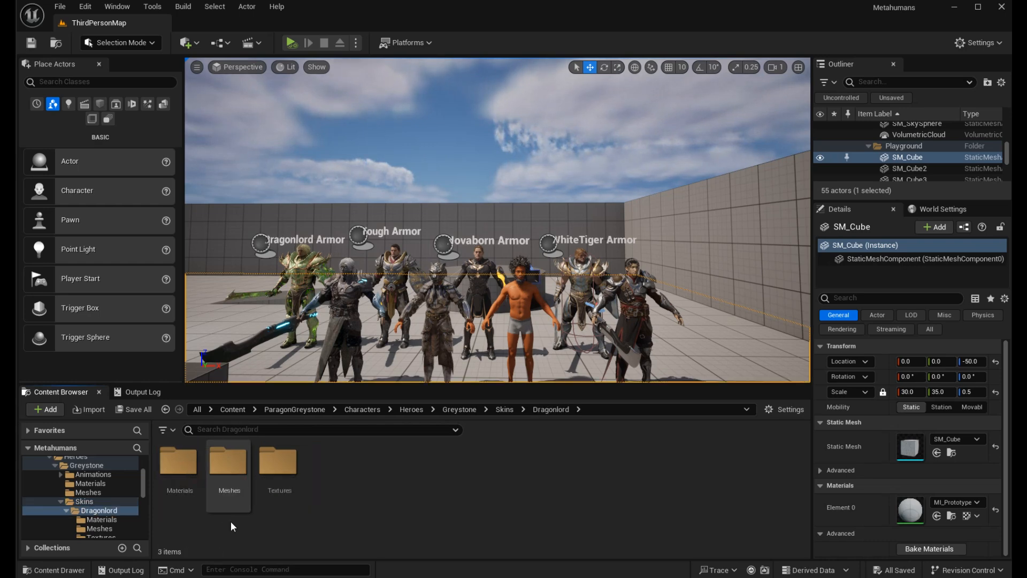
double_click(225, 484)
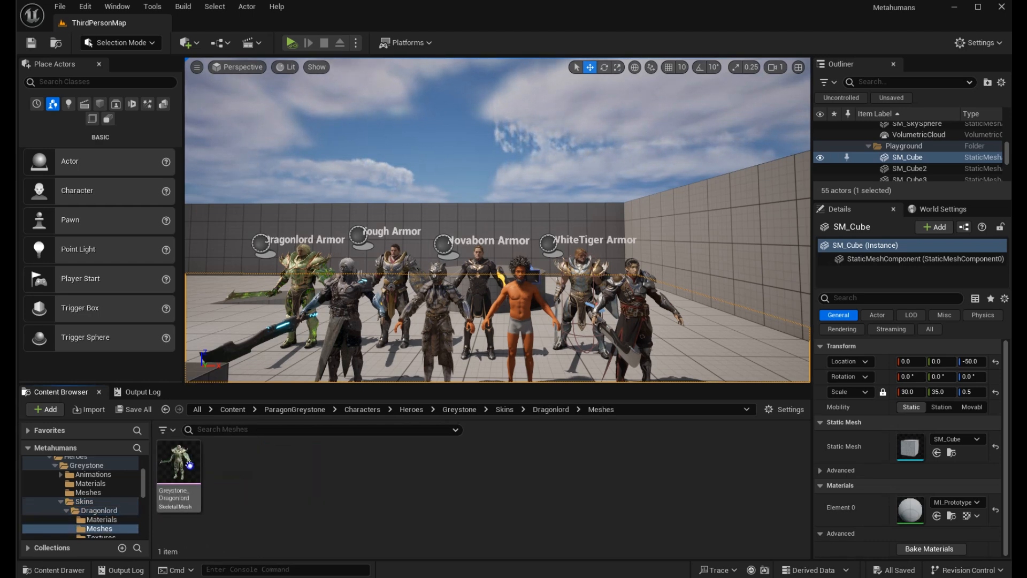
- Export the Greystone_Dragonlord skeletal mesh as FBX to the Metahumans/Exports folder with the default export options
right_click(189, 467)
mouse_move(313, 287)
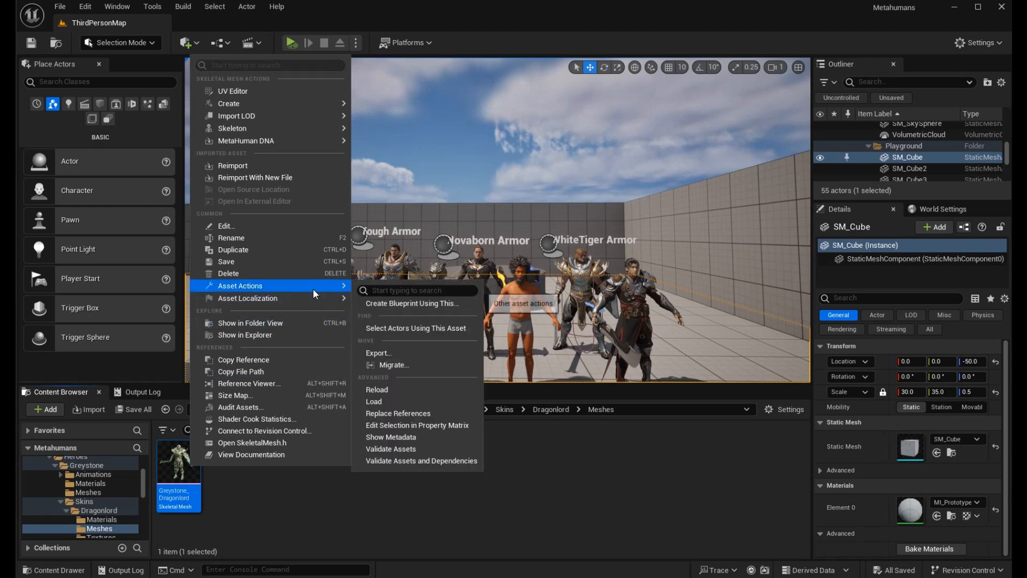
click(420, 354)
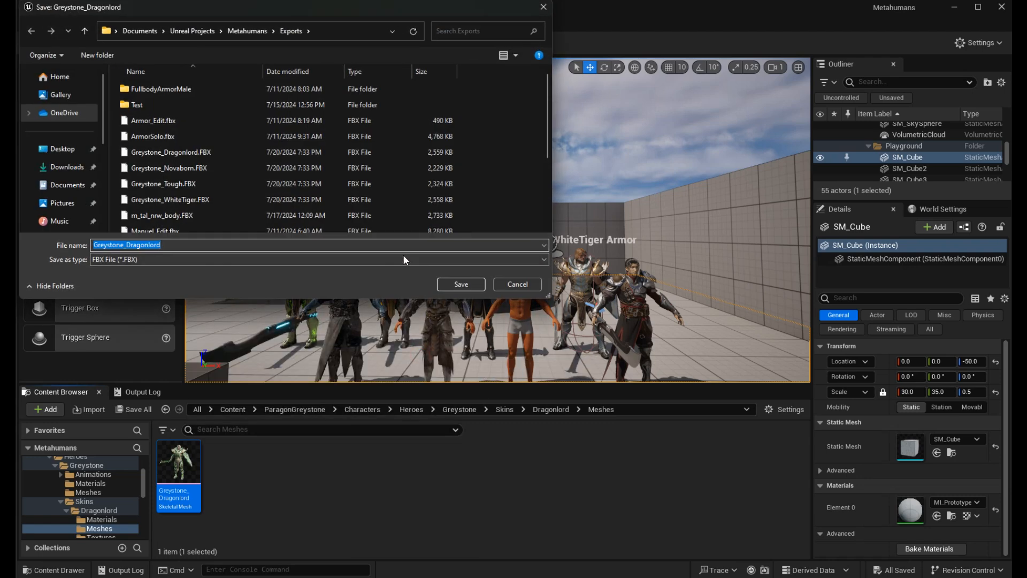
click(448, 281)
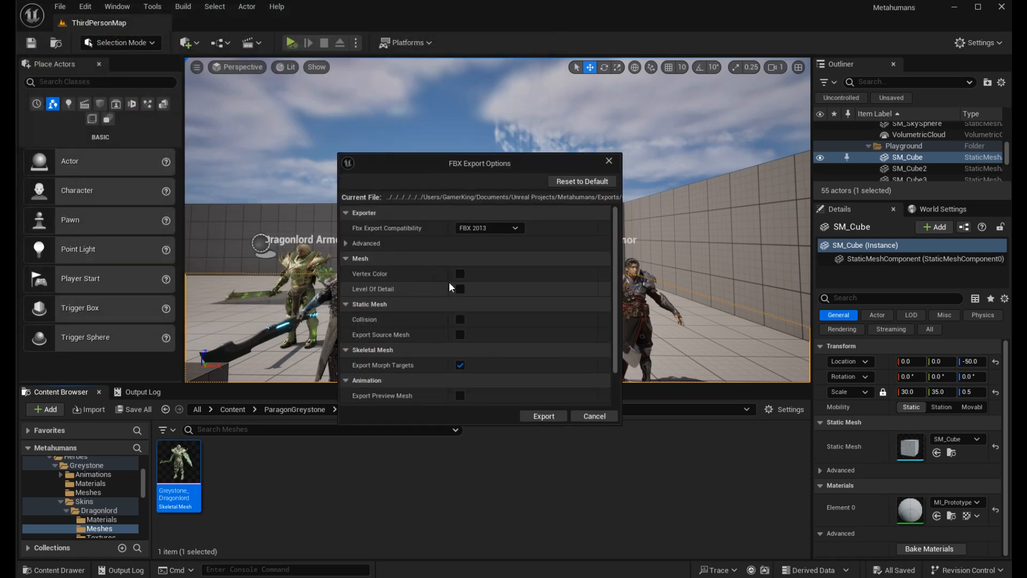
scroll(505, 268, down, 2)
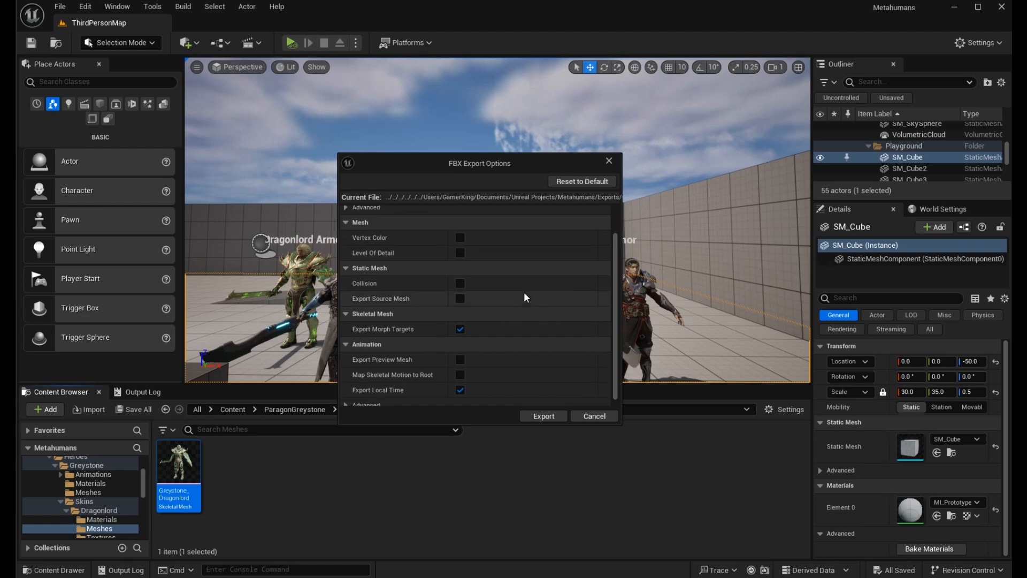
click(550, 421)
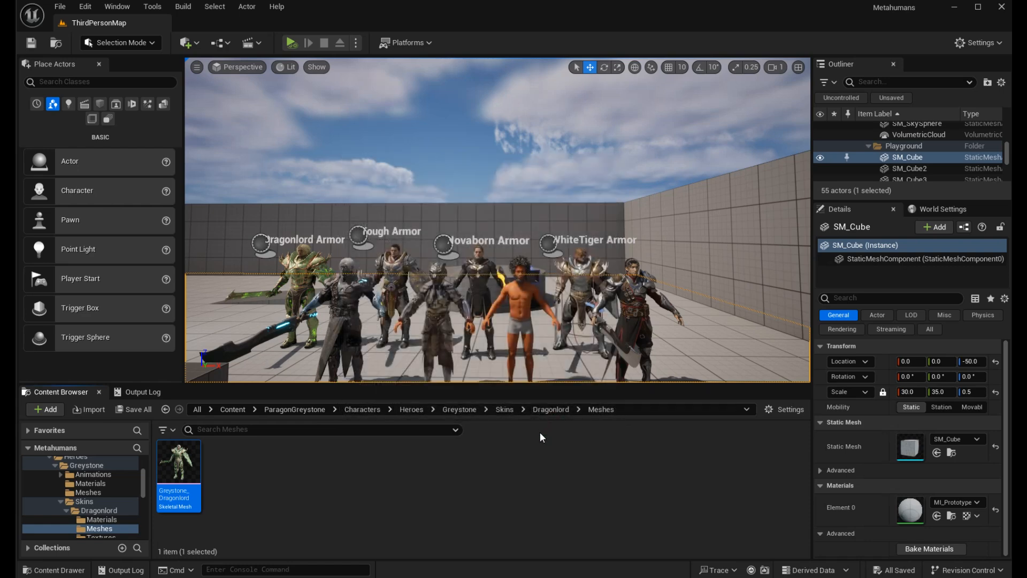
- Open the Meshes folder of the Novaborn skin under Heroes/Greystone/Skins
click(508, 410)
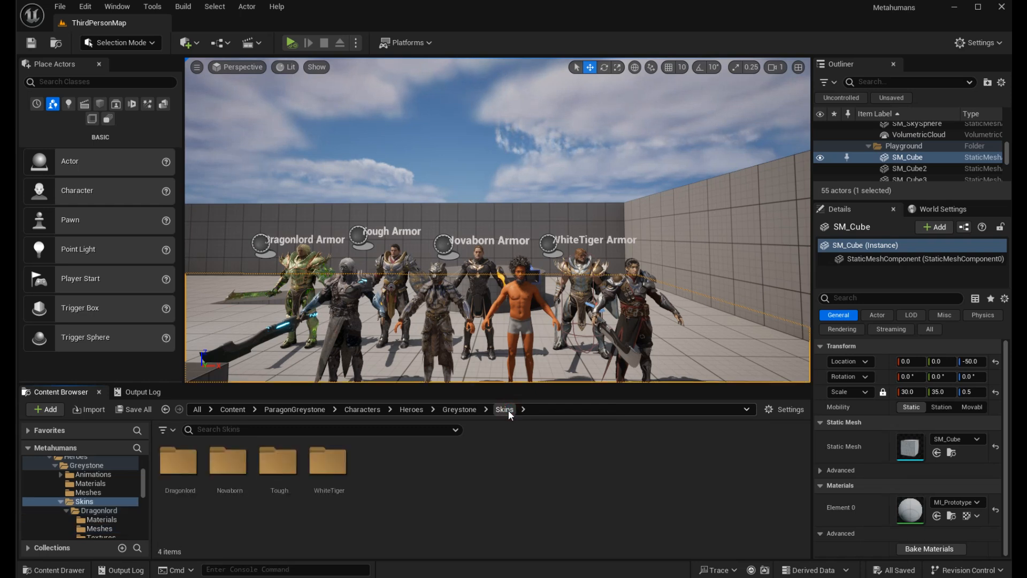
double_click(230, 463)
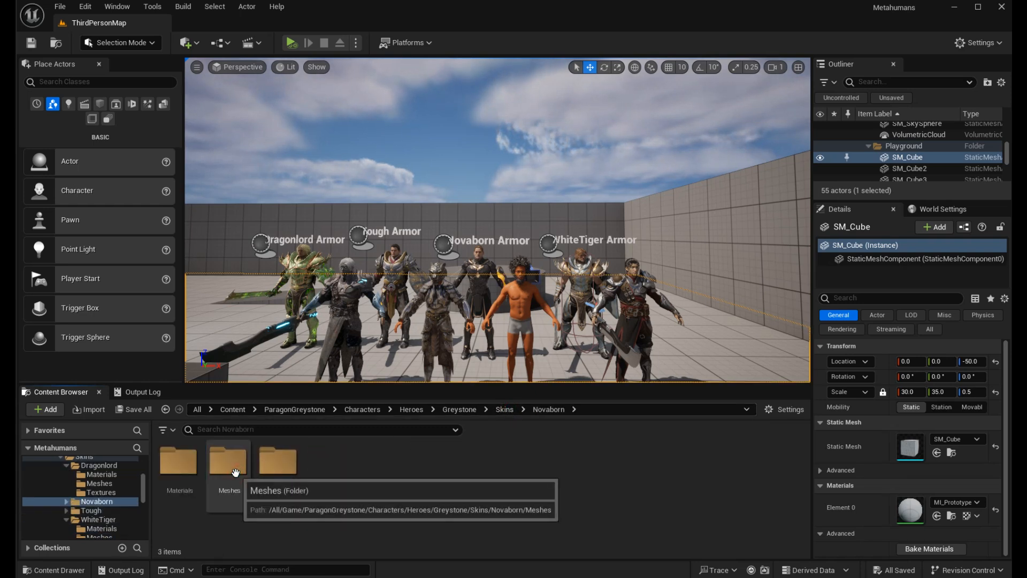
double_click(235, 472)
- Export the Greystone_Novaborn skeletal mesh as FBX to the Metahumans/Exports folder with the default export options
right_click(184, 464)
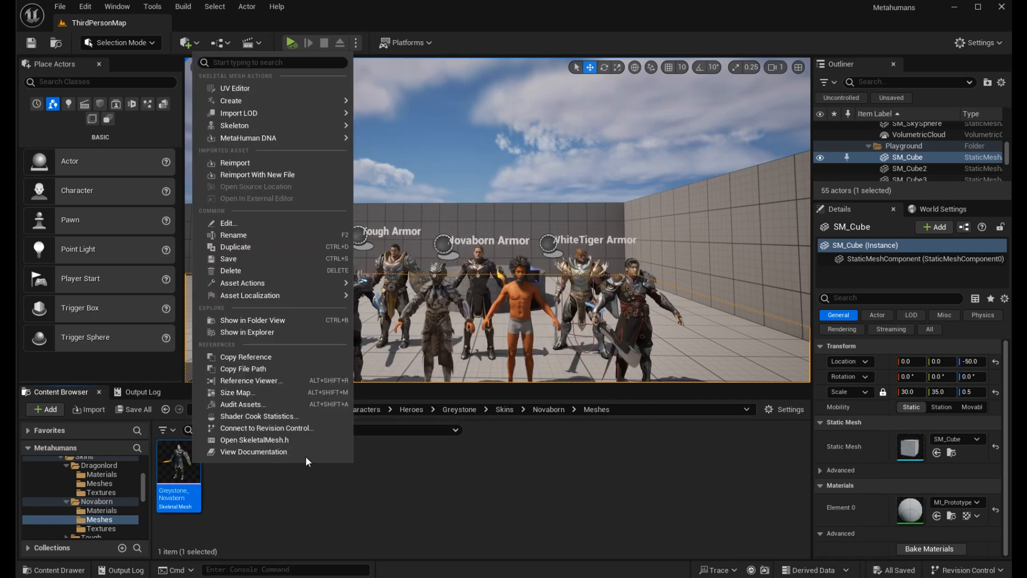
mouse_move(298, 280)
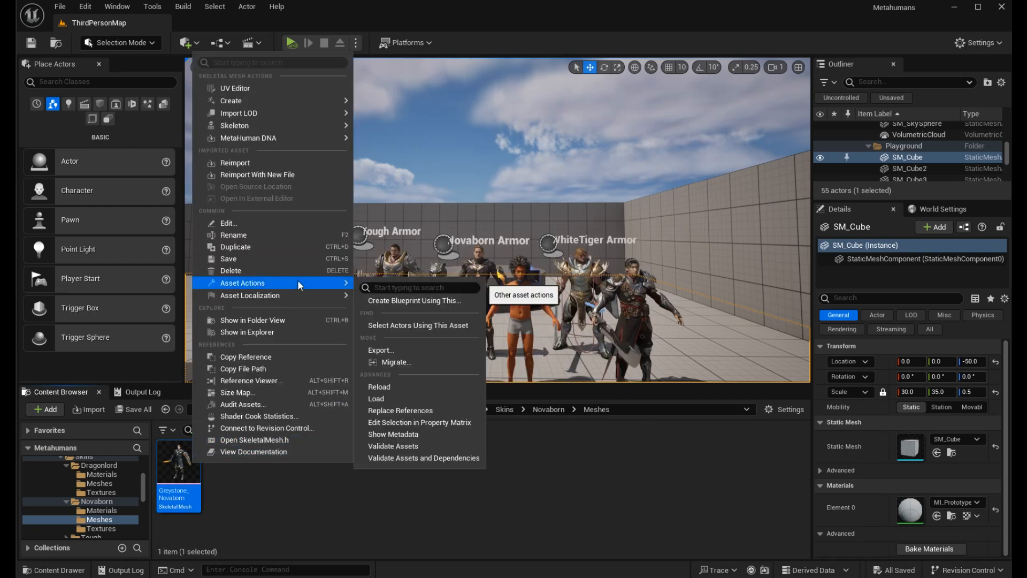
click(412, 352)
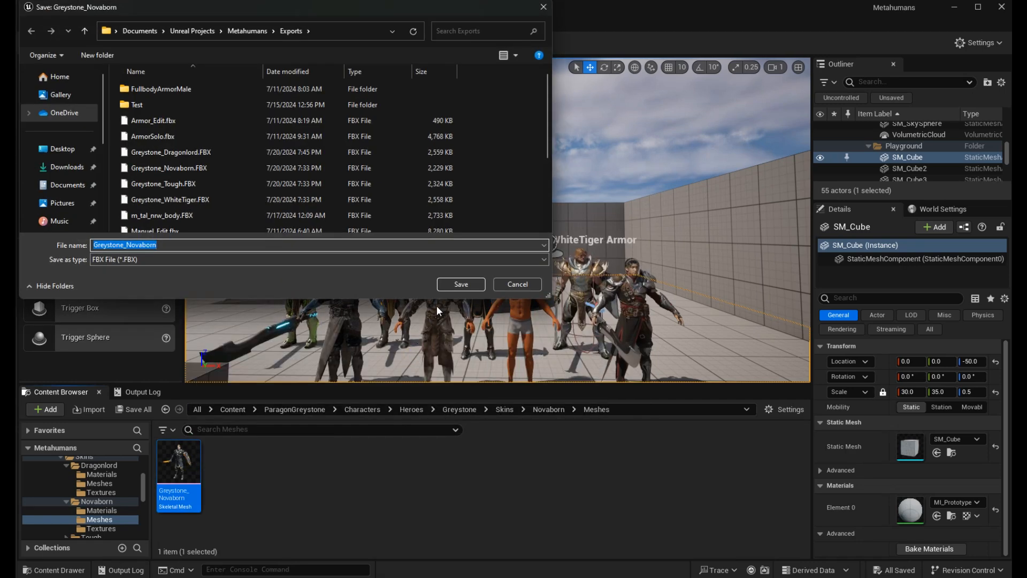
click(444, 288)
click(534, 416)
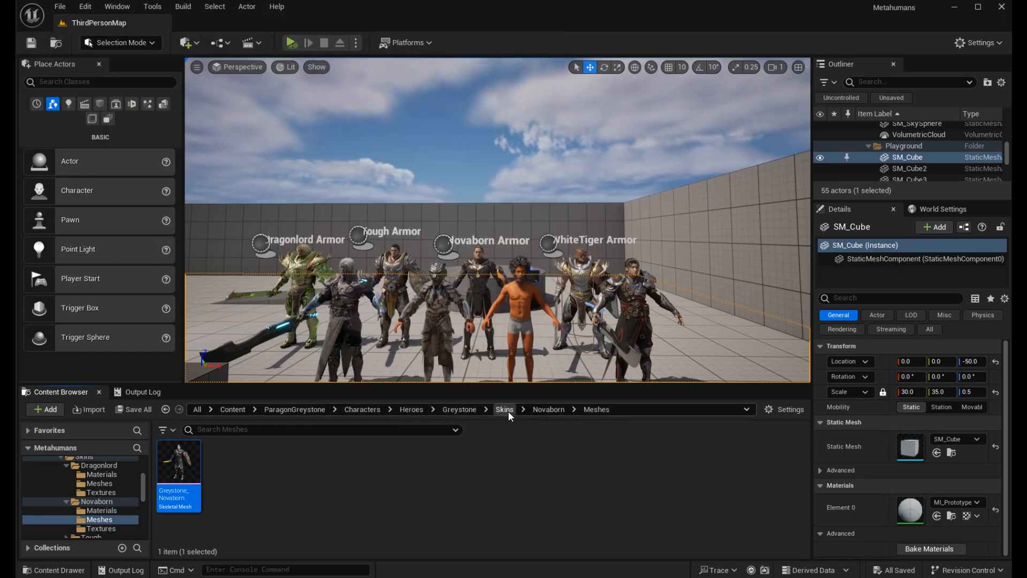
- Open the Meshes folder of the Tough skin under Heroes/Greystone/Skins
click(505, 409)
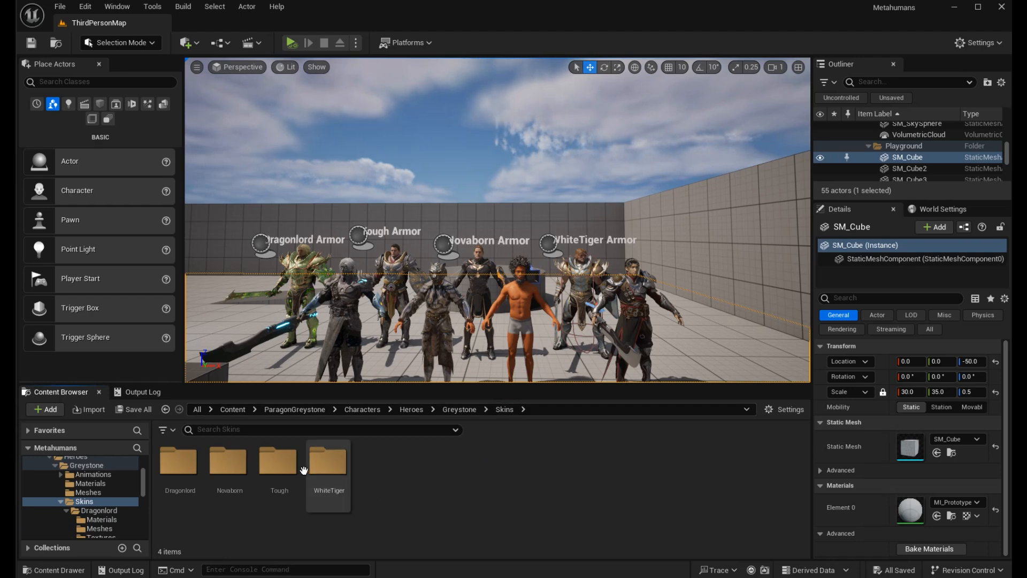
double_click(278, 463)
click(240, 471)
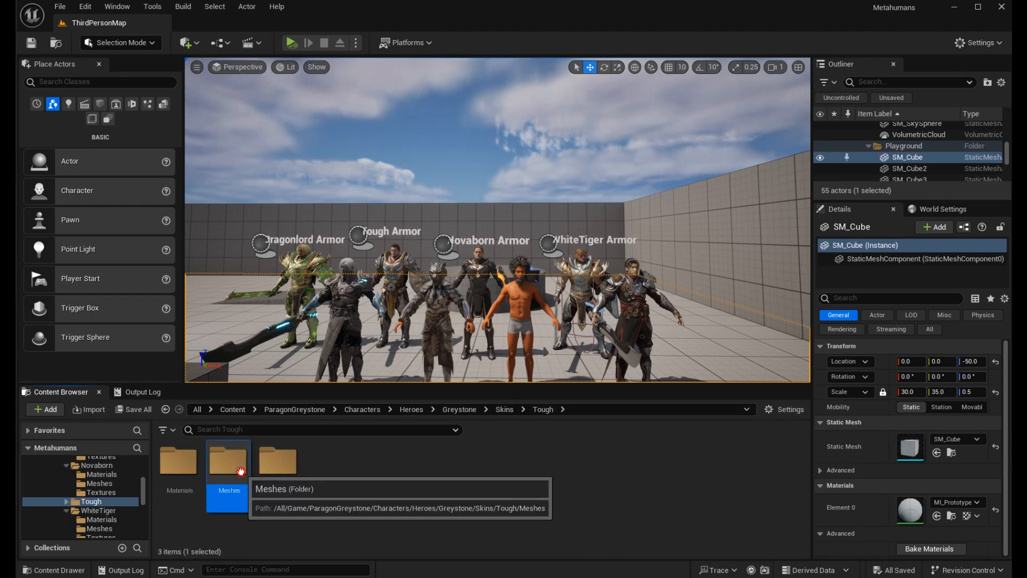
double_click(241, 471)
- Export the Greystone_Tough skeletal mesh as FBX to the Metahumans/Exports folder with the default export options
right_click(192, 461)
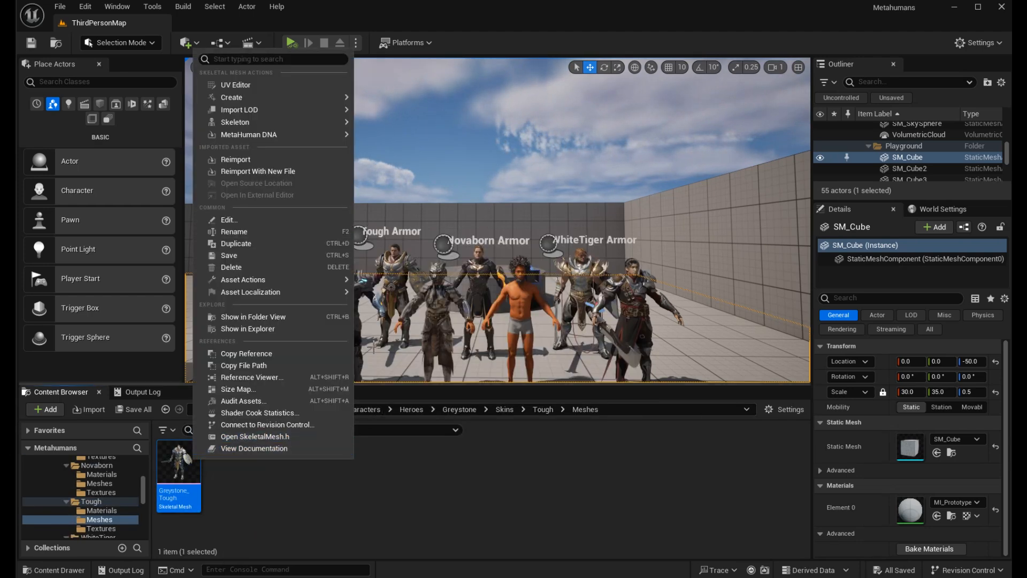
mouse_move(315, 280)
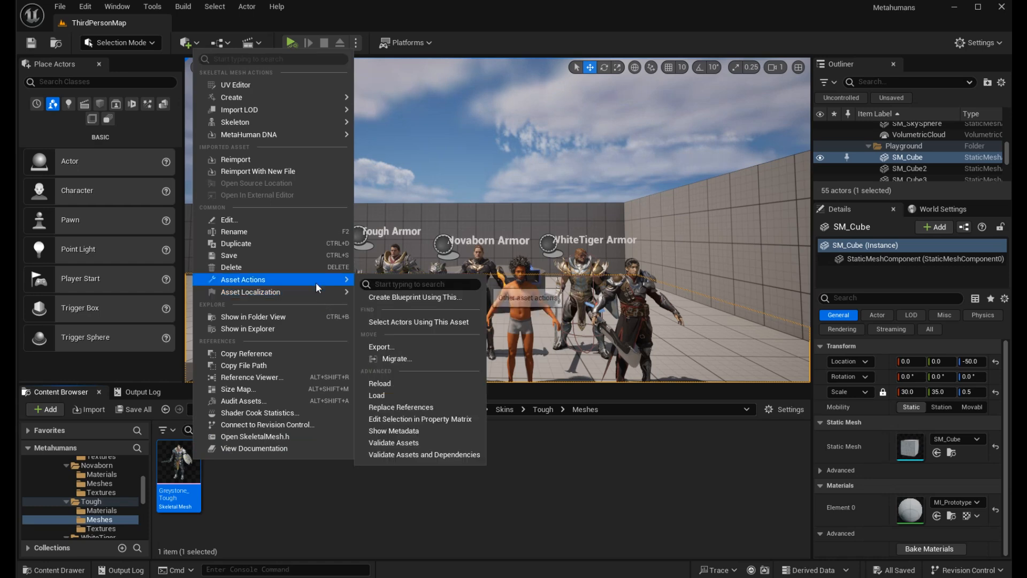
click(426, 345)
click(439, 285)
click(544, 417)
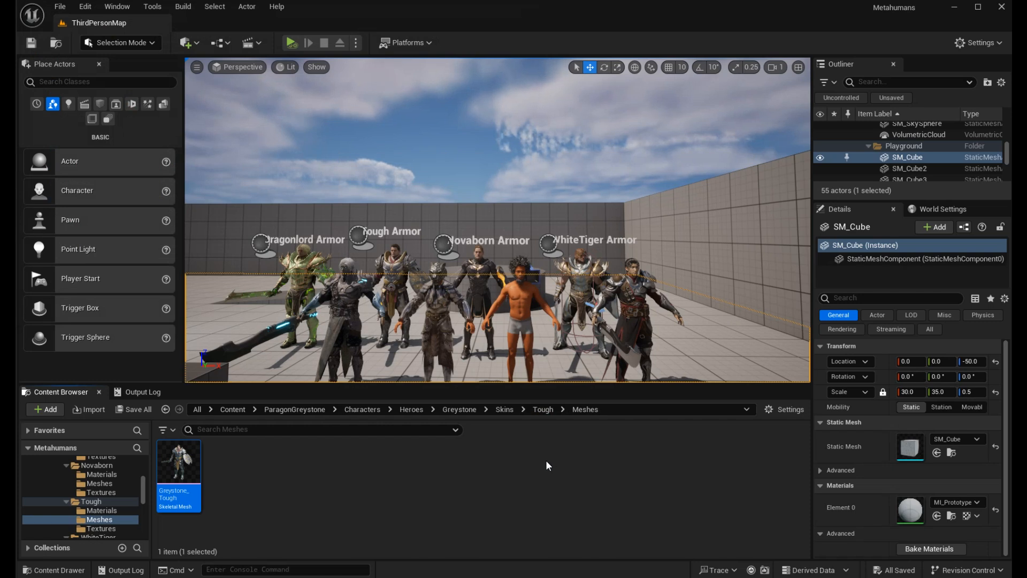
- Open the Meshes folder of the WhiteTiger skin under Heroes/Greystone/Skins
click(506, 411)
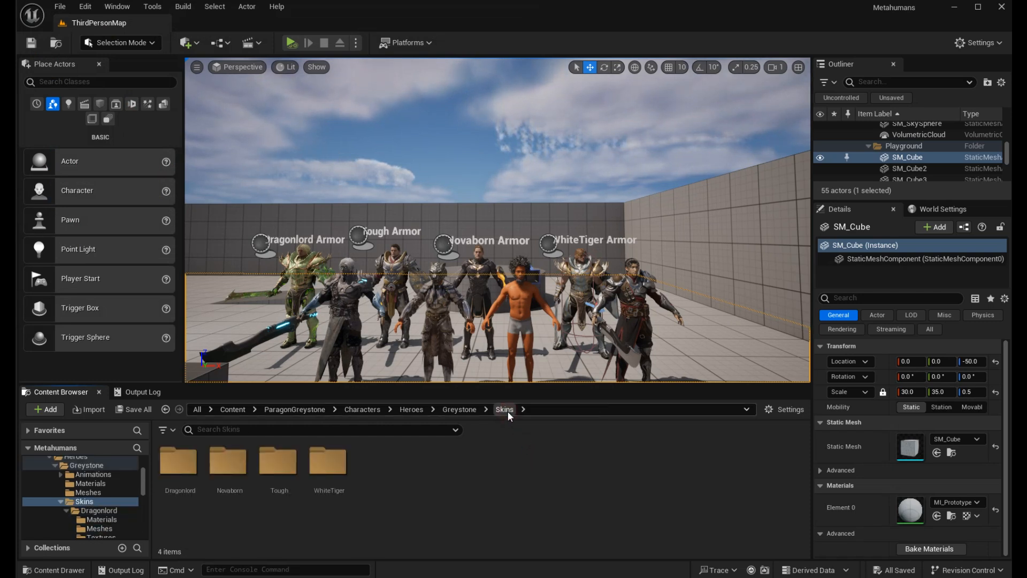
double_click(345, 462)
click(229, 474)
double_click(229, 474)
- Export the Greystone_WhiteTiger skeletal mesh as FBX to the Metahumans/Exports folder with the default export options
mouse_move(197, 462)
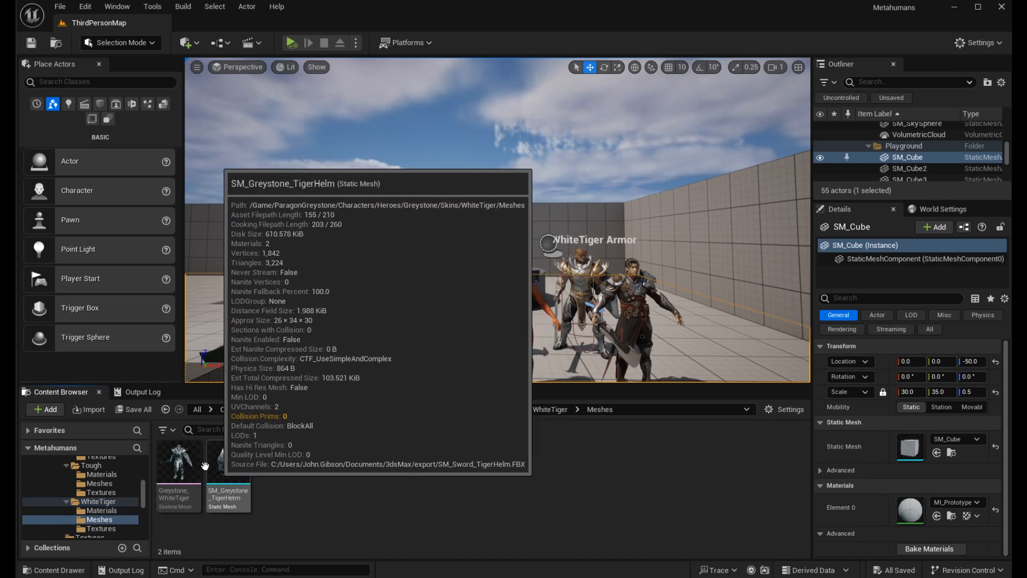
right_click(197, 463)
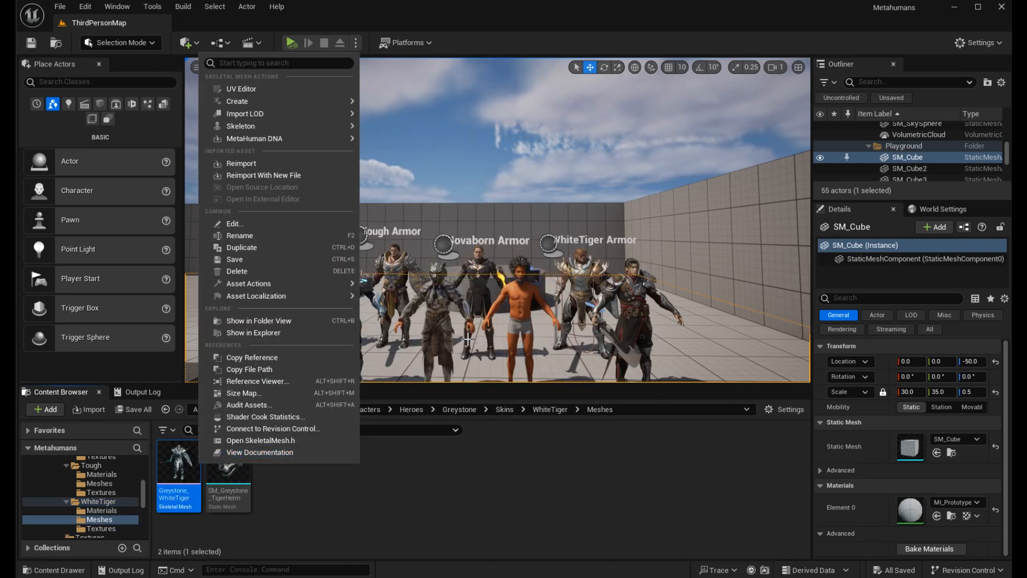
mouse_move(335, 287)
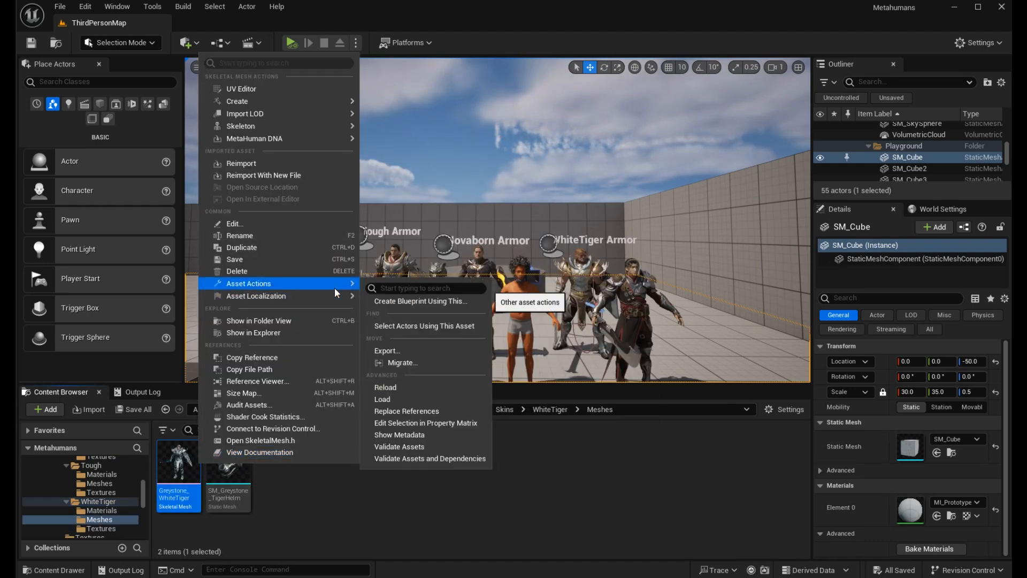
click(432, 351)
click(456, 286)
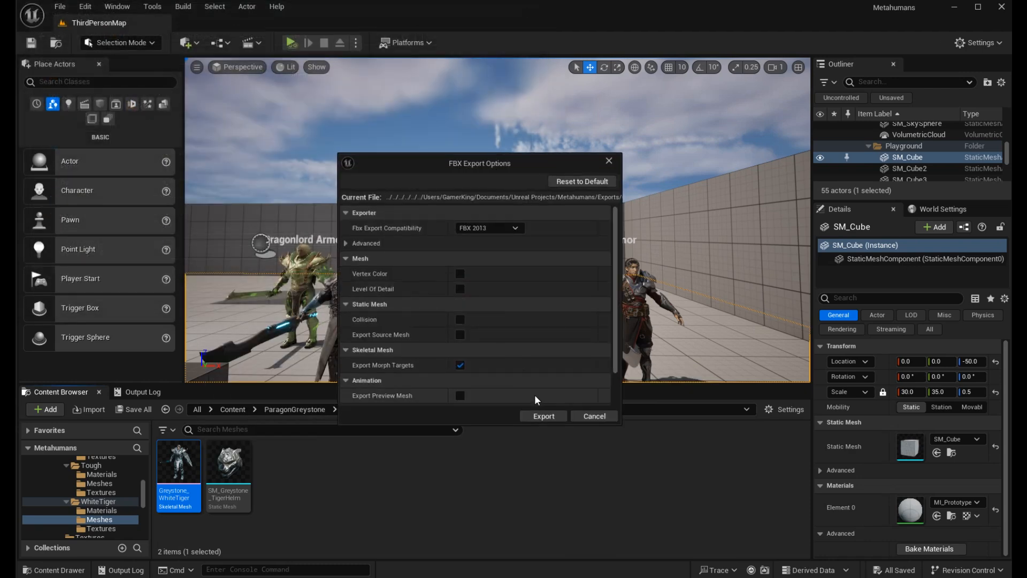
click(541, 415)
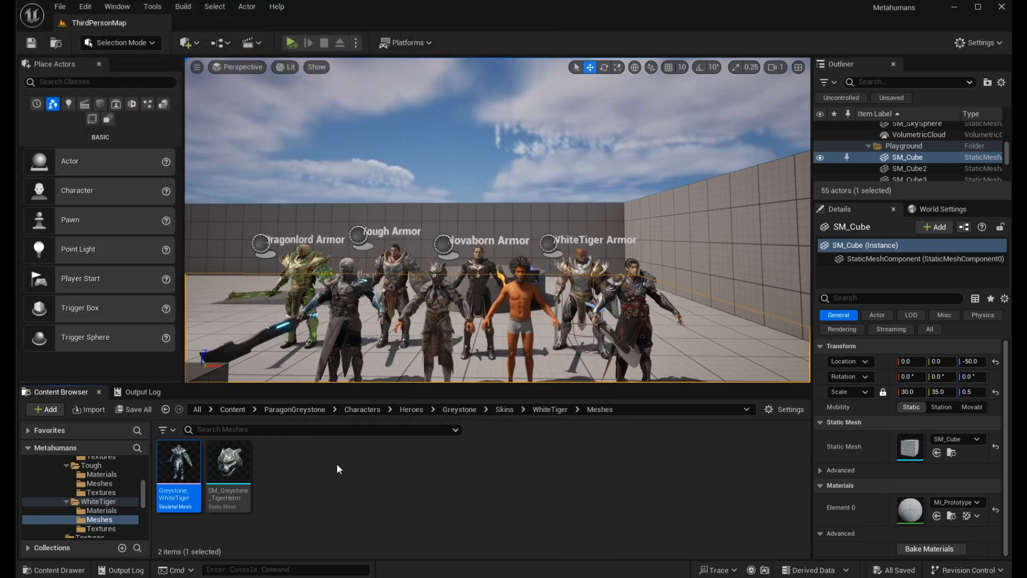
- Select the two Kwang armor characters in the level in turn to identify which skins they use
click(230, 465)
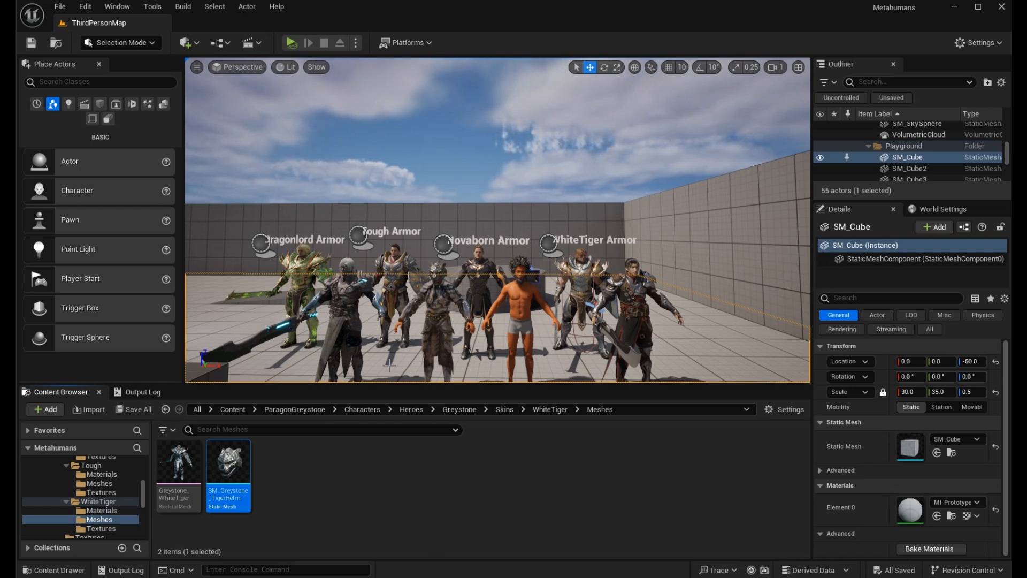
click(345, 305)
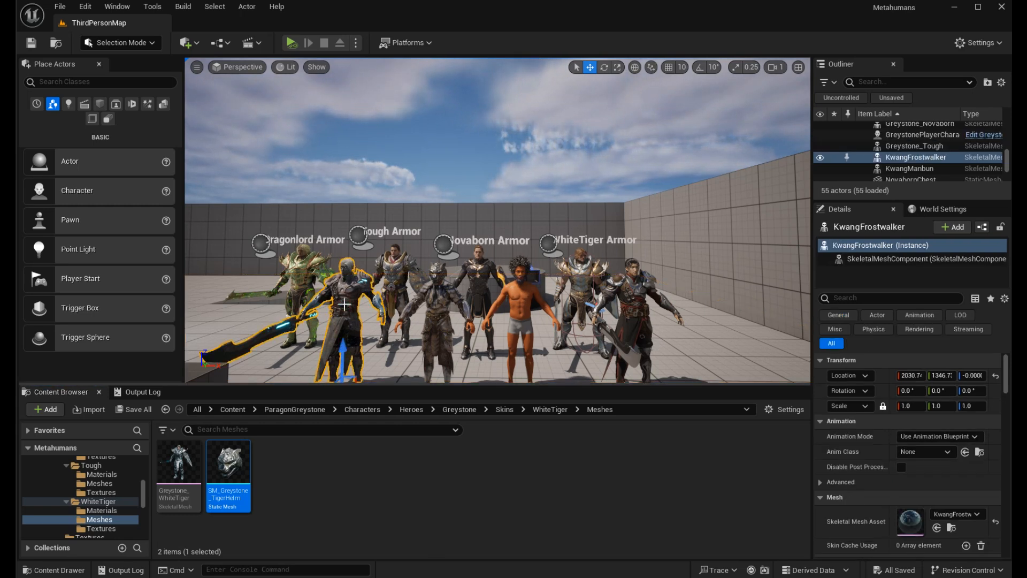
click(394, 357)
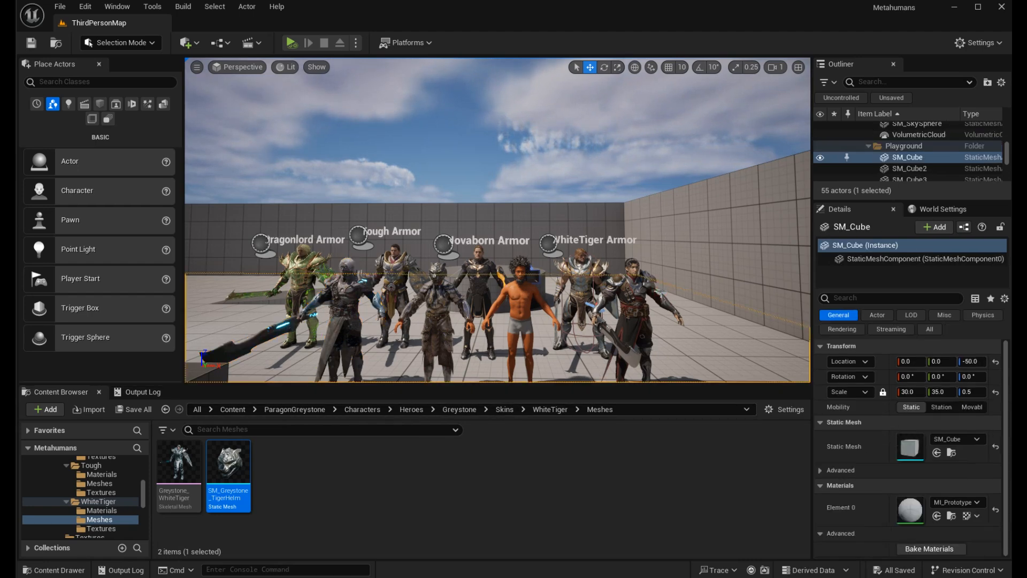
click(643, 306)
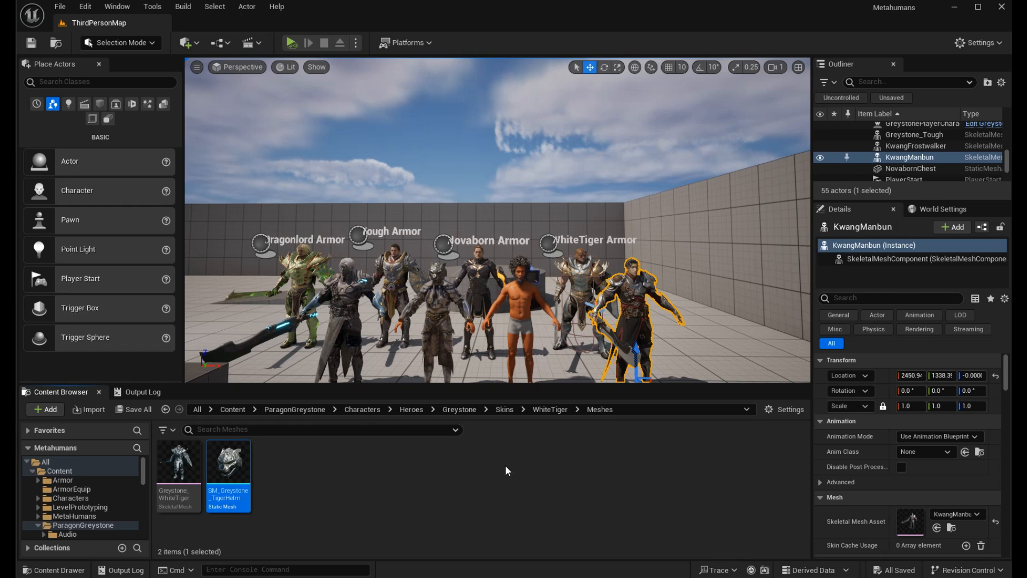
- Open the Meshes folder of the Kwang hero under Content/ParagonKwang/Characters/Heroes
click(56, 470)
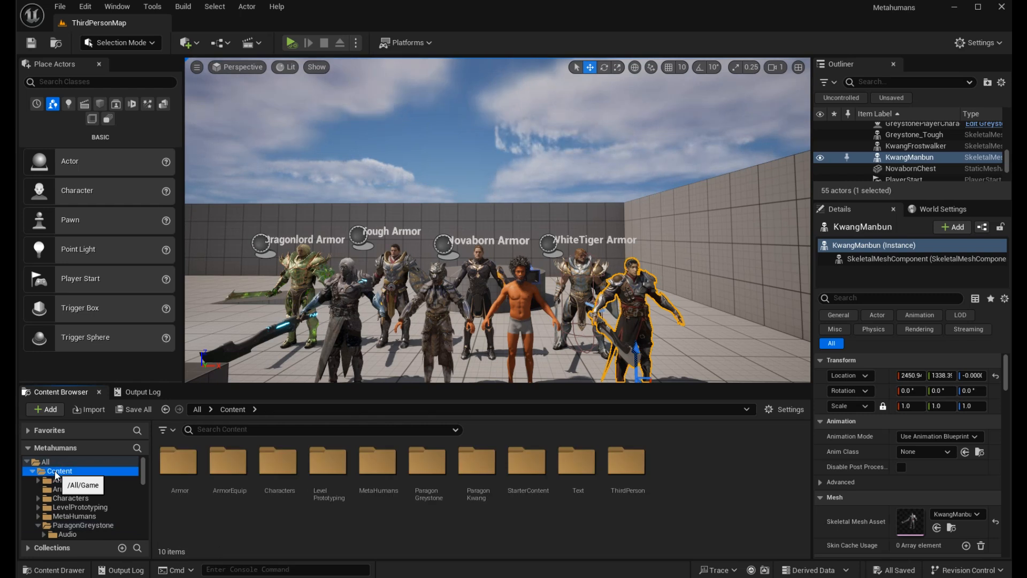
double_click(490, 486)
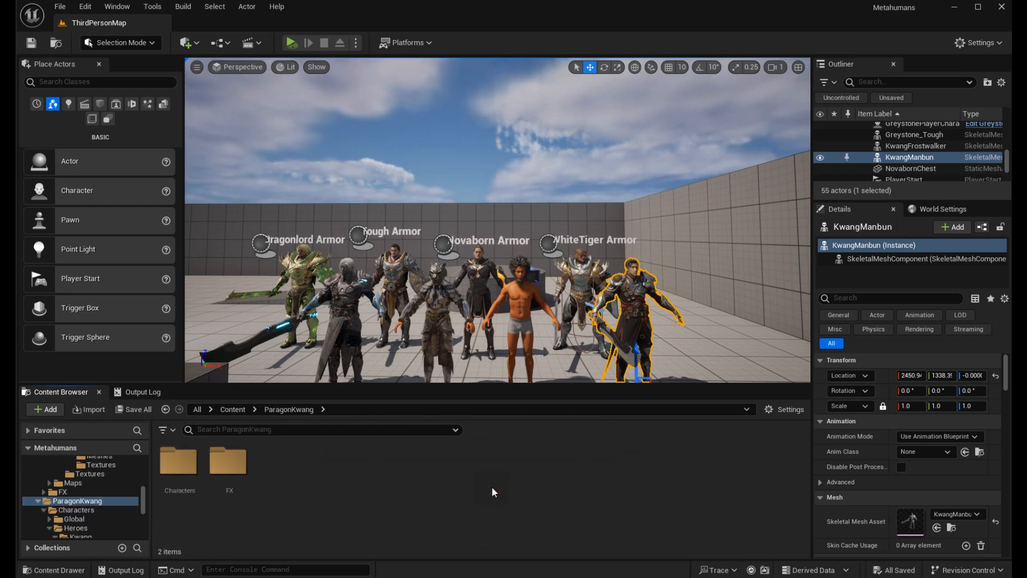
double_click(179, 461)
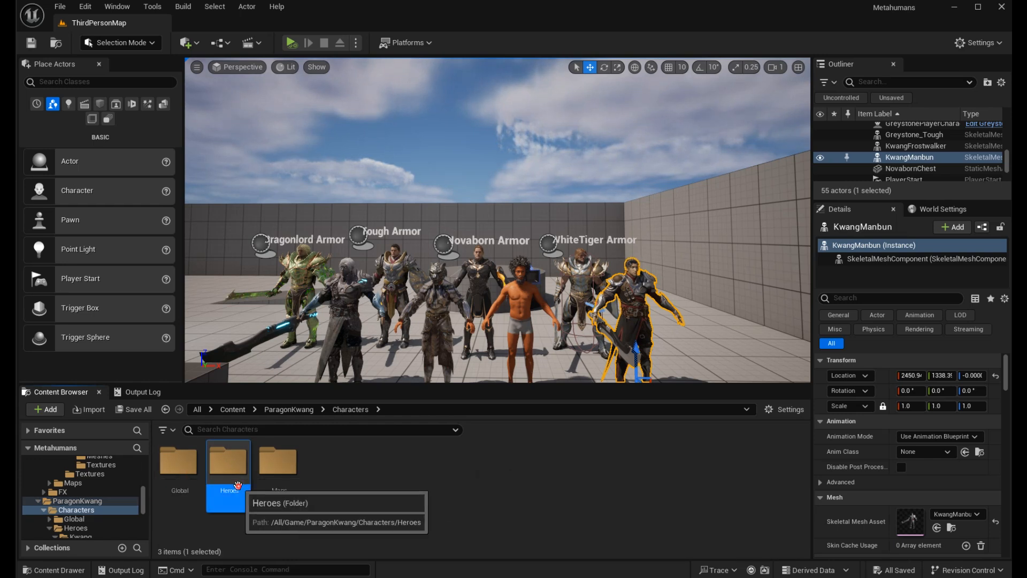
double_click(245, 490)
double_click(195, 468)
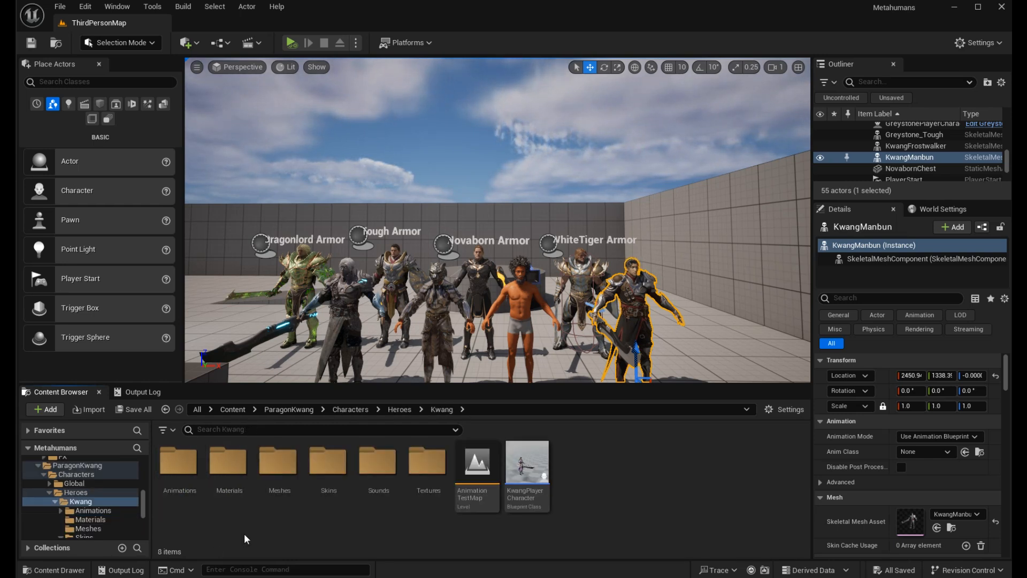
double_click(282, 489)
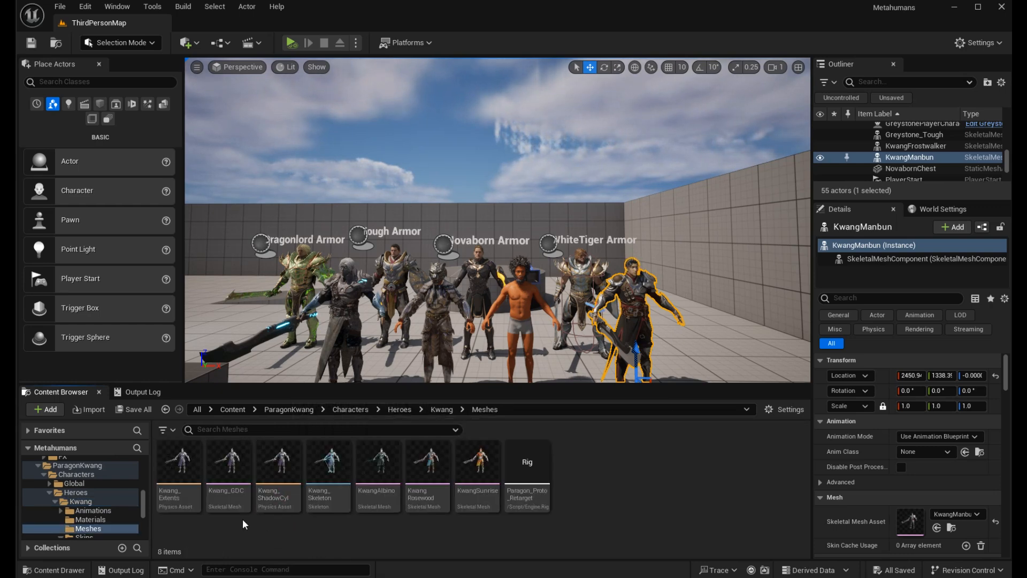
- Export the Kwang_GDC skeletal mesh as FBX to the Metahumans/Exports folder with the default export options
mouse_move(236, 510)
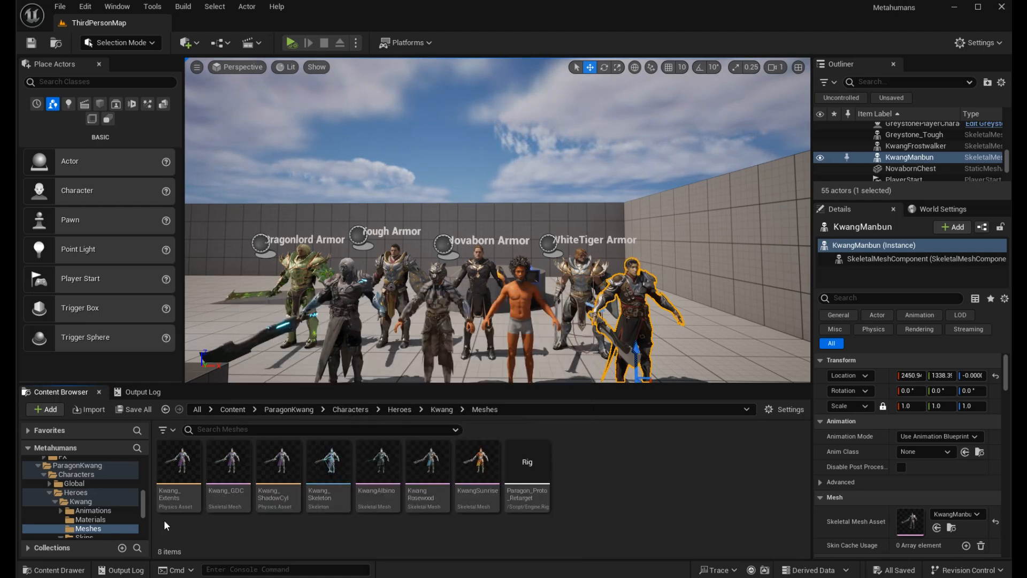
mouse_move(282, 510)
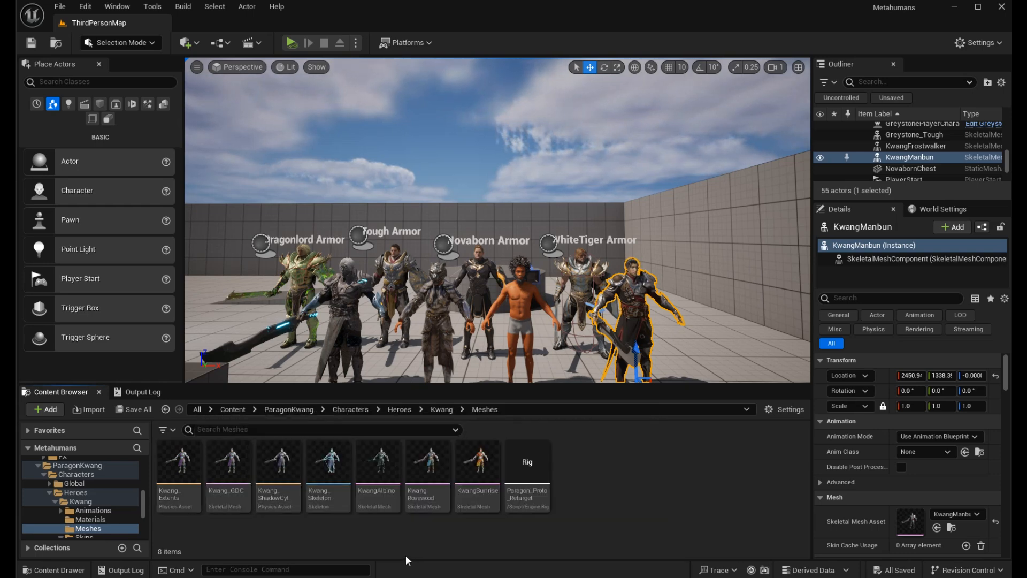
mouse_move(332, 512)
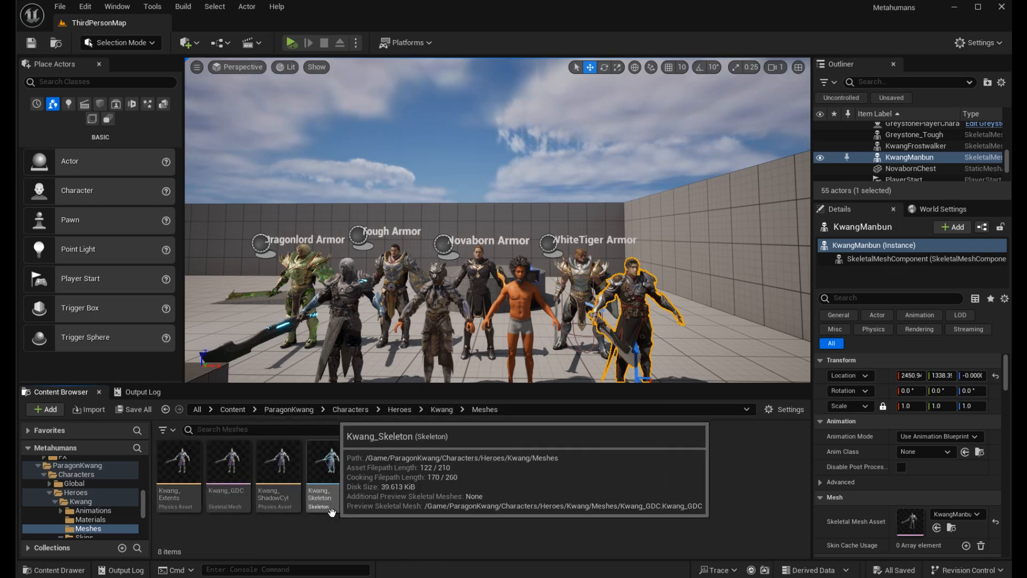
mouse_move(377, 512)
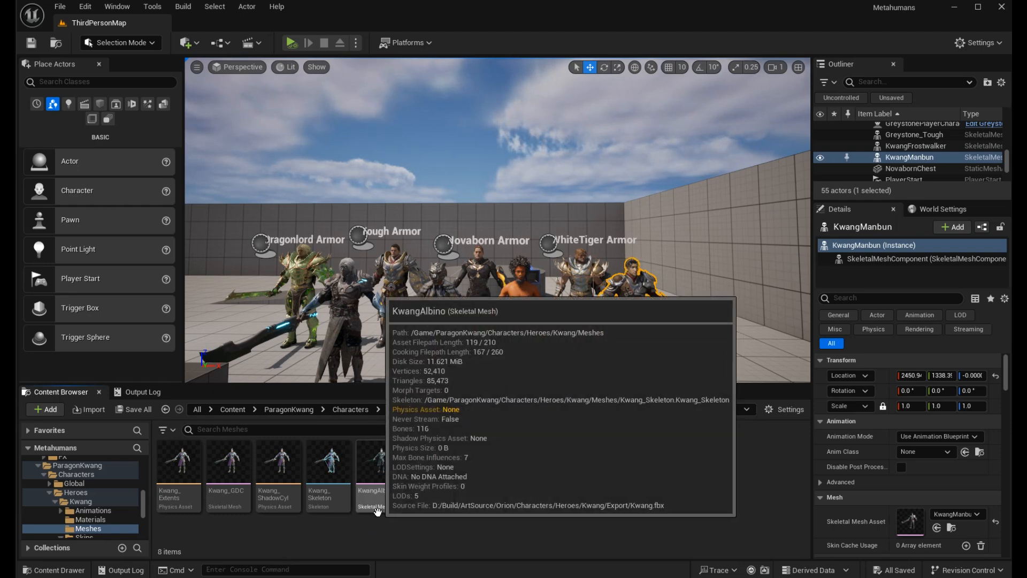
mouse_move(482, 506)
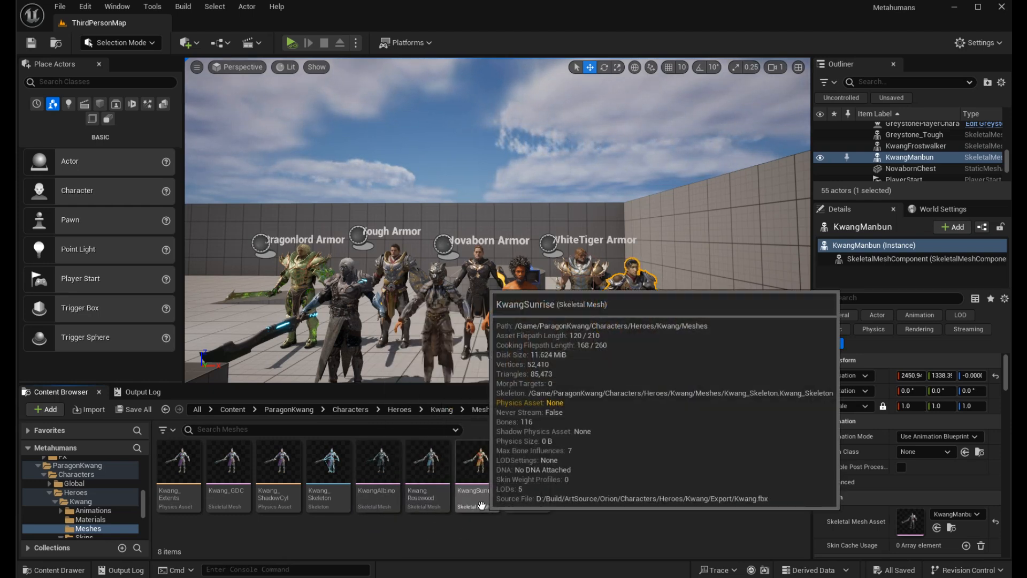
click(231, 489)
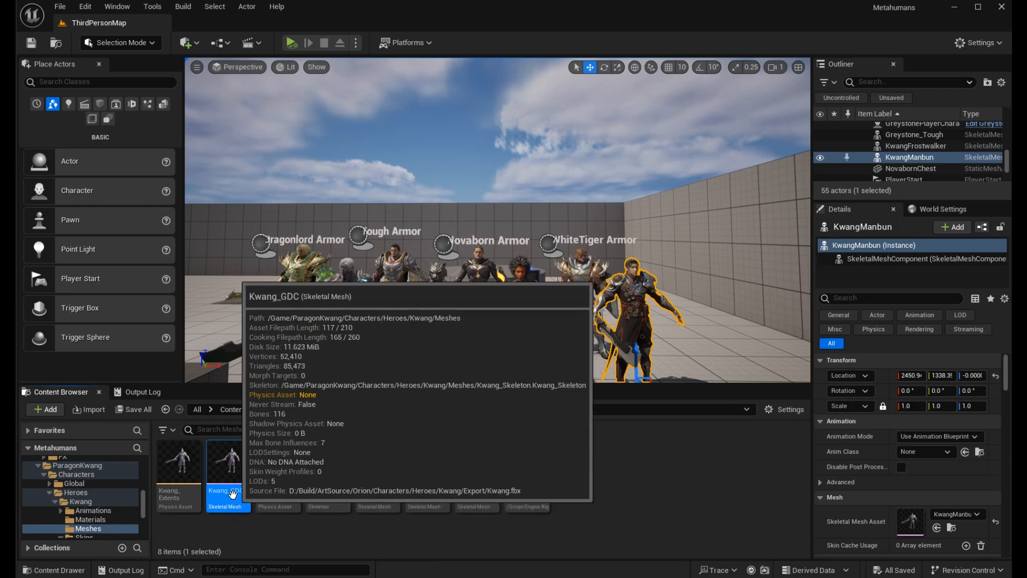
right_click(234, 496)
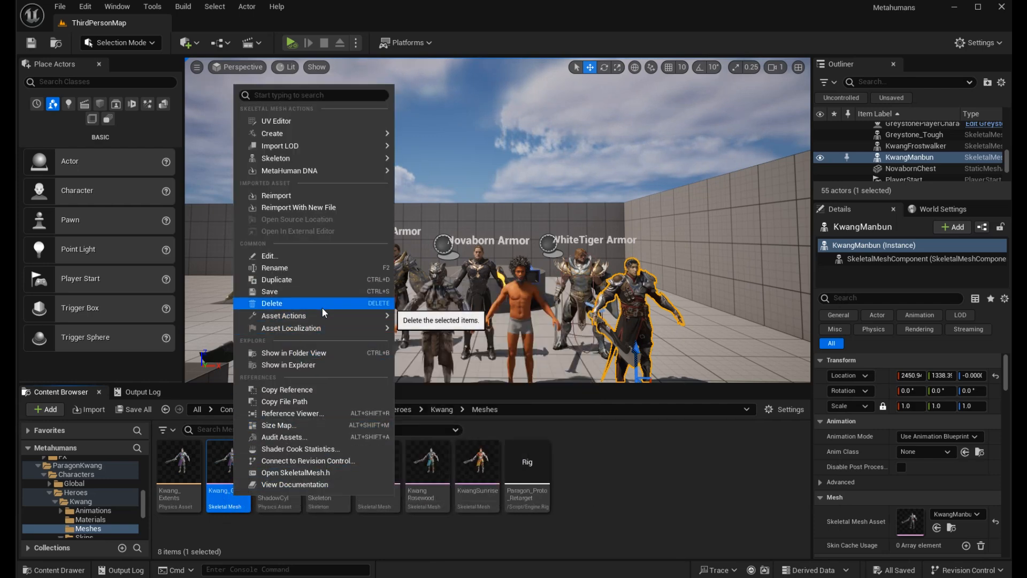
mouse_move(323, 311)
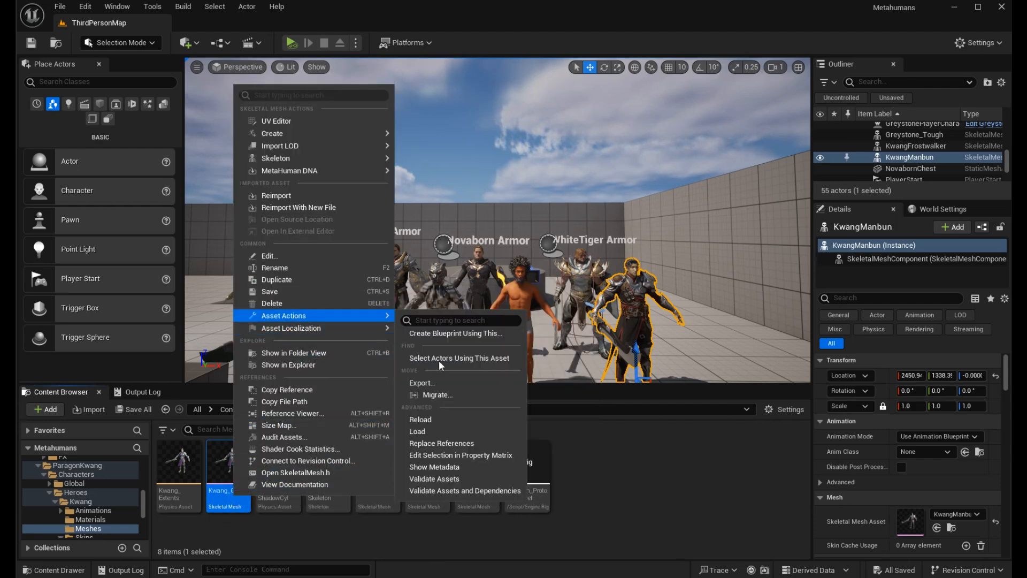
click(455, 381)
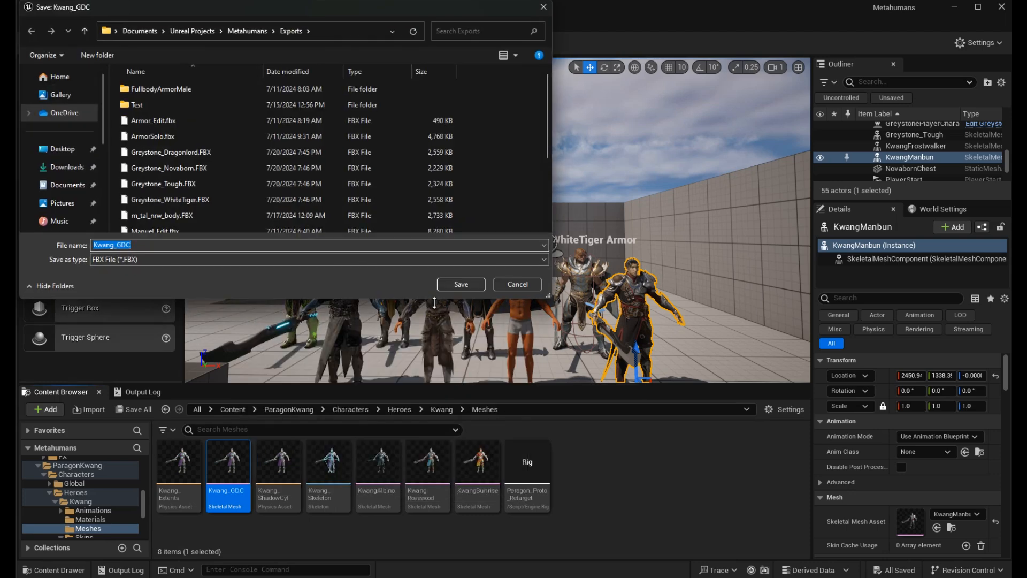
click(461, 284)
click(552, 415)
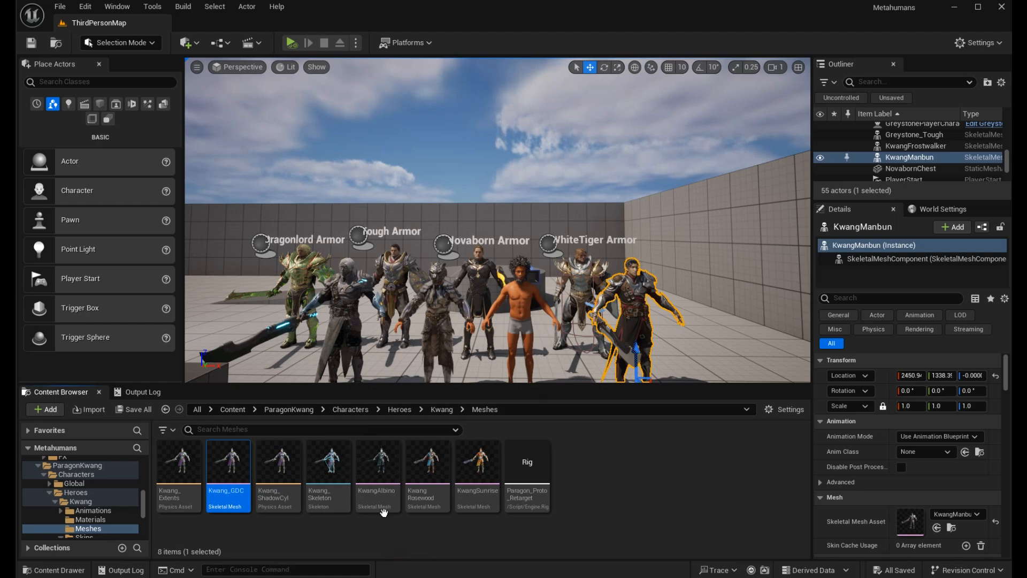
- Export the KwangAlbino skeletal mesh as FBX to the Metahumans/Exports folder with the default export options
right_click(394, 453)
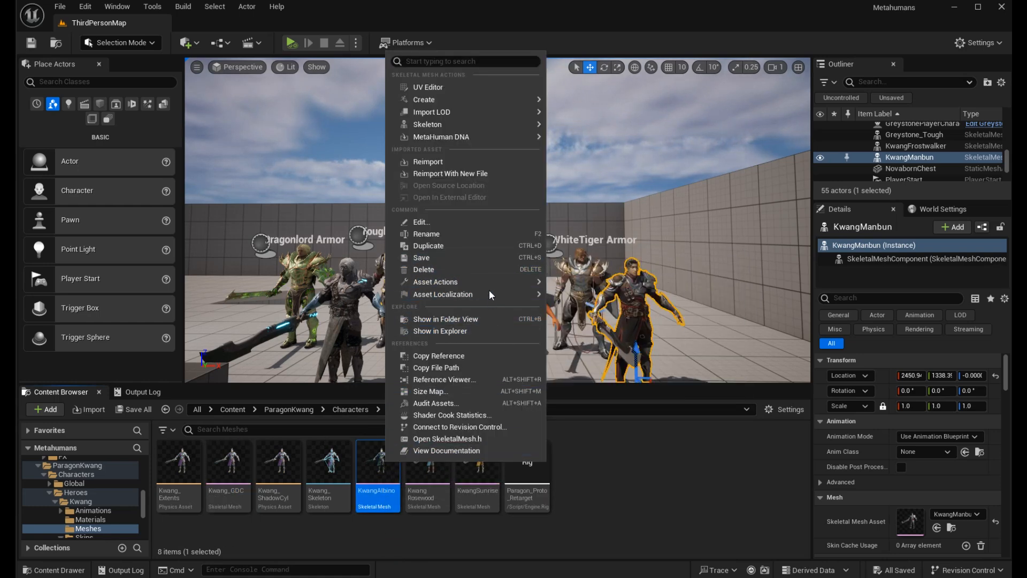
mouse_move(489, 284)
click(614, 351)
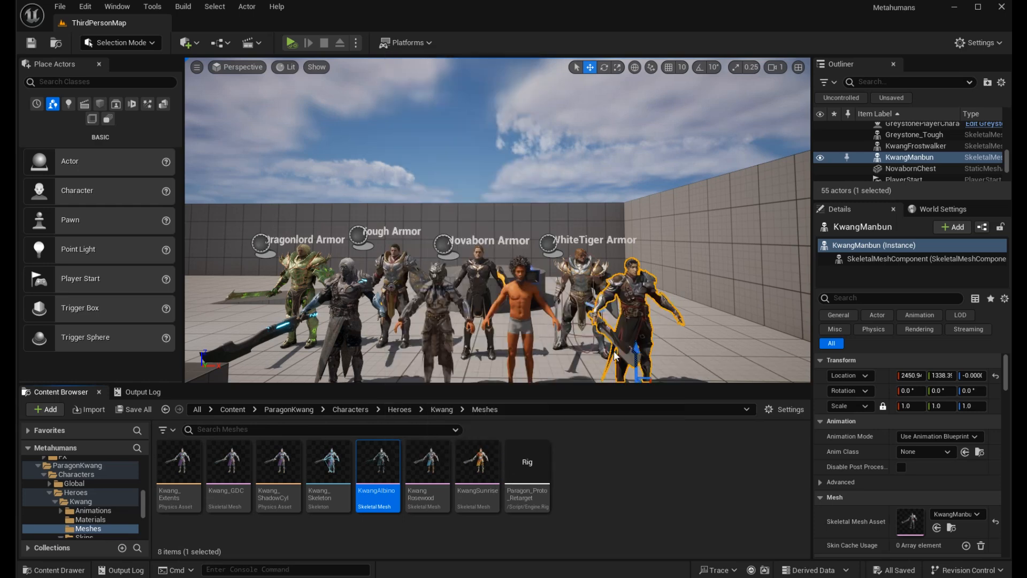
click(476, 283)
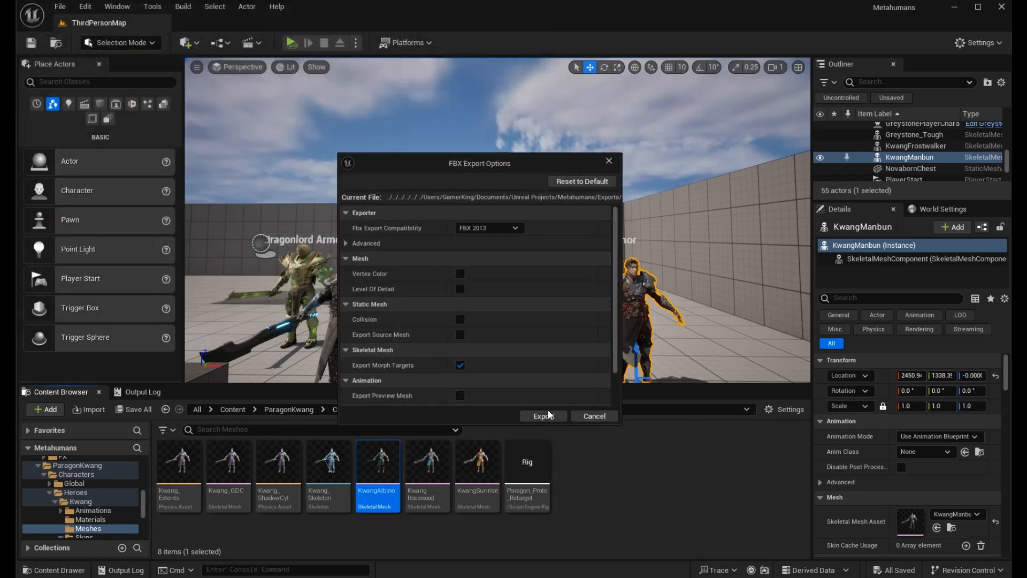
click(546, 416)
- Export the KwangRosewood skeletal mesh as FBX to the Metahumans/Exports folder with the default export options
click(431, 471)
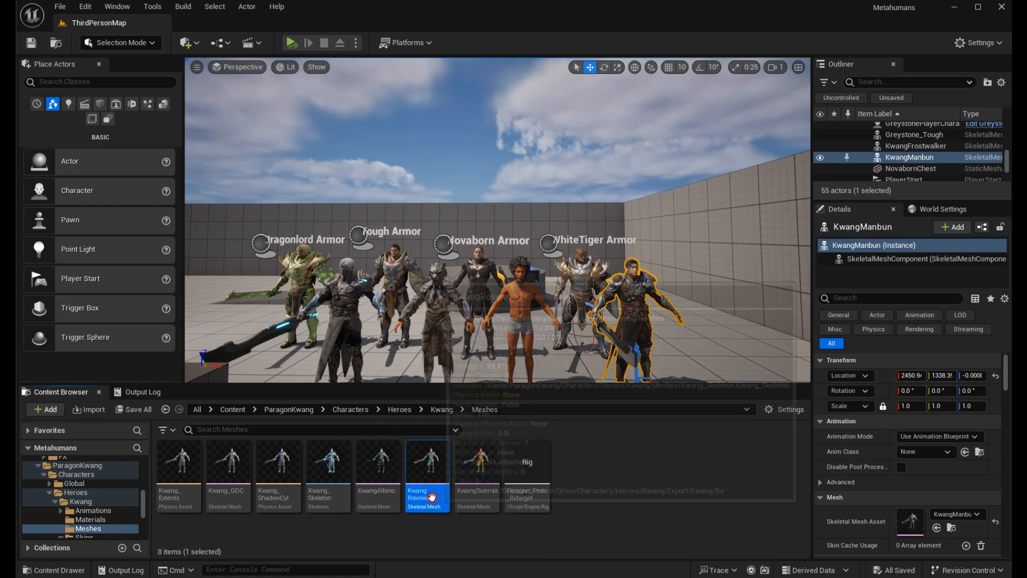
right_click(440, 490)
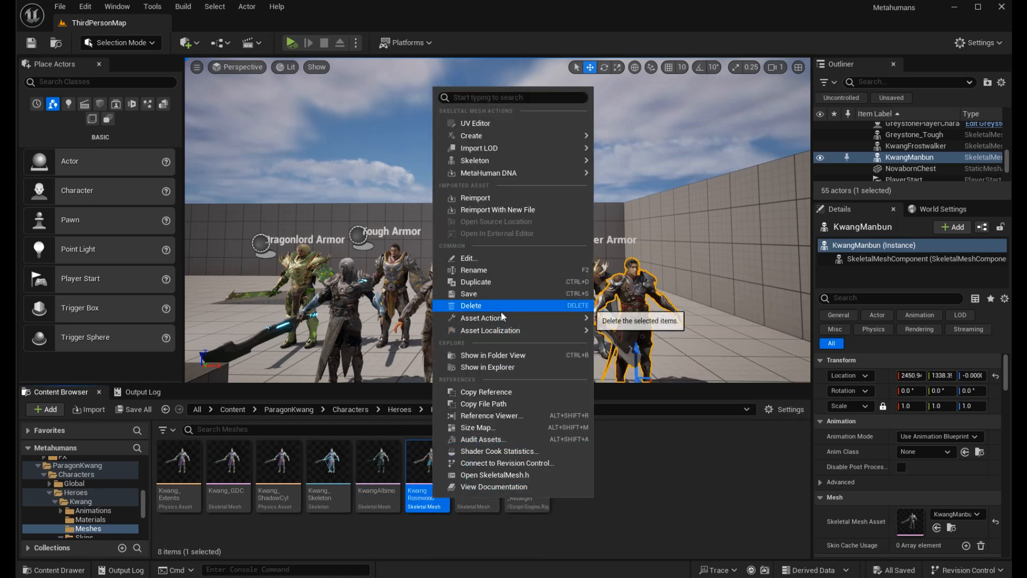
mouse_move(507, 323)
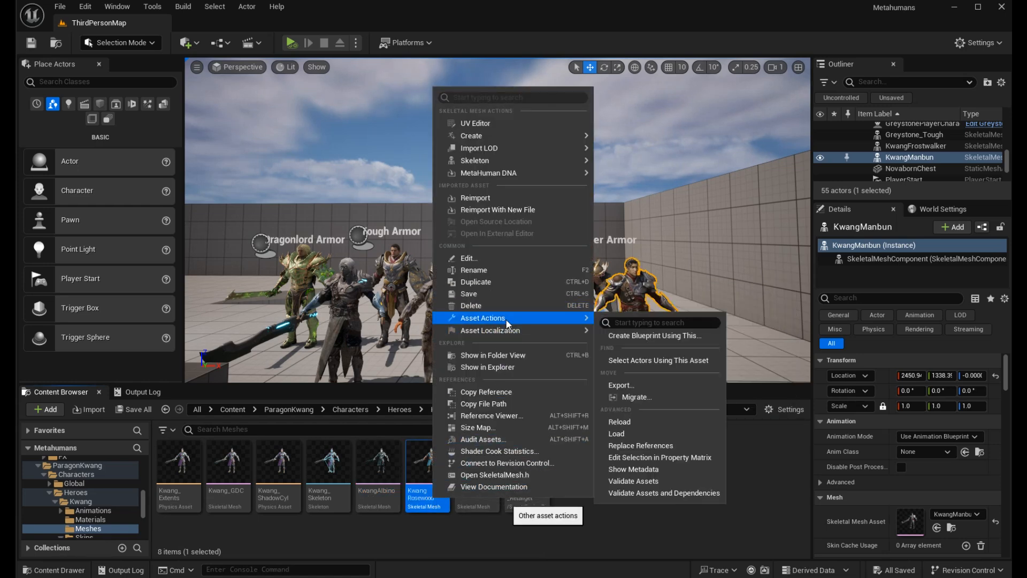
click(647, 384)
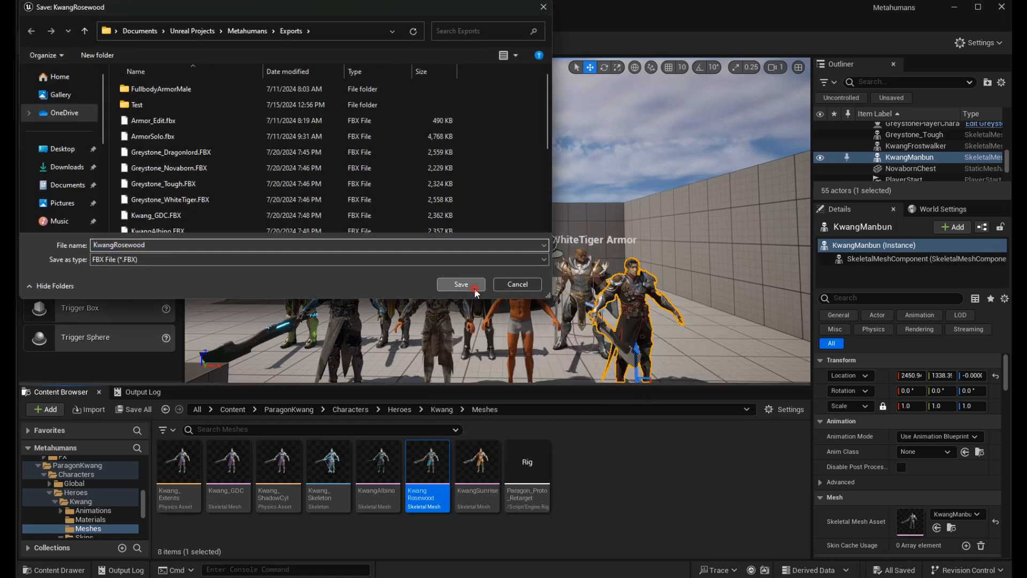
click(439, 284)
click(544, 415)
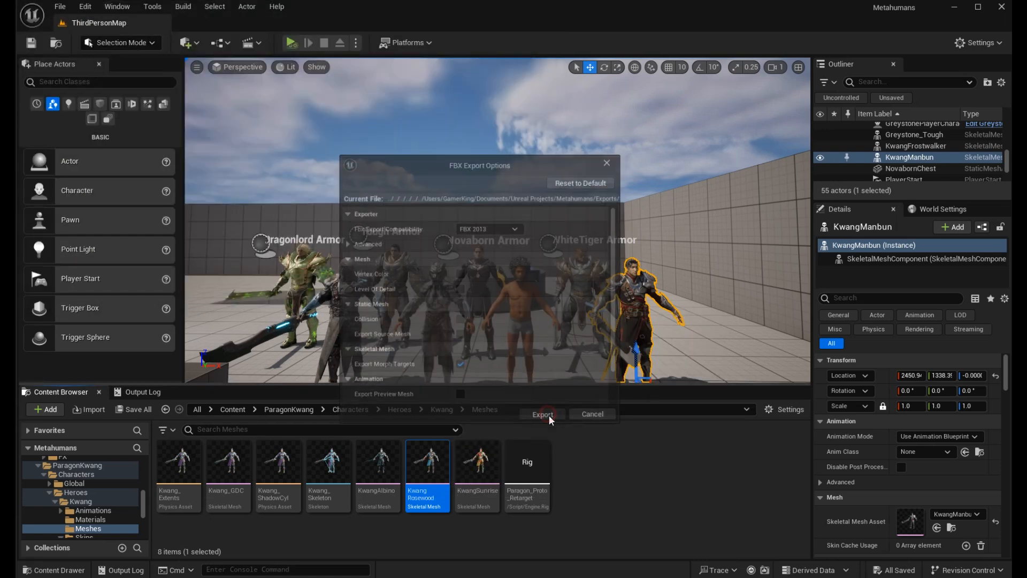
click(596, 467)
- Export the KwangSunrise skeletal mesh as FBX to the Metahumans/Exports folder with the default export options
click(476, 476)
right_click(476, 476)
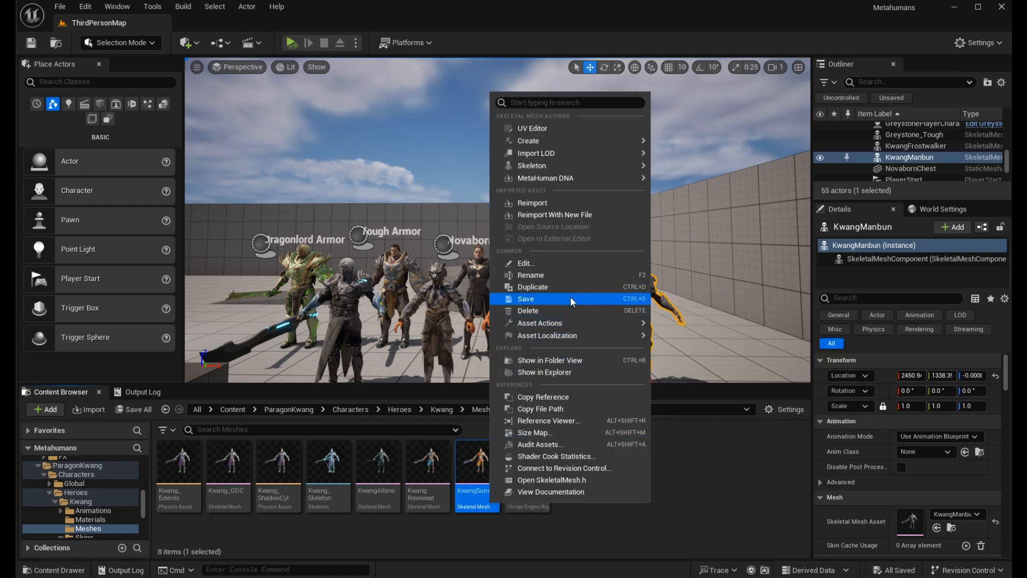
mouse_move(586, 324)
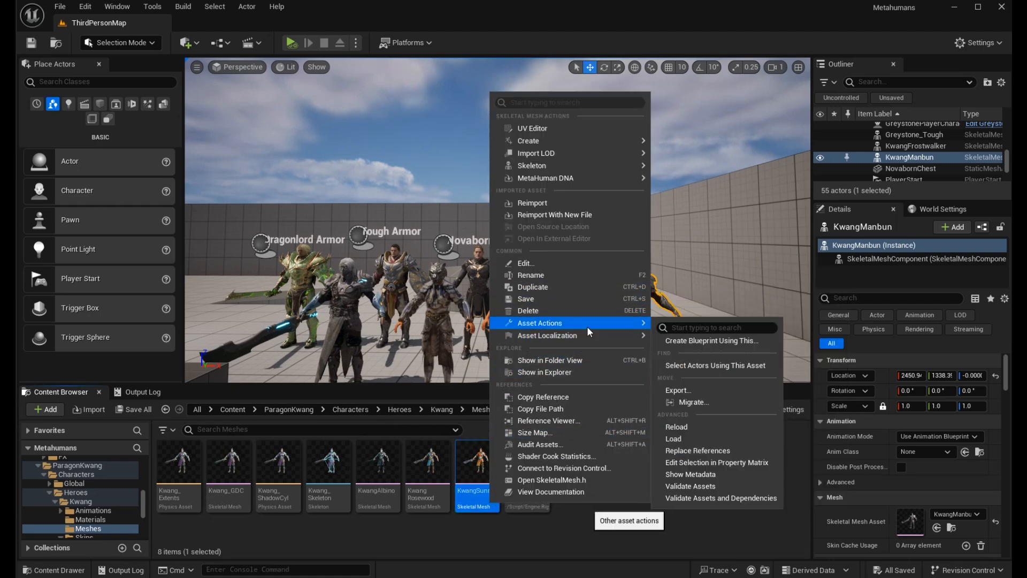
click(686, 394)
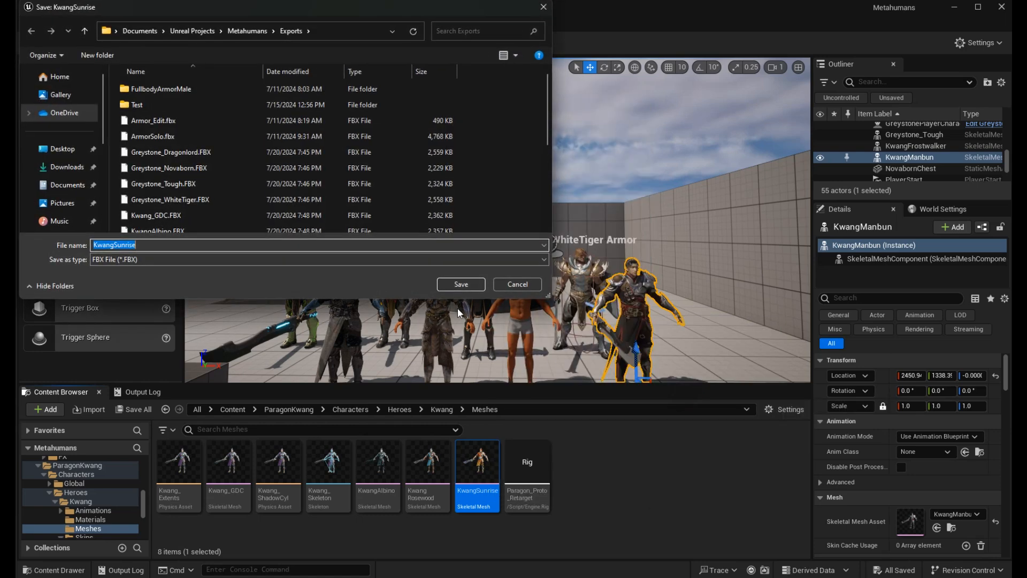
click(459, 284)
click(548, 414)
click(413, 540)
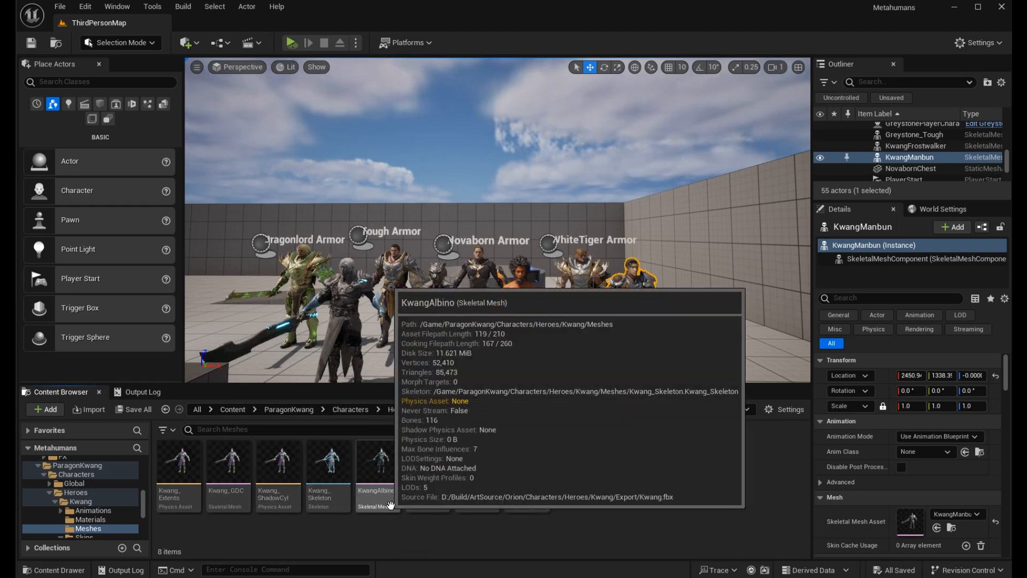
- Open the Meshes folder of the Kwang_Manban skin under the Kwang hero's Skins/Tier2 folder
mouse_move(450, 503)
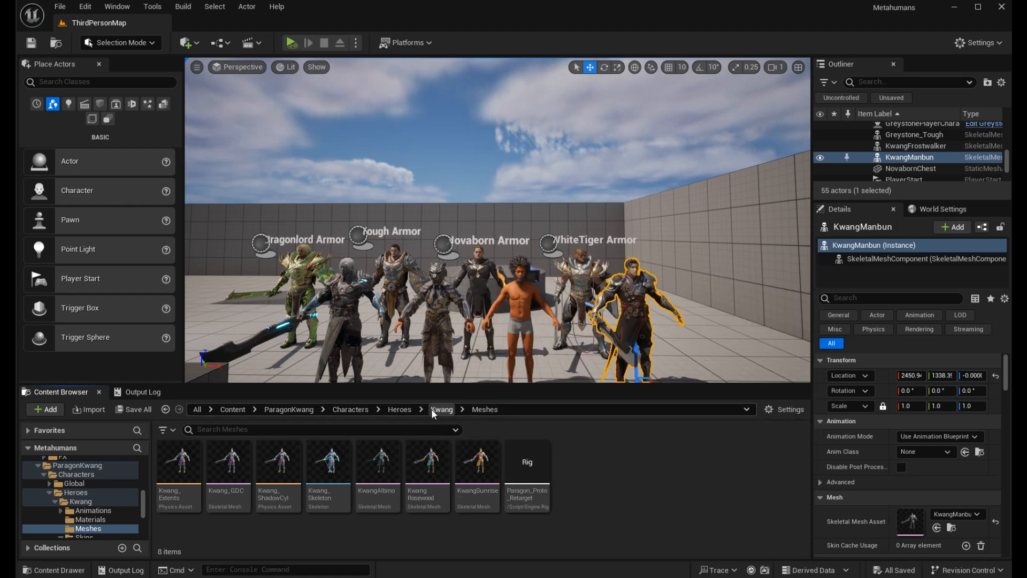
click(398, 409)
double_click(195, 456)
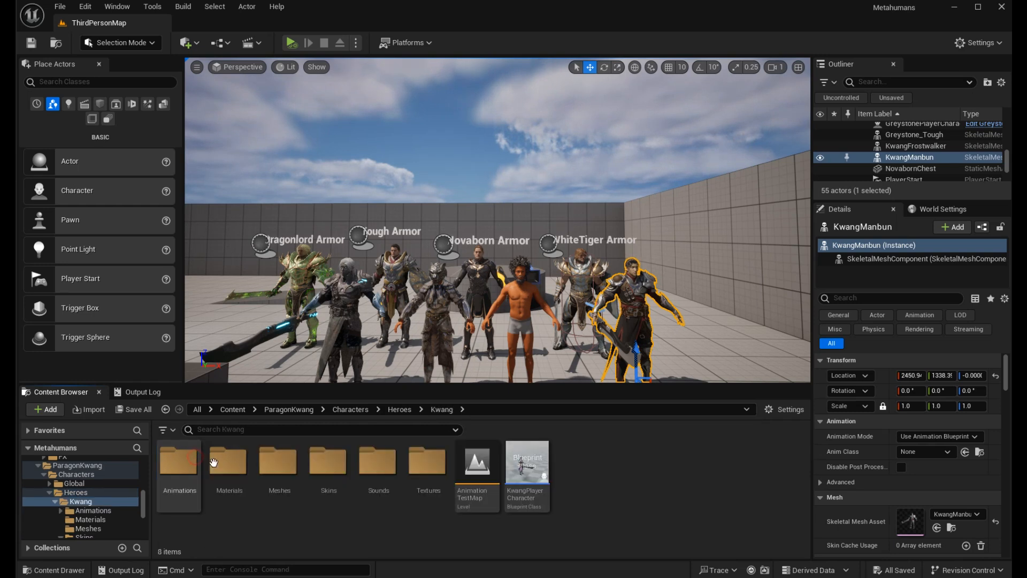
double_click(343, 490)
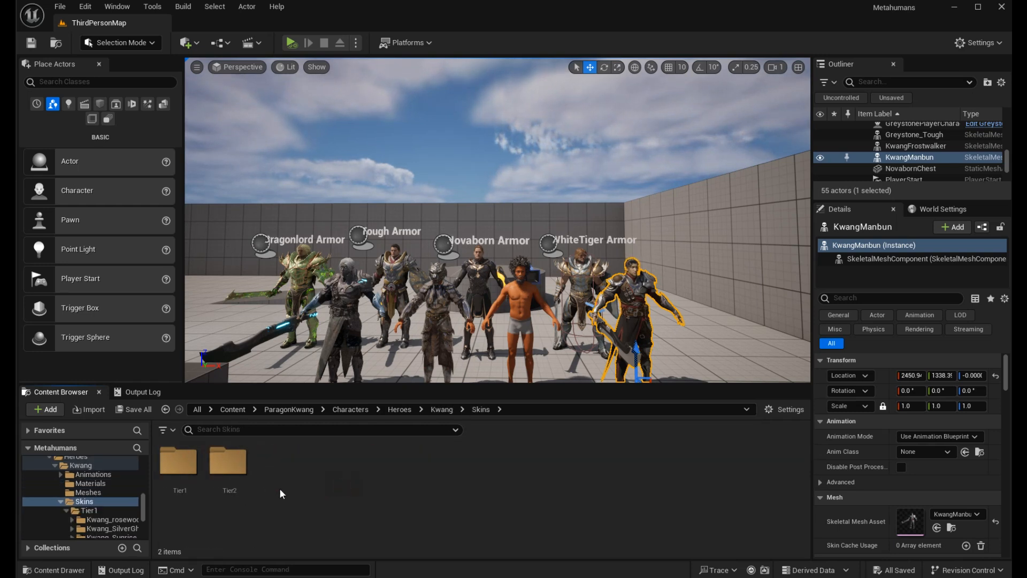
double_click(226, 465)
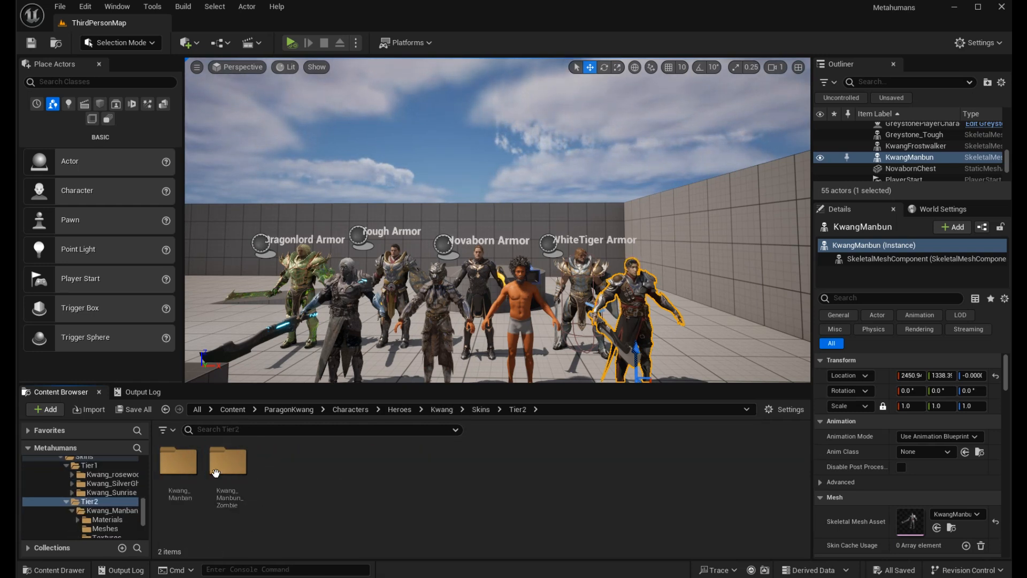
click(190, 469)
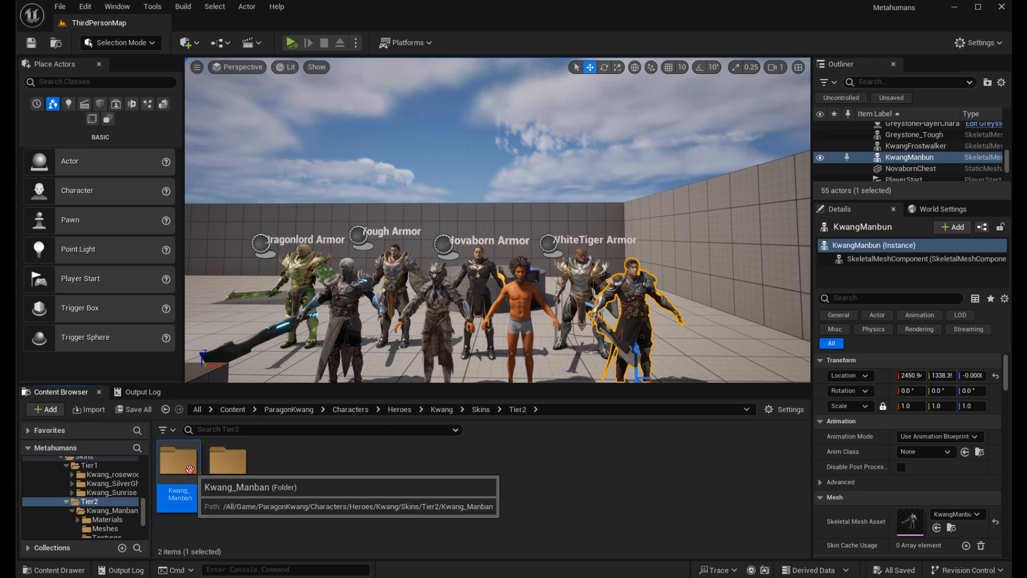
double_click(190, 469)
double_click(236, 497)
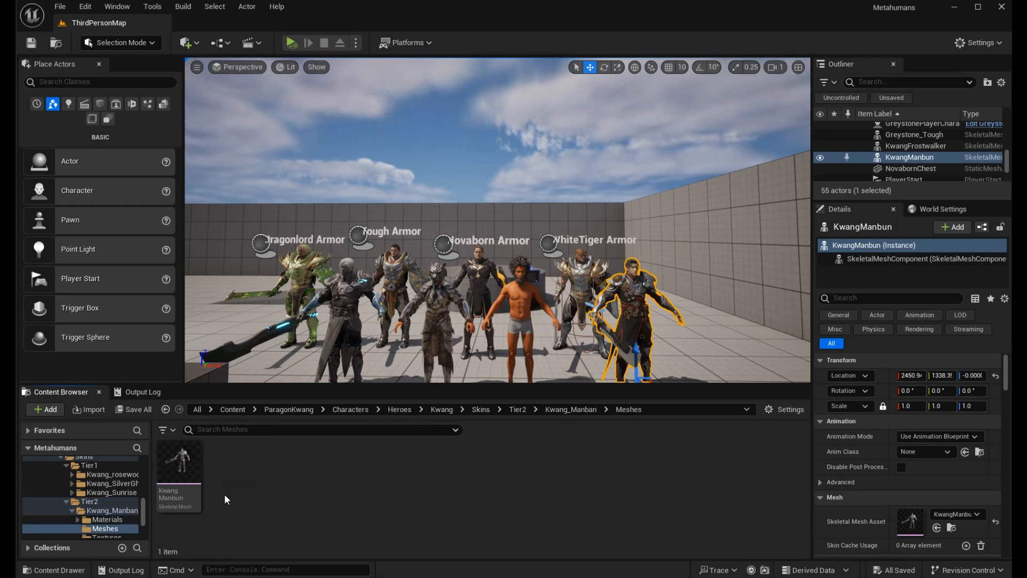
- Export the KwangManbun skeletal mesh as FBX to the Metahumans/Exports folder with the default export options
right_click(185, 476)
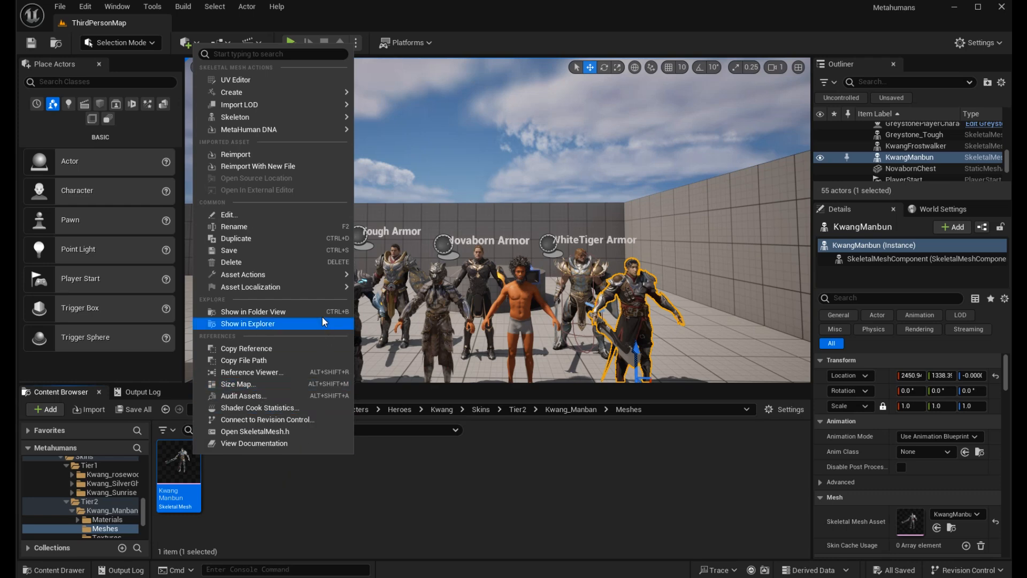
mouse_move(319, 273)
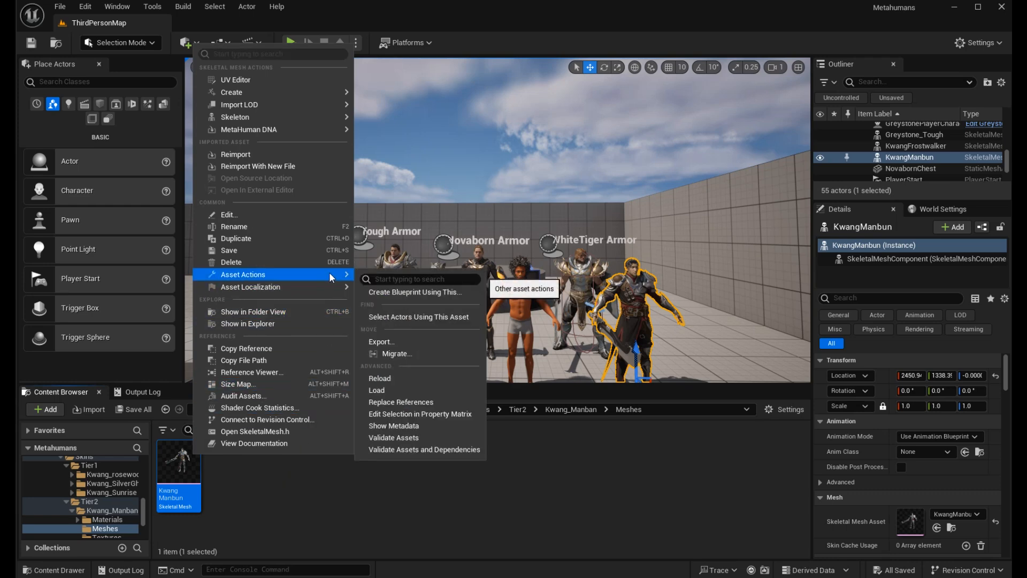
click(433, 343)
click(457, 289)
click(542, 416)
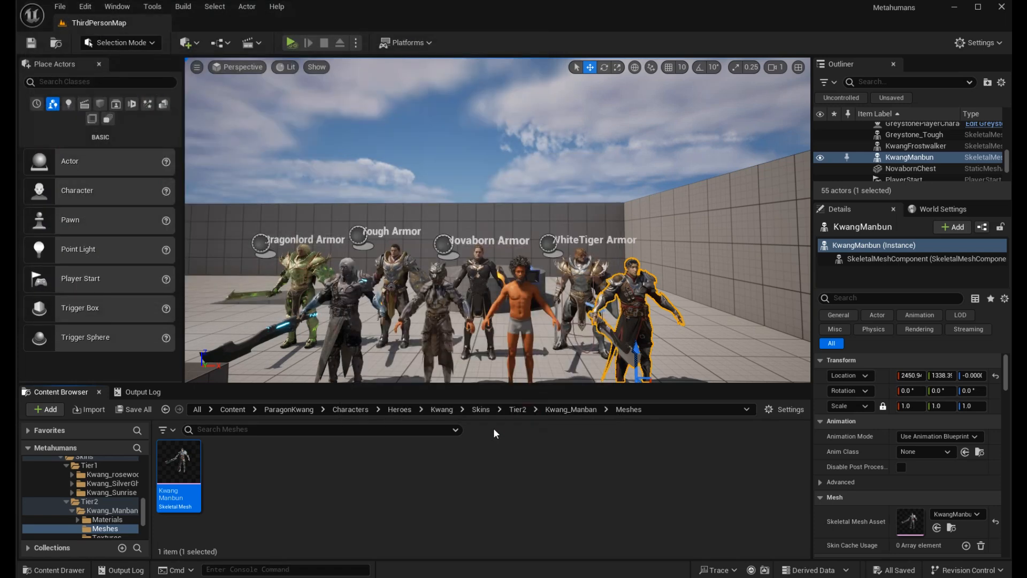
- Export the KwangFrostwalker skeletal mesh from Tier2/Kwang_Manbun_Zombie/Meshes as FBX to the Metahumans/Exports folder with the default export options
click(522, 409)
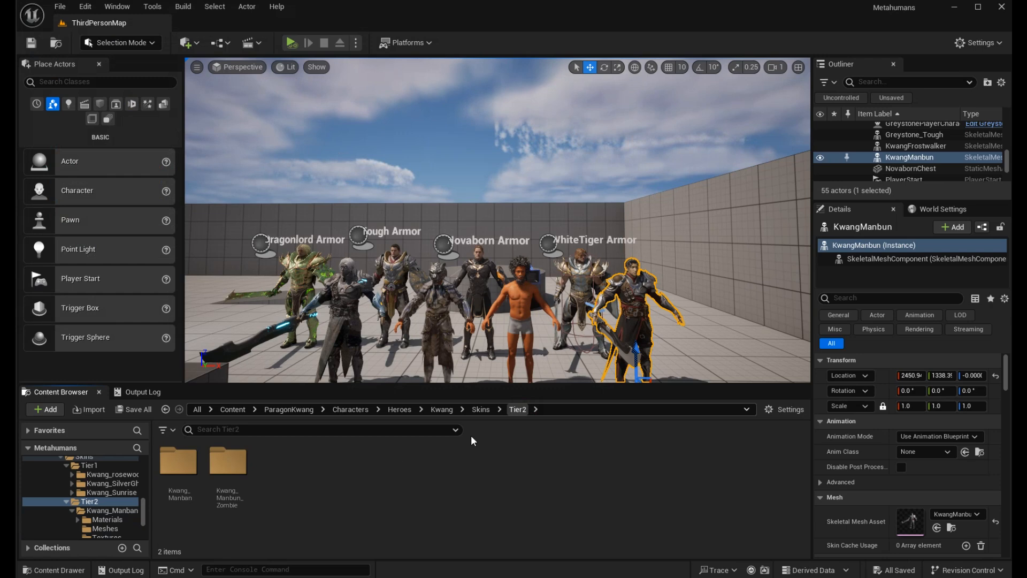
double_click(235, 464)
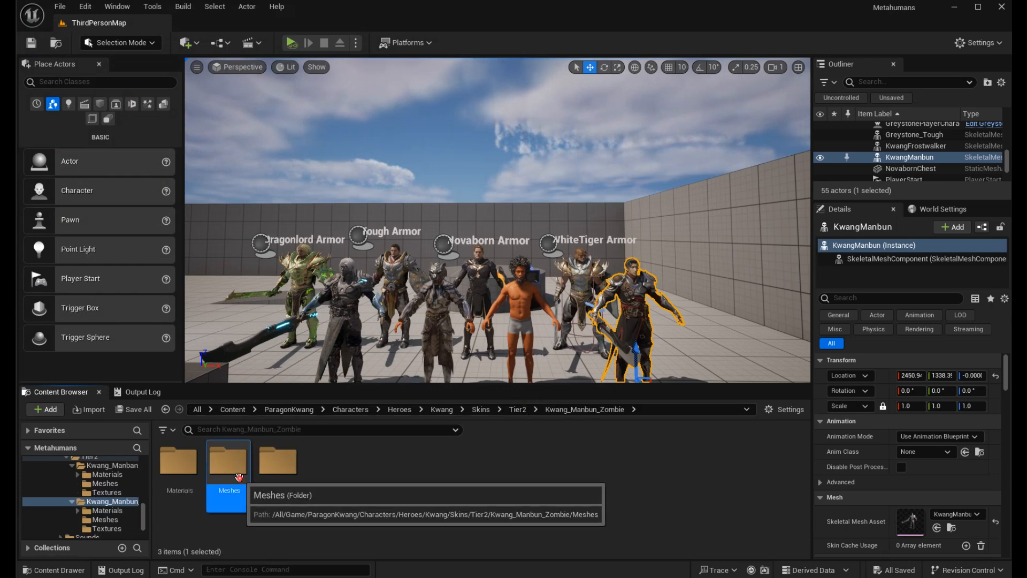
double_click(236, 470)
right_click(191, 458)
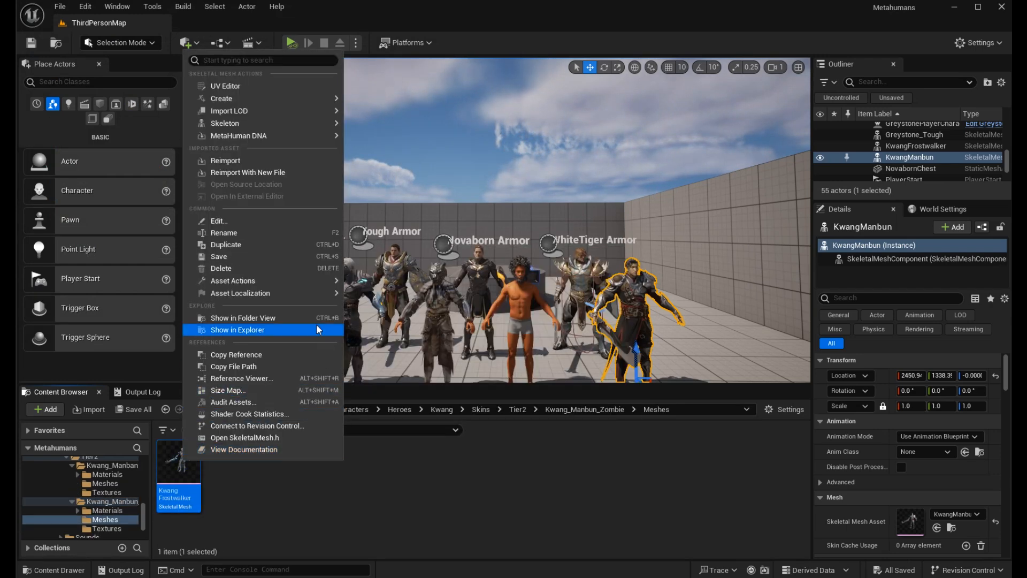
mouse_move(288, 281)
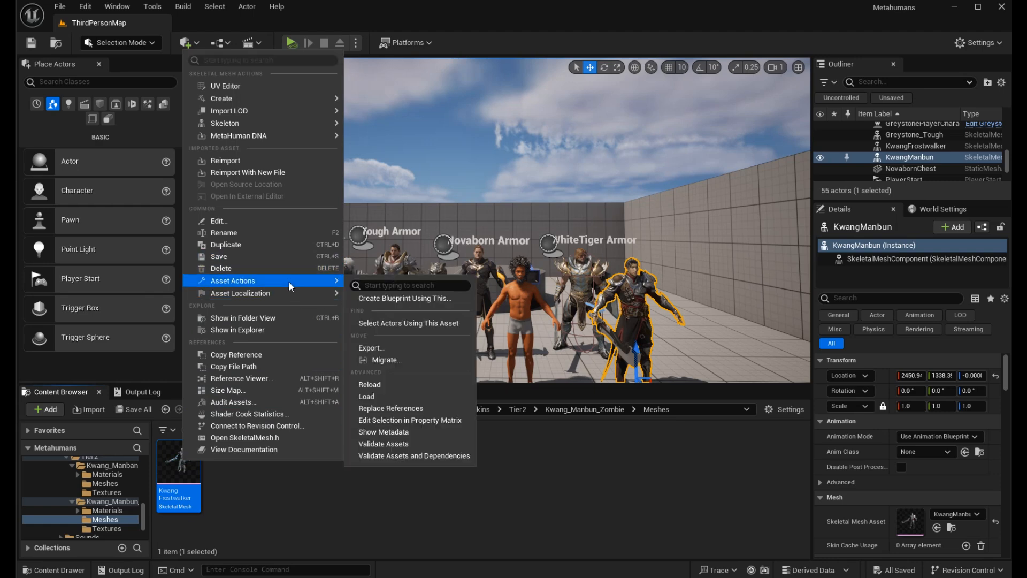
click(400, 347)
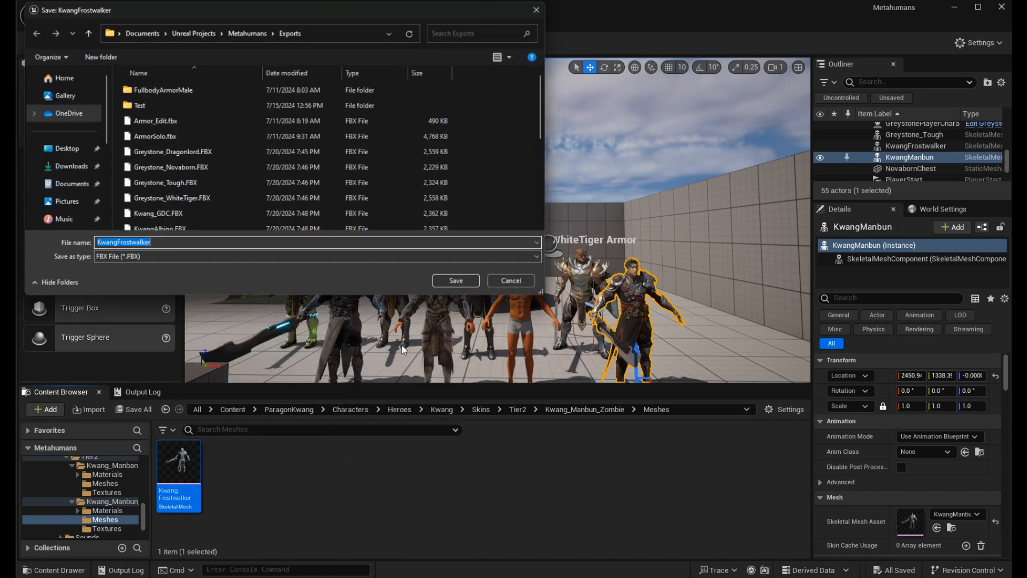
click(456, 285)
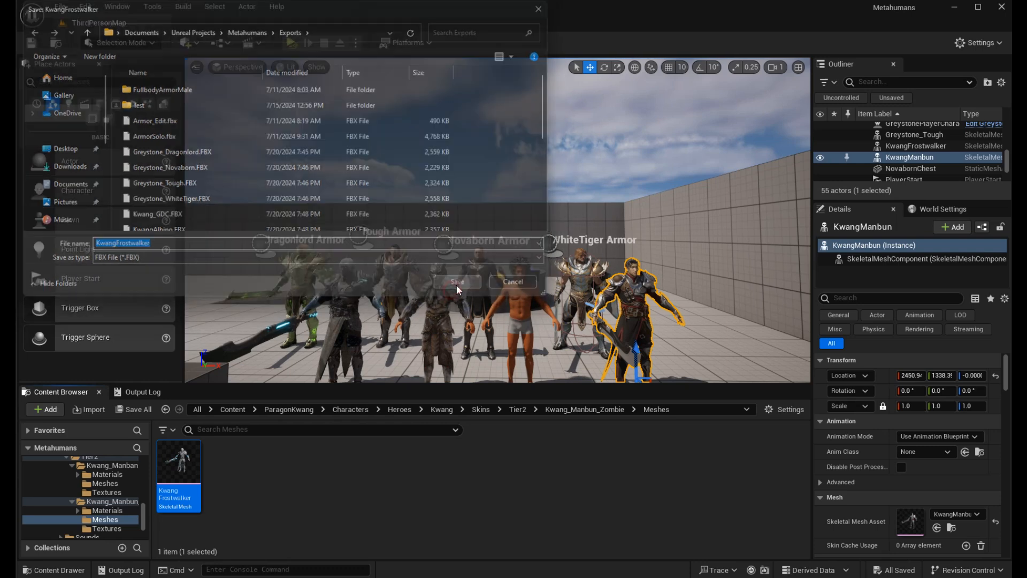
click(541, 396)
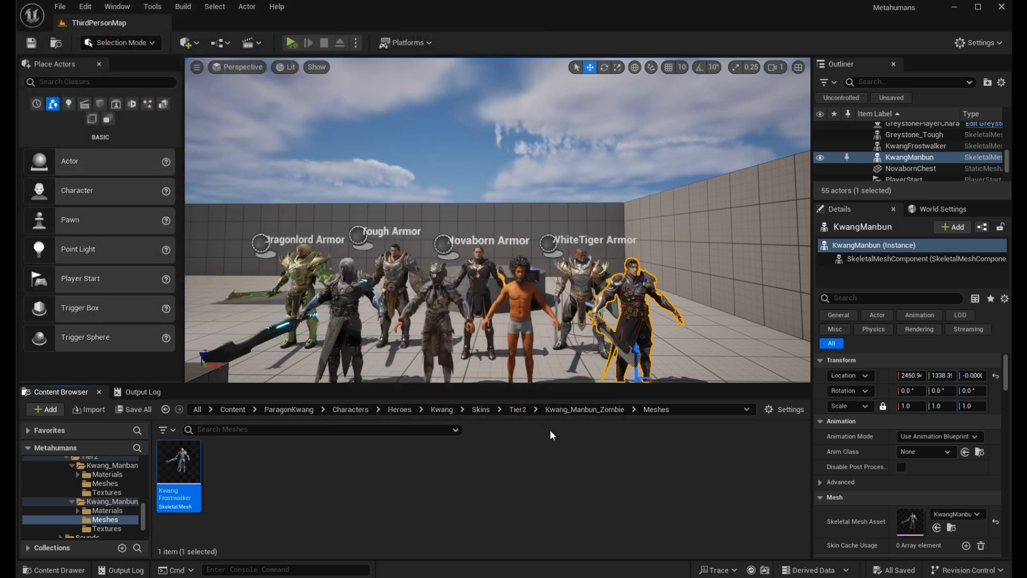
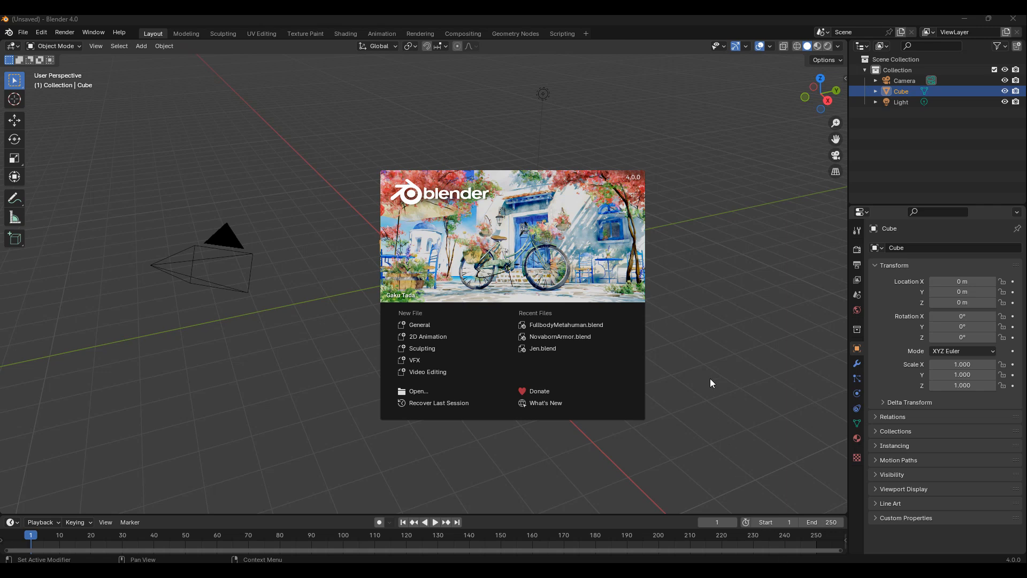
- Switch to Blender, dismiss the splash screen and delete the default cube from the new scene
click(667, 279)
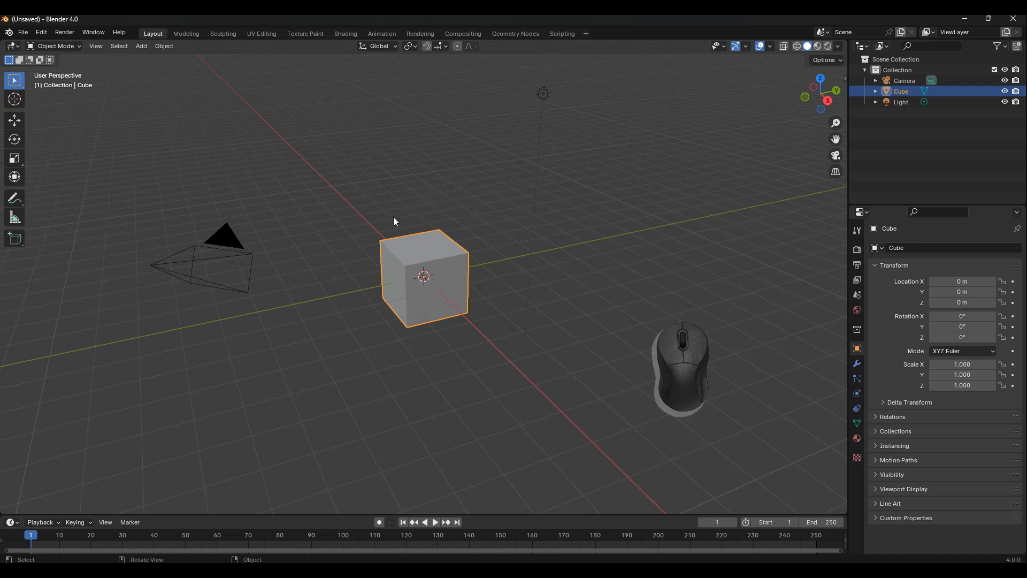
middle_drag(418, 210, 739, 194)
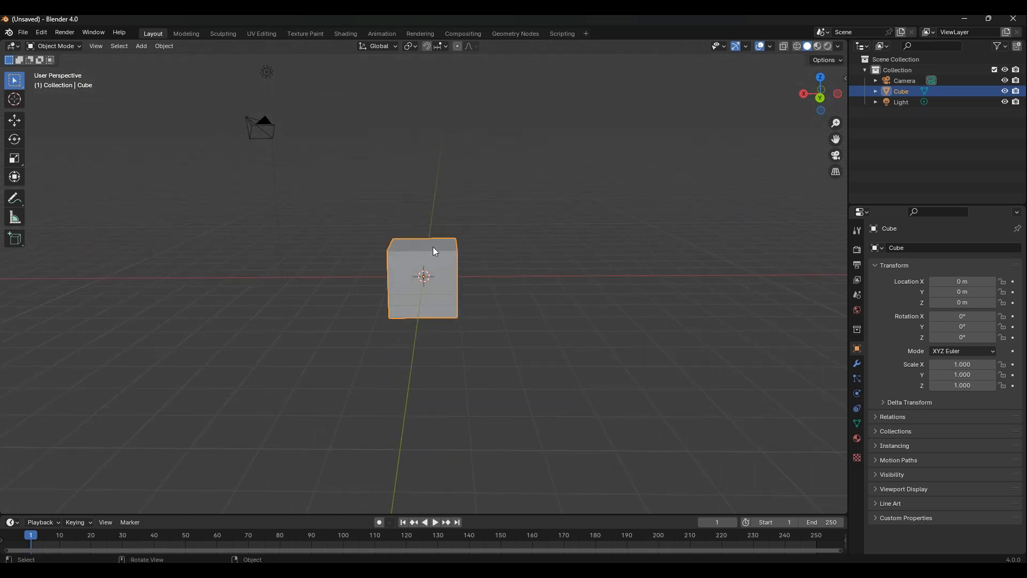
scroll(432, 246, up, 1)
scroll(433, 250, up, 2)
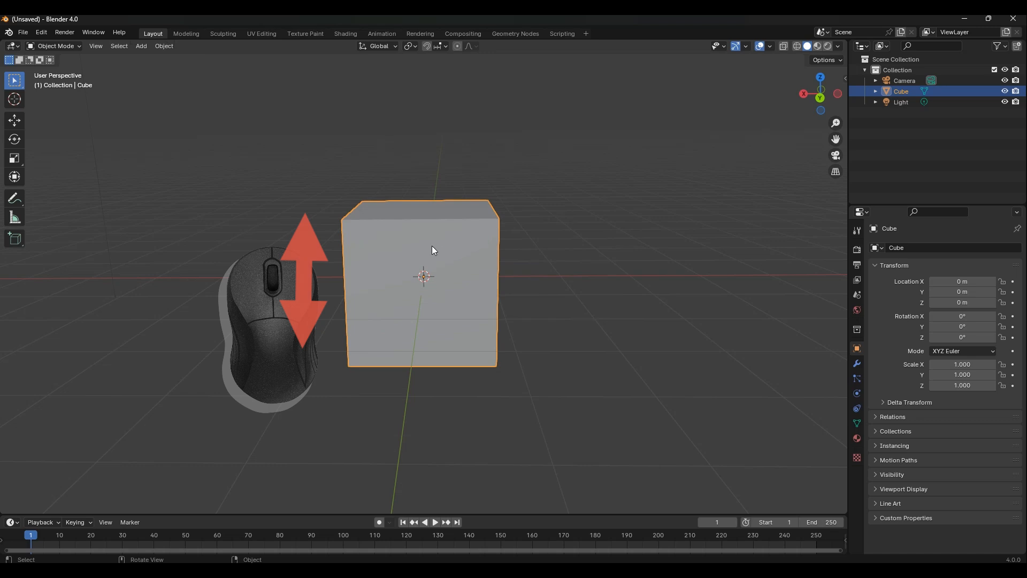
scroll(434, 250, down, 3)
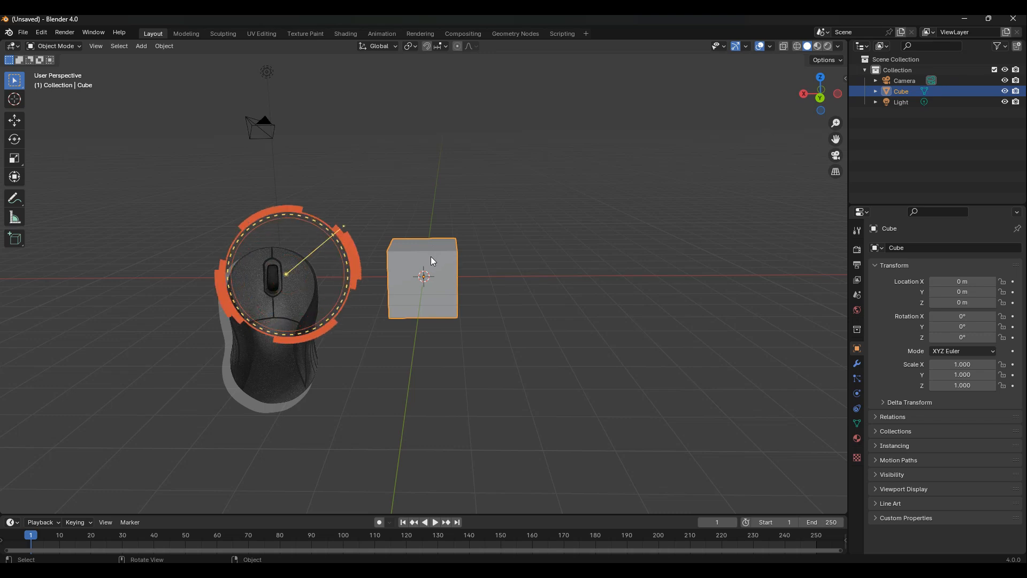
shift+middle_drag(435, 273, 446, 231)
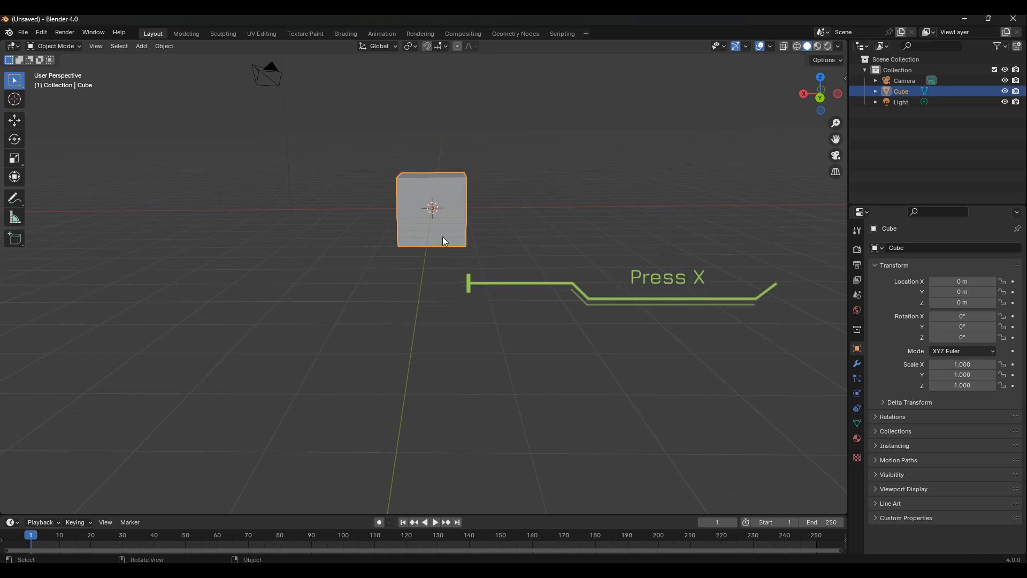
key(x)
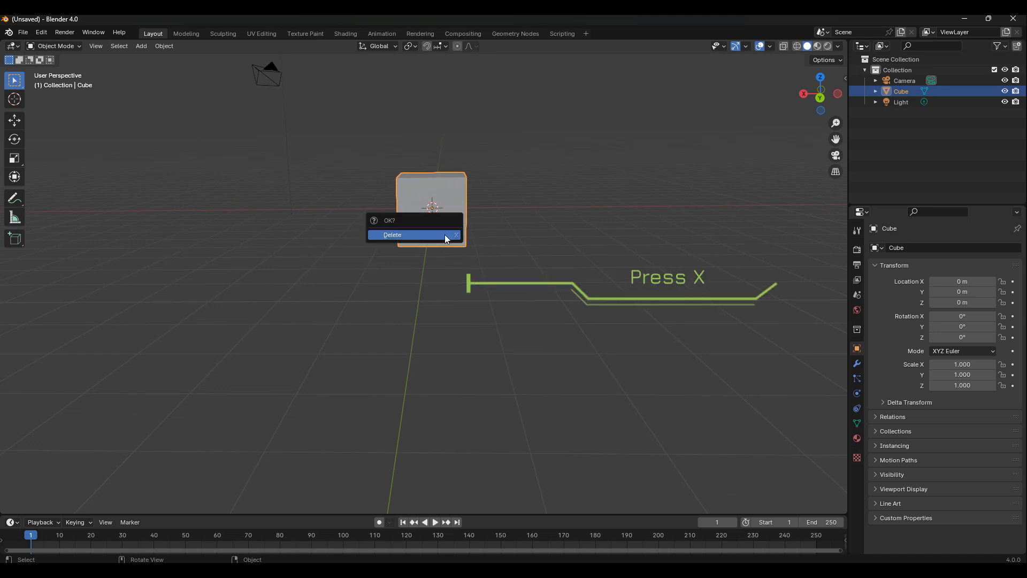
click(444, 234)
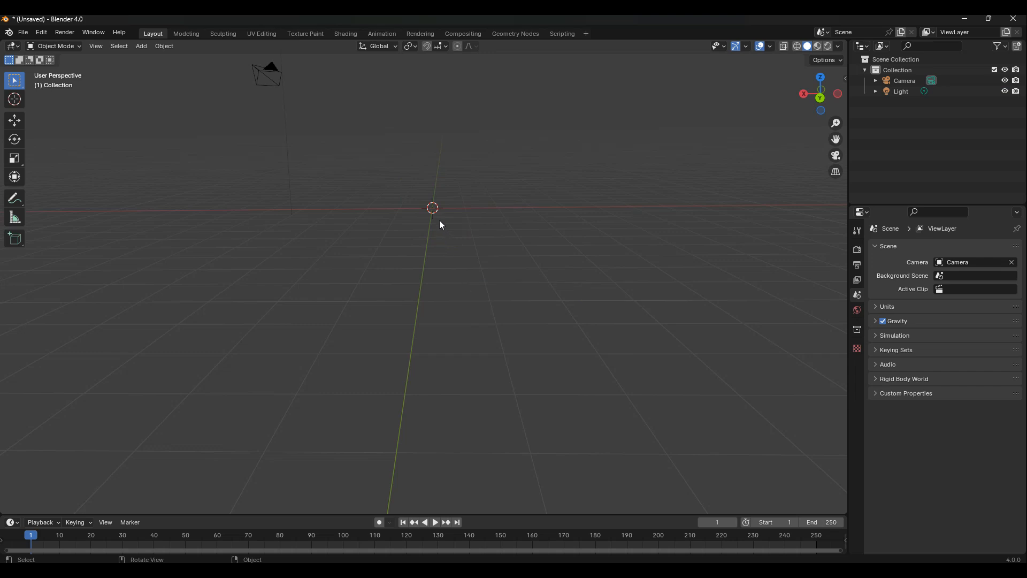
- Open the choice of file formats for importing a model into the Blender scene
click(30, 31)
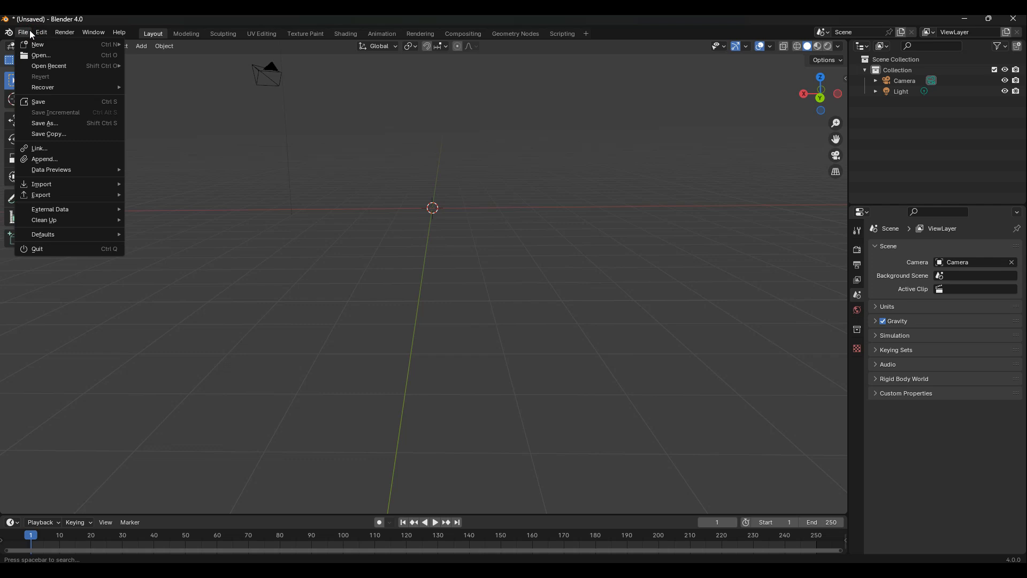
mouse_move(54, 182)
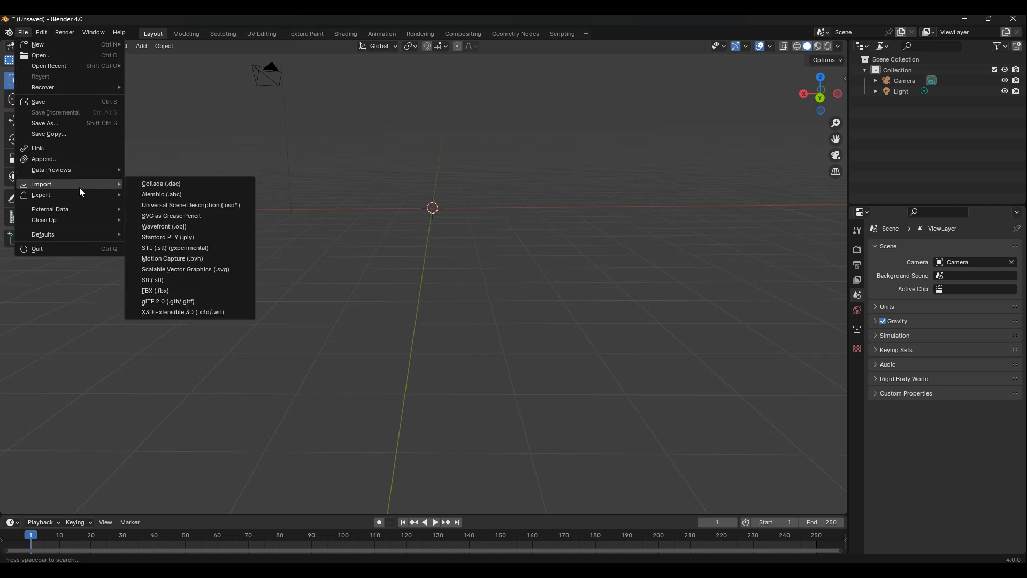
- Import Greystone_Tough.FBX from the Exports folder of the Metahumans project inside Unreal Projects
click(169, 292)
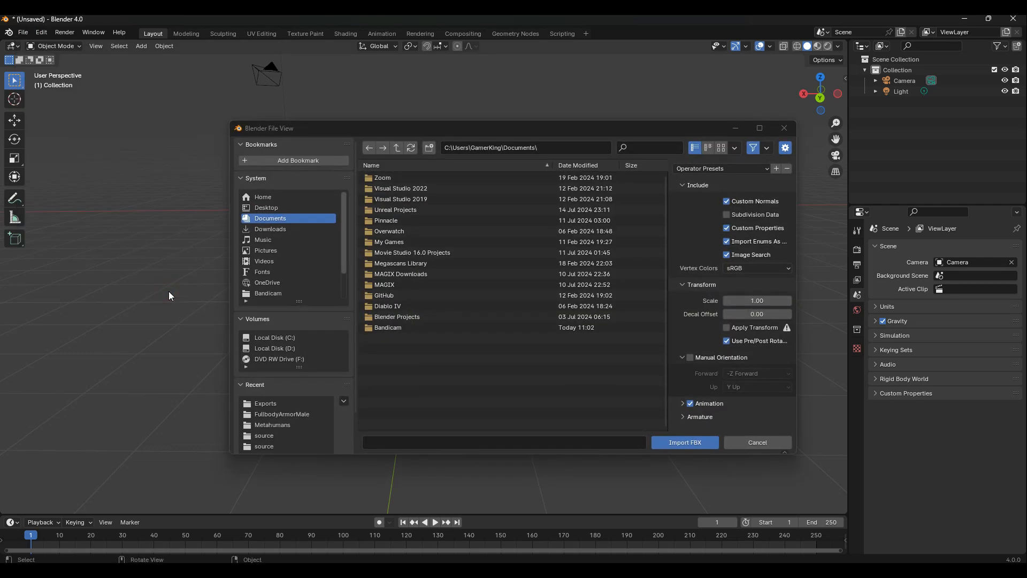
click(411, 210)
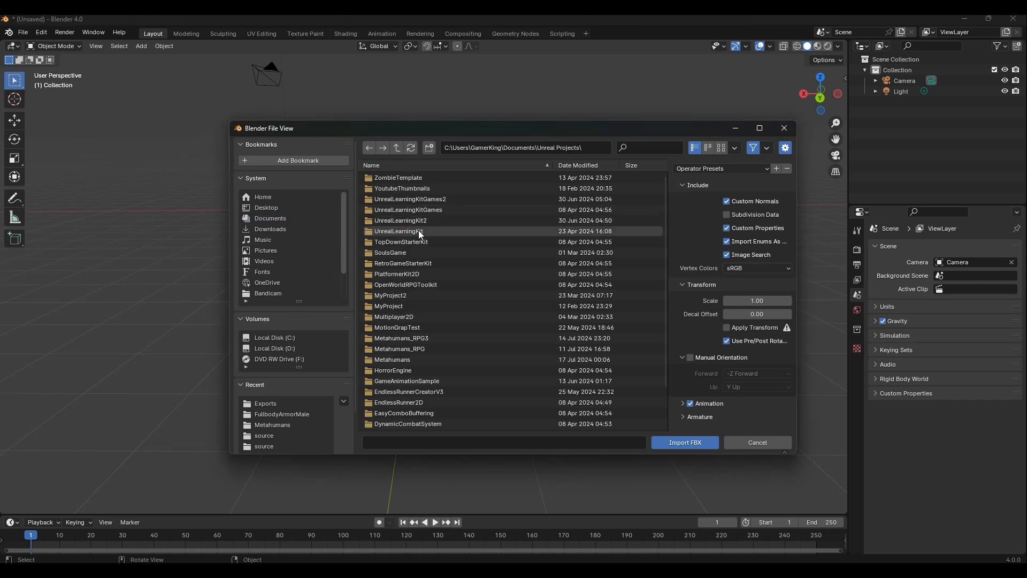
click(410, 359)
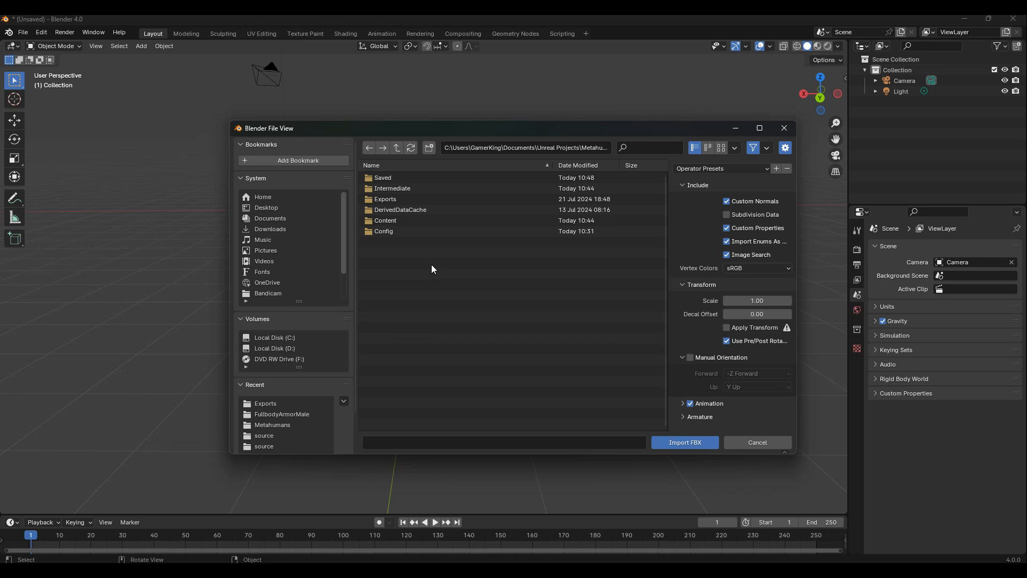
click(389, 199)
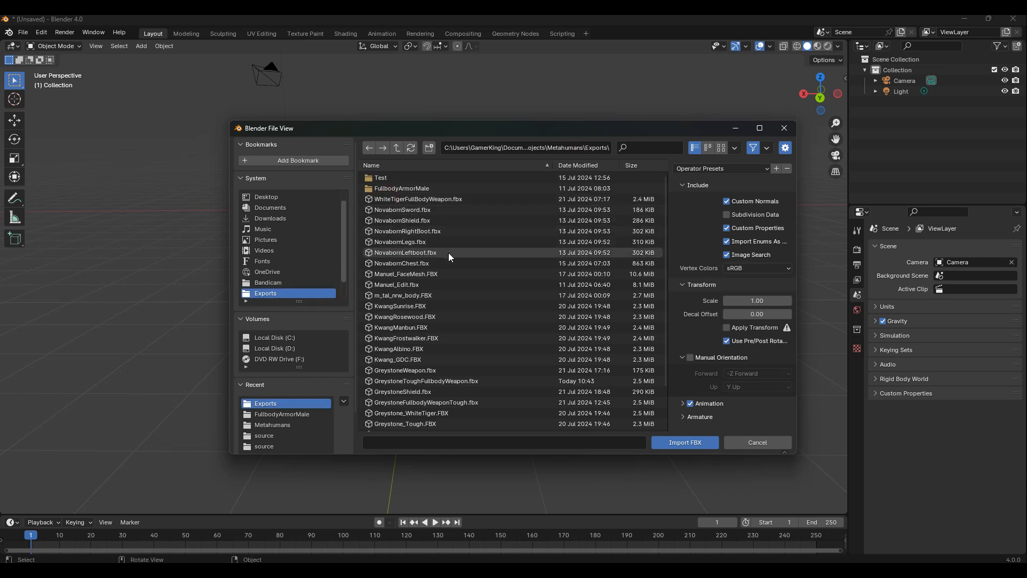
scroll(437, 315, down, 1)
scroll(435, 337, down, 2)
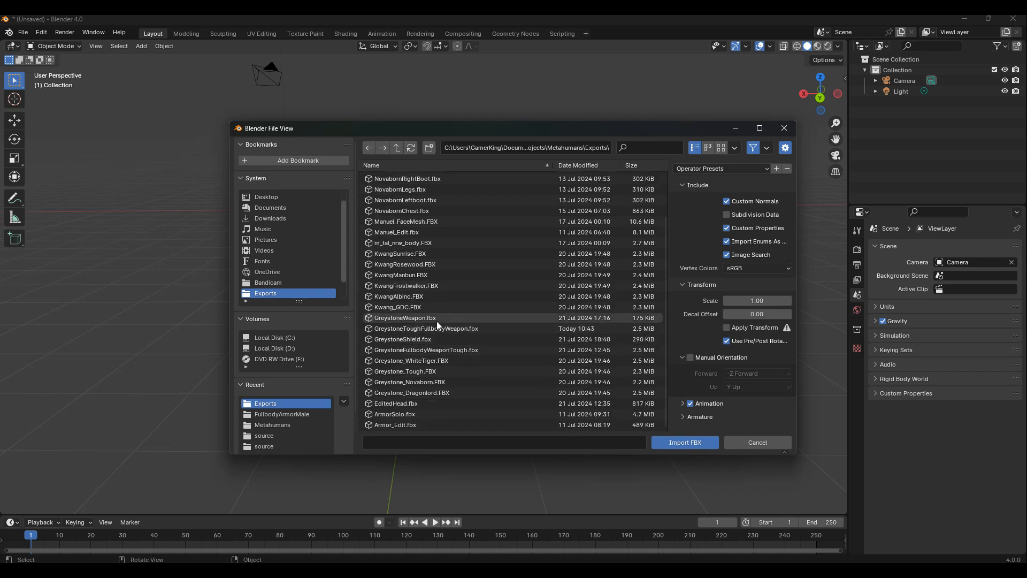
click(425, 371)
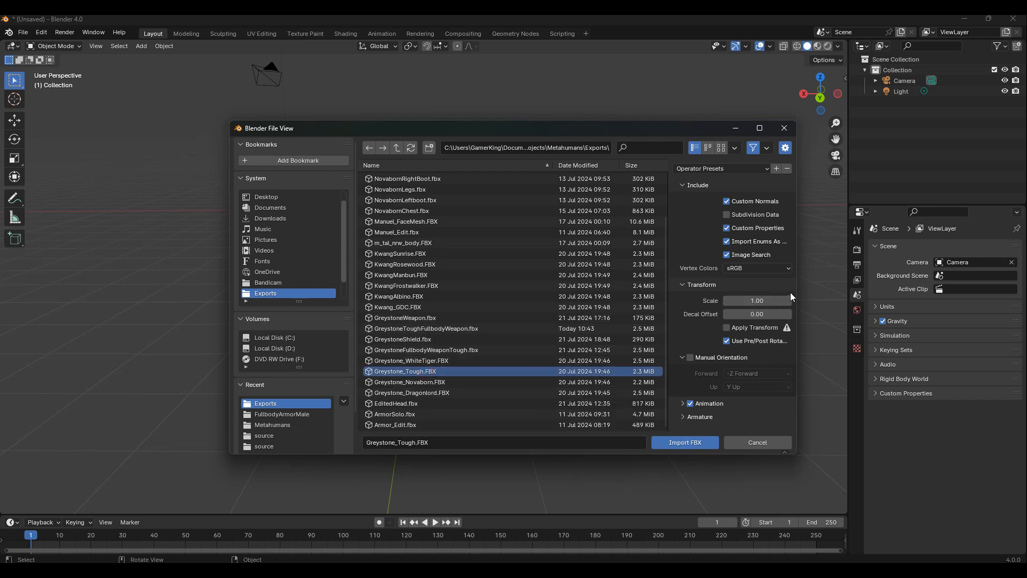
click(700, 441)
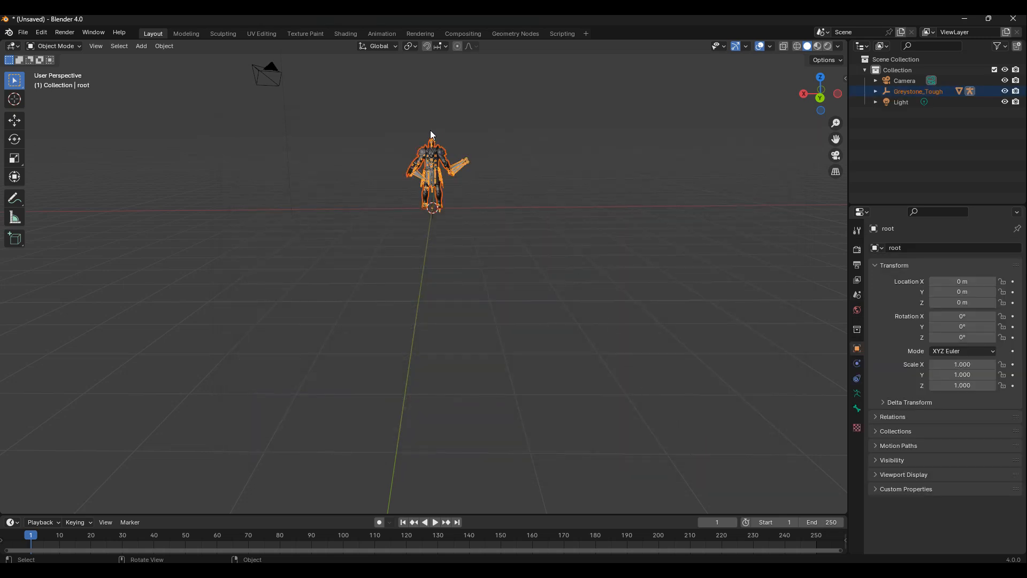
- Select the imported Greystone body mesh and enter Edit Mode on it
scroll(425, 130, up, 8)
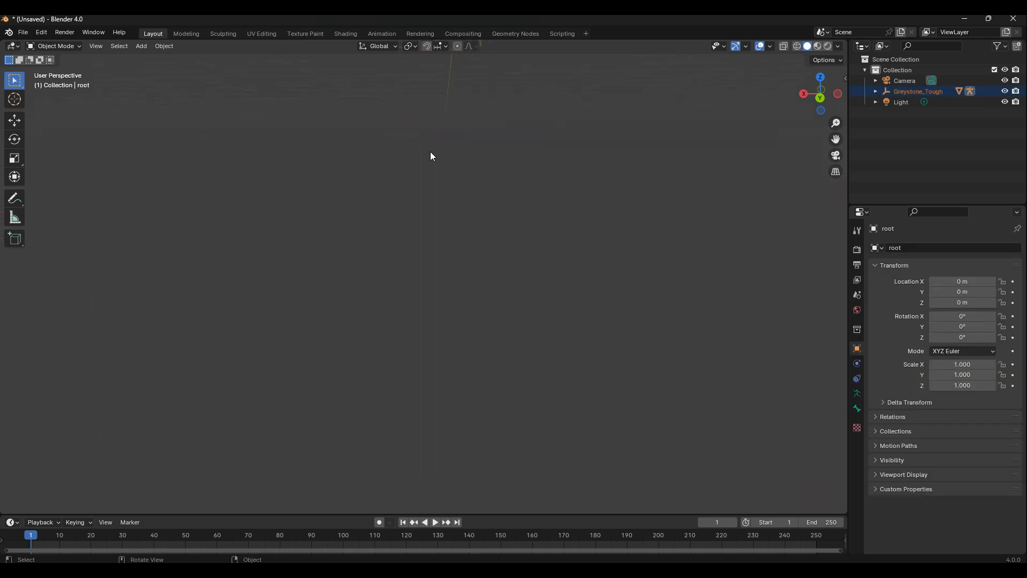
shift+middle_drag(447, 114, 463, 482)
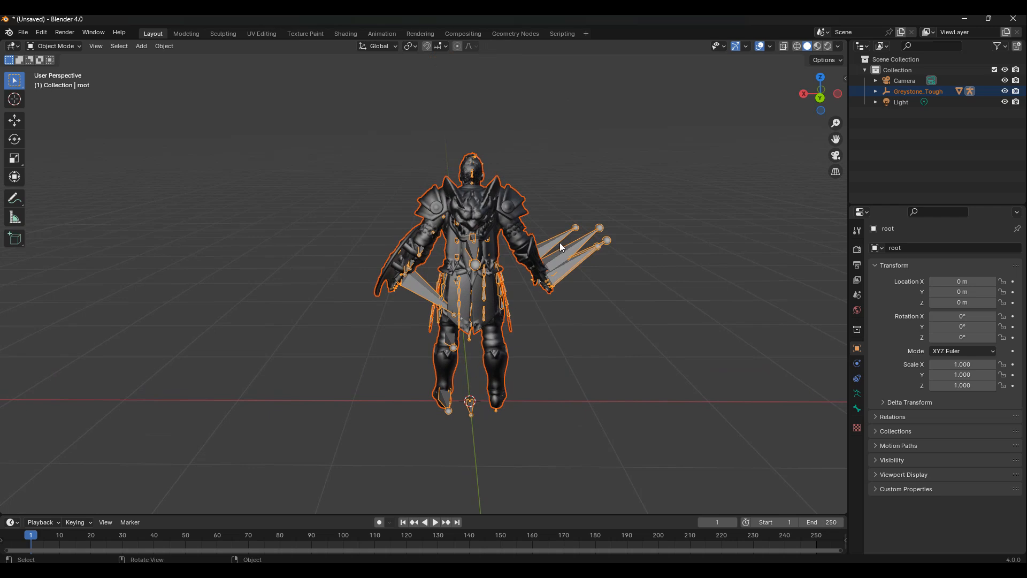
middle_drag(376, 179, 593, 173)
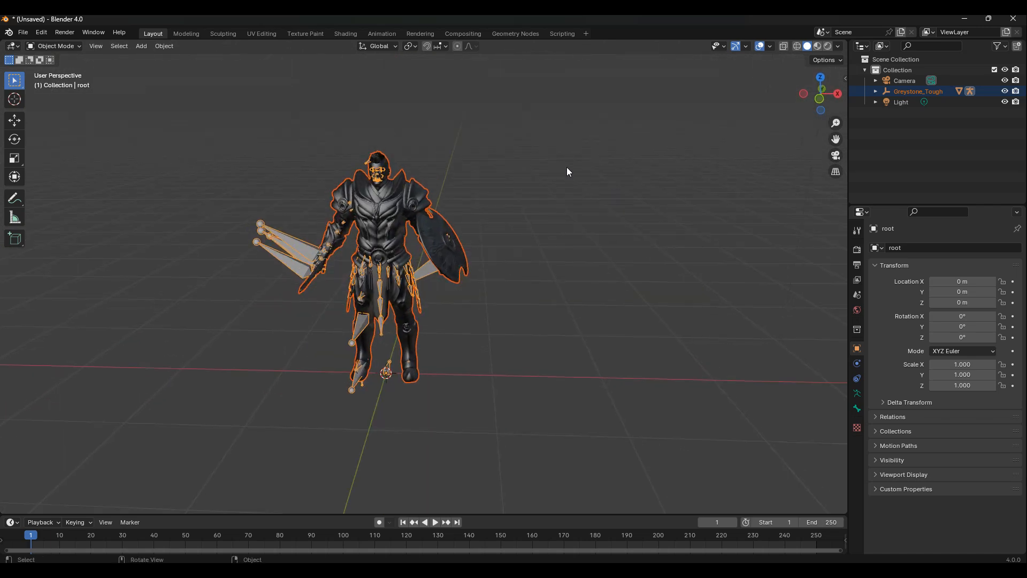
scroll(400, 150, up, 2)
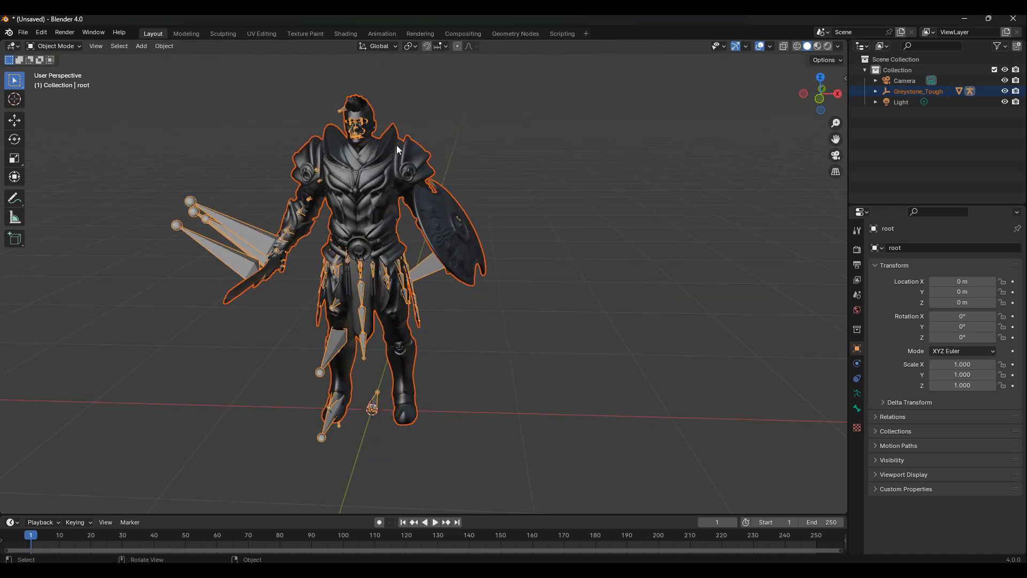
click(352, 182)
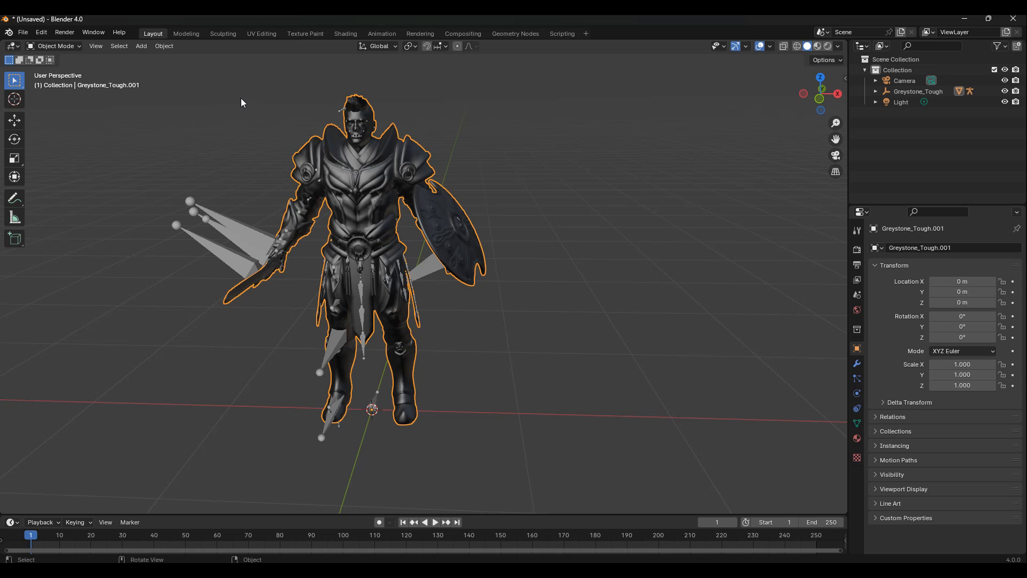
click(67, 47)
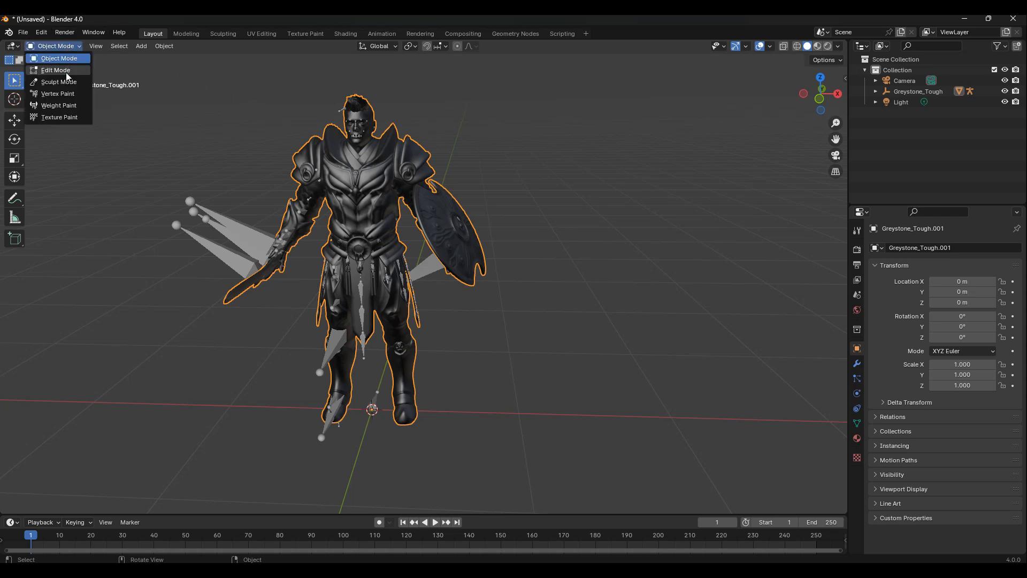
click(60, 70)
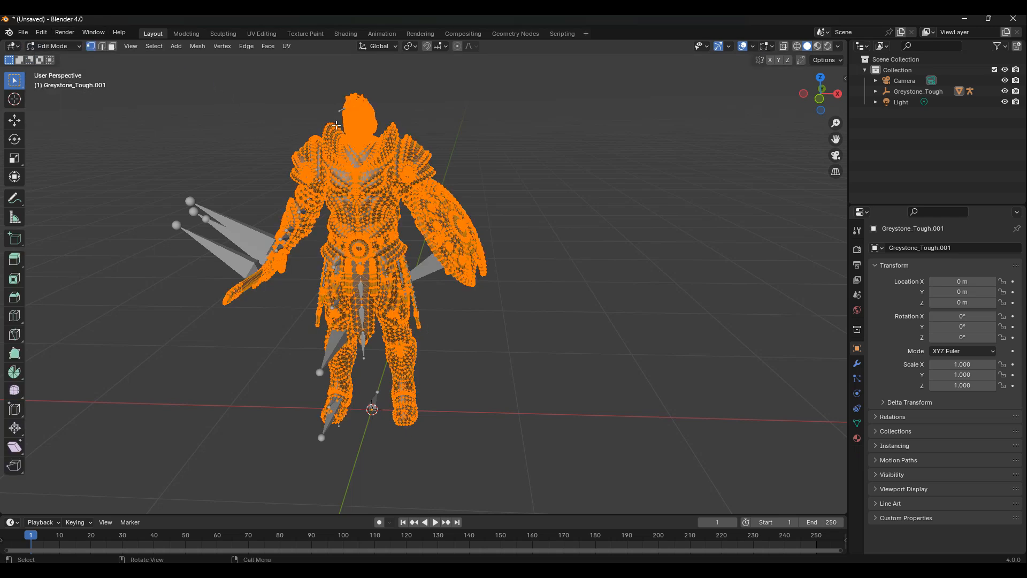
- Switch to face selection with wireframe shading and clear the selection on the mesh
click(113, 47)
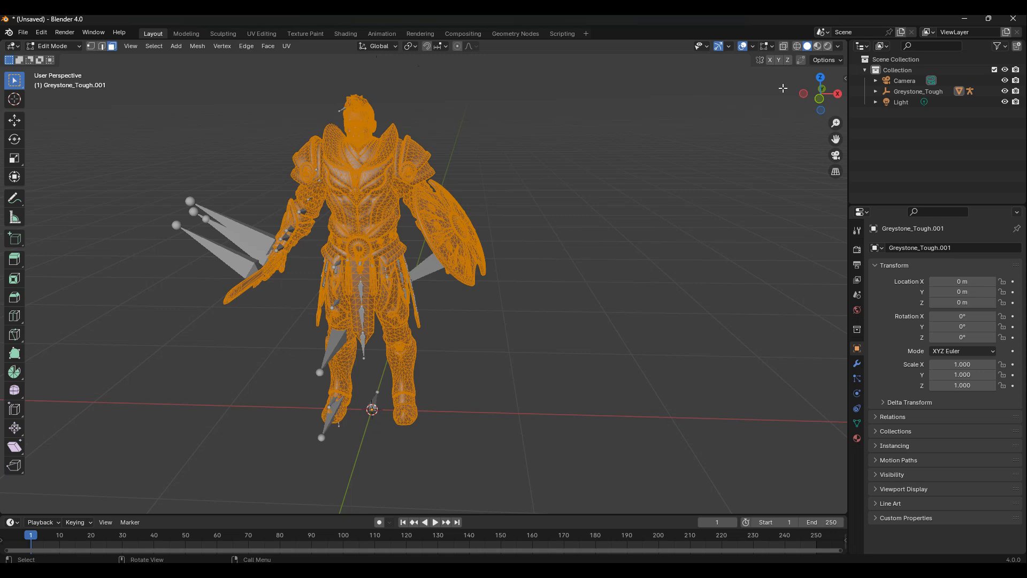
click(796, 48)
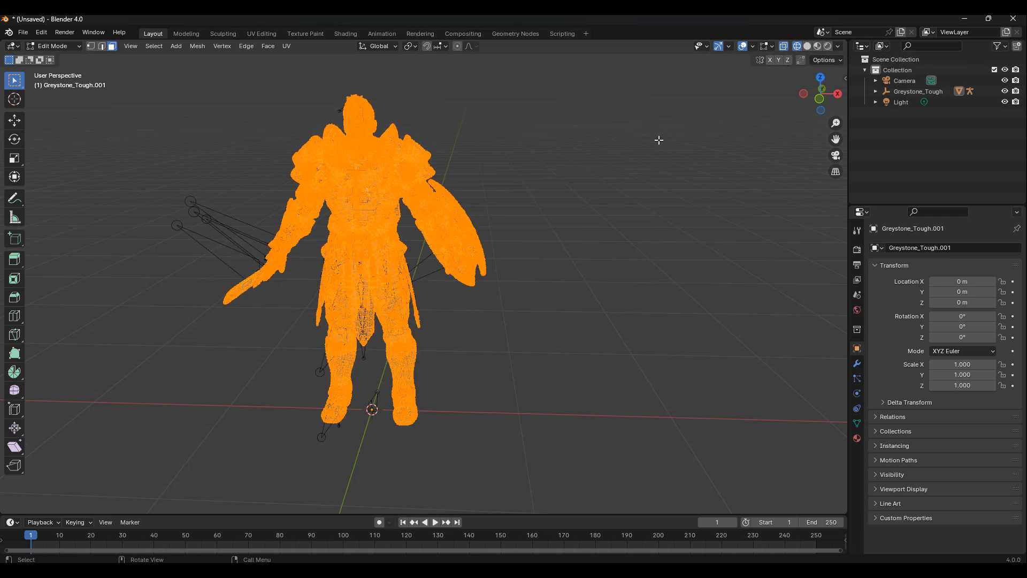
click(491, 159)
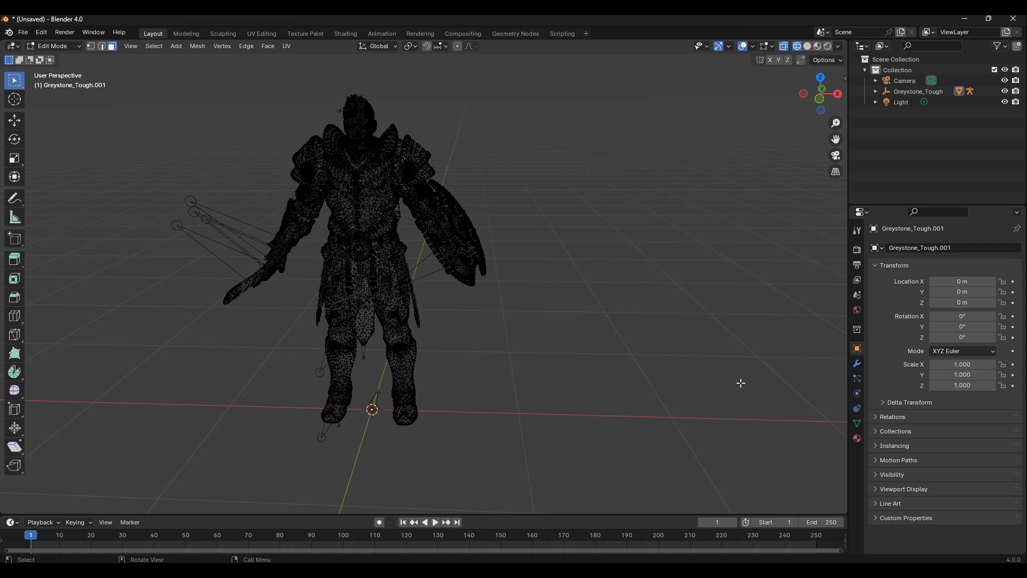
- Select the faces assigned to the M_Greystone_Tough_head_skin and M_Greystone_Tough_Hair_Demo materials
click(856, 438)
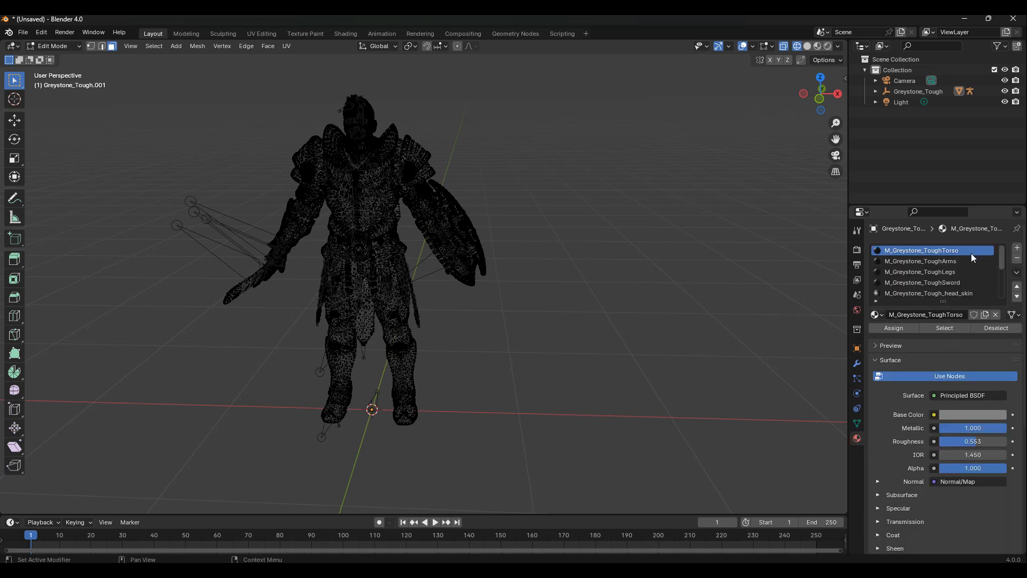
click(942, 294)
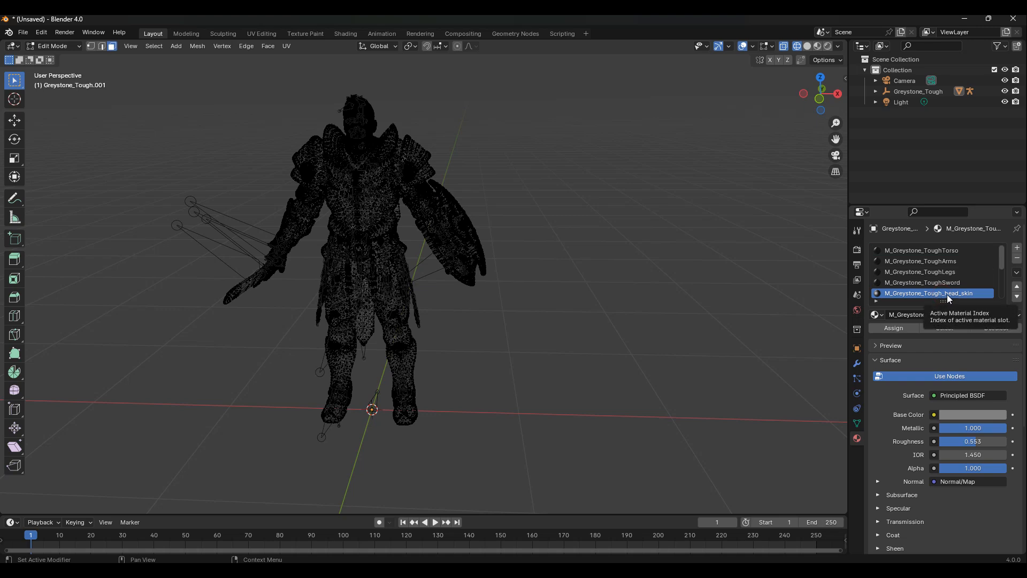
click(944, 328)
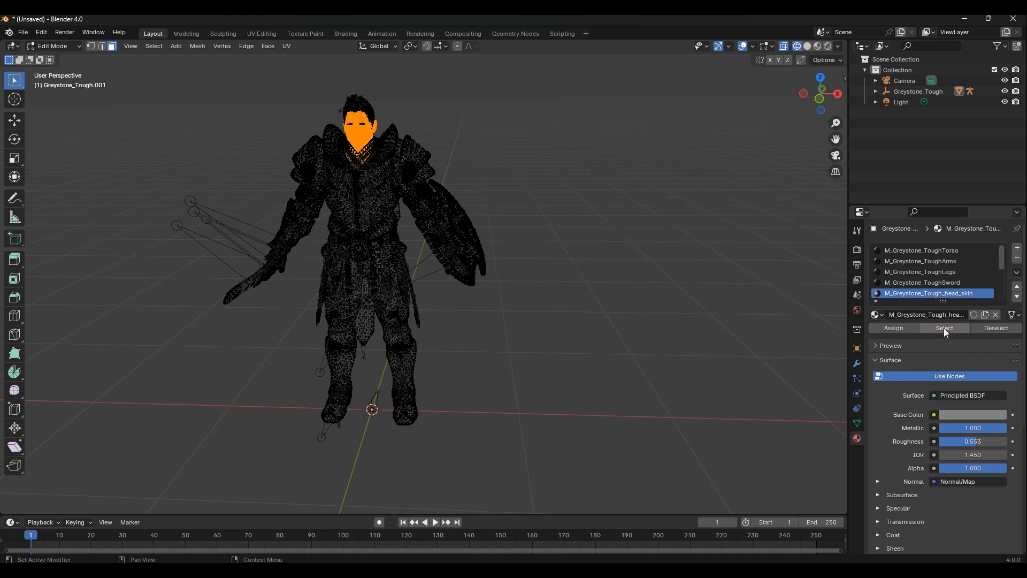
scroll(961, 276, down, 1)
scroll(961, 280, down, 1)
click(957, 283)
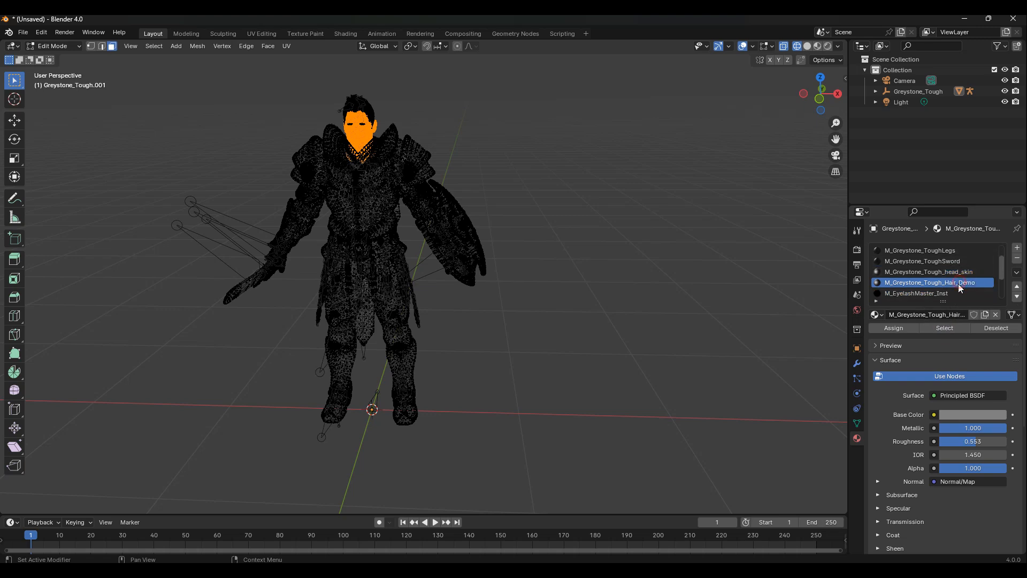
click(950, 328)
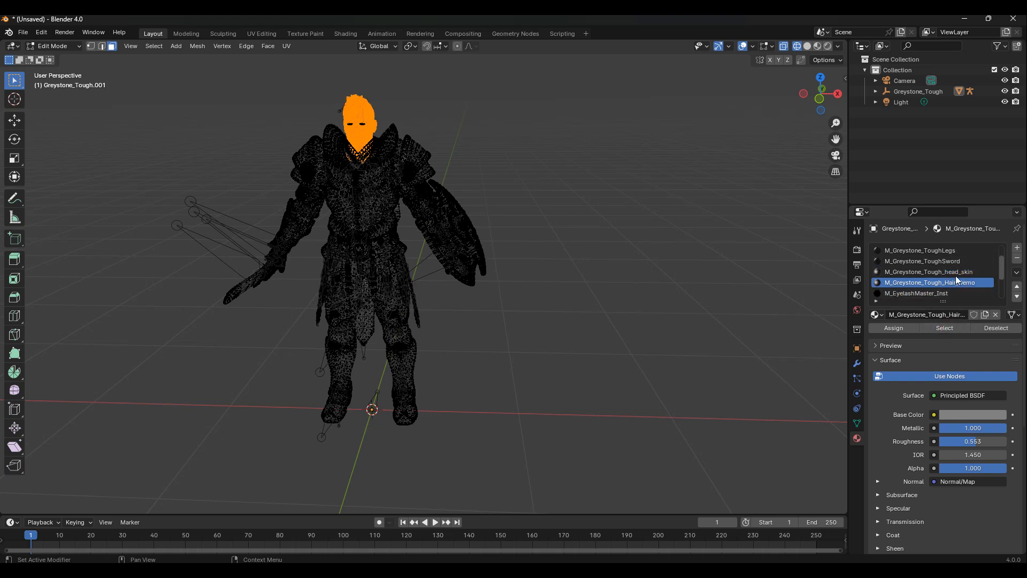
- Add the faces assigned to M_EyelashMaster_Inst, M_Greystone_EyeRefractive_Inst, M_Eye_Occlusion, M_TearLine_Inst2 and M_Mouth_MId_color to the selection
scroll(955, 276, down, 1)
click(936, 282)
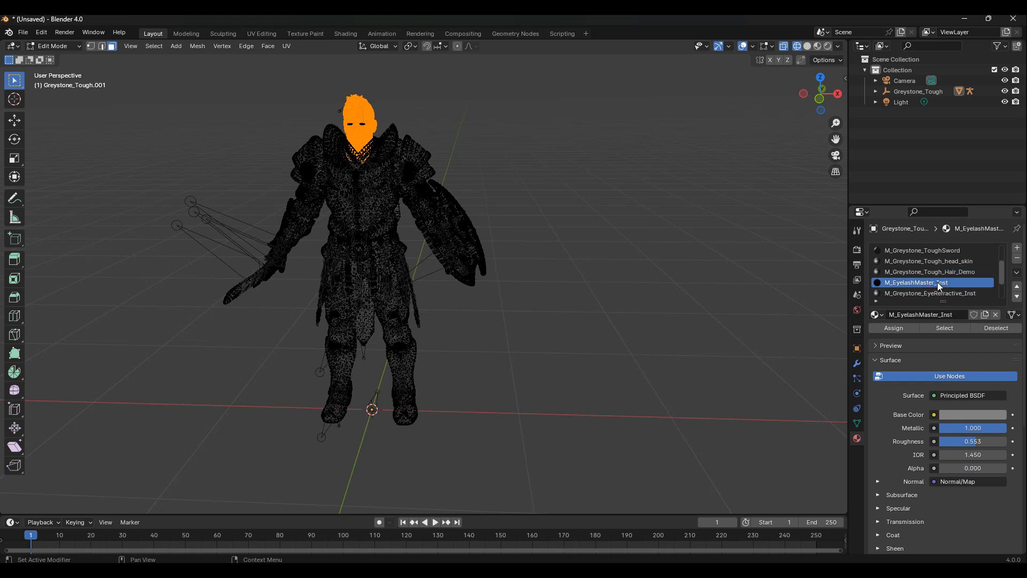
click(956, 326)
scroll(959, 273, down, 2)
click(953, 273)
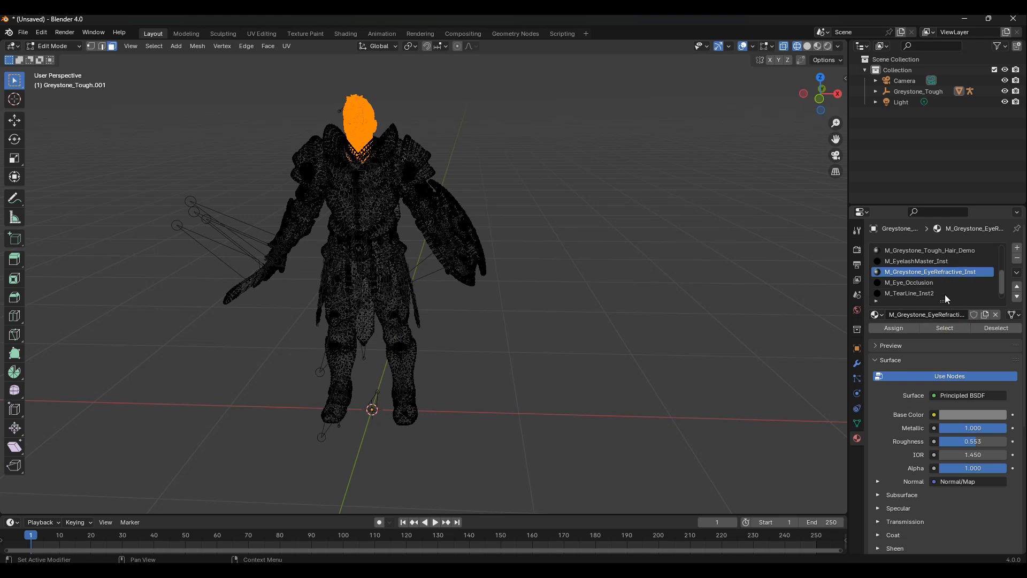
click(922, 284)
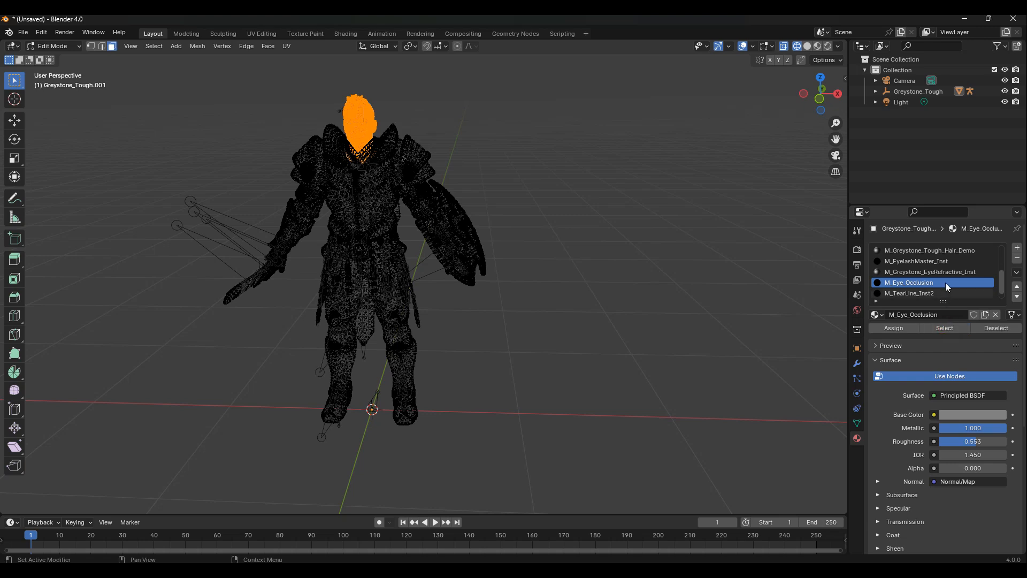
scroll(946, 287, down, 1)
click(928, 282)
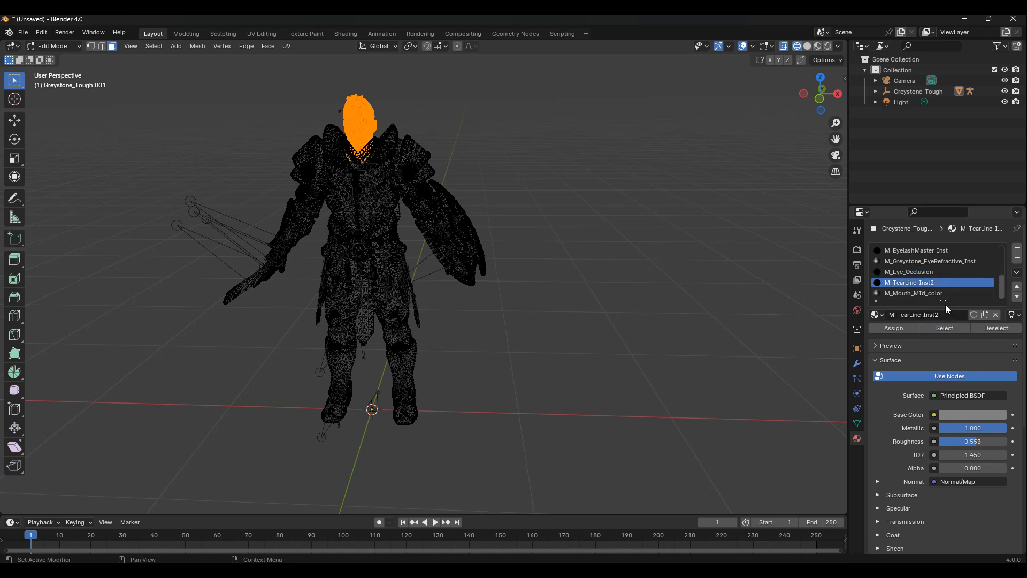
click(929, 296)
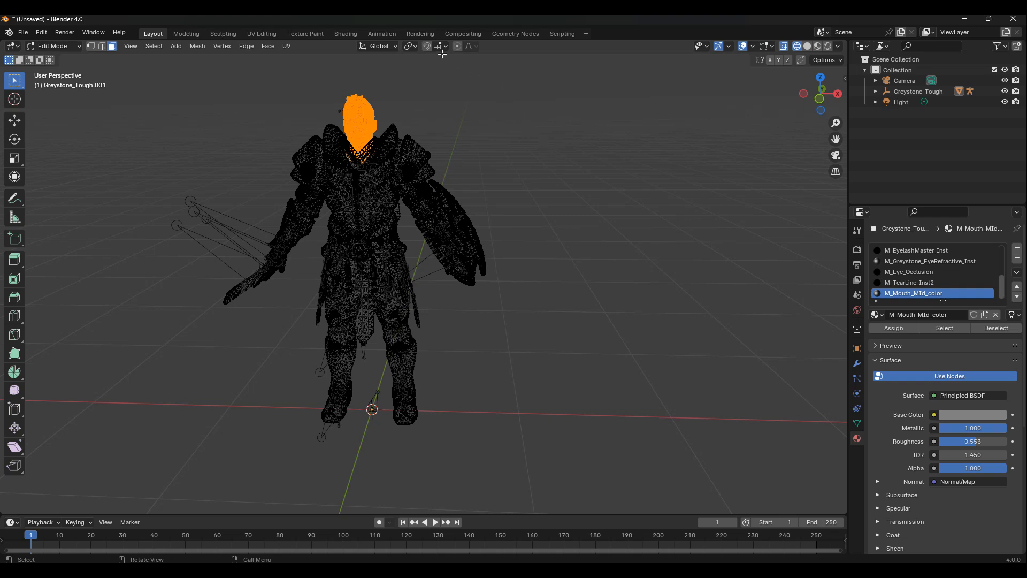
- Move the selected head geometry along the X axis clear of the body and separate the selection into its own mesh
click(15, 121)
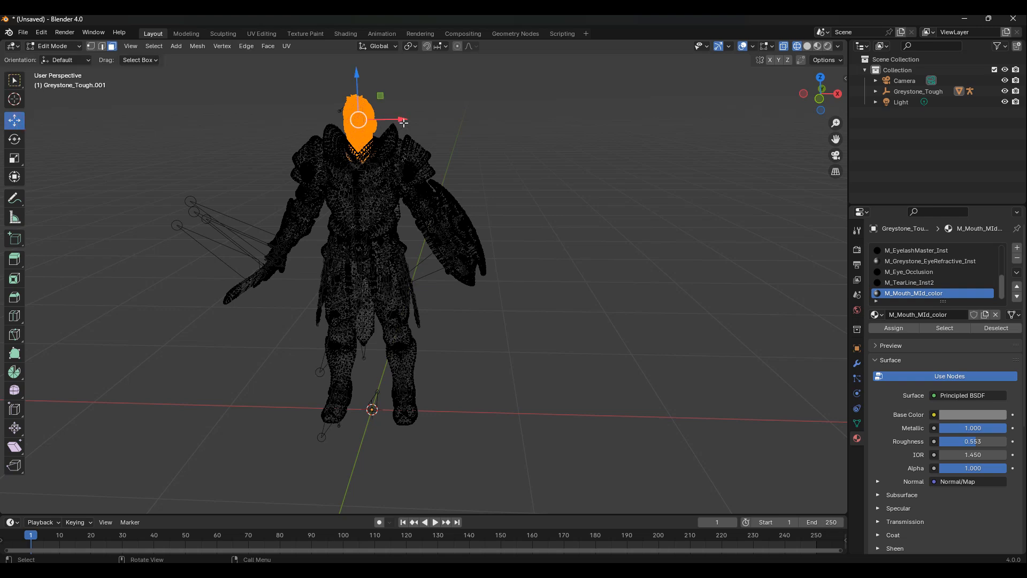
drag(404, 122, 613, 143)
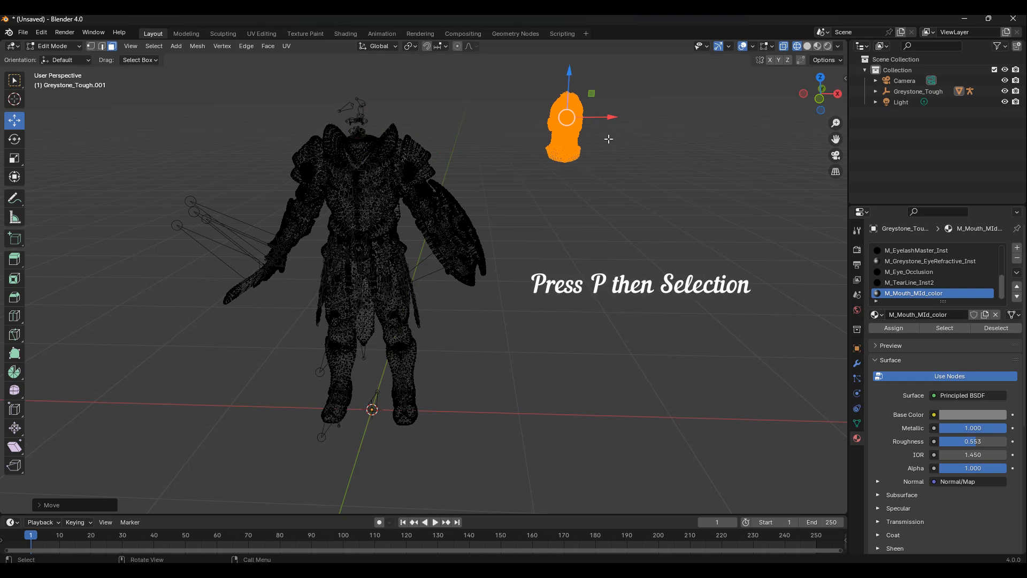
key(p)
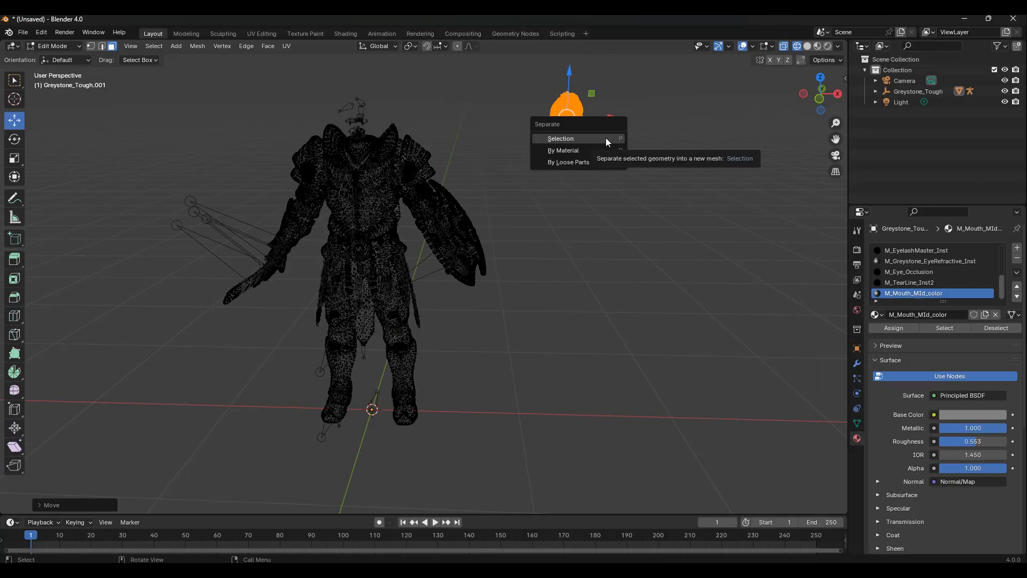
click(606, 139)
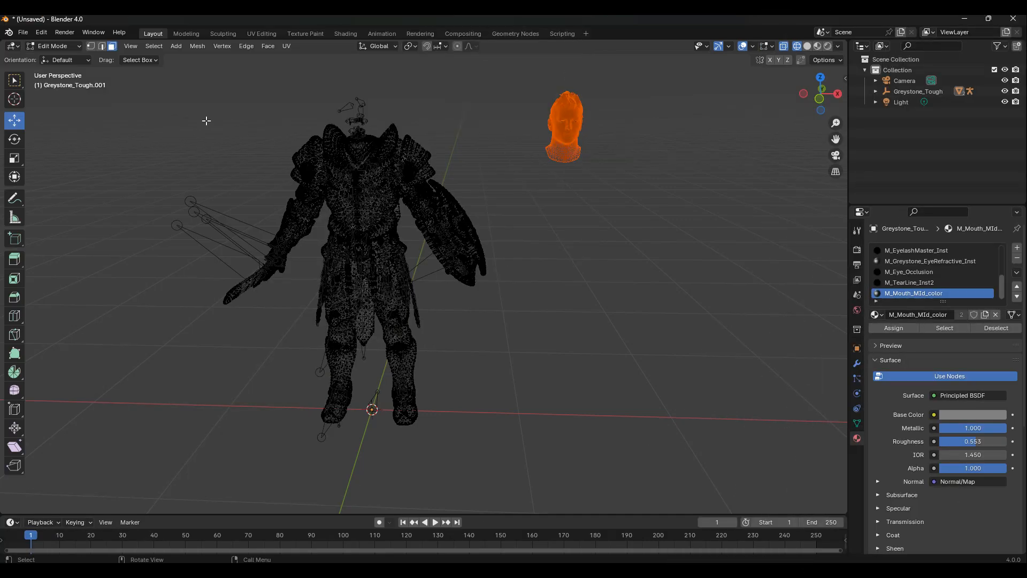
- Return to Object Mode, deselect everything and display the viewport in solid shading
click(70, 48)
click(66, 57)
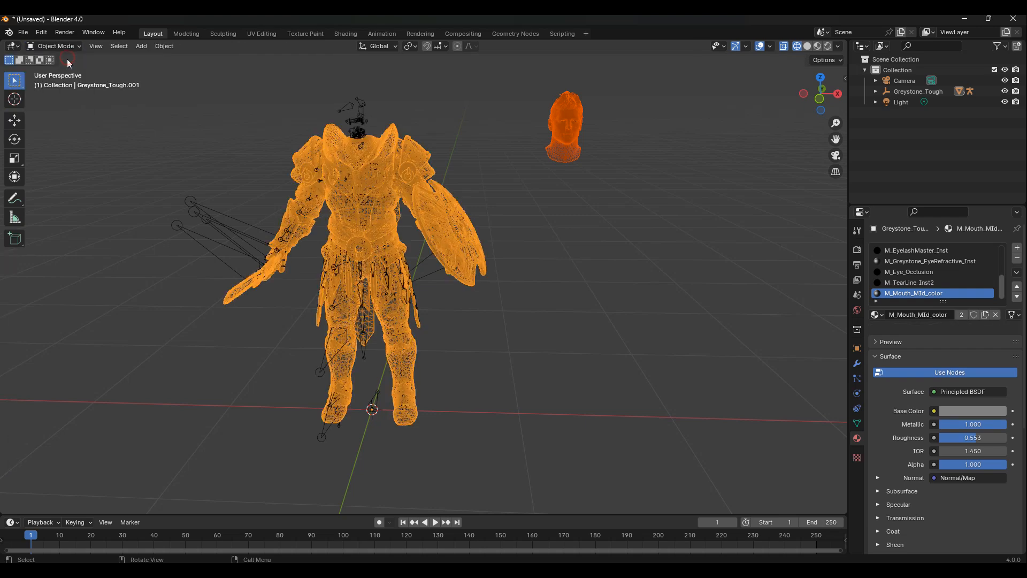
click(544, 211)
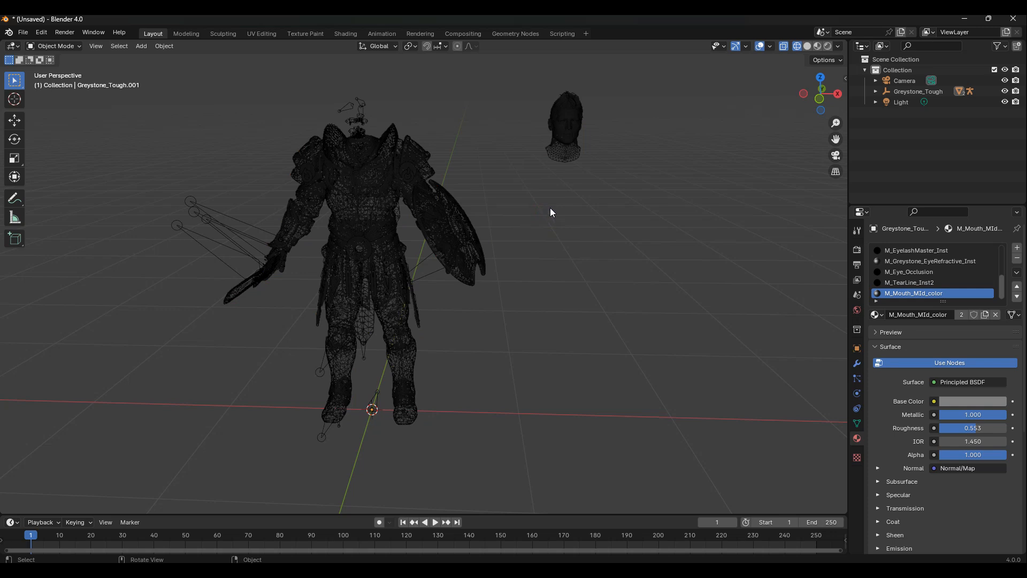
click(812, 46)
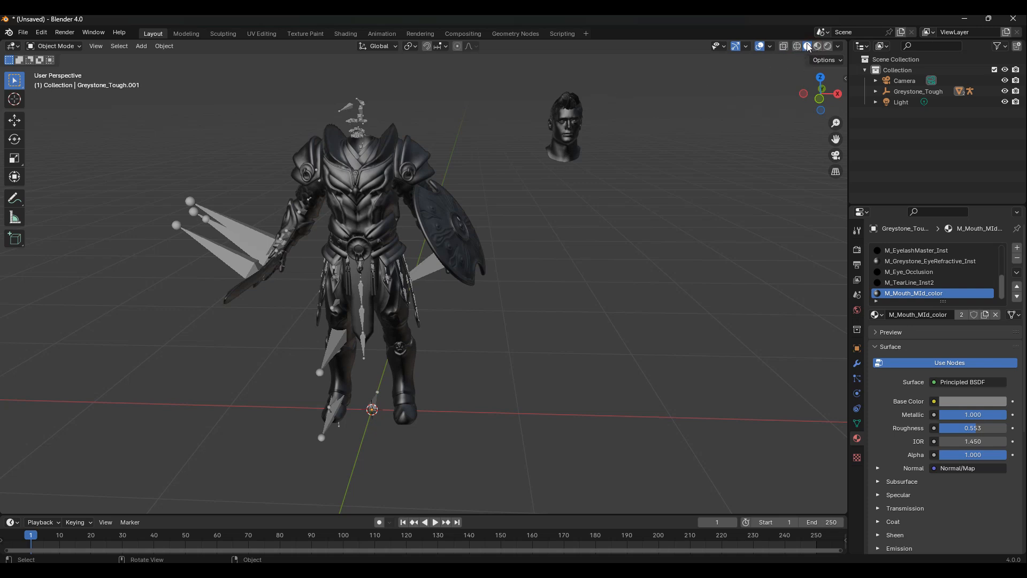
- Delete the separated head mesh floating beside the armored body
click(578, 113)
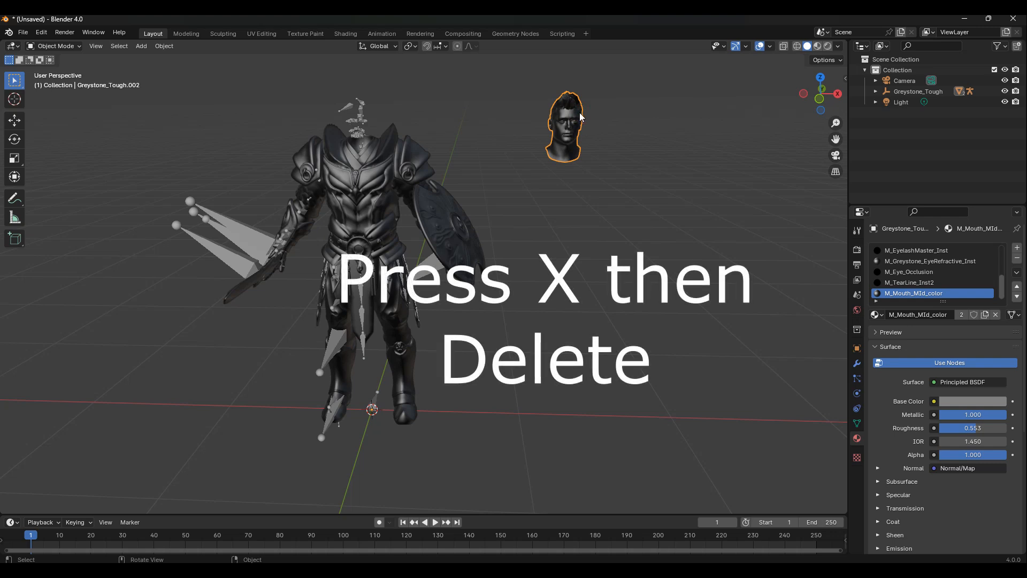
key(x)
click(580, 113)
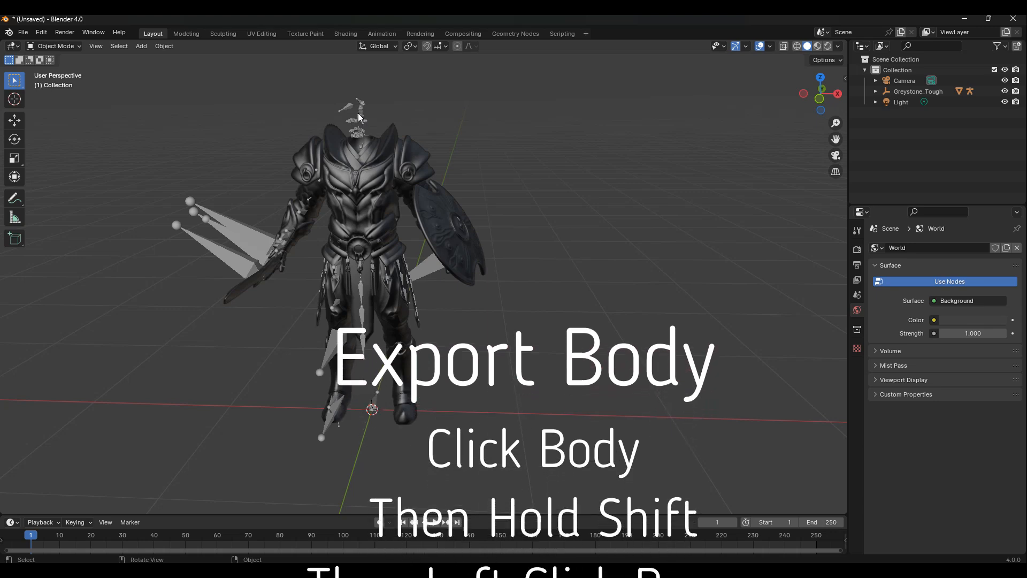
- Select the body mesh together with its armature, start an FBX export and browse to the Metahumans Exports folder
click(358, 166)
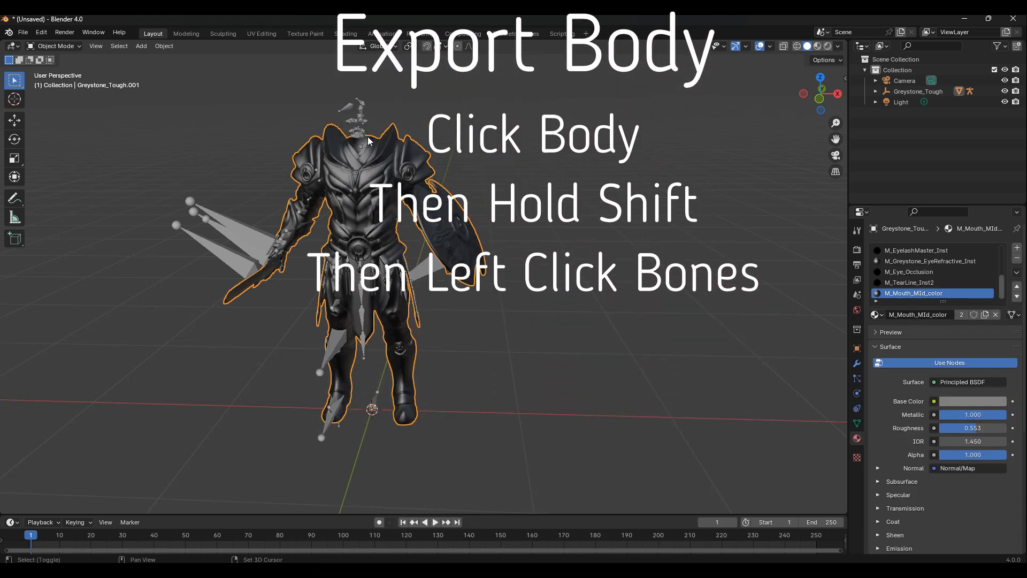
shift+click(361, 122)
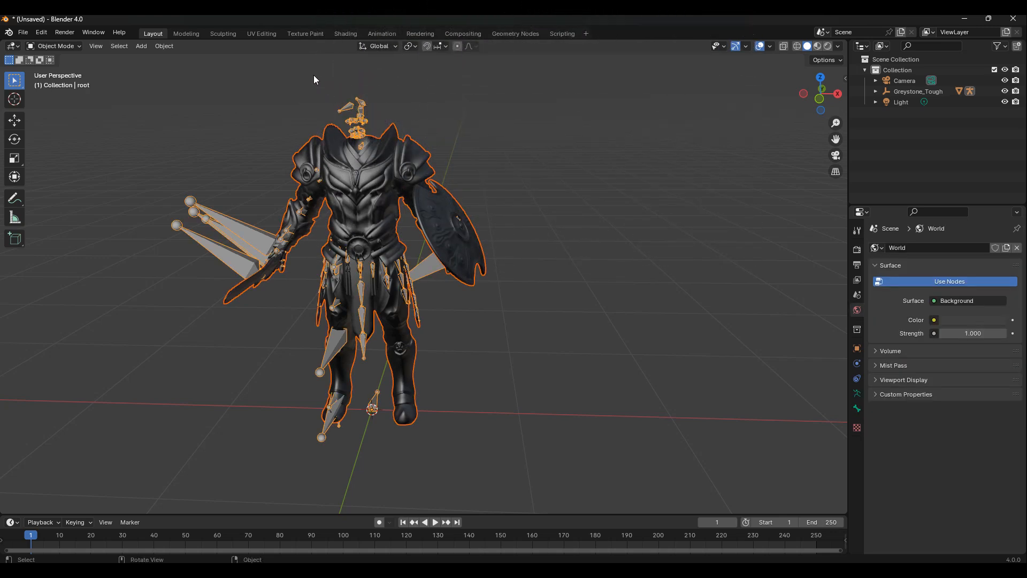
click(23, 32)
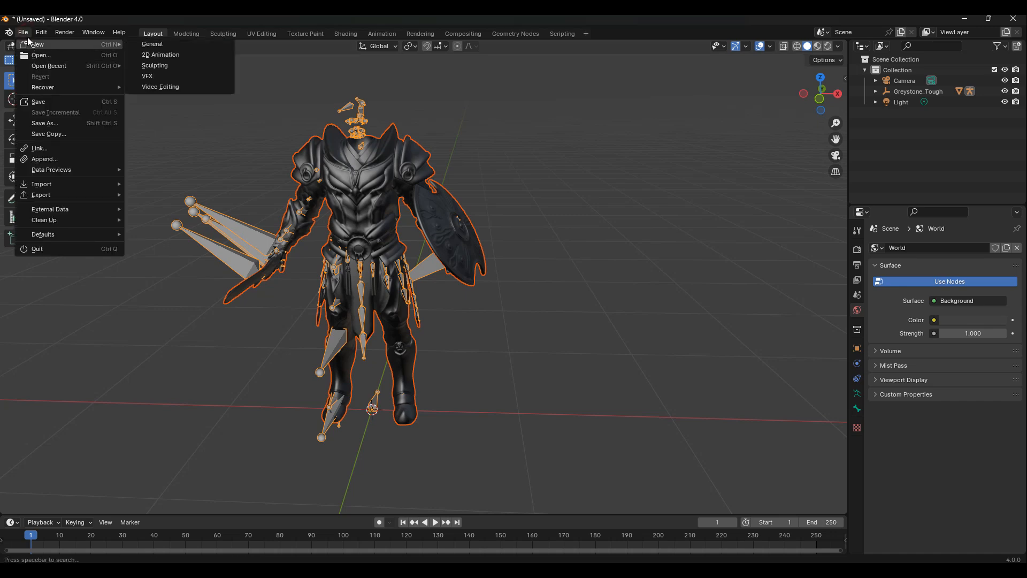
mouse_move(60, 197)
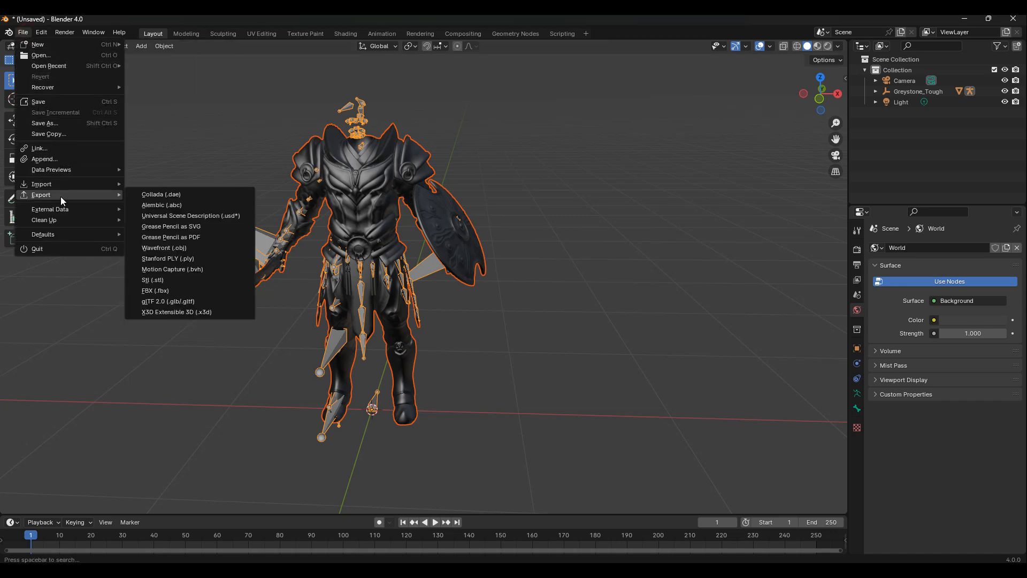
click(162, 290)
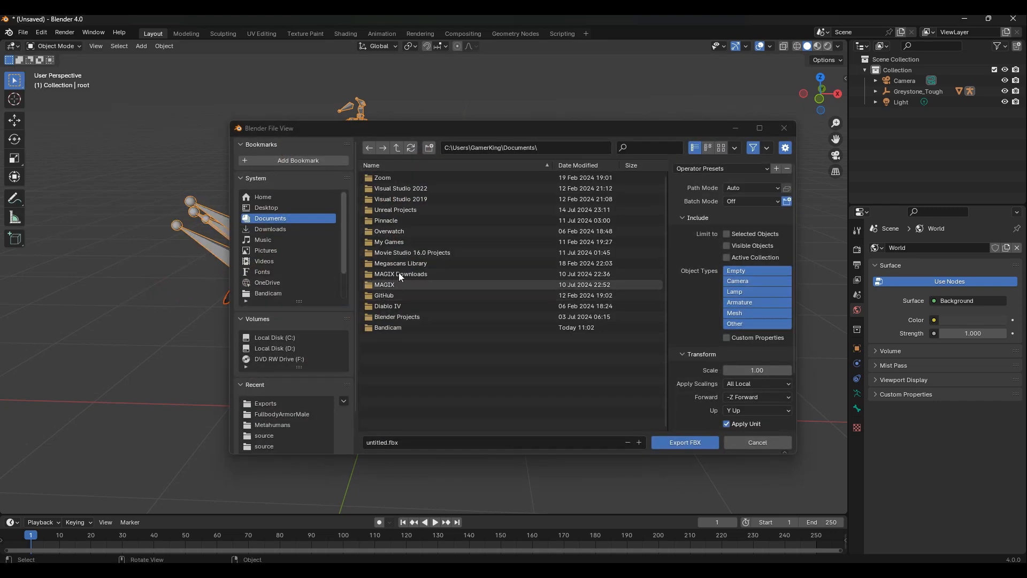
click(410, 209)
click(397, 359)
click(390, 200)
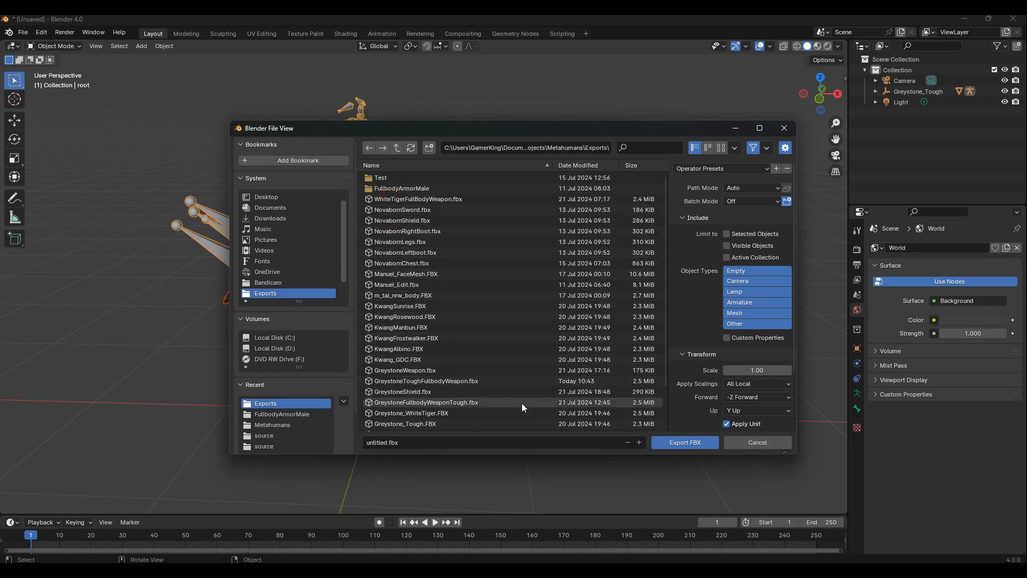
- Name the export file GreystoneToughFullbodyWeapon.fbx
click(386, 442)
click(387, 442)
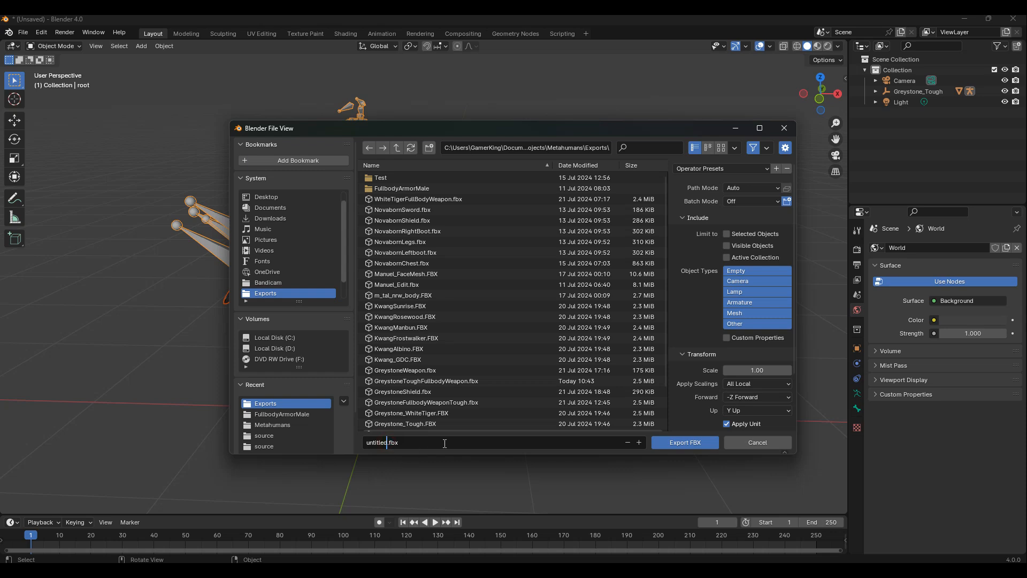
key(BackSpace)
key(BackSpace)
key(BackSpace)
key(BackSpace)
key(BackSpace)
key(BackSpace)
key(BackSpace)
key(BackSpace)
text(GreystoneToughFullyb)
key(BackSpace)
key(BackSpace)
text(bodyWeapon)
- Limit the FBX export to Selected Objects and include only the Armature and Mesh object types
click(727, 234)
click(727, 234)
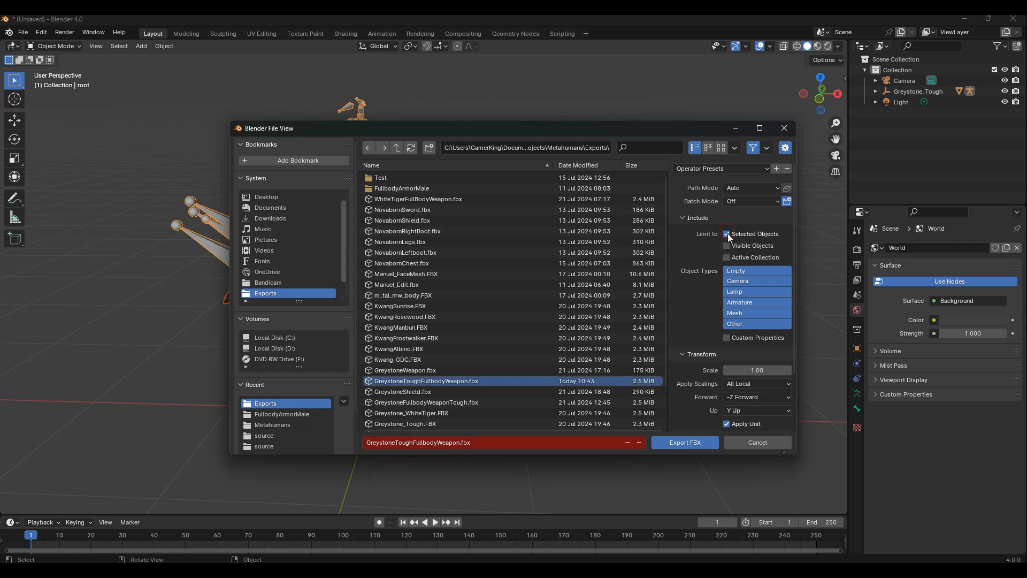
click(748, 313)
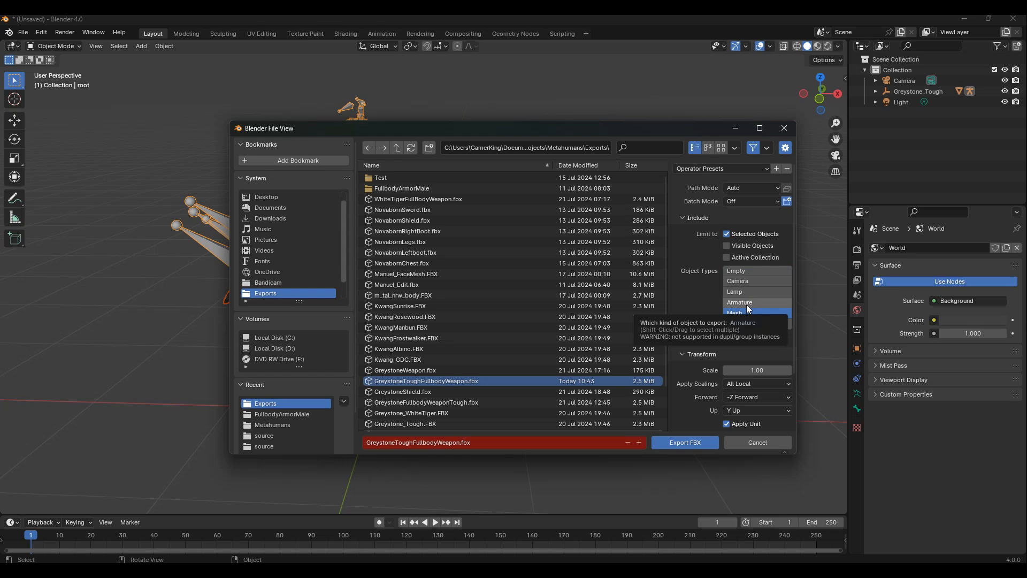
shift+click(747, 303)
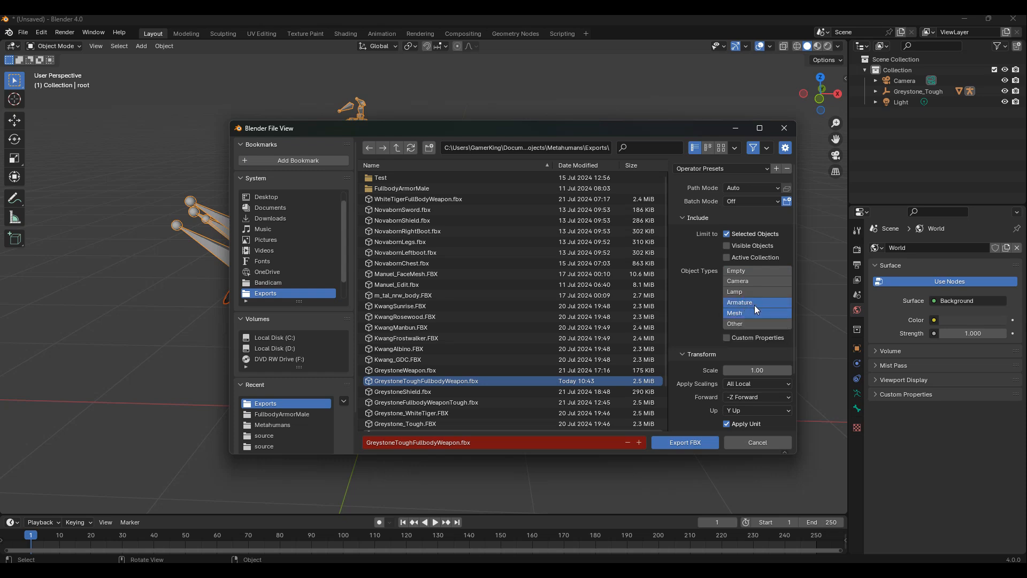
- Set the FBX export's geometry smoothing to Face
scroll(692, 326, down, 3)
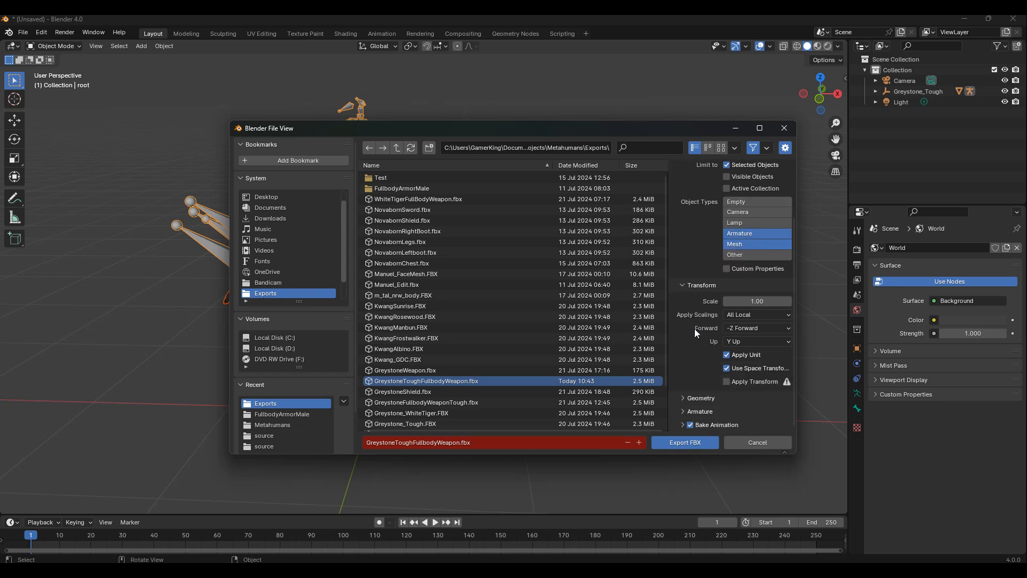
click(686, 398)
scroll(695, 397, down, 2)
scroll(700, 388, down, 3)
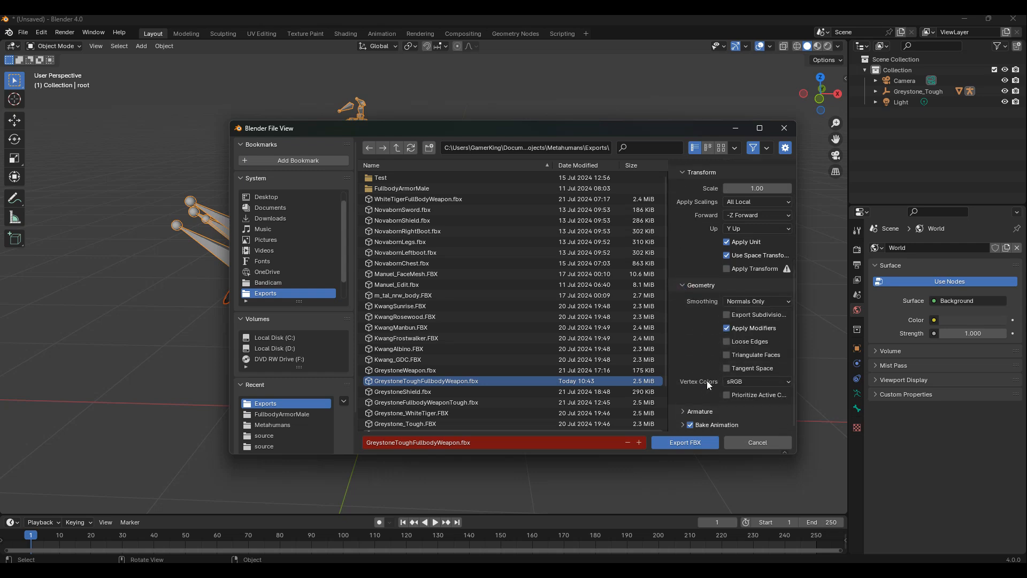
click(756, 302)
click(744, 317)
- Turn off Add Leaf Bones and Bake Animation for the export, and export the FBX file
click(699, 411)
scroll(697, 374, down, 3)
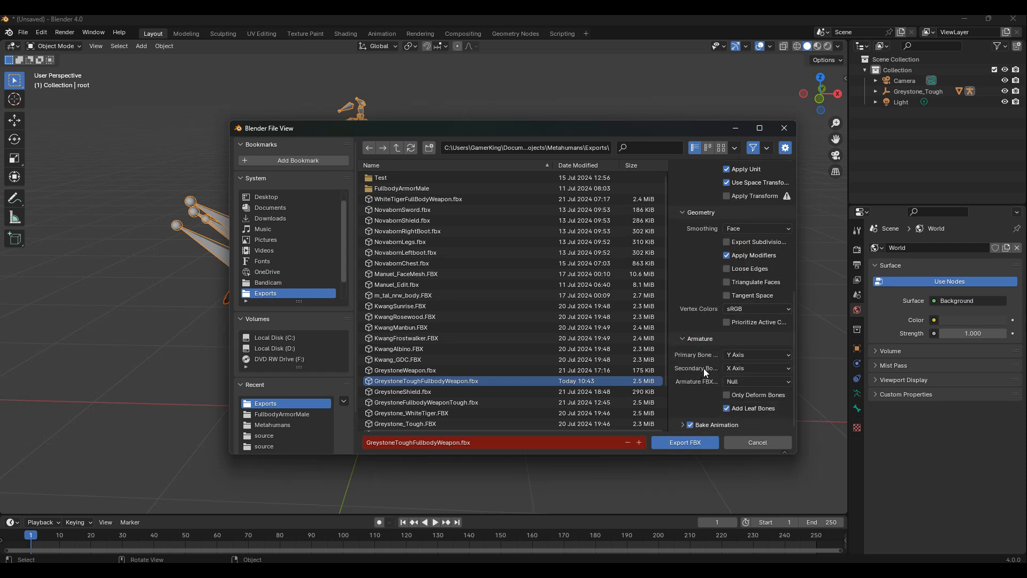
click(728, 409)
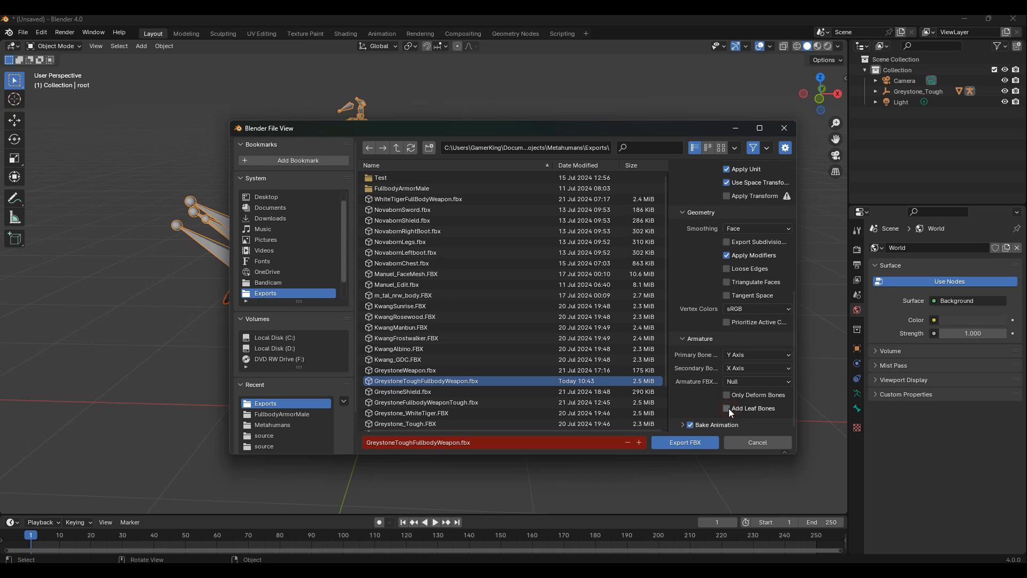
click(690, 426)
click(688, 440)
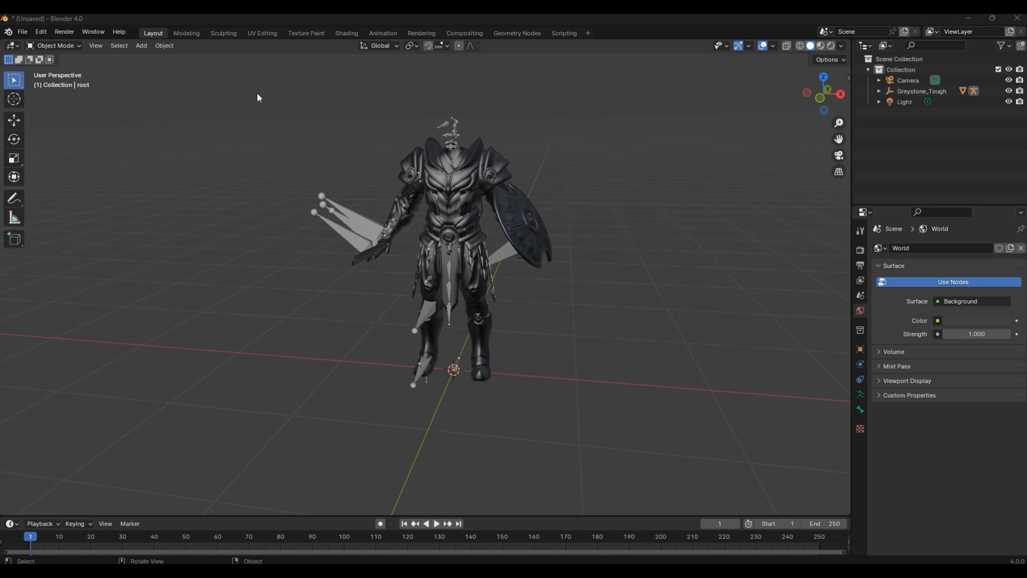
- Put the body mesh in Edit Mode and select the faces assigned to the M_Greystone_ToughSword material
click(434, 171)
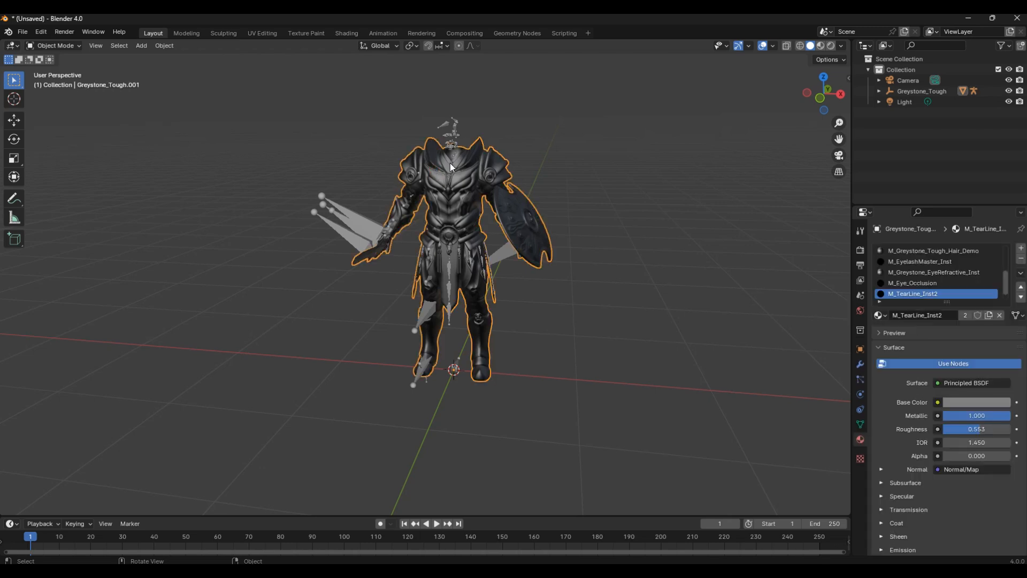
click(68, 47)
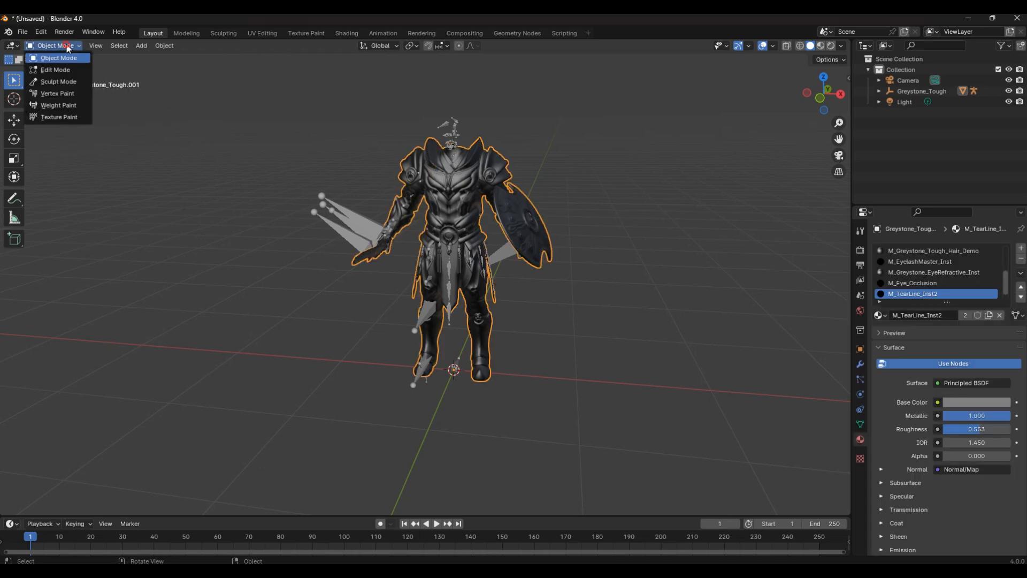
click(72, 69)
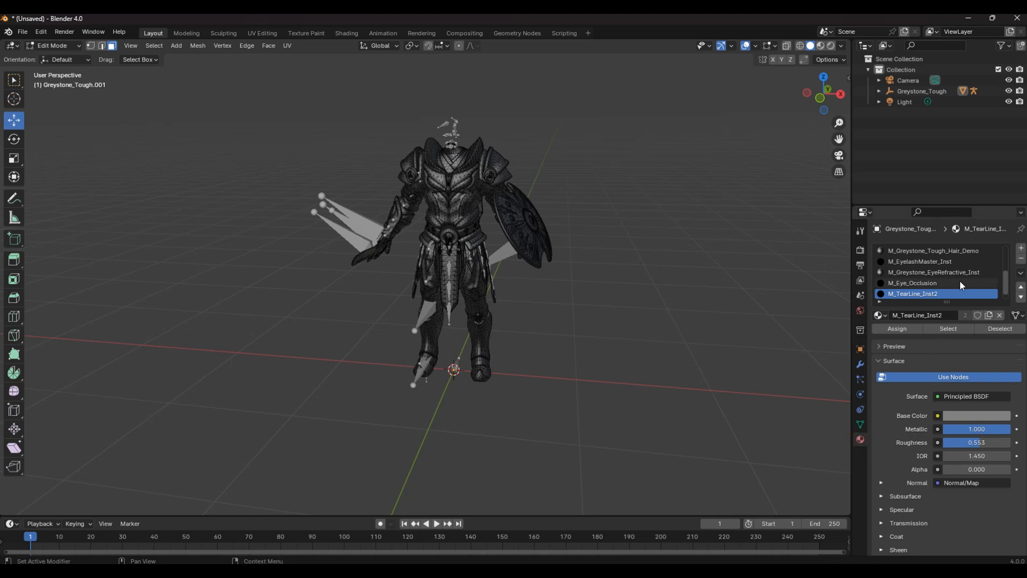
scroll(959, 282, up, 4)
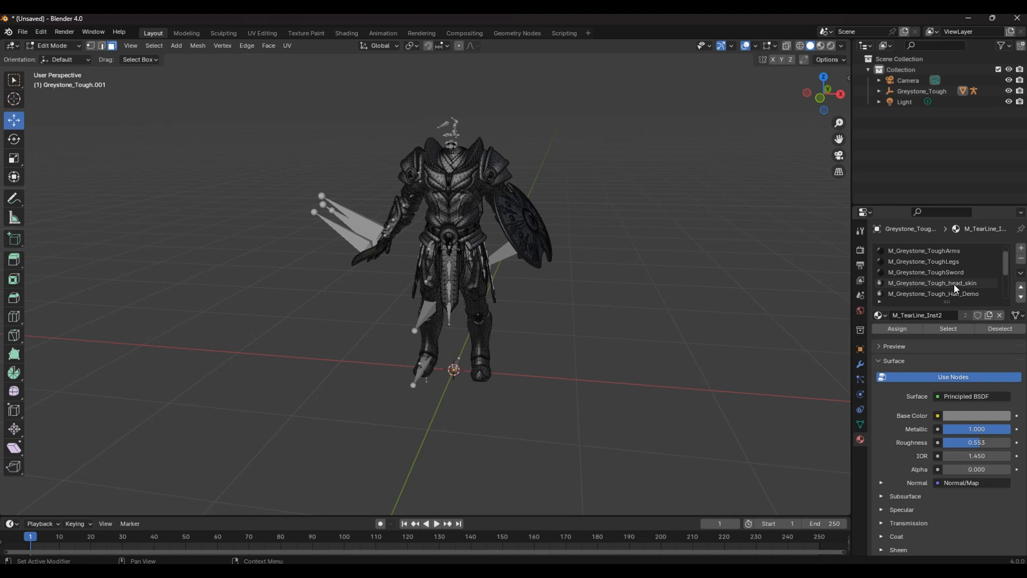
click(949, 275)
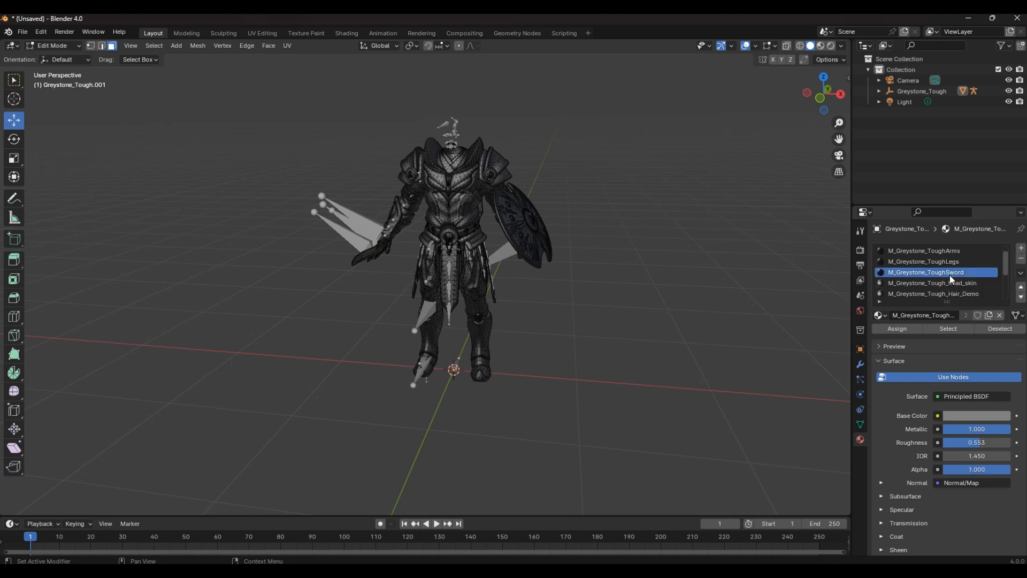
click(955, 329)
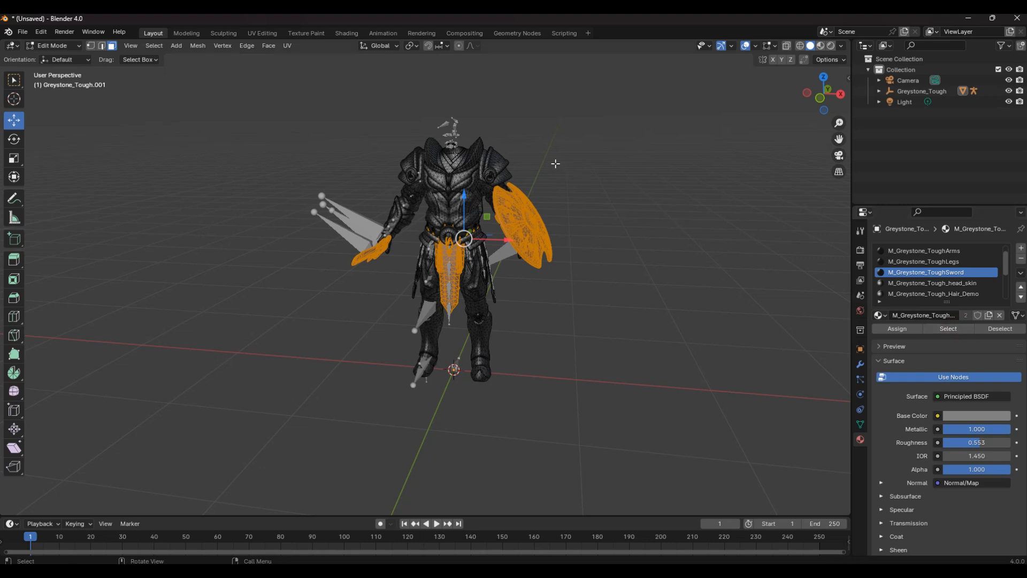
- Switch to wireframe shading and remove the waist and loincloth faces from the selection, keeping only the sword and shield selected
scroll(416, 305, up, 1)
scroll(416, 306, up, 1)
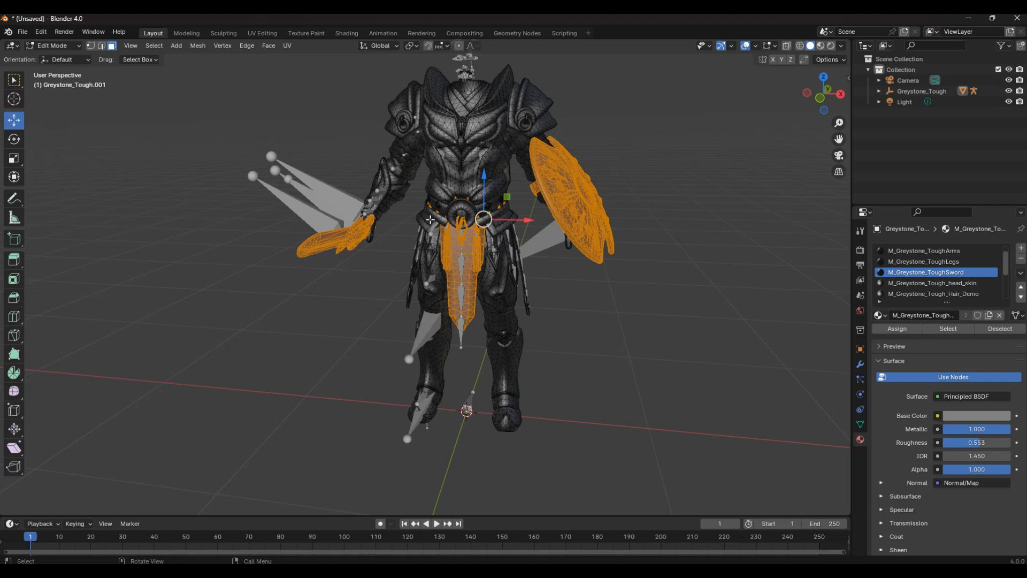
key(b)
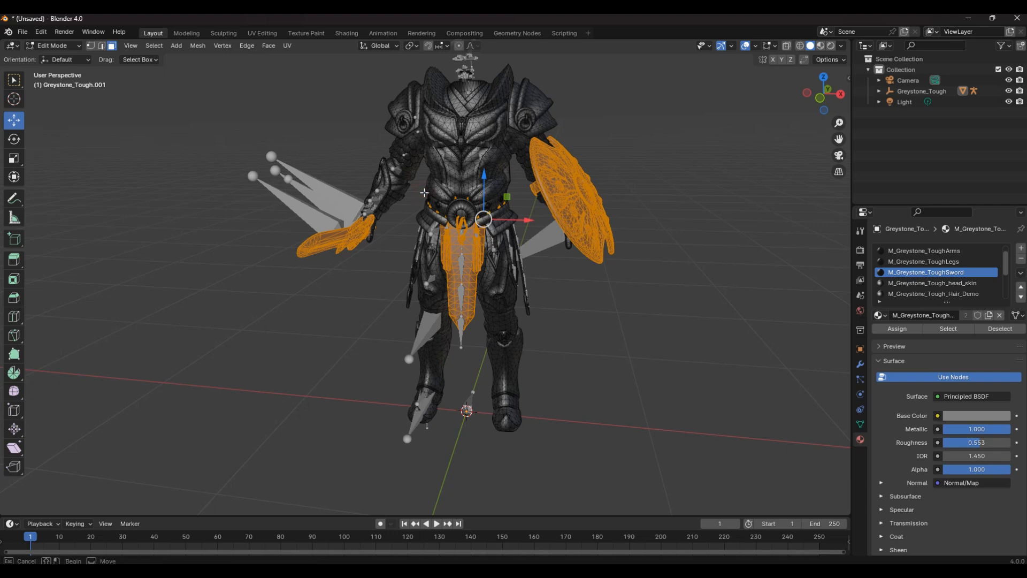
key(Escape)
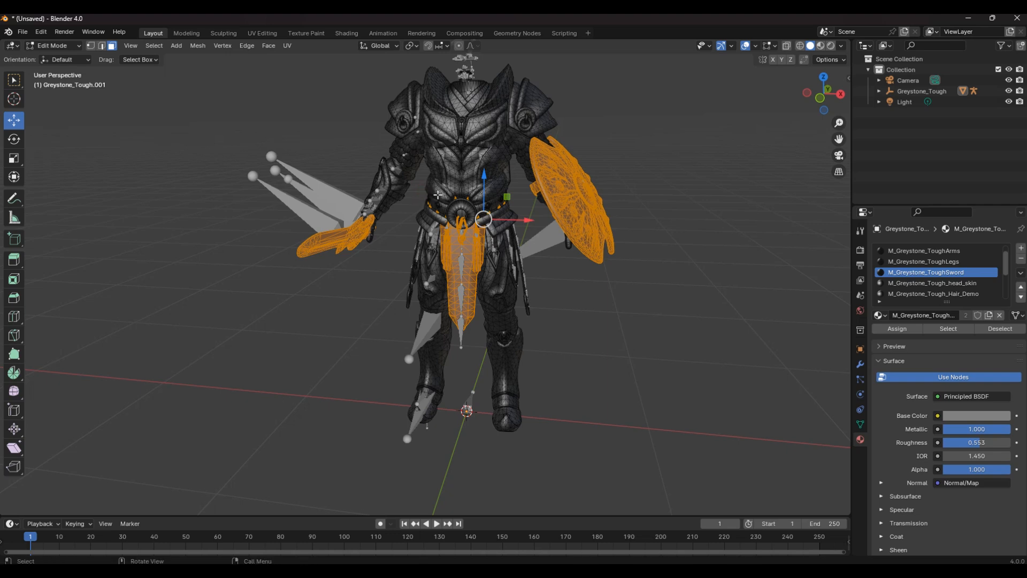
click(799, 46)
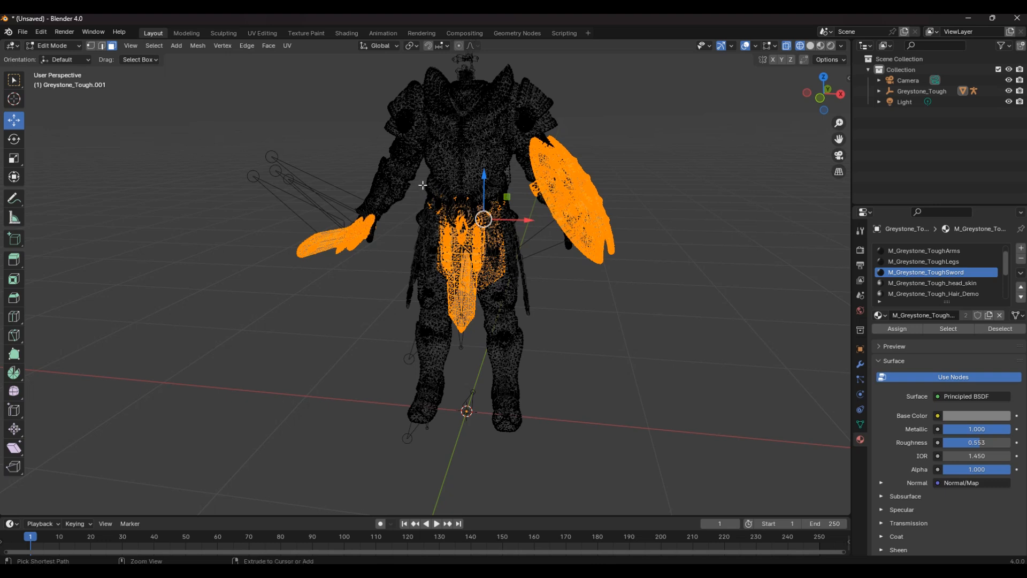
ctrl+drag(421, 182, 518, 321)
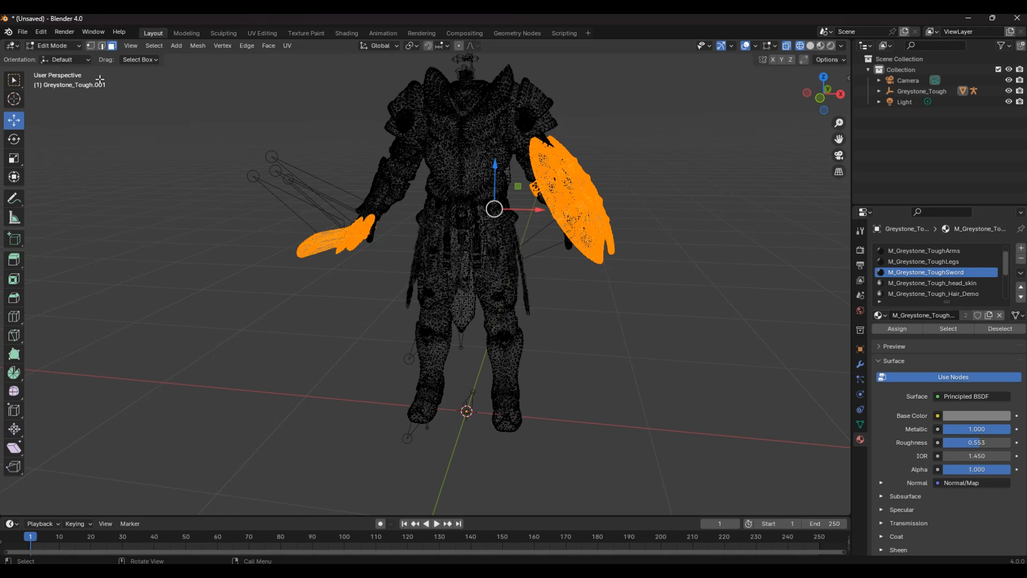
- Move the selected sword and shield along the Y axis out in front of the body
middle_drag(182, 122, 271, 124)
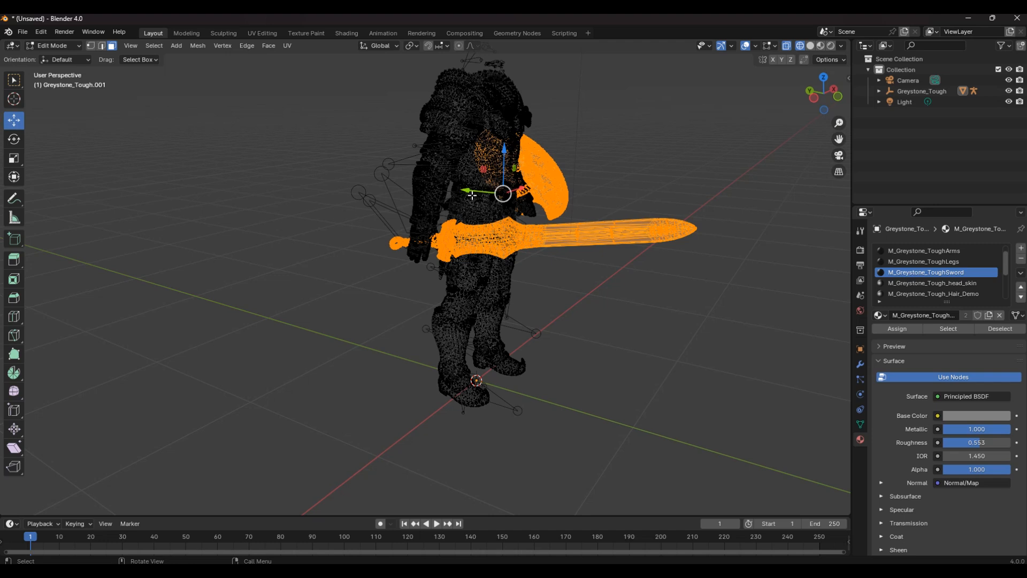
drag(463, 189, 619, 212)
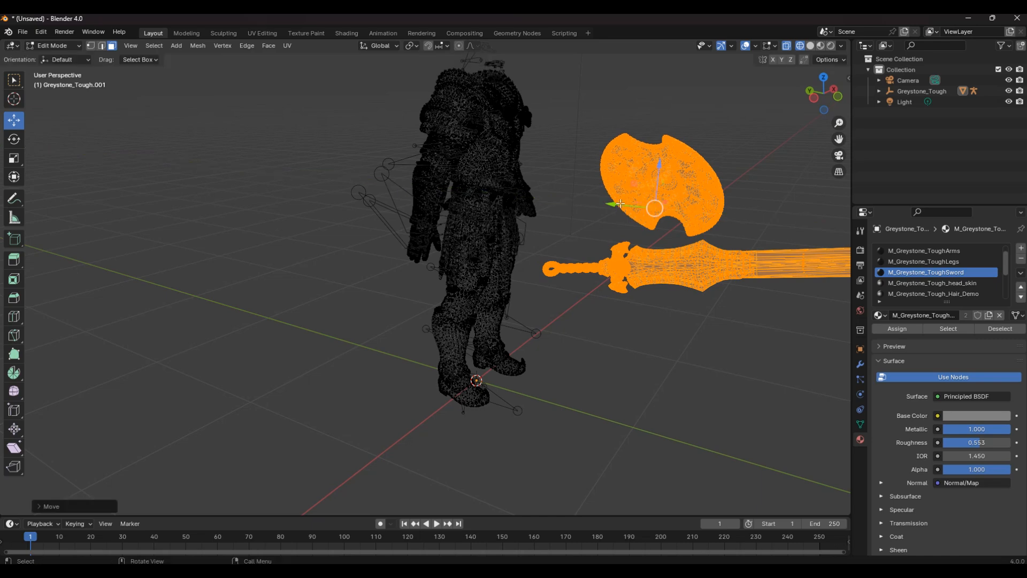
middle_drag(669, 159, 619, 229)
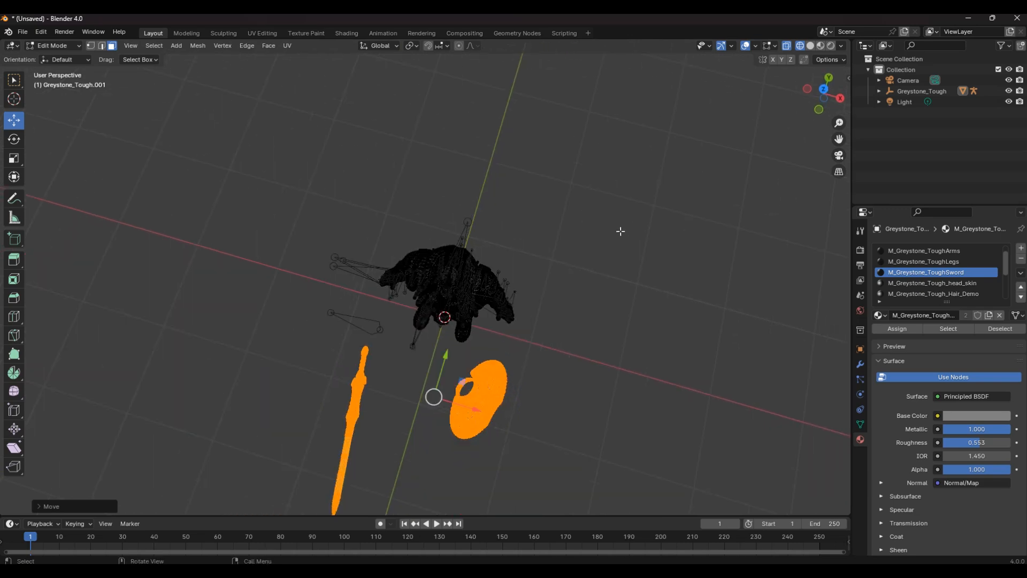
middle_drag(546, 272, 562, 236)
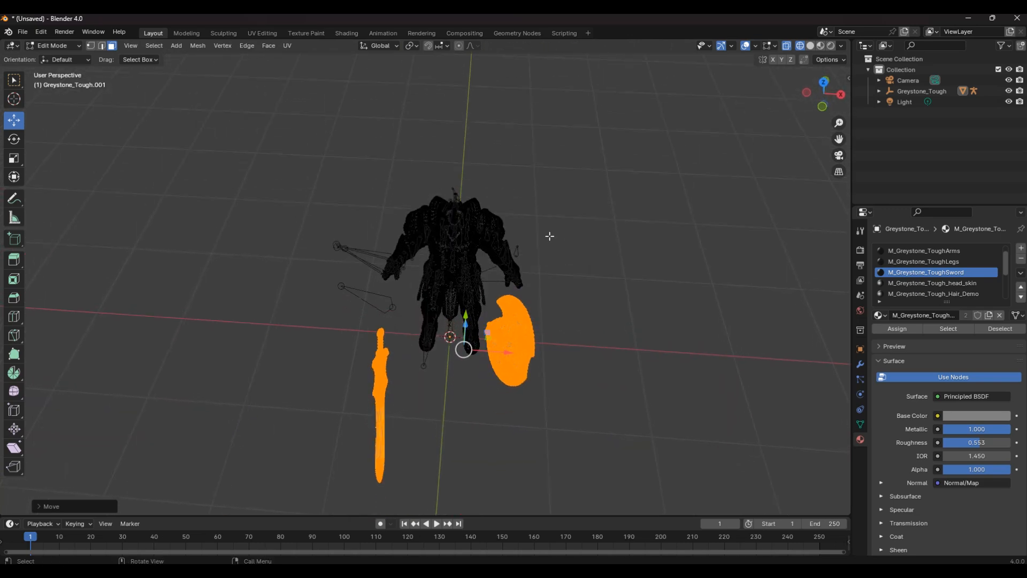
- Return to Object Mode and deselect everything
click(68, 46)
click(73, 55)
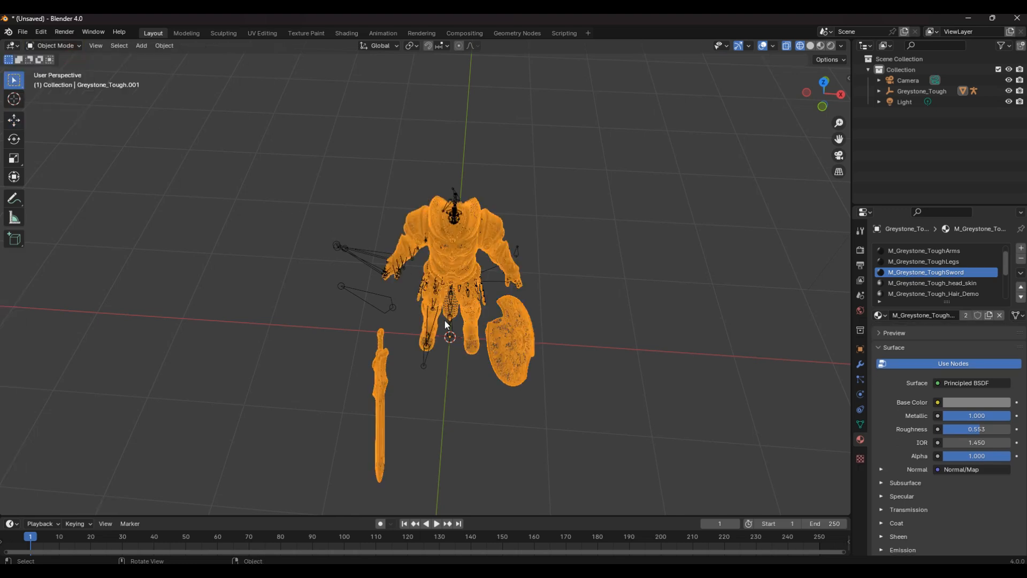
click(453, 376)
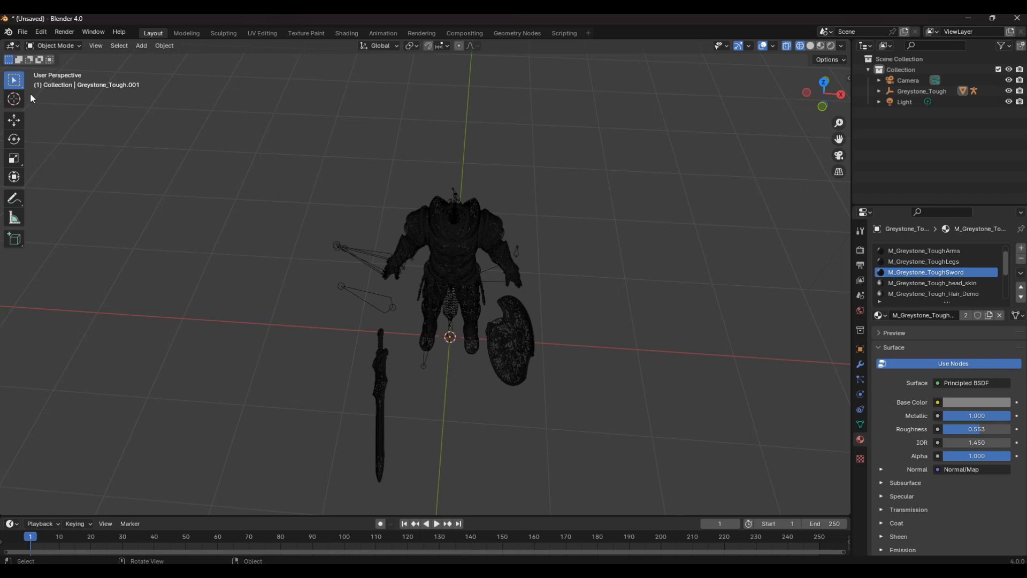
- Separate the sword faces from the body mesh into their own object in Edit Mode, and return to Object Mode with everything deselected
click(54, 45)
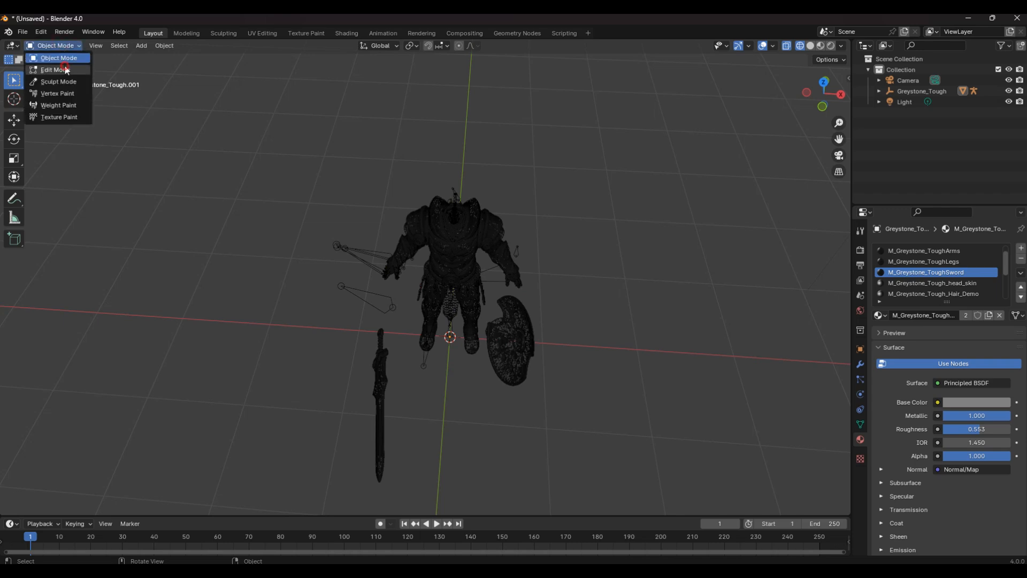
click(64, 66)
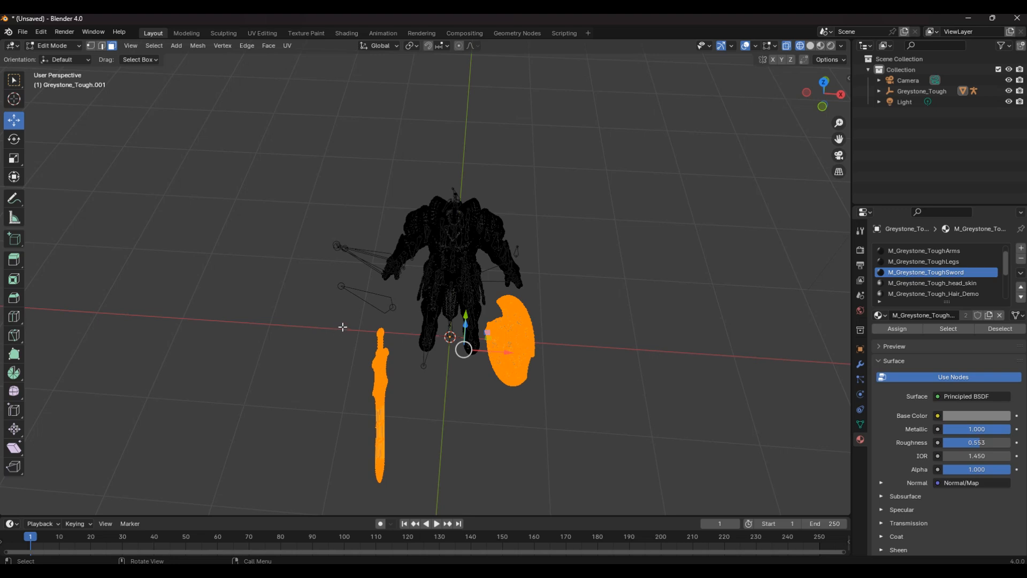
drag(344, 325, 407, 488)
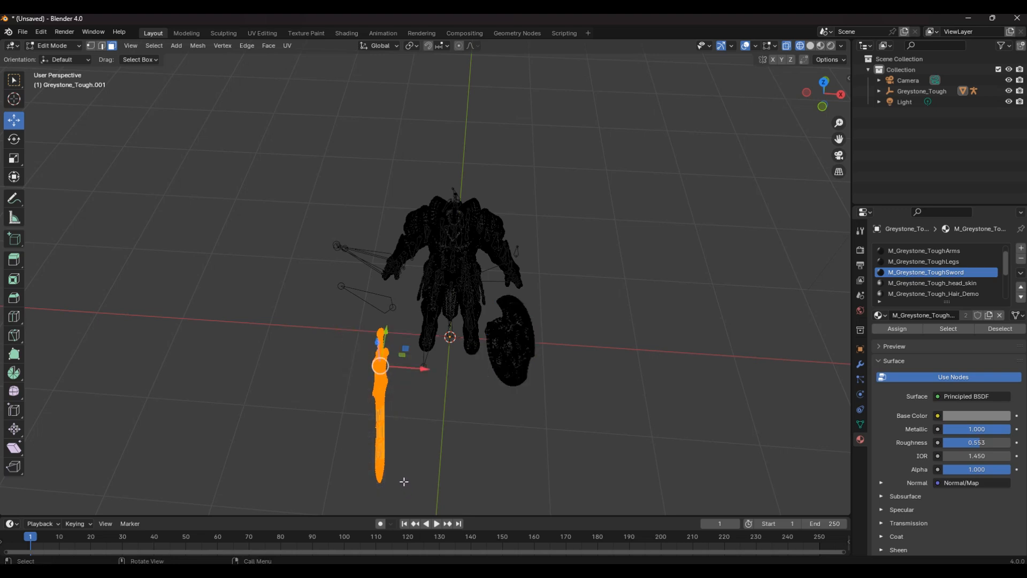
key(p)
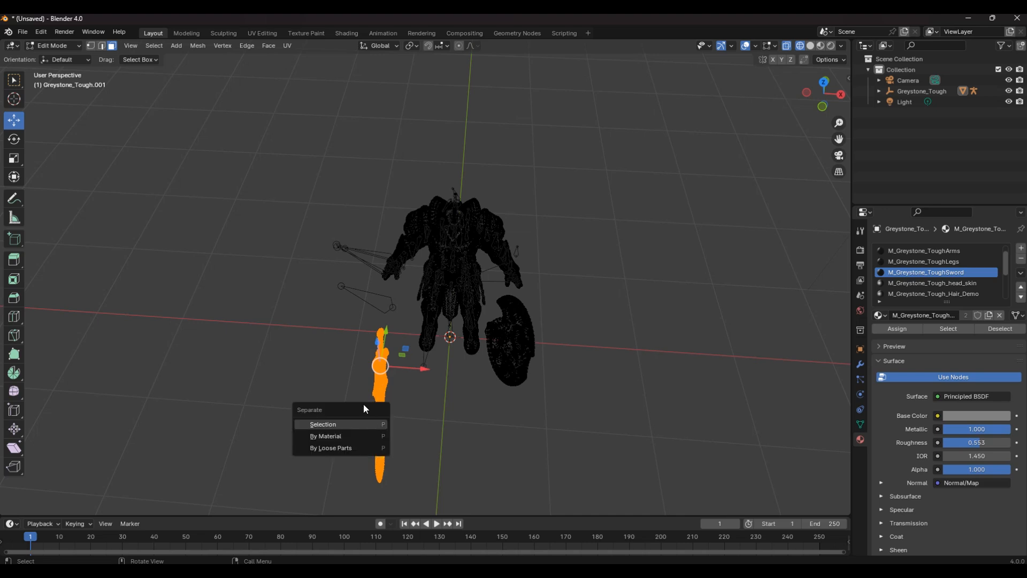
click(366, 423)
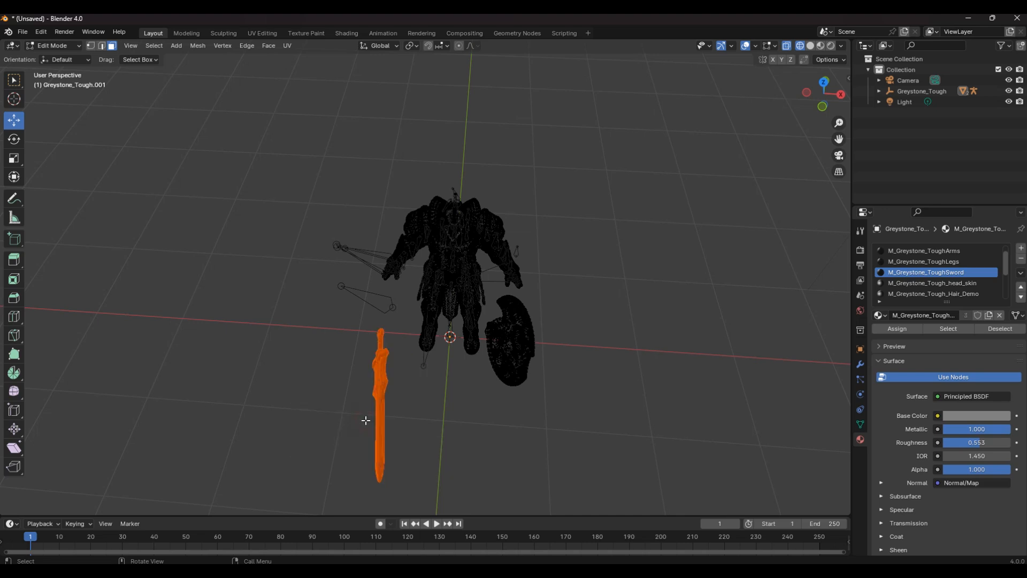
click(59, 45)
click(70, 57)
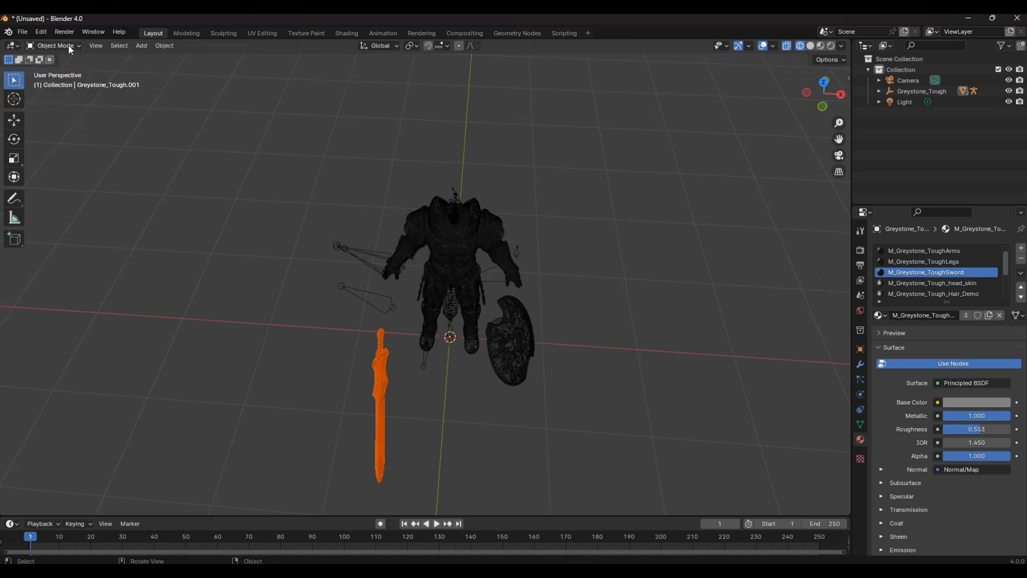
click(240, 292)
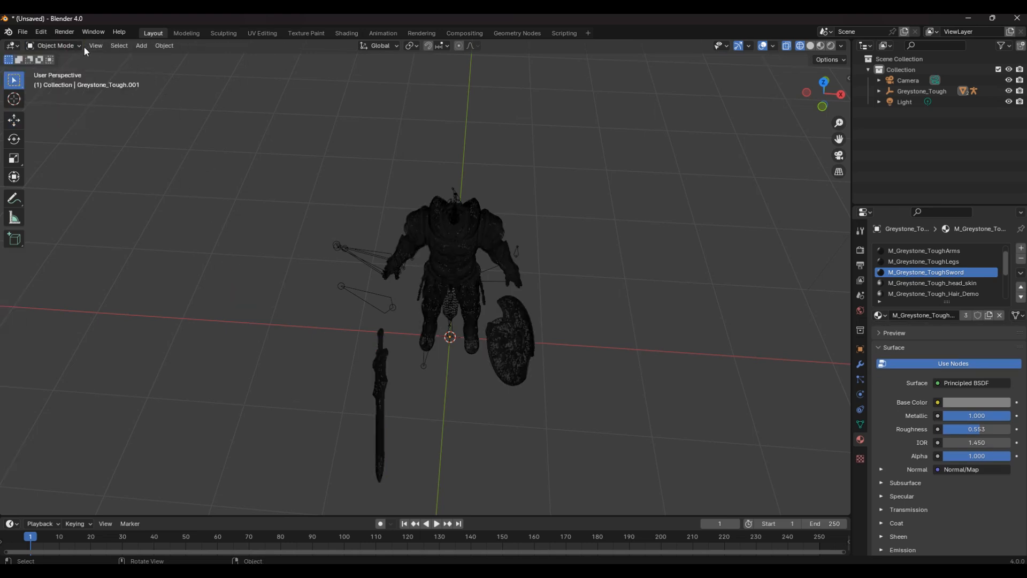
- Separate the entire shield, including its handle, from the body mesh by selection, and return to Object Mode with everything deselected
click(457, 223)
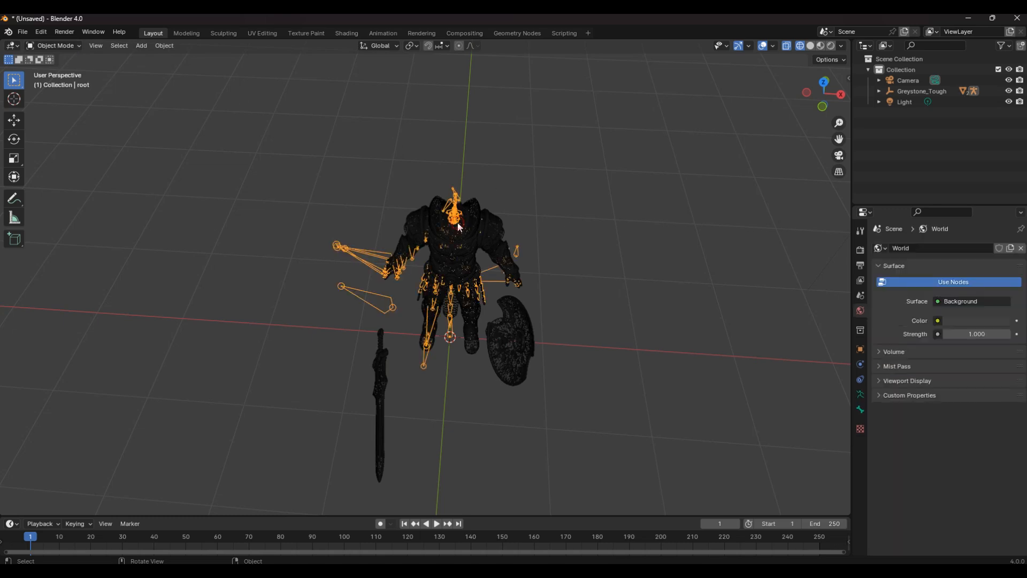
click(436, 236)
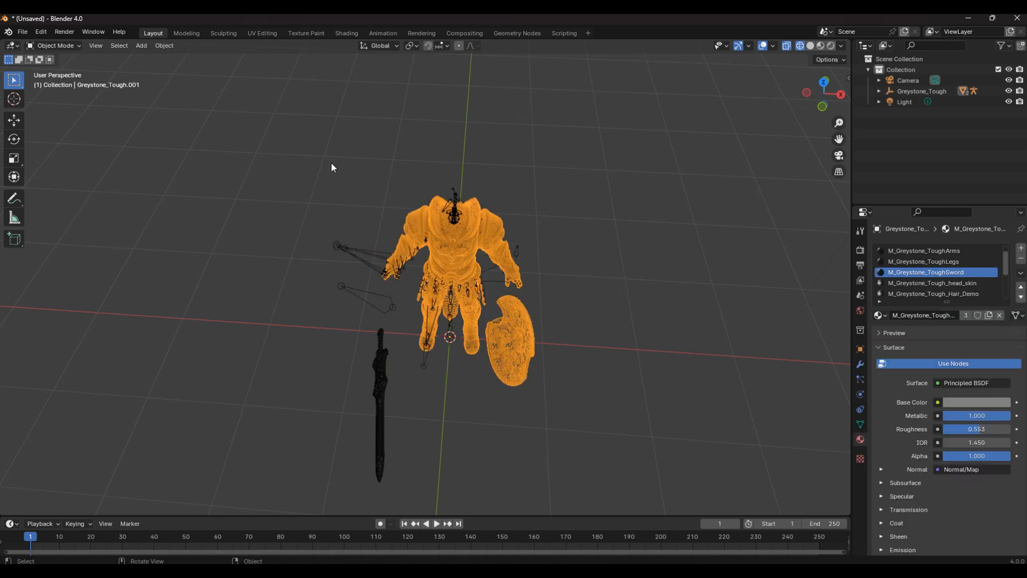
click(61, 47)
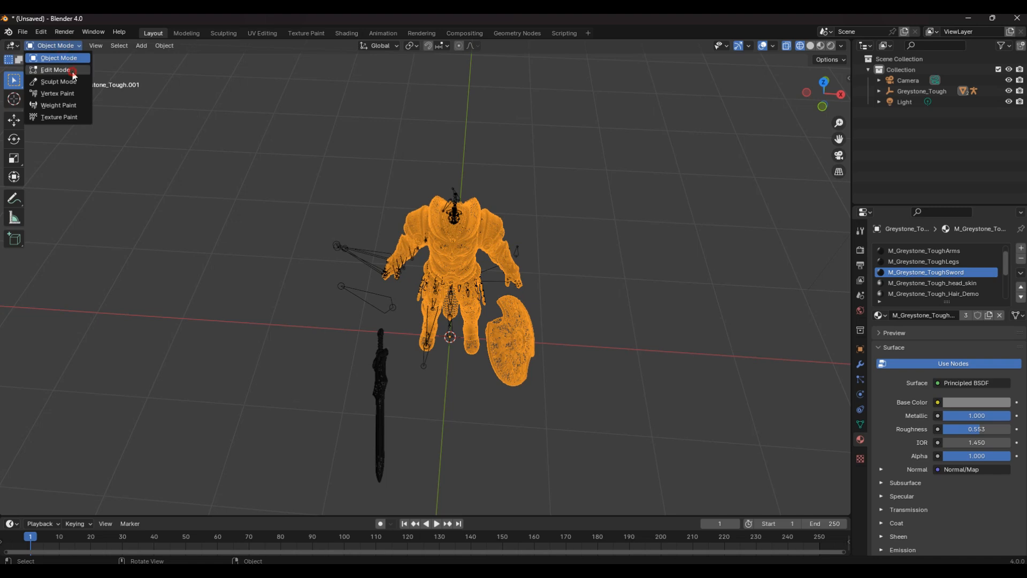
click(71, 67)
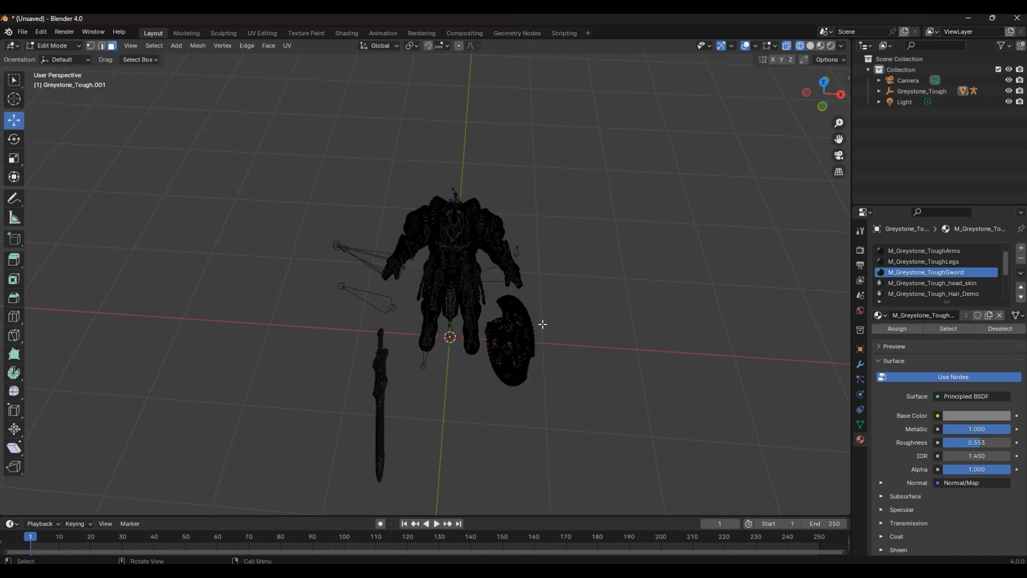
middle_drag(542, 254, 553, 275)
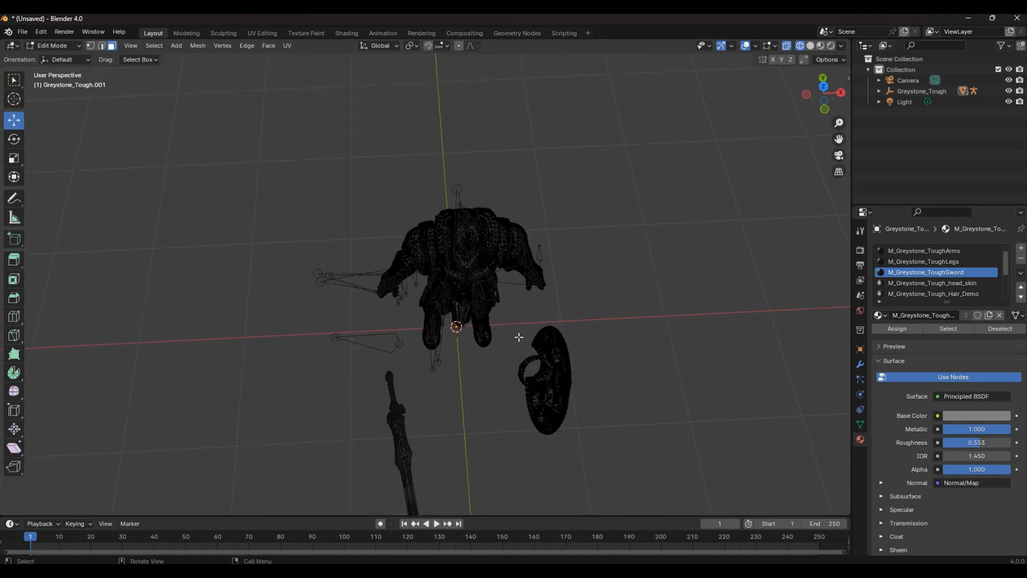
drag(512, 328, 591, 444)
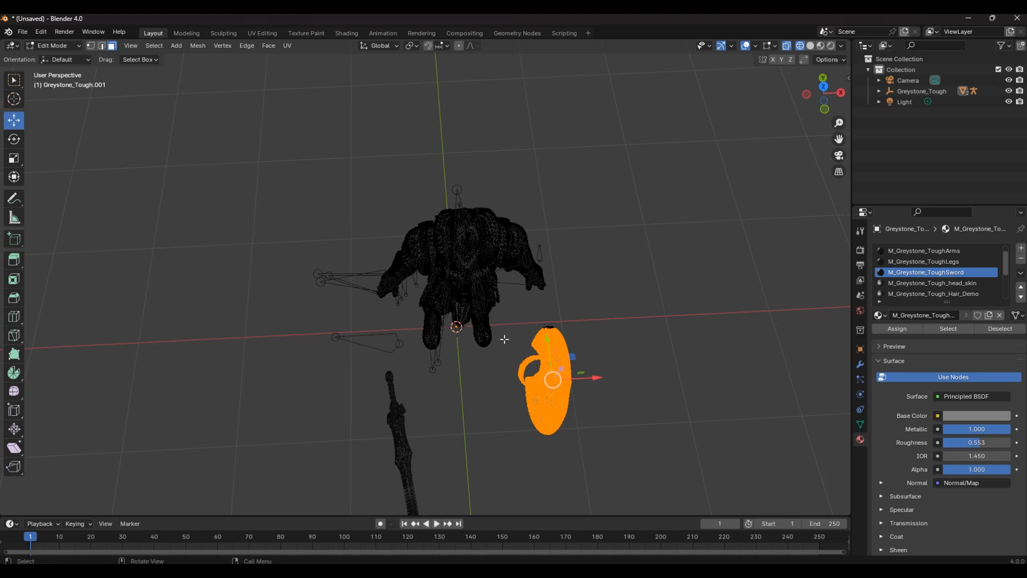
mouse_move(522, 317)
mouse_down()
mouse_move(623, 499)
mouse_move(609, 474)
mouse_move(629, 470)
mouse_move(505, 328)
mouse_move(503, 311)
mouse_up()
key(p)
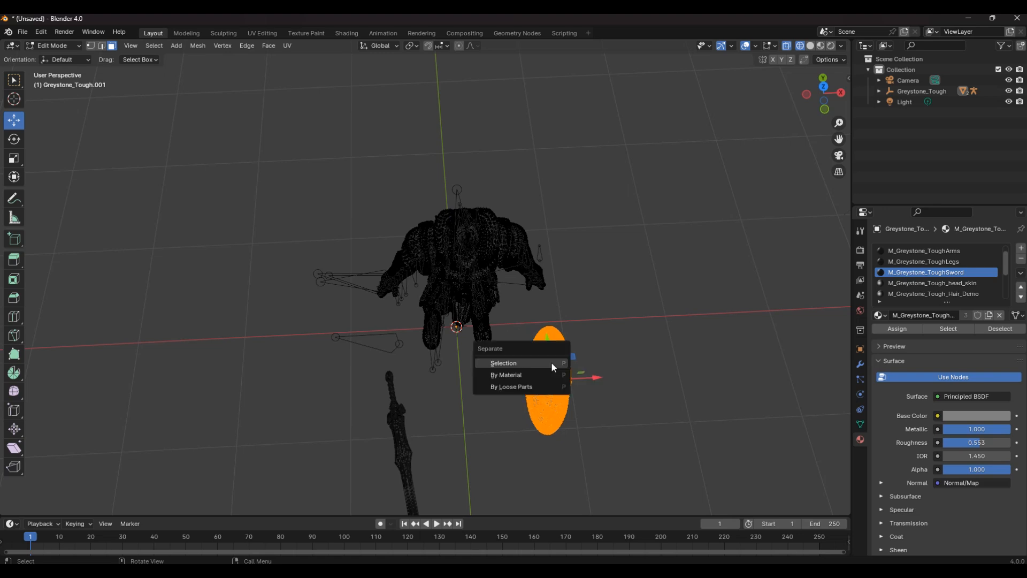
click(552, 364)
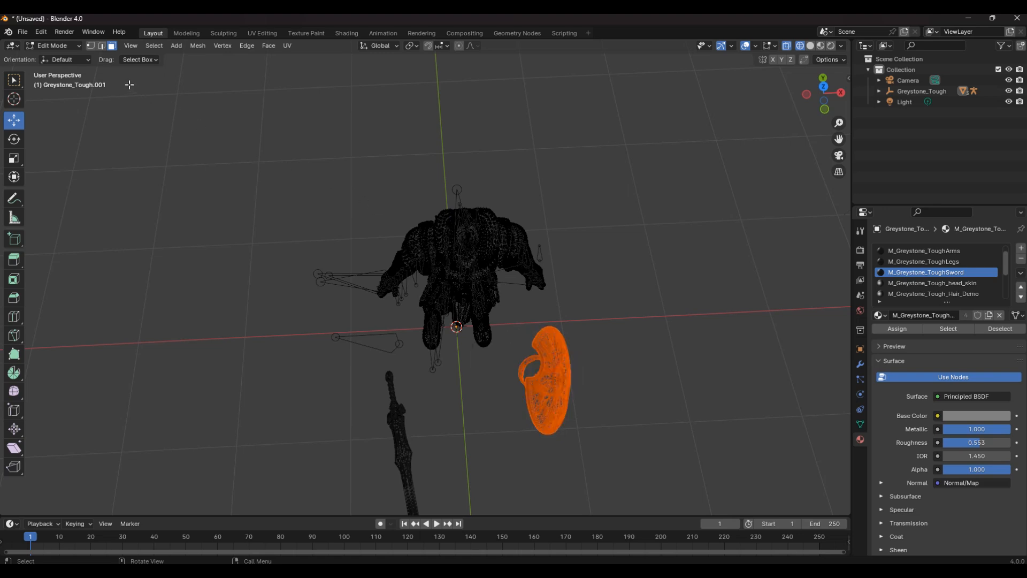
click(64, 46)
click(59, 58)
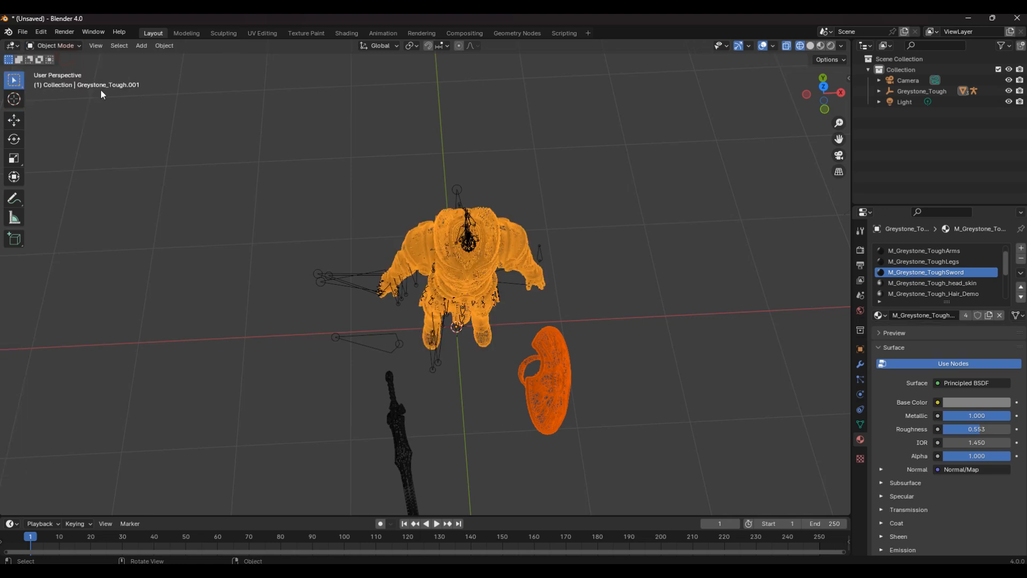
click(364, 185)
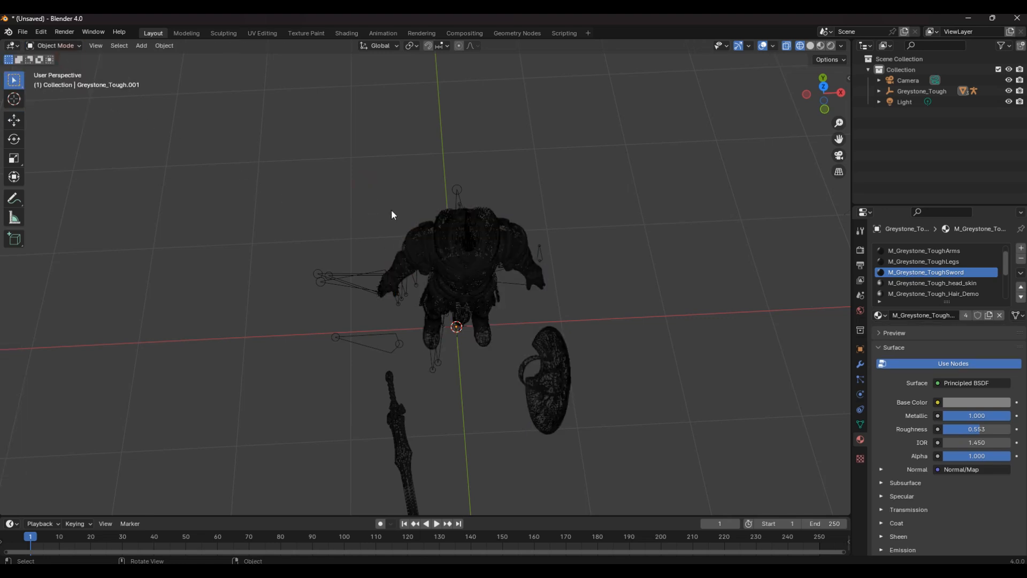
- Check that the body selects on its own, select the separated sword, and switch the viewport to Material Preview shading
click(479, 261)
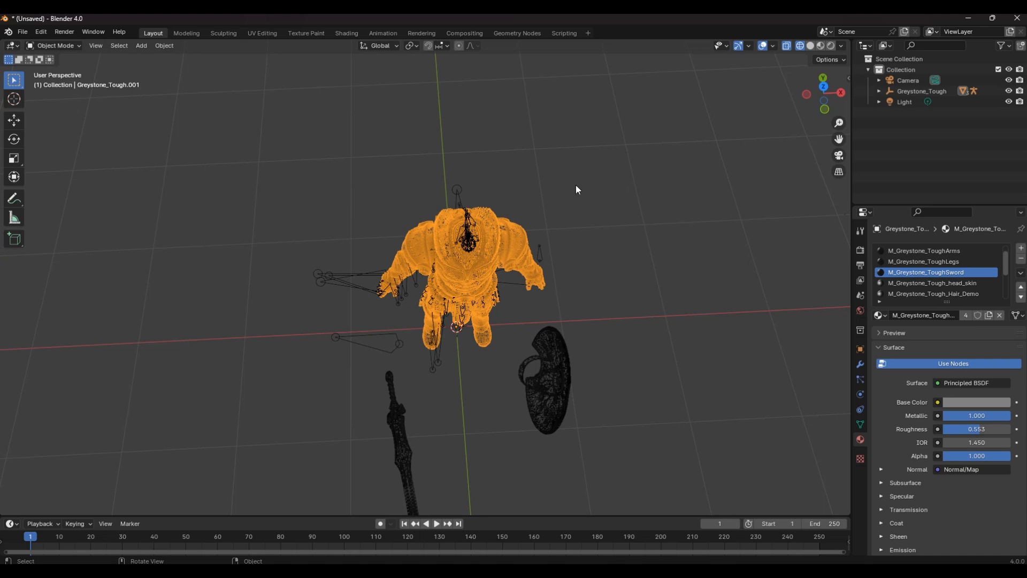
middle_drag(456, 198, 409, 129)
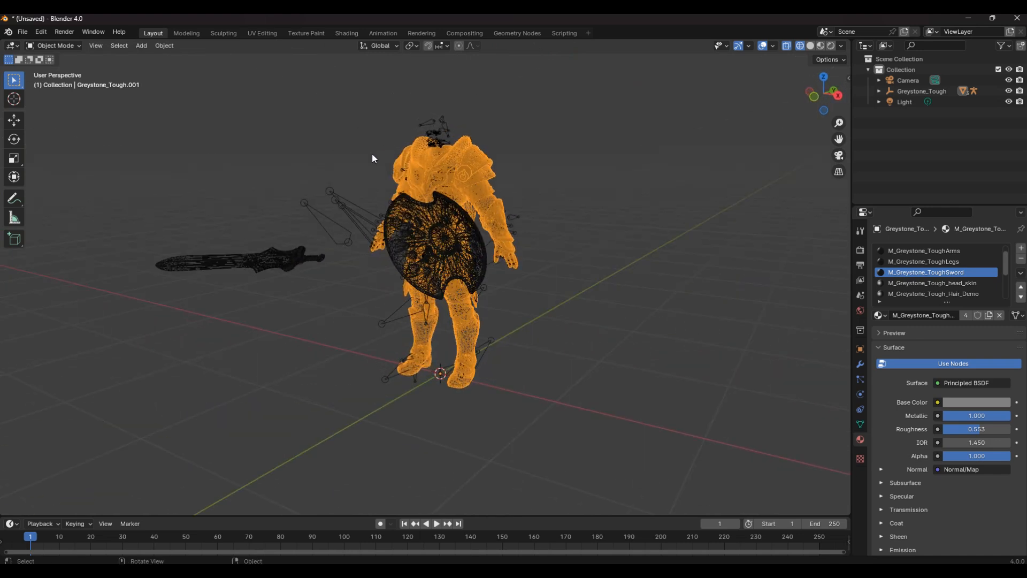
click(301, 251)
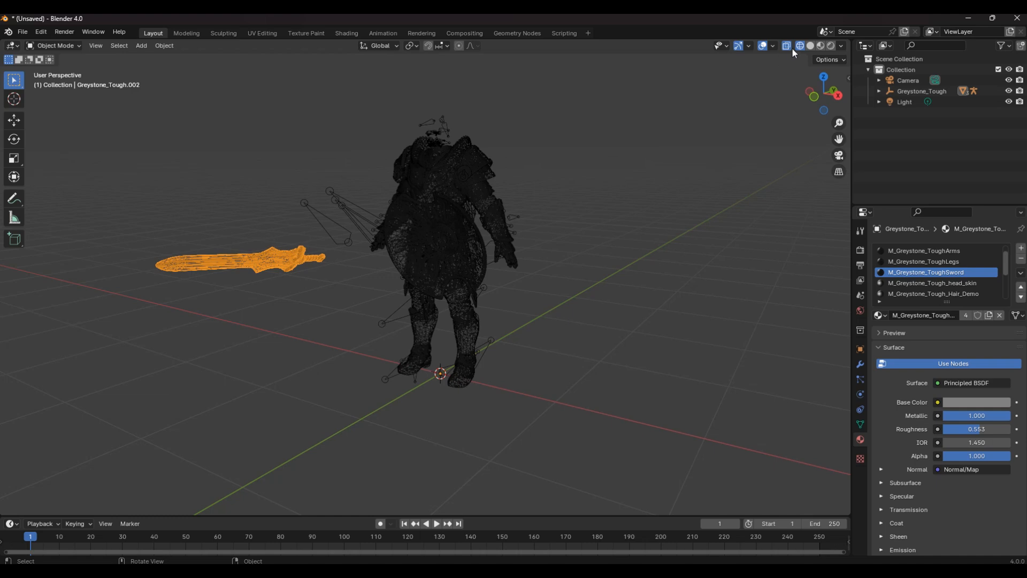
click(817, 46)
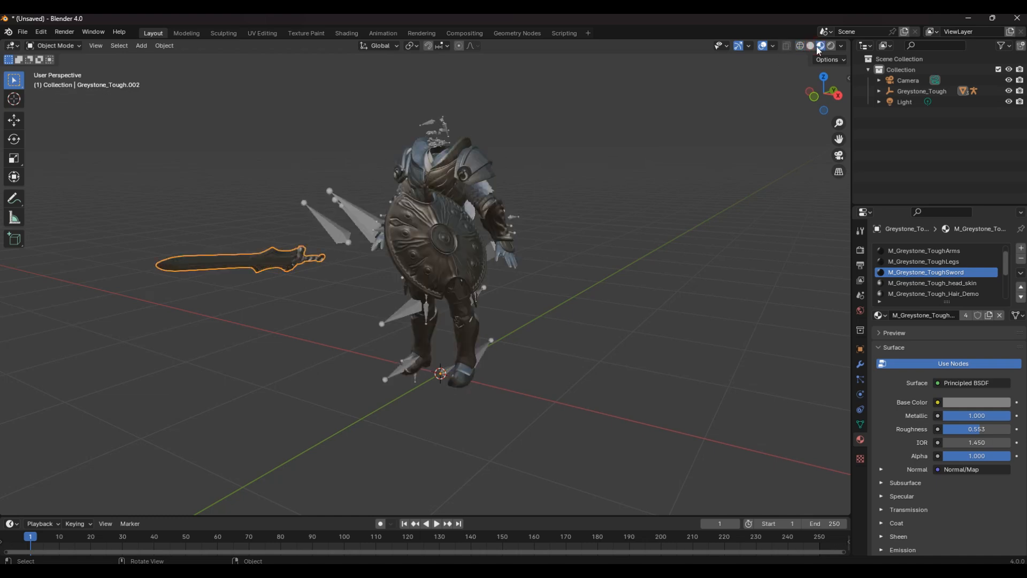
mouse_move(518, 172)
middle_down()
mouse_move(536, 150)
mouse_move(483, 178)
mouse_move(502, 173)
middle_up()
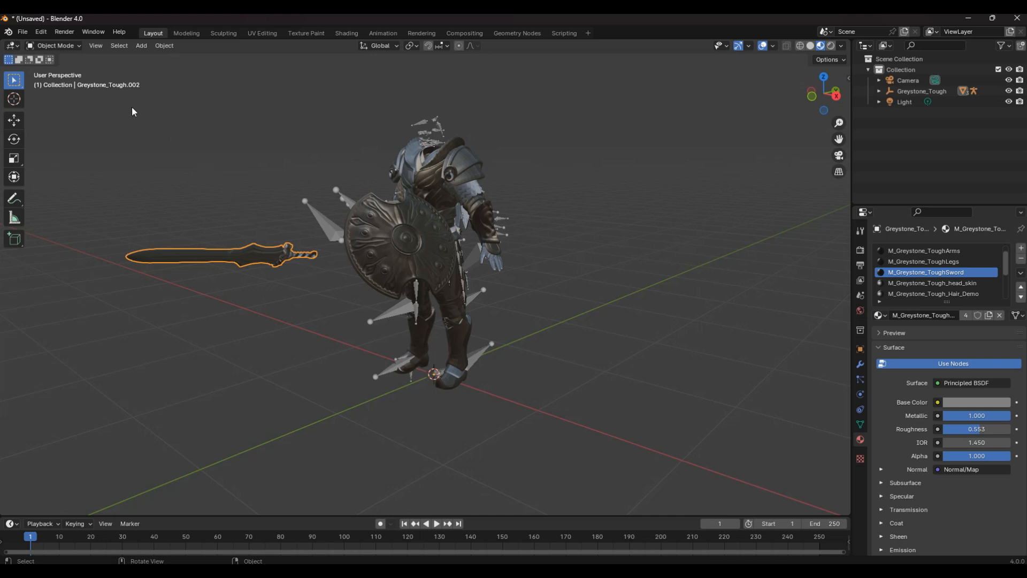
- Move the sword's geometry to its origin with Set Origin, Geometry to Origin
click(164, 46)
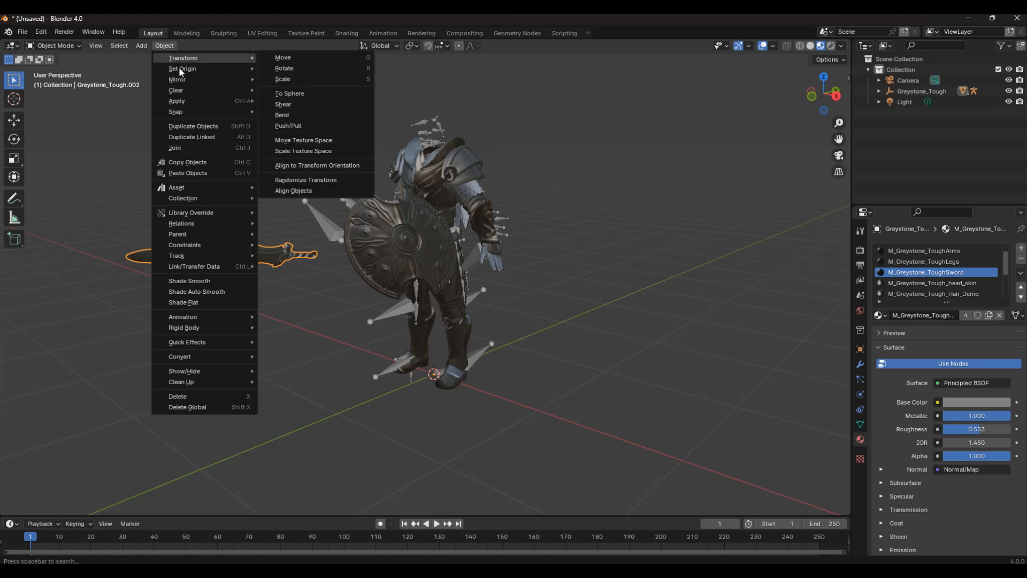
mouse_move(206, 71)
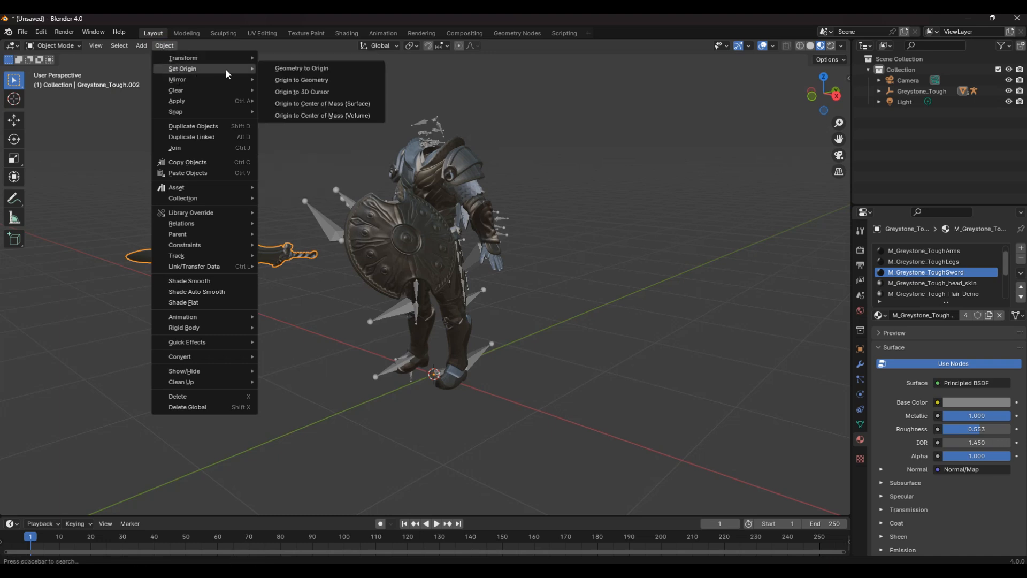
click(308, 68)
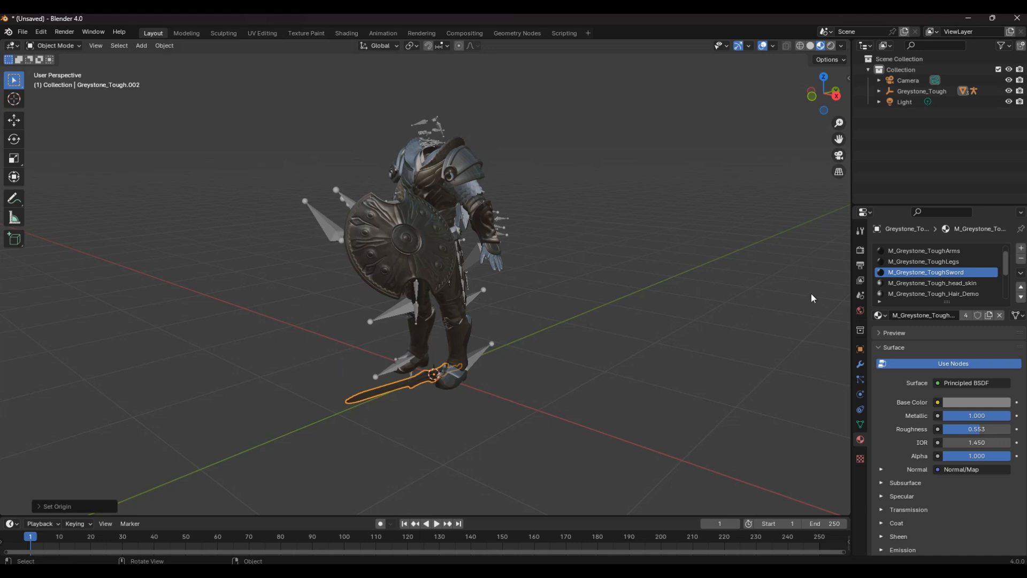
- Rotate the sword about its origin until it stands upright with the blade pointing up and its tilt straightened
click(15, 140)
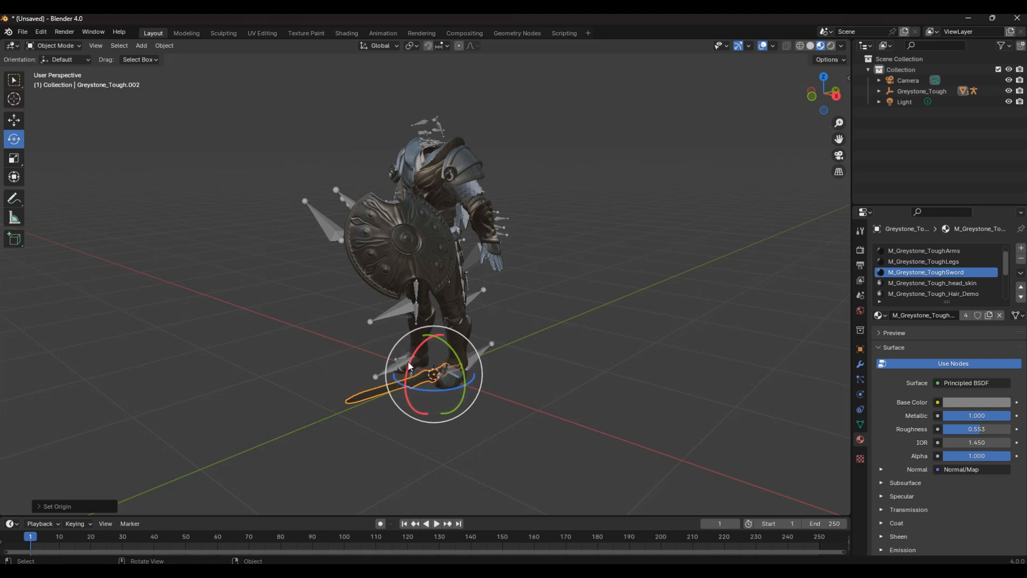
drag(407, 360, 443, 335)
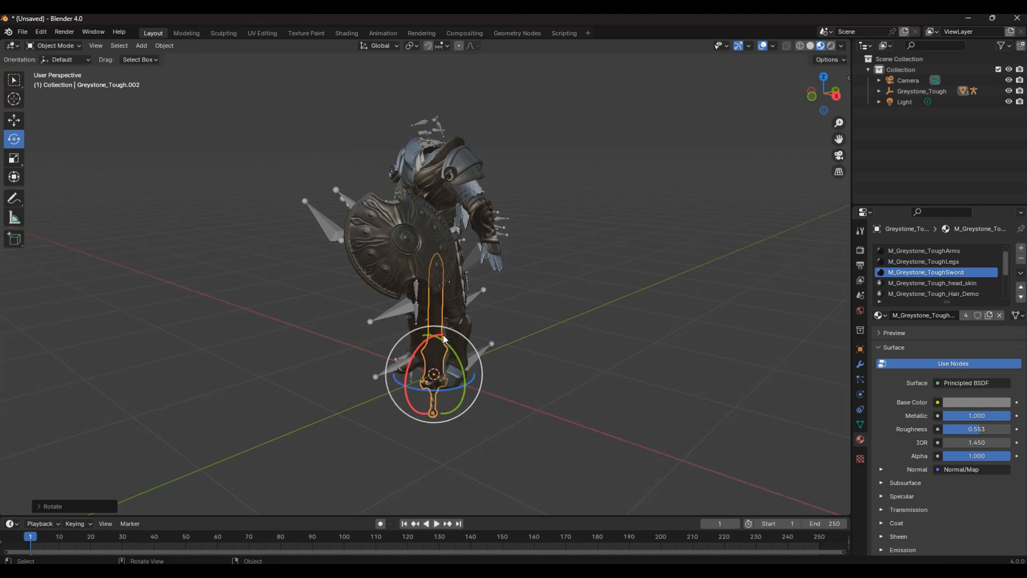
mouse_move(486, 351)
middle_down()
mouse_move(589, 338)
mouse_move(576, 320)
mouse_move(538, 349)
mouse_move(497, 353)
middle_up()
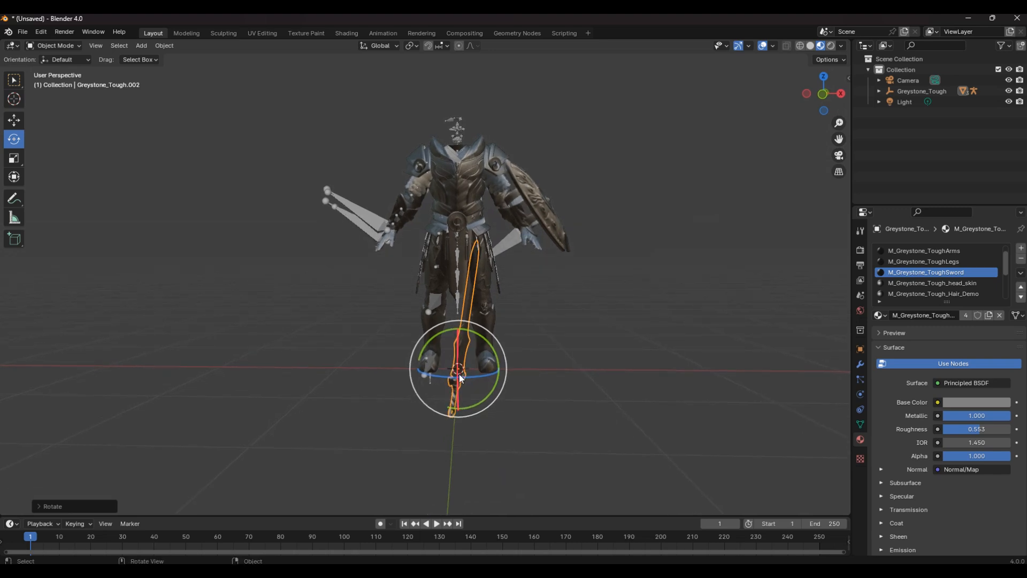
drag(456, 374, 466, 333)
scroll(473, 340, up, 4)
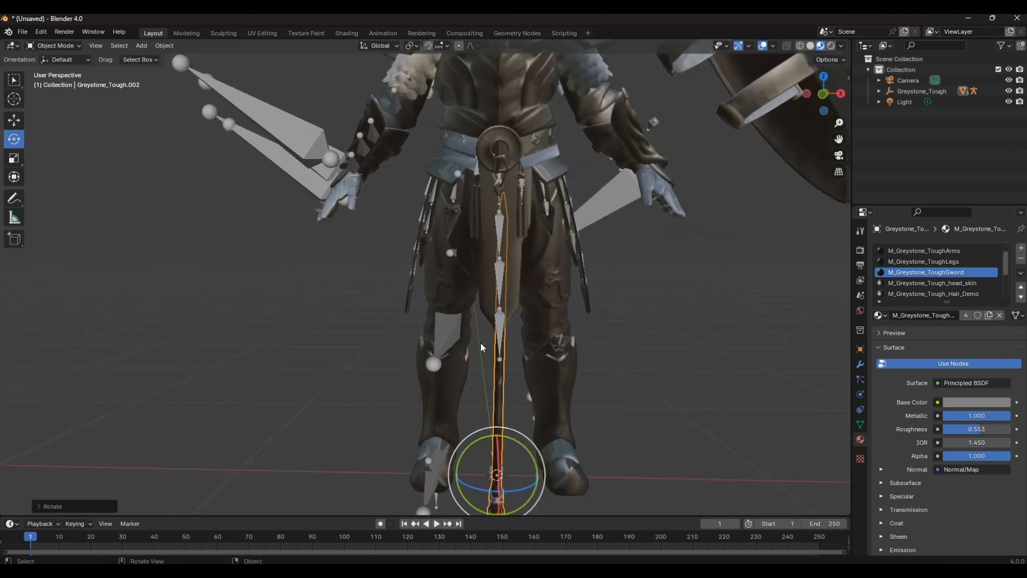
mouse_move(494, 342)
middle_down()
mouse_move(496, 313)
mouse_move(480, 290)
mouse_move(447, 291)
mouse_move(483, 332)
mouse_move(511, 340)
mouse_move(500, 299)
mouse_move(503, 338)
middle_up()
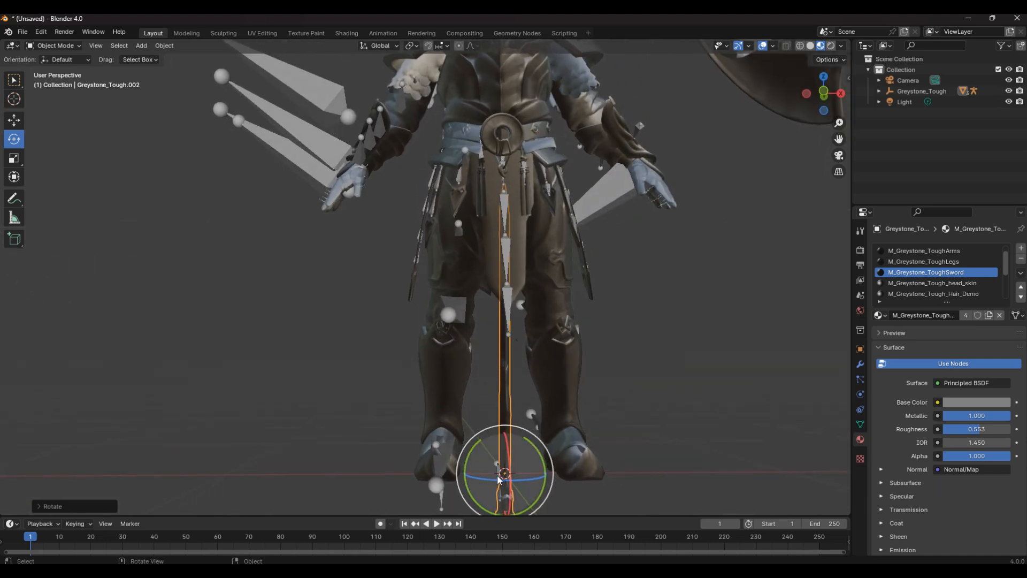
drag(503, 480, 507, 476)
middle_drag(507, 476, 502, 462)
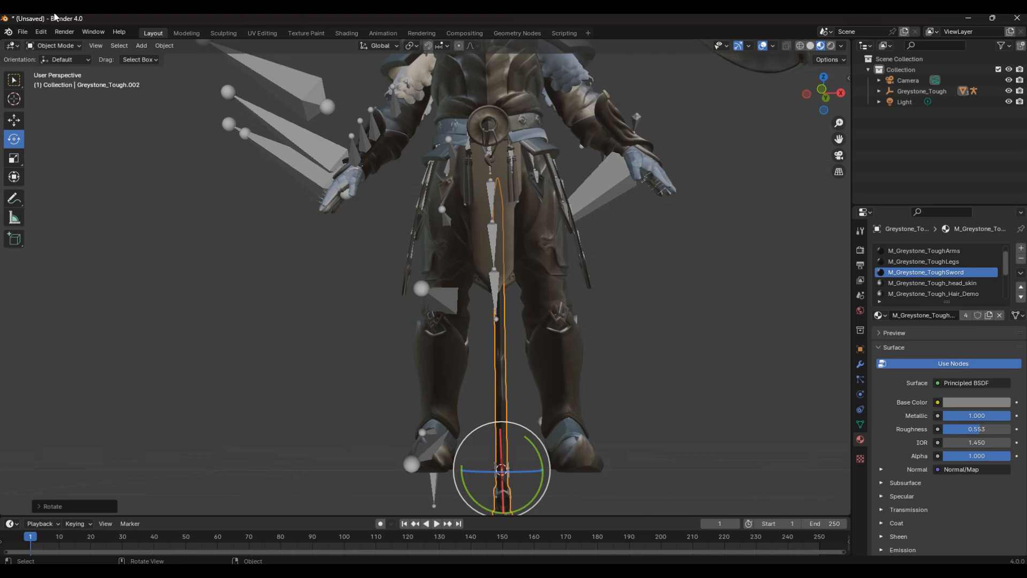
- Start an FBX export of the selected sword and name the file GreystoneWeapon.fbx
click(23, 32)
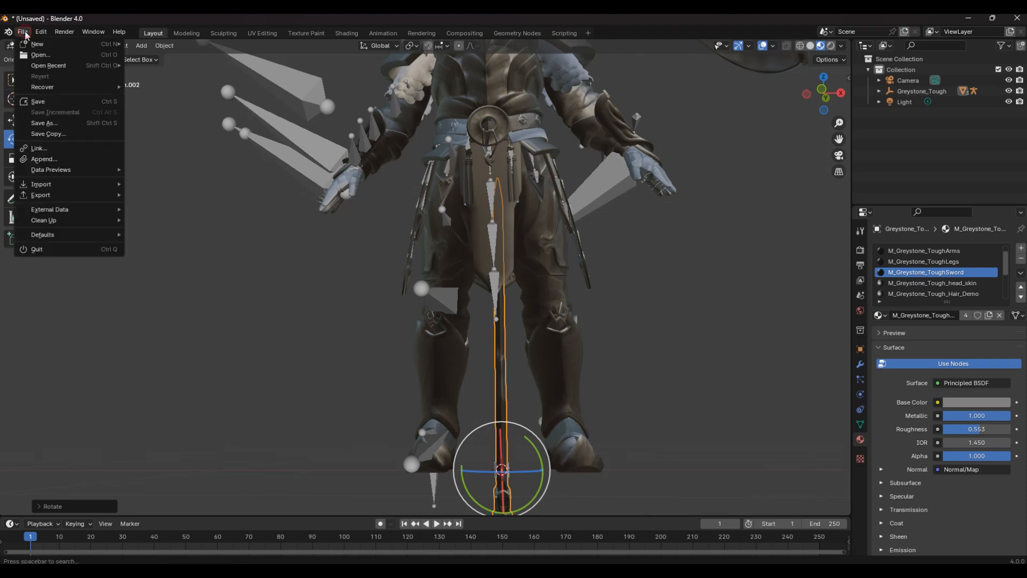
mouse_move(39, 195)
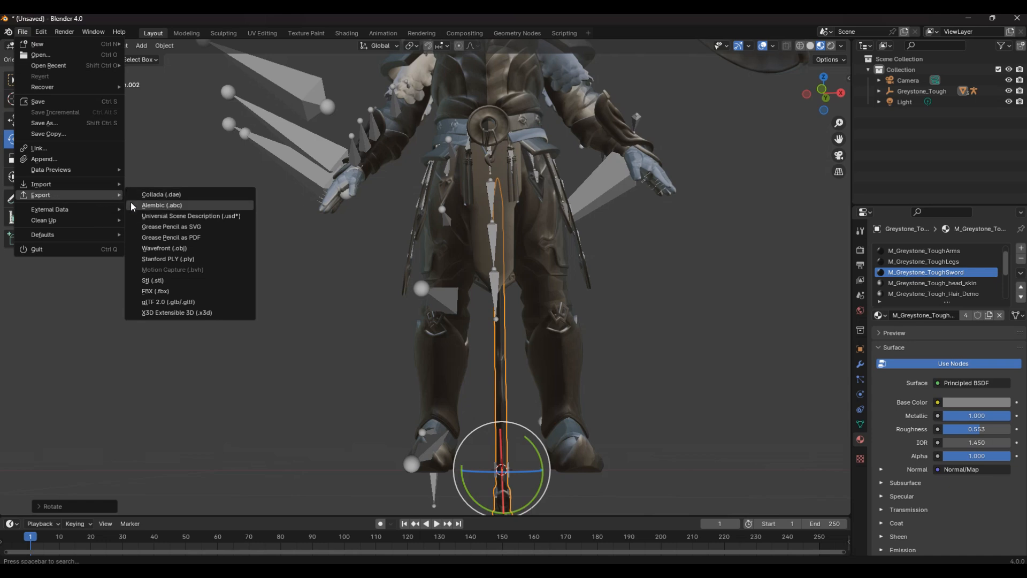
click(168, 290)
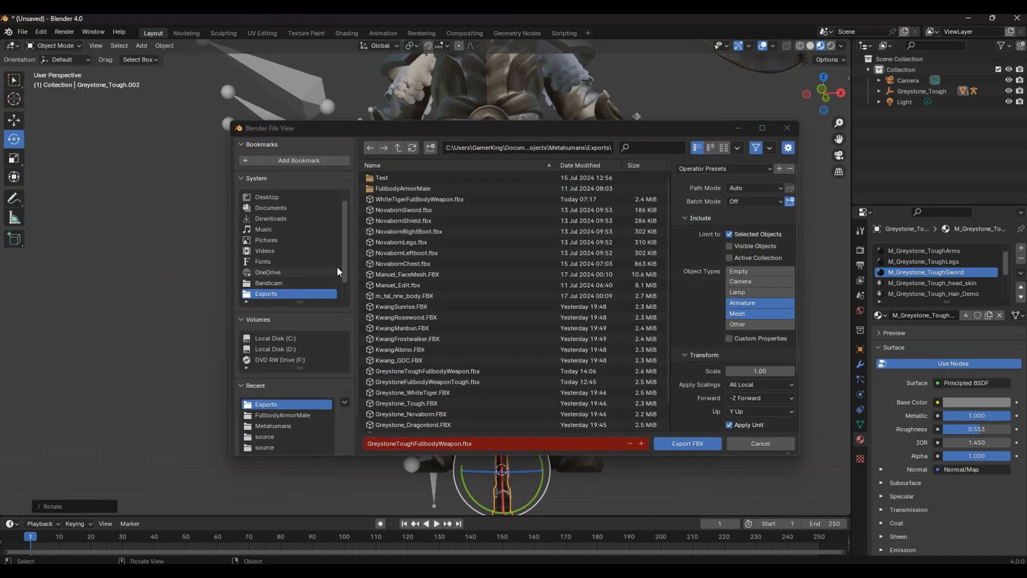
click(450, 443)
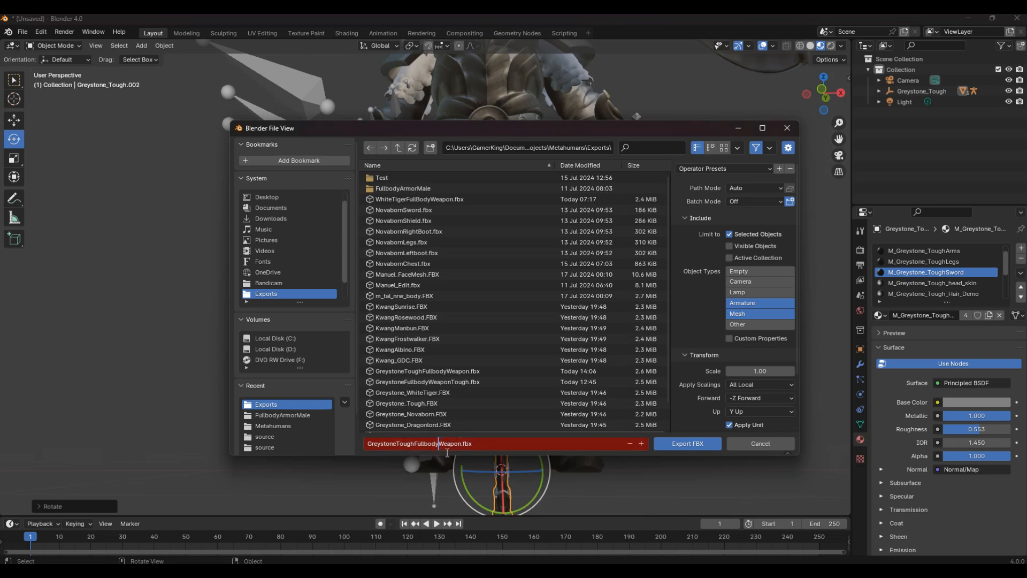
key(BackSpace)
key(BackSpace)
key(BackSpace)
key(BackSpace)
key(BackSpace)
key(BackSpace)
key(BackSpace)
key(BackSpace)
key(BackSpace)
key(BackSpace)
key(BackSpace)
key(BackSpace)
key(BackSpace)
- Restrict the export's object types to Mesh only, leaving out Armature
click(747, 303)
click(746, 303)
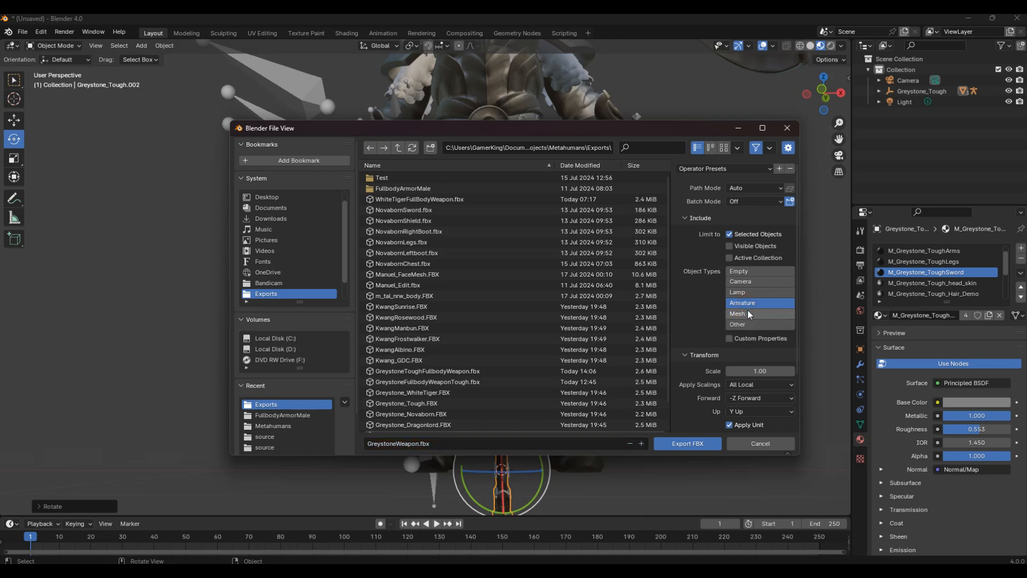
click(748, 311)
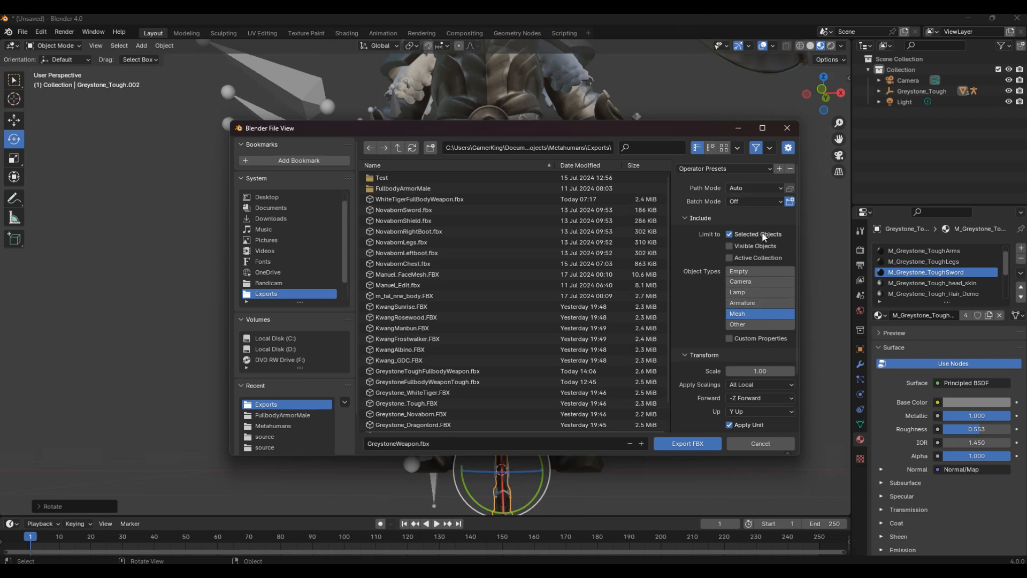
- Expand the Geometry and Armature export settings to review them, and export the sword as FBX
scroll(749, 328, down, 3)
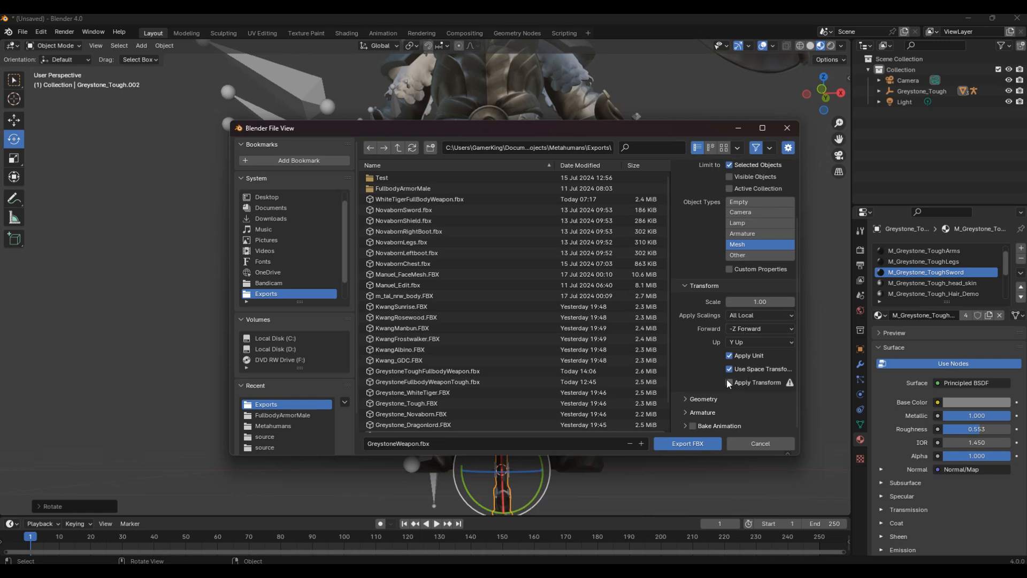
click(722, 396)
scroll(720, 383, down, 3)
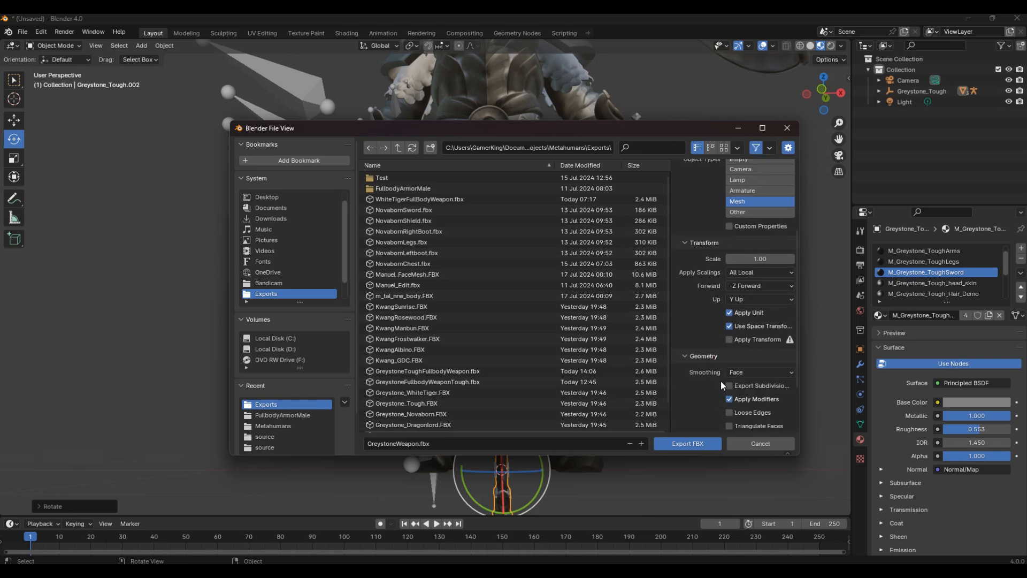
scroll(754, 350, down, 2)
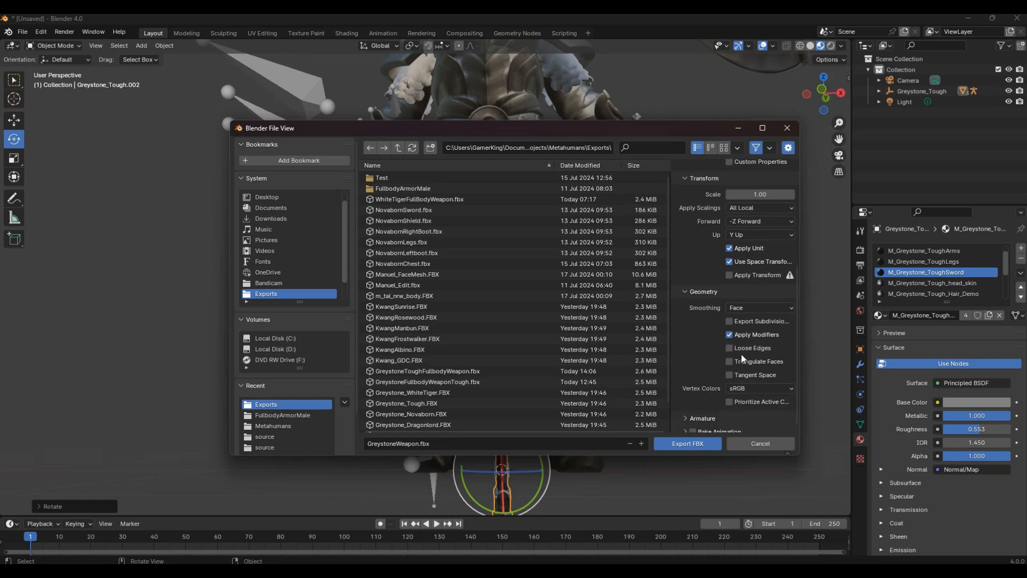
click(714, 410)
scroll(714, 406, down, 3)
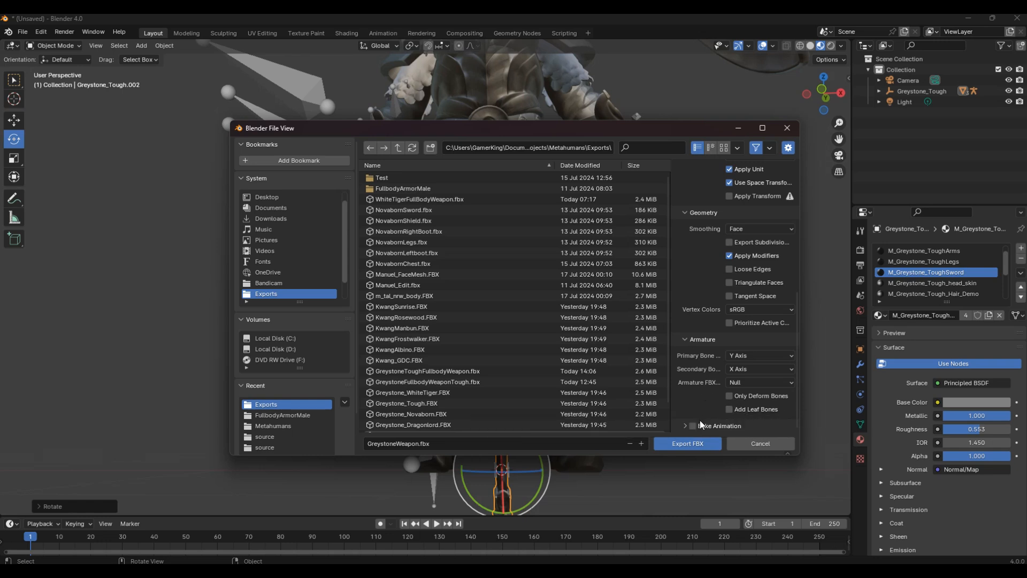
click(688, 444)
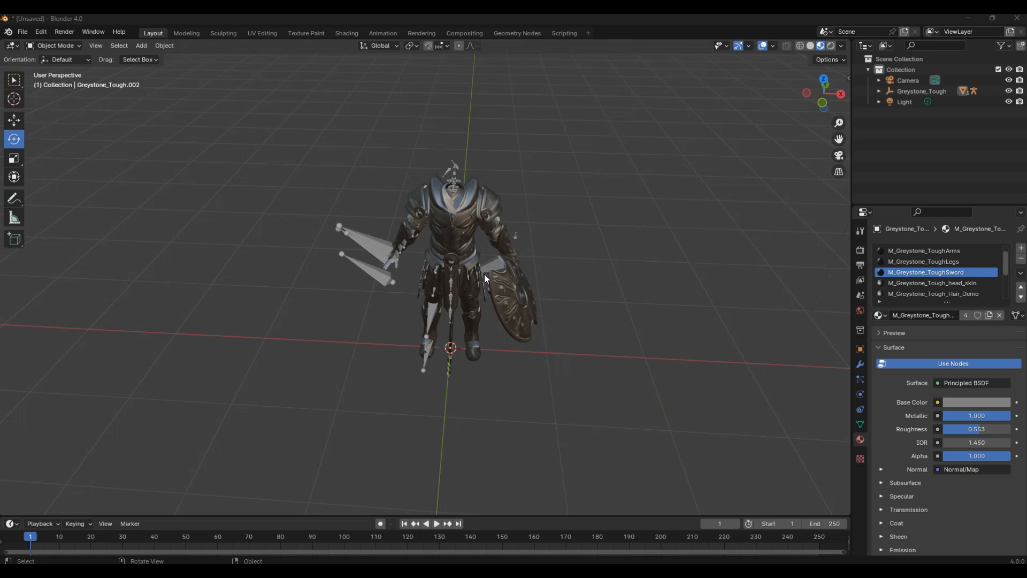
- Select the separated shield and move its geometry to its origin with Set Origin, Geometry to Origin
click(502, 293)
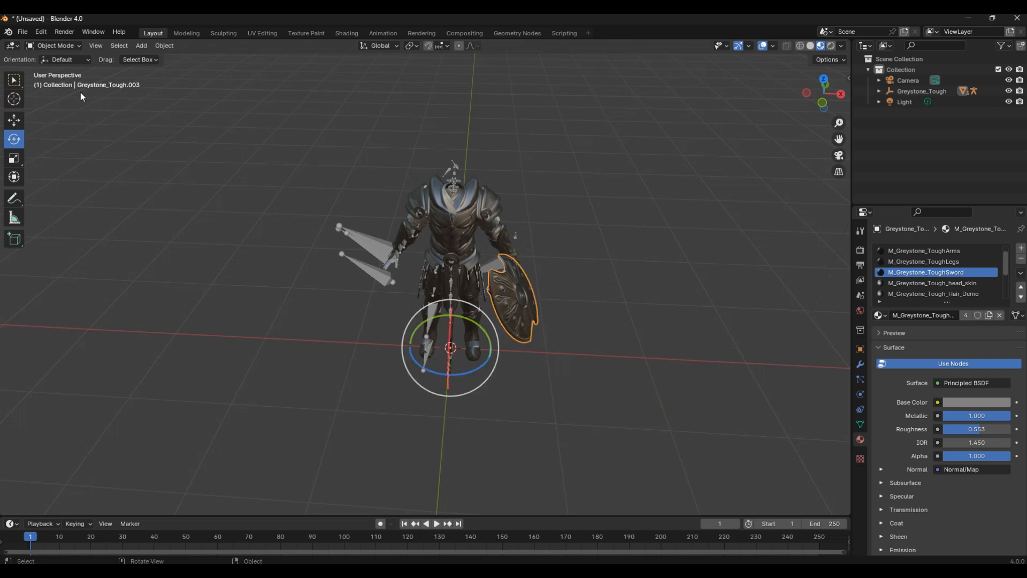
click(162, 46)
mouse_move(175, 68)
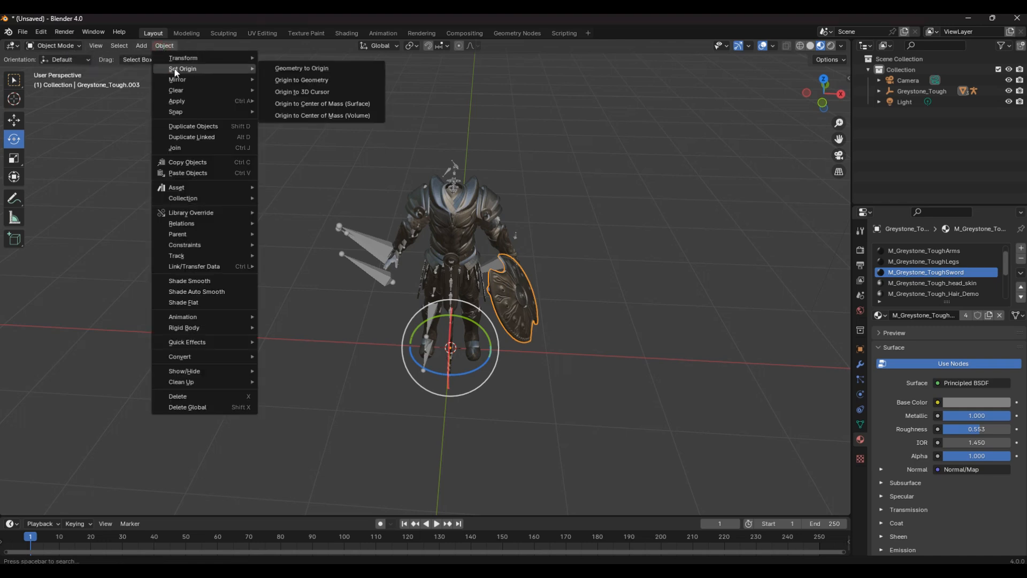
click(287, 70)
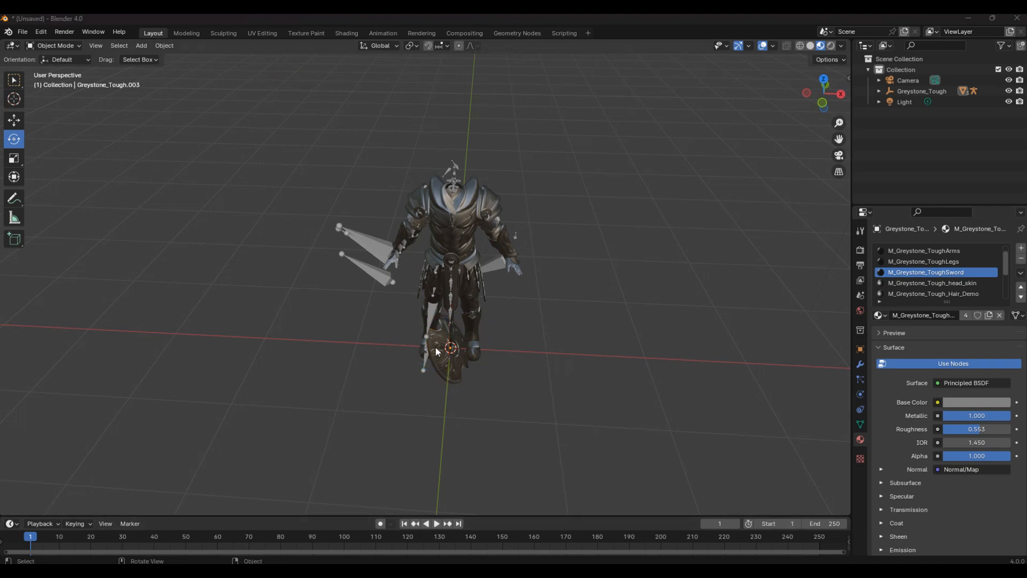
- Rotate the shield about its origin until it stands upright and edge-on in the front view
click(450, 357)
middle_drag(468, 407, 473, 363)
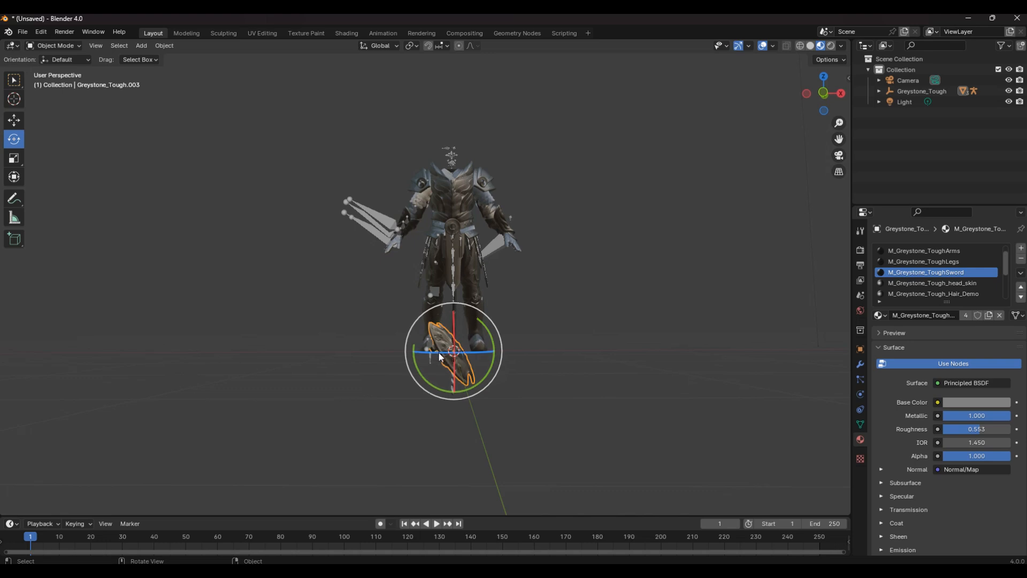
mouse_move(438, 350)
mouse_down()
mouse_move(442, 358)
mouse_move(440, 342)
mouse_up()
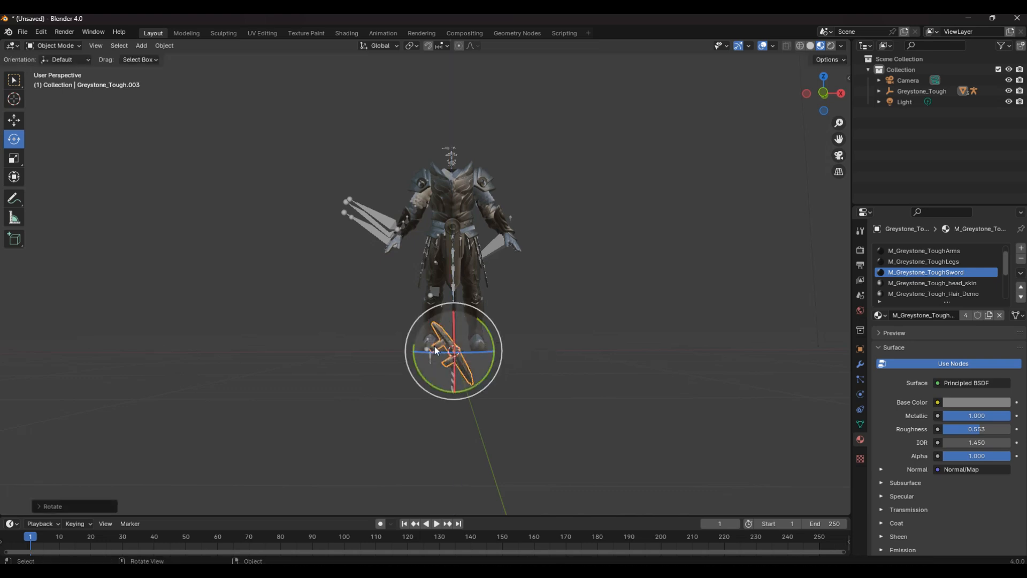
drag(418, 366, 460, 348)
mouse_move(480, 324)
middle_down()
mouse_move(409, 334)
mouse_move(480, 338)
middle_up()
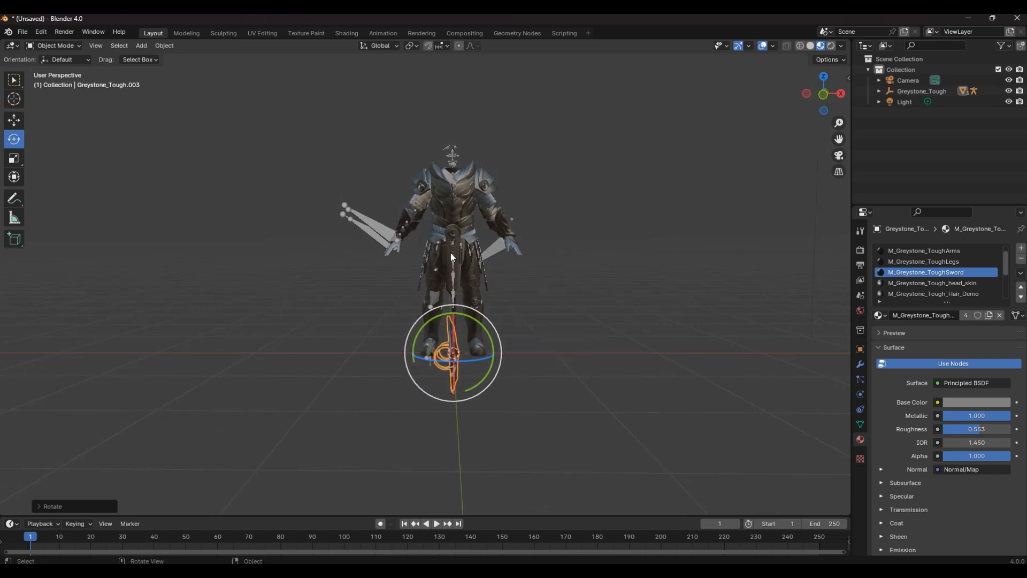
- Start an FBX export of the selected shield and name the file GreystoneShield.fbx
click(23, 32)
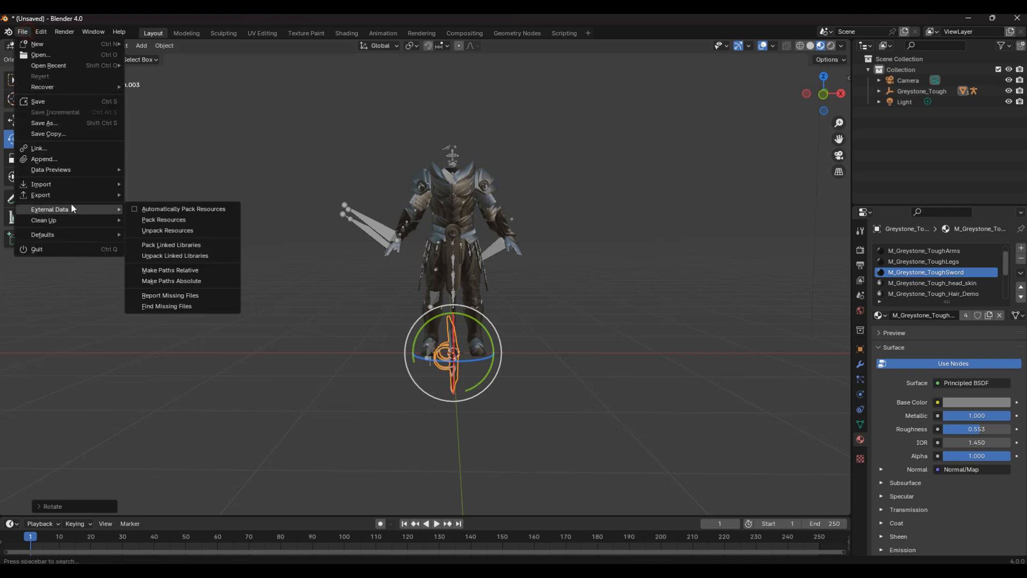
mouse_move(73, 199)
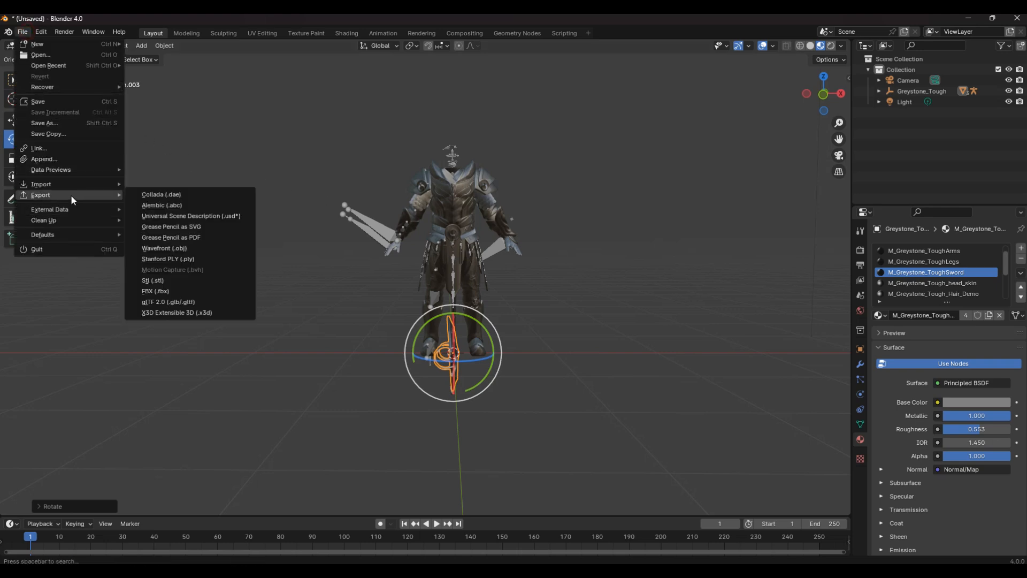
click(192, 292)
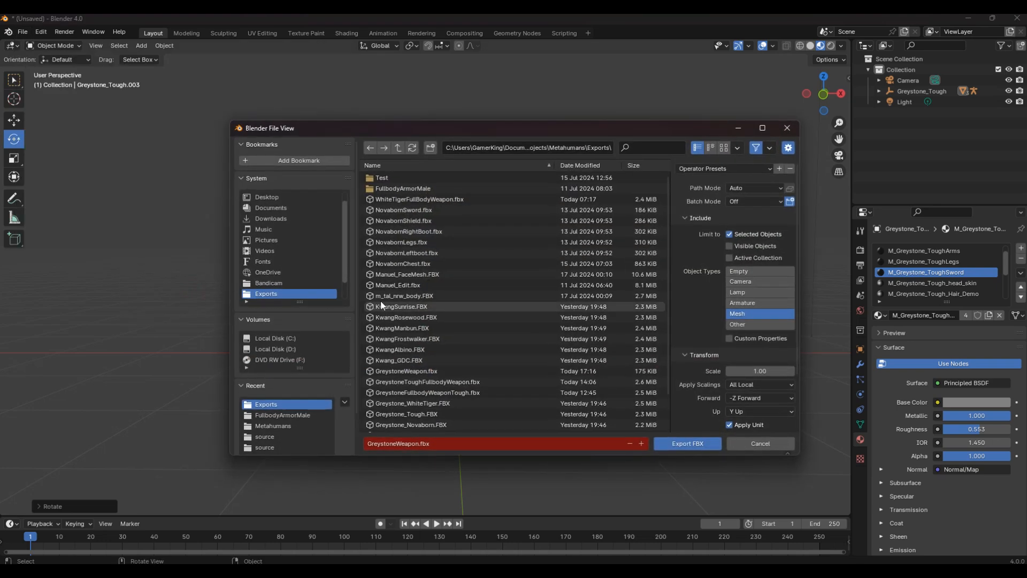
click(415, 444)
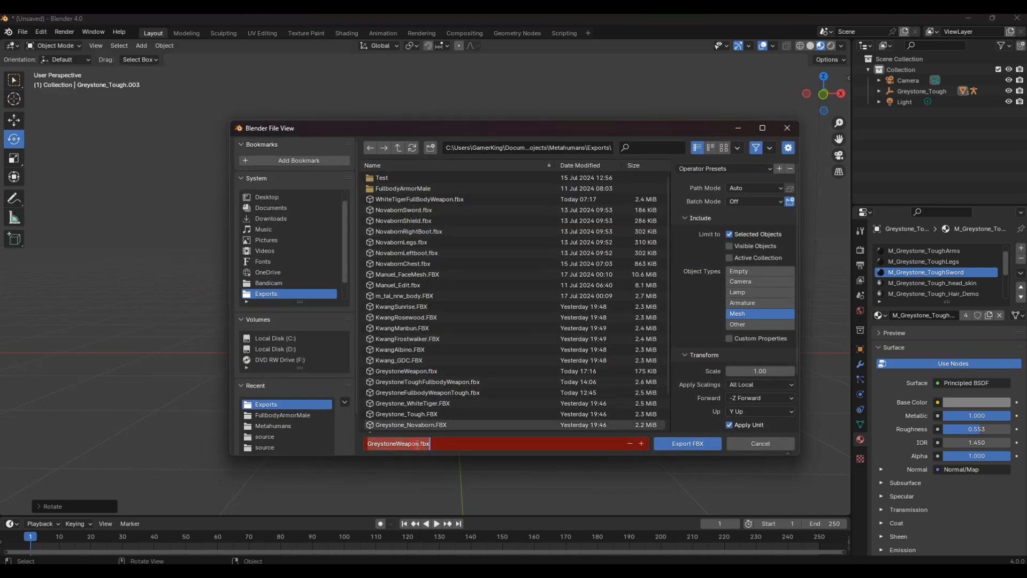
click(421, 445)
key(BackSpace)
key(BackSpace)
key(BackSpace)
key(BackSpace)
key(BackSpace)
key(BackSpace)
text(Shield)
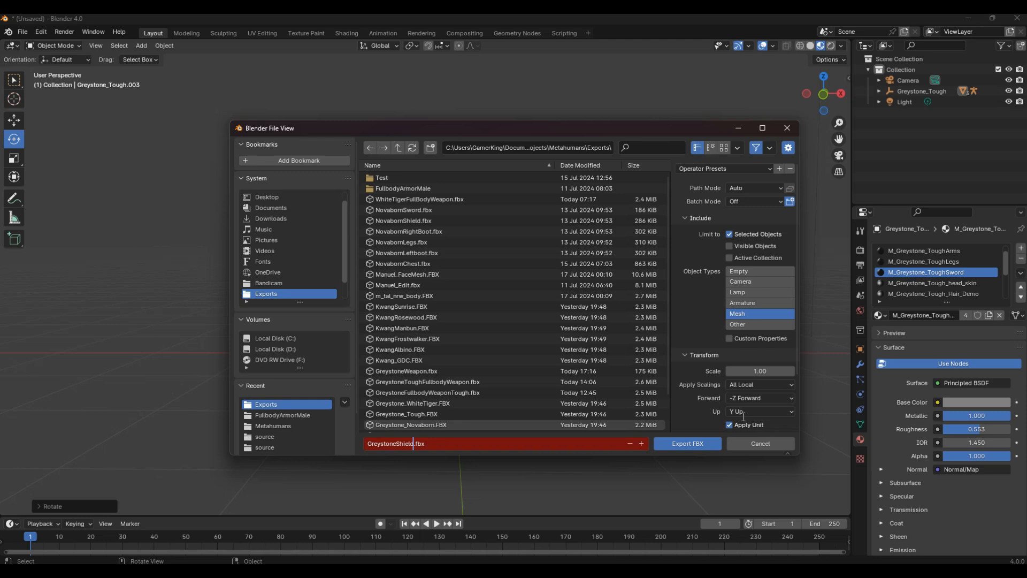
click(676, 377)
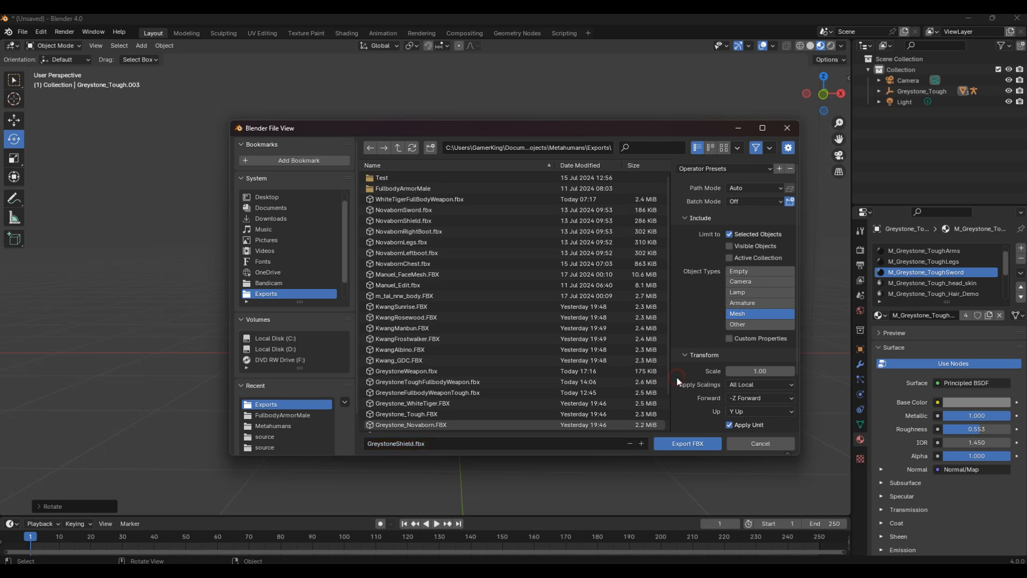
- Review the shield export's Geometry and Armature settings, and export it as a mesh-only FBX
scroll(676, 377, down, 3)
click(695, 399)
scroll(720, 396, down, 3)
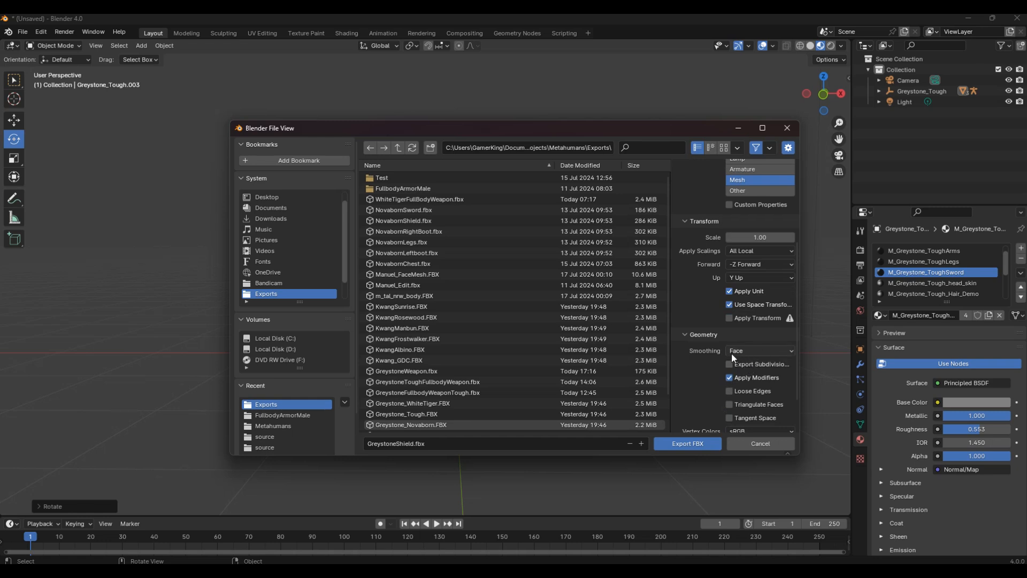
scroll(713, 364, down, 2)
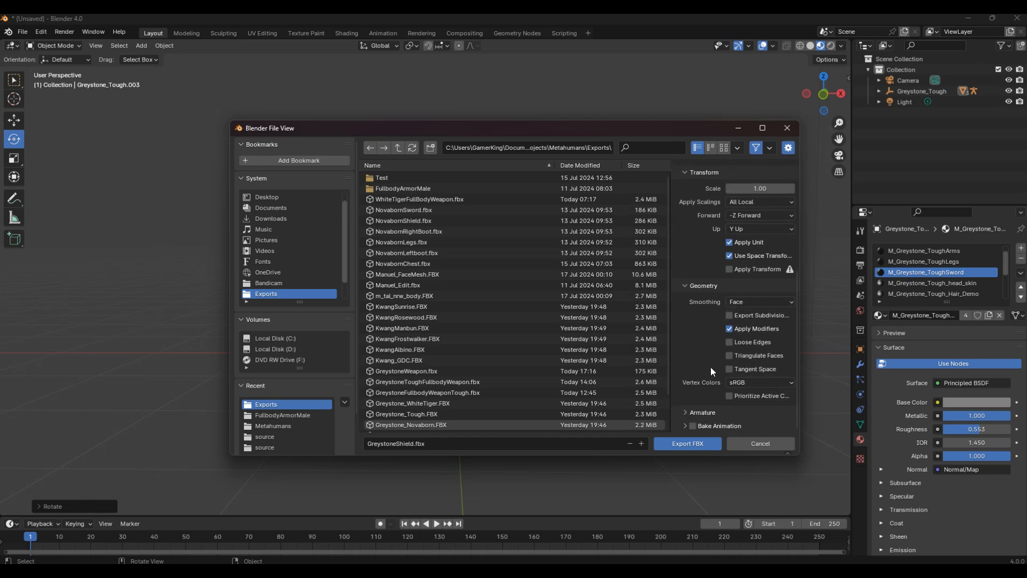
click(691, 413)
scroll(711, 393, down, 3)
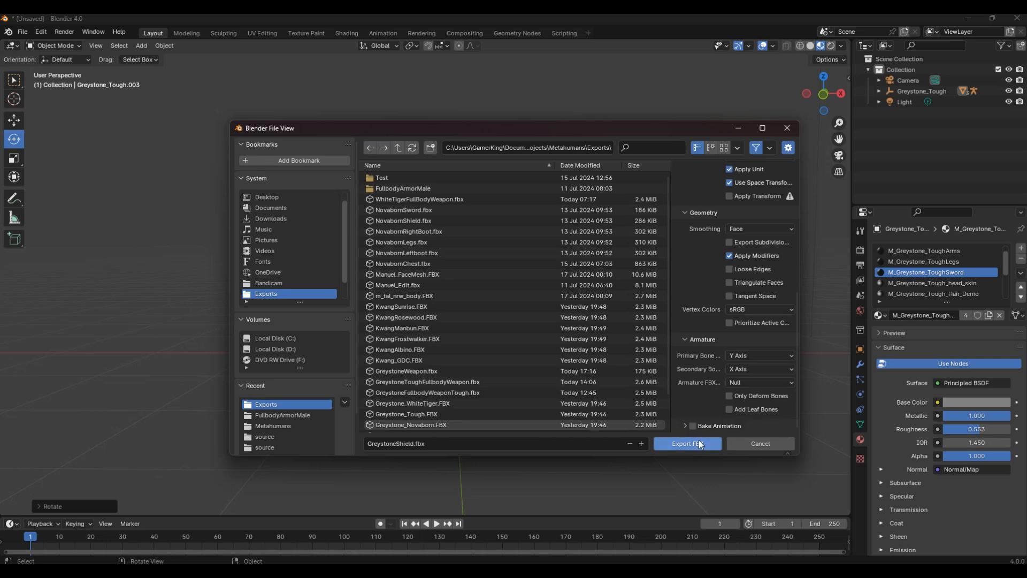
click(678, 444)
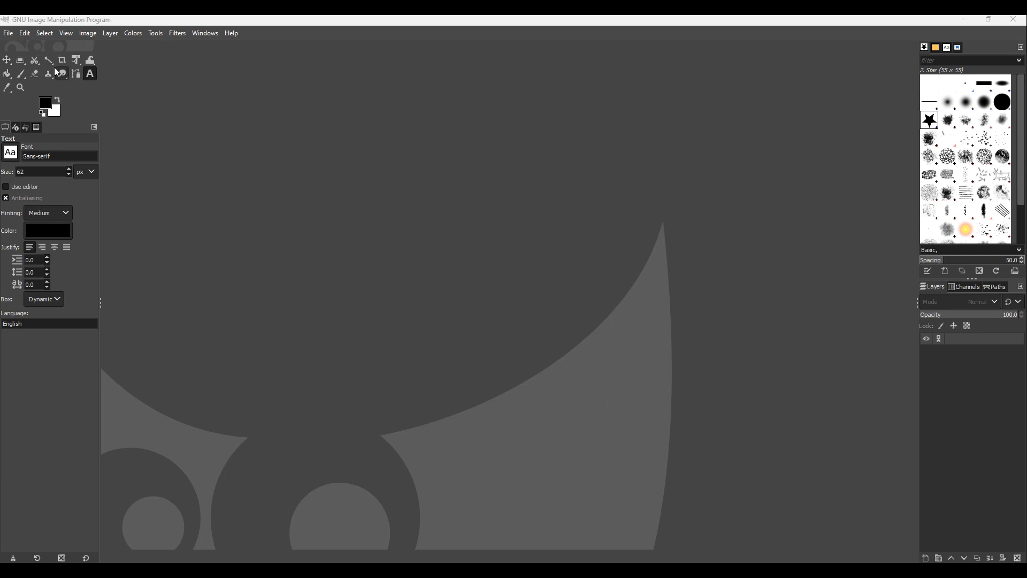
- Switch to GIMP and create a new blank image of 1920 × 1080 px
click(9, 33)
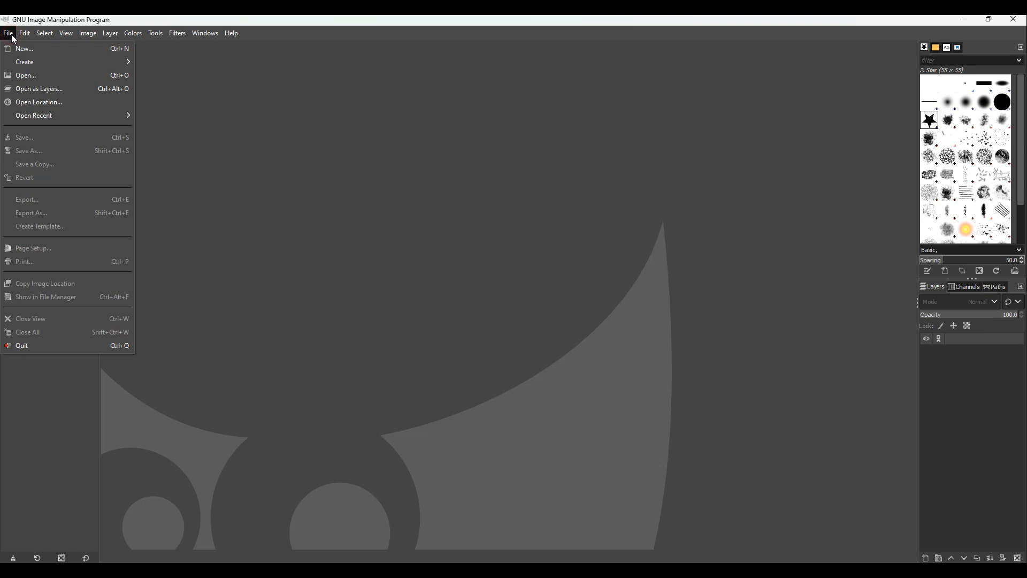
mouse_move(25, 34)
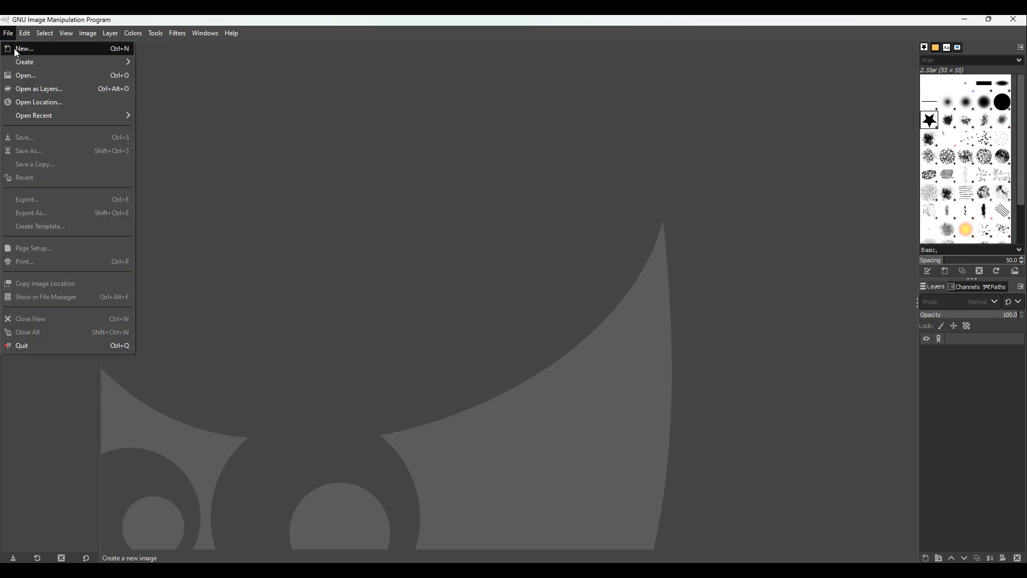
click(21, 49)
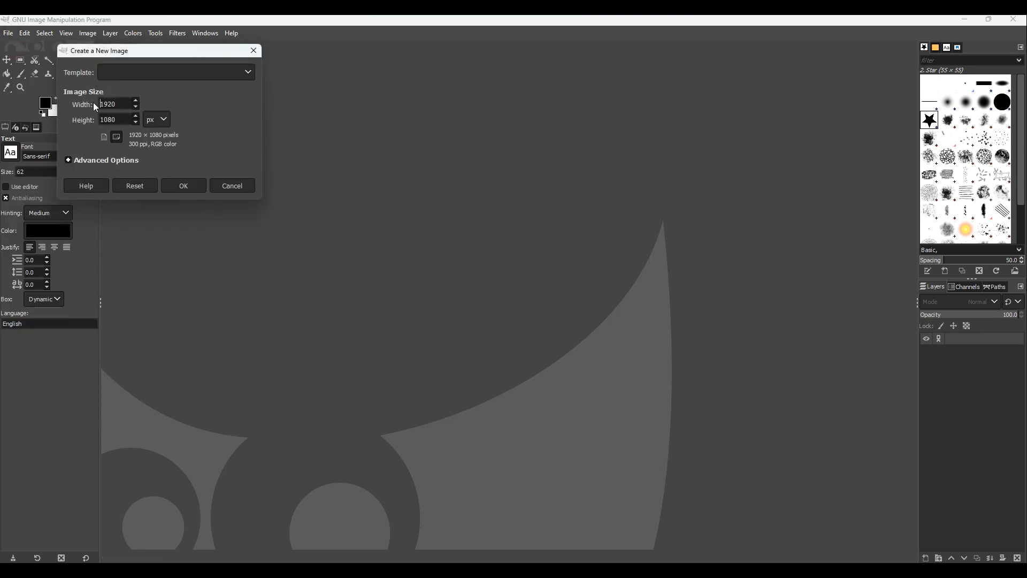
click(183, 187)
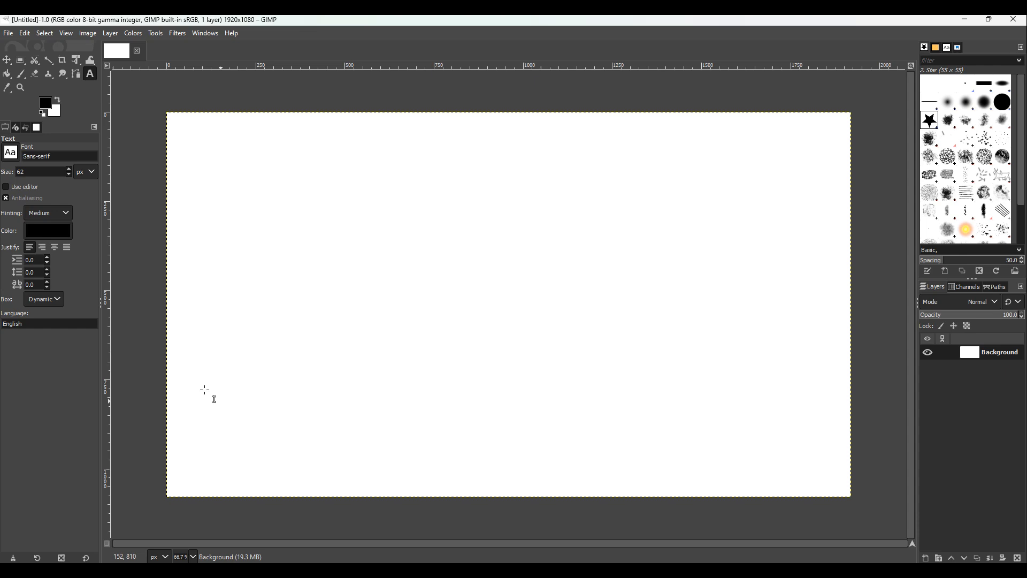
- Set up the Paintbrush with the 2. Hardness 100 brush and black (000000) as the foreground color
click(22, 74)
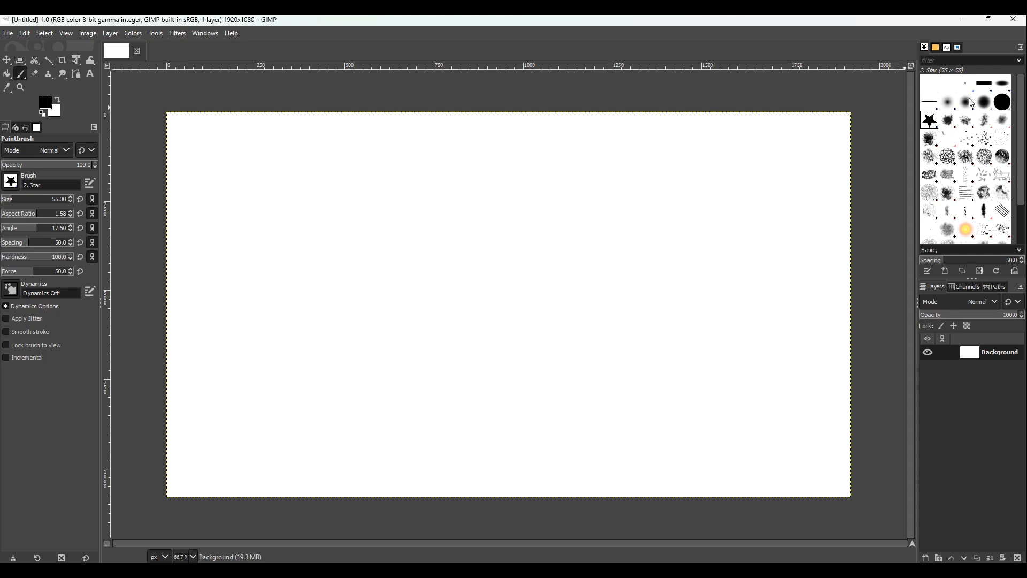
click(1002, 102)
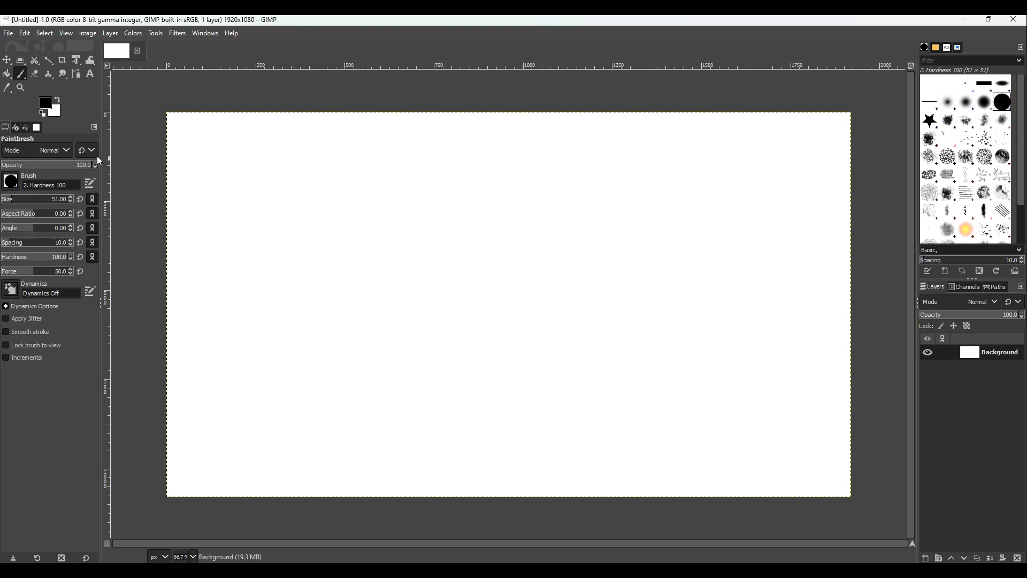
click(47, 104)
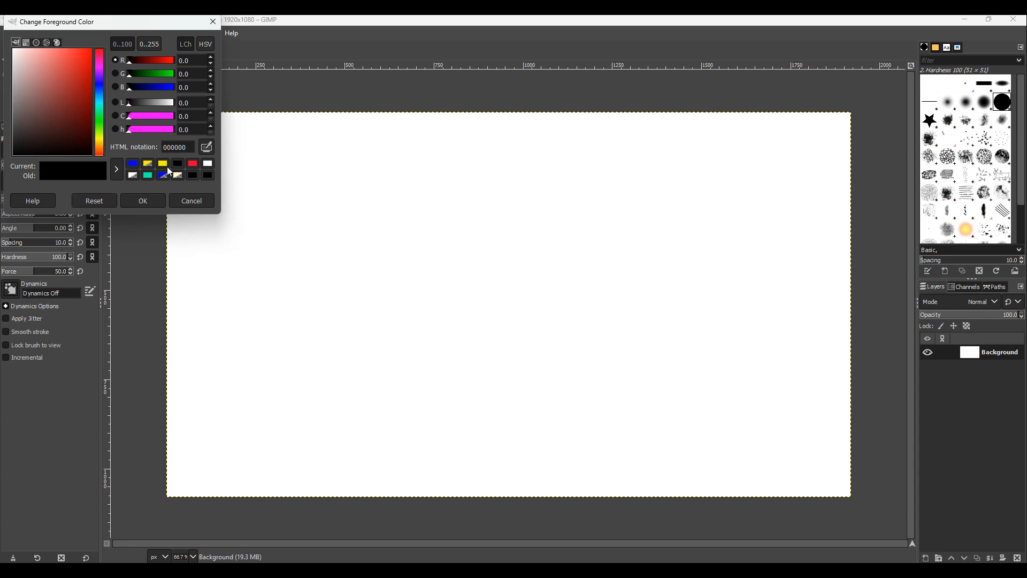
click(149, 201)
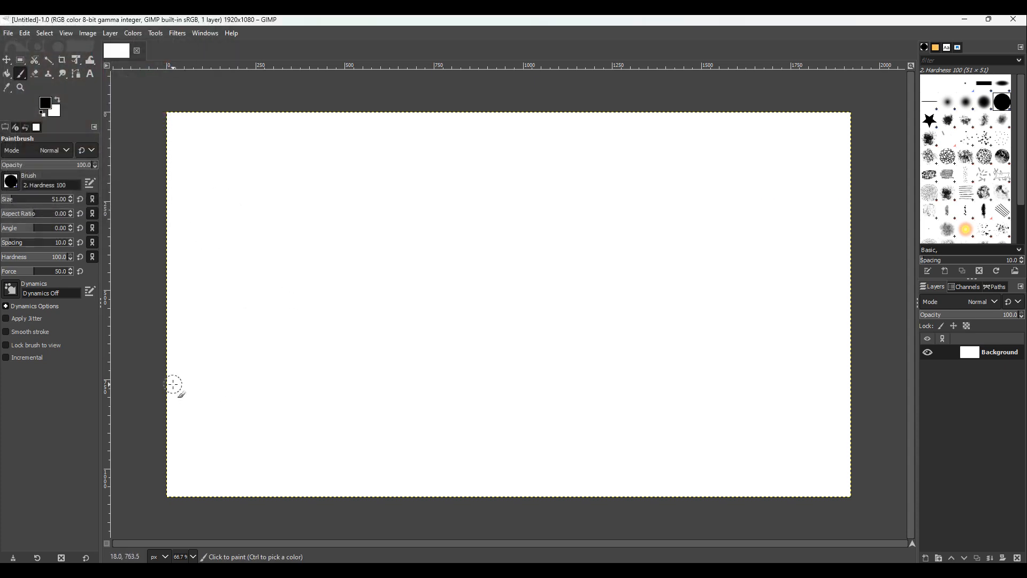
- Paint the lower half of the canvas solid black across its full width, filling the white gaps and evening out the upper edge
mouse_move(174, 384)
mouse_down()
mouse_move(824, 379)
mouse_move(706, 386)
mouse_move(171, 381)
mouse_move(845, 351)
mouse_move(348, 378)
mouse_move(549, 389)
mouse_move(970, 372)
mouse_up()
mouse_move(851, 369)
mouse_down()
mouse_move(264, 372)
mouse_move(362, 385)
mouse_move(241, 380)
mouse_move(310, 359)
mouse_move(195, 362)
mouse_move(600, 360)
mouse_move(84, 349)
mouse_move(497, 355)
mouse_move(222, 328)
mouse_move(643, 347)
mouse_move(367, 351)
mouse_move(672, 360)
mouse_move(497, 378)
mouse_move(816, 405)
mouse_move(559, 465)
mouse_move(866, 428)
mouse_move(823, 397)
mouse_move(873, 456)
mouse_move(820, 522)
mouse_move(818, 415)
mouse_move(744, 522)
mouse_move(813, 454)
mouse_move(756, 514)
mouse_move(775, 470)
mouse_move(843, 470)
mouse_move(164, 494)
mouse_move(740, 488)
mouse_move(207, 527)
mouse_up()
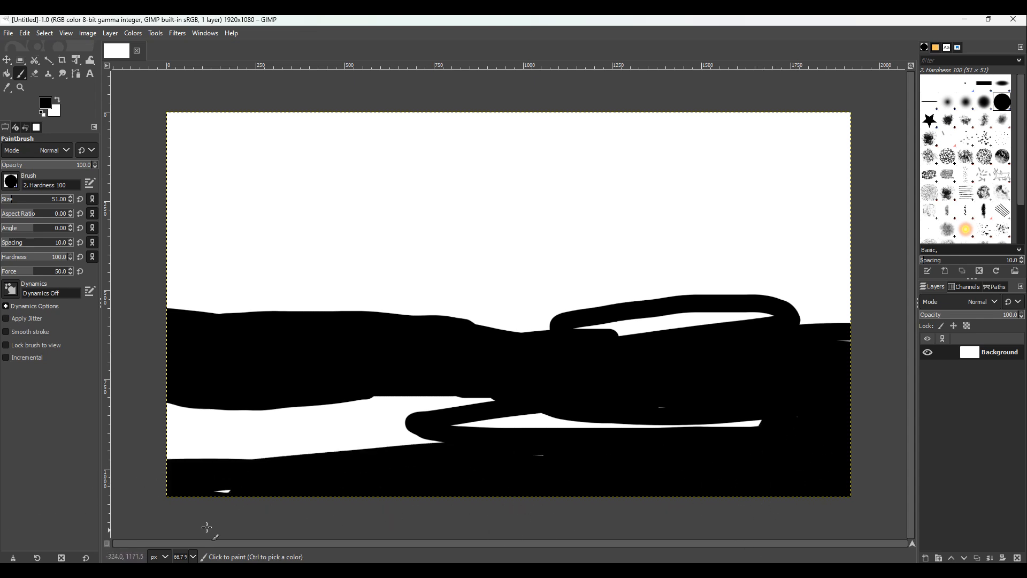
mouse_move(156, 487)
mouse_down()
mouse_move(339, 415)
mouse_move(442, 422)
mouse_move(245, 435)
mouse_move(454, 432)
mouse_move(266, 472)
mouse_up()
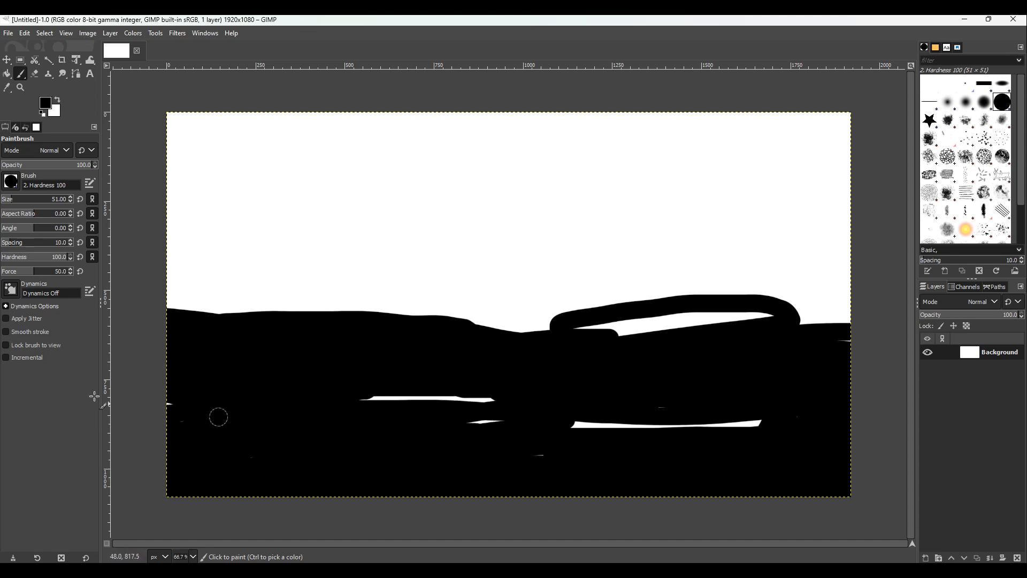
mouse_move(385, 370)
mouse_down()
mouse_move(314, 443)
mouse_move(625, 360)
mouse_move(435, 438)
mouse_move(432, 413)
mouse_up()
mouse_move(766, 421)
mouse_down()
mouse_move(484, 433)
mouse_move(708, 426)
mouse_up()
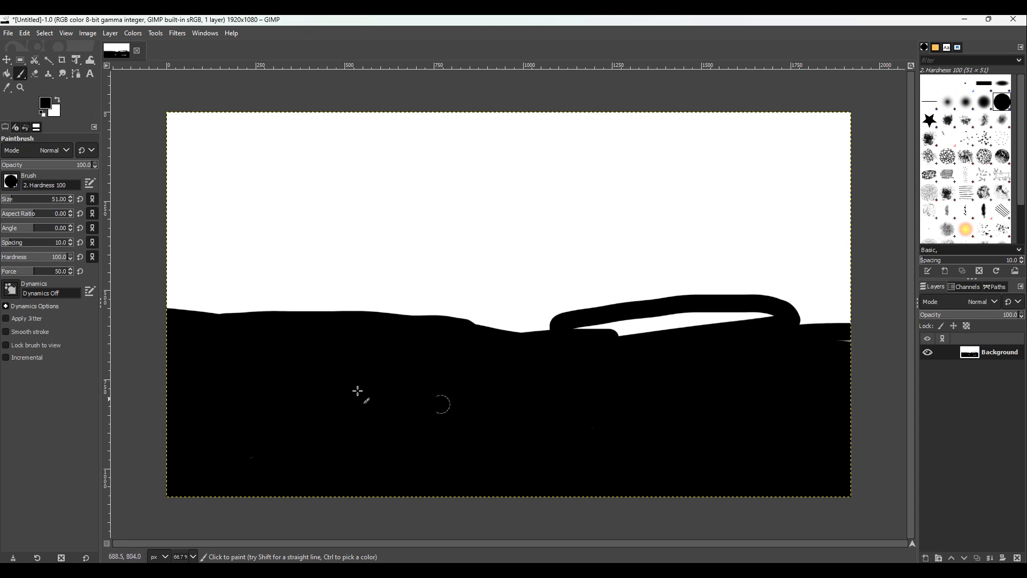
mouse_move(175, 323)
mouse_down()
mouse_move(894, 297)
mouse_move(344, 321)
mouse_move(556, 305)
mouse_move(787, 312)
mouse_up()
mouse_move(556, 316)
mouse_down()
mouse_move(544, 328)
mouse_move(773, 321)
mouse_up()
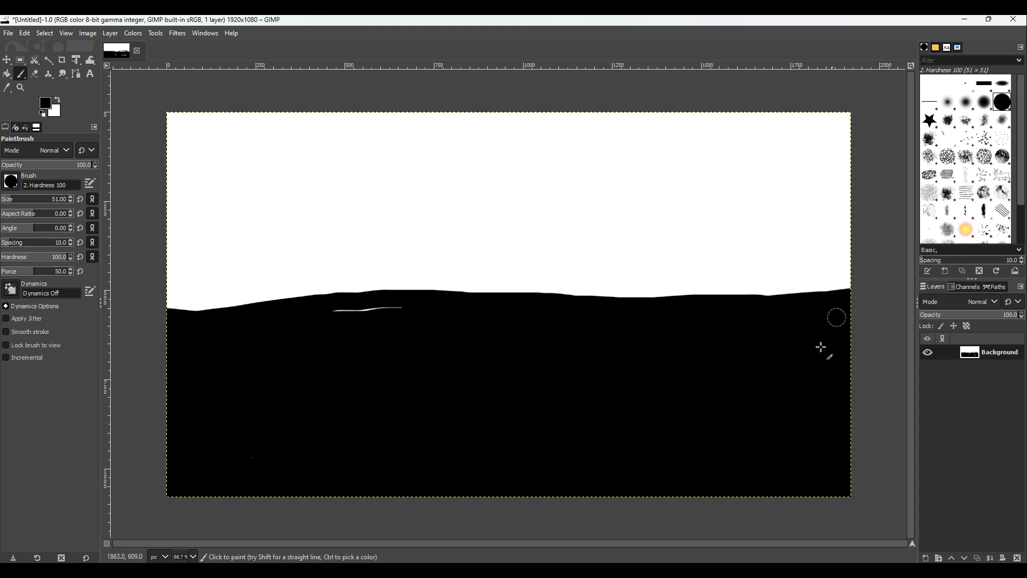
drag(235, 307, 172, 302)
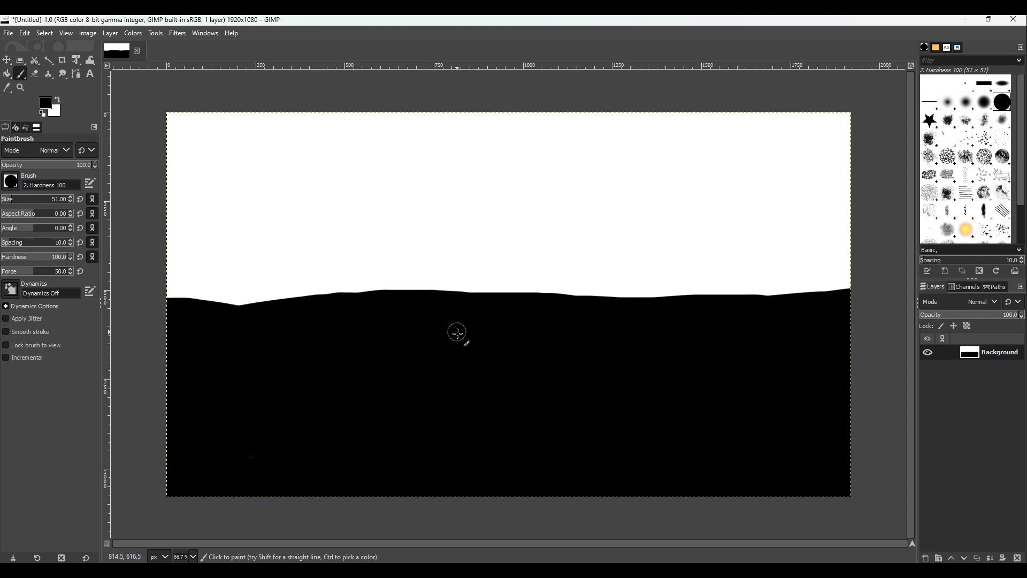
- Erase the upper part of the black area into a wide U-shaped curve, using the Eraser at size 300
click(35, 75)
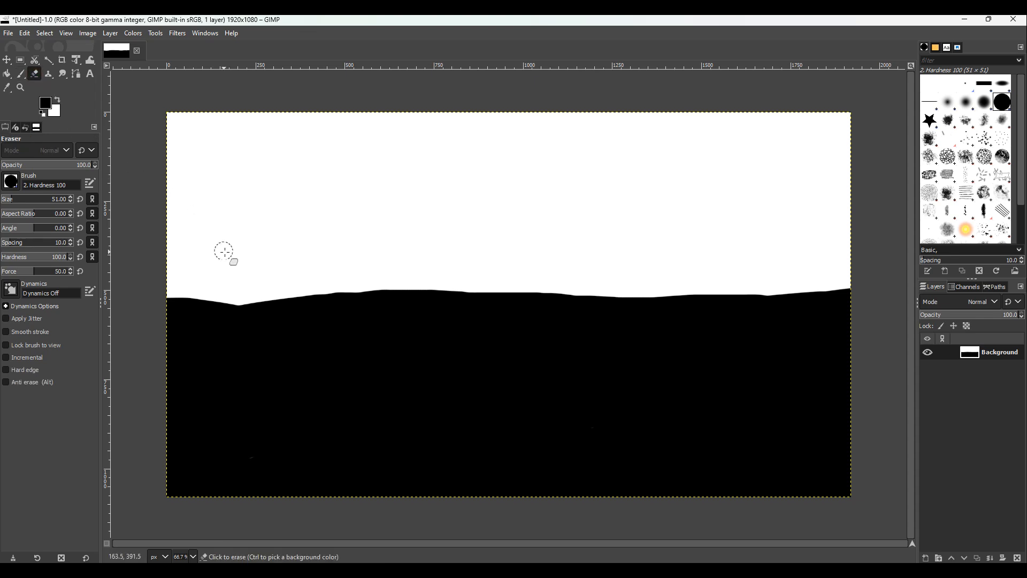
mouse_move(196, 289)
mouse_down()
mouse_move(316, 374)
mouse_move(436, 389)
mouse_up()
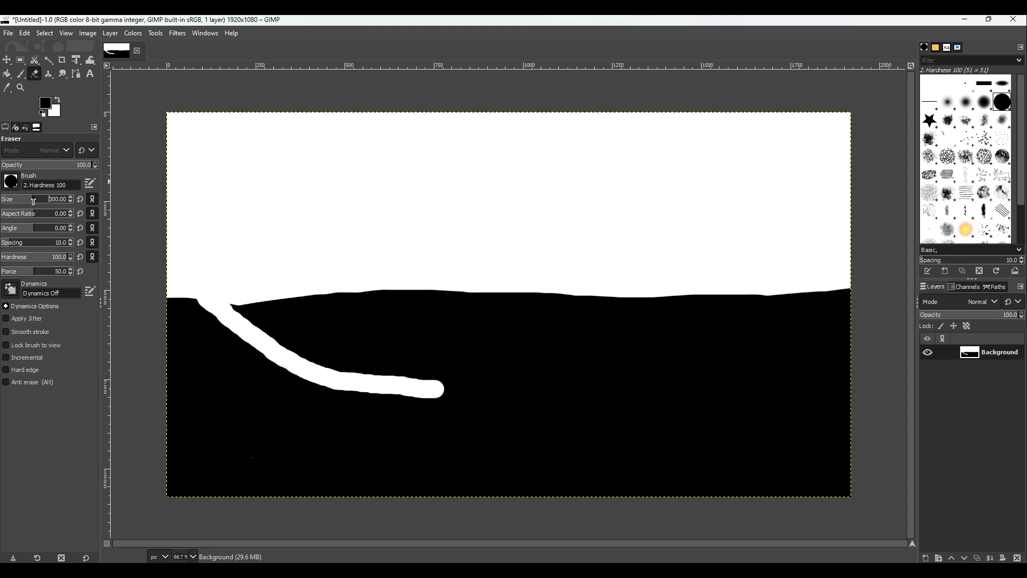
mouse_move(211, 298)
mouse_down()
mouse_move(244, 335)
mouse_move(326, 357)
mouse_move(612, 377)
mouse_move(729, 351)
mouse_move(797, 284)
mouse_move(782, 275)
mouse_move(520, 313)
mouse_move(305, 298)
mouse_up()
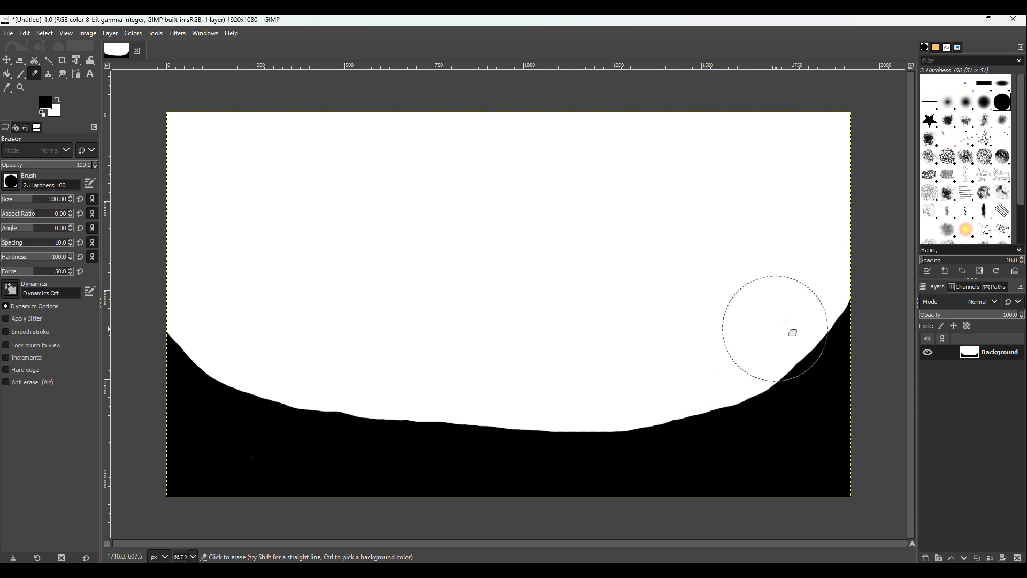
mouse_move(790, 309)
mouse_down()
mouse_move(729, 355)
mouse_move(657, 376)
mouse_move(456, 388)
mouse_move(304, 380)
mouse_move(229, 334)
mouse_move(238, 291)
mouse_up()
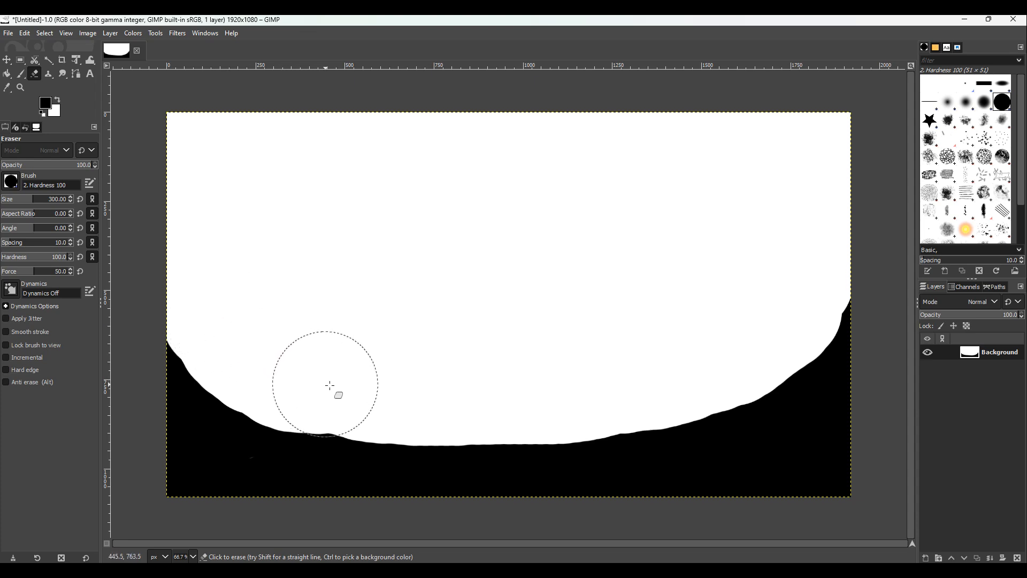
mouse_move(586, 390)
mouse_down()
mouse_move(663, 396)
mouse_move(775, 333)
mouse_move(793, 304)
mouse_move(779, 335)
mouse_move(757, 351)
mouse_move(593, 379)
mouse_move(679, 370)
mouse_move(655, 384)
mouse_move(667, 383)
mouse_move(658, 374)
mouse_move(736, 373)
mouse_move(770, 355)
mouse_up()
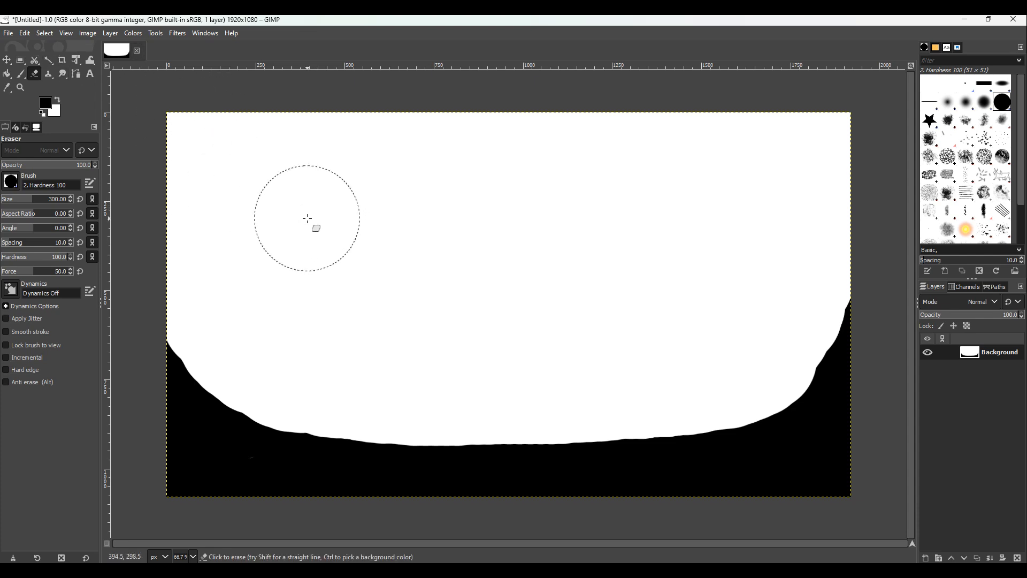
- Save the image in the Documents folder as MetahumanOP.xcf
click(8, 35)
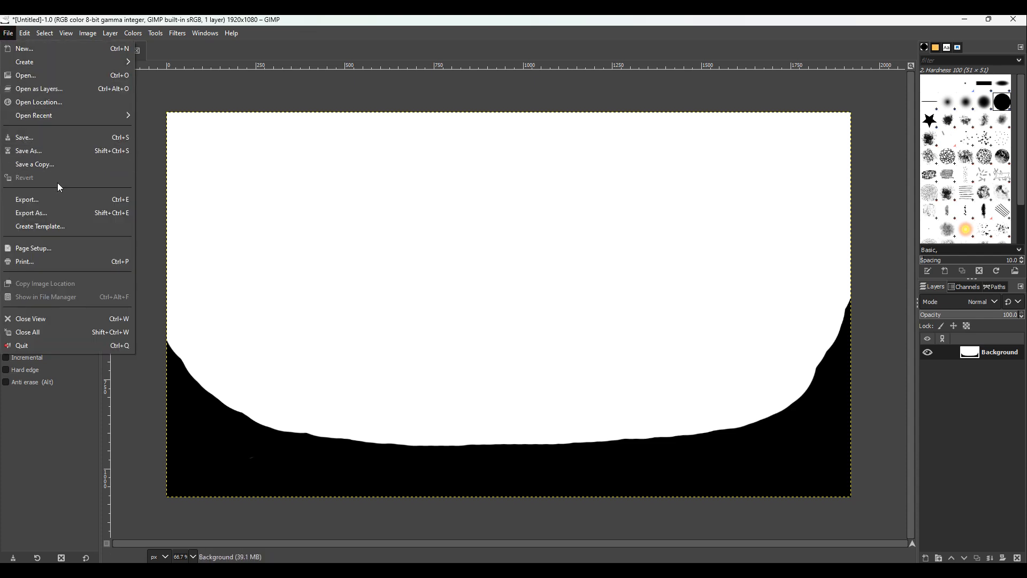
click(43, 151)
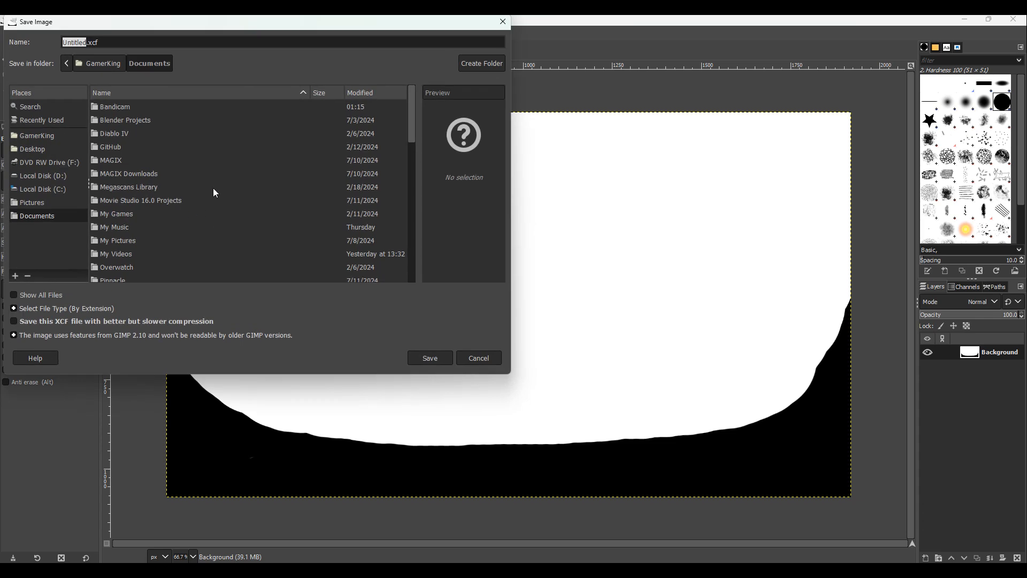
key(BackSpace)
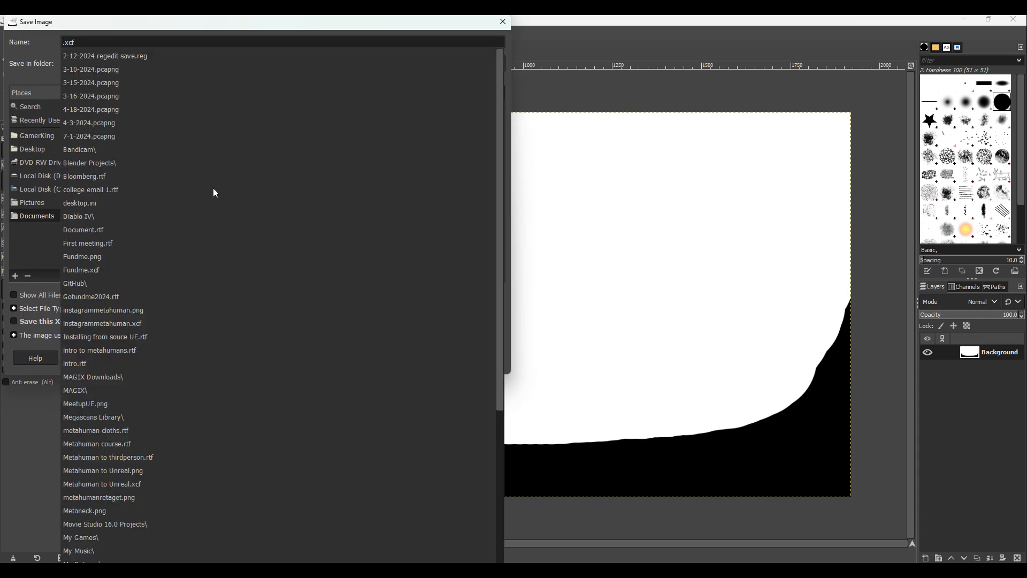
text(Meta)
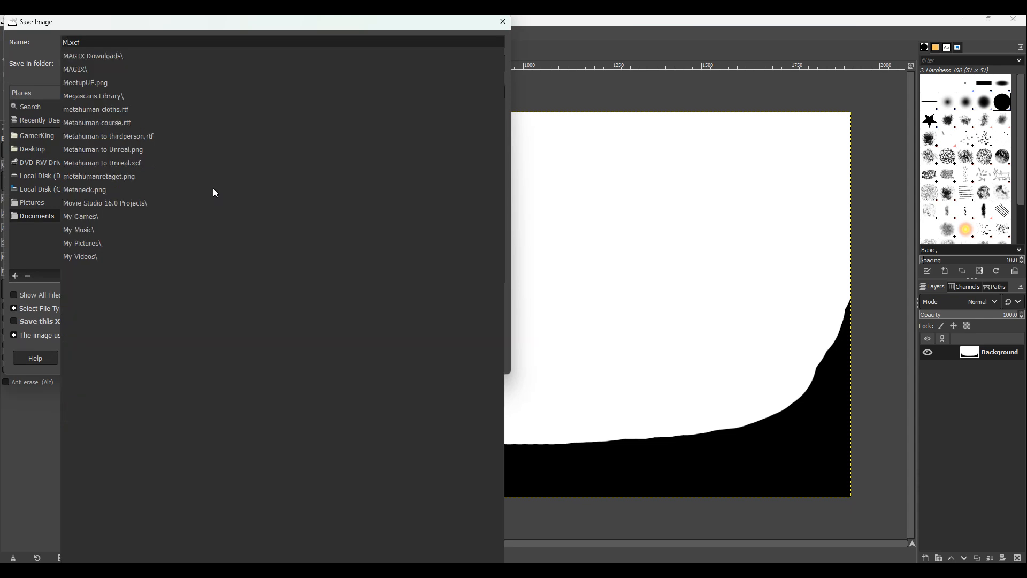
text(human)
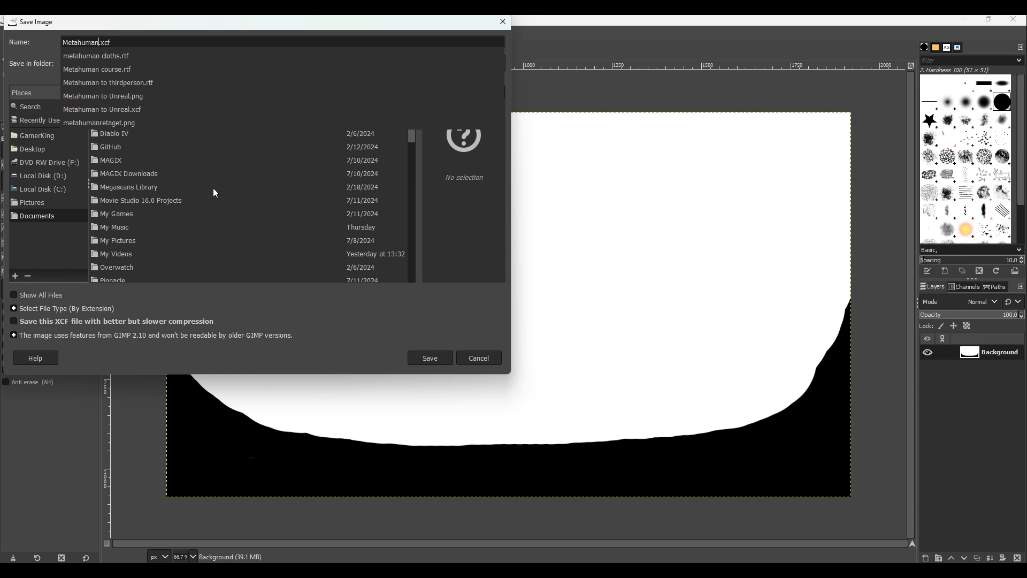
text(op)
key(BackSpace)
text(Of)
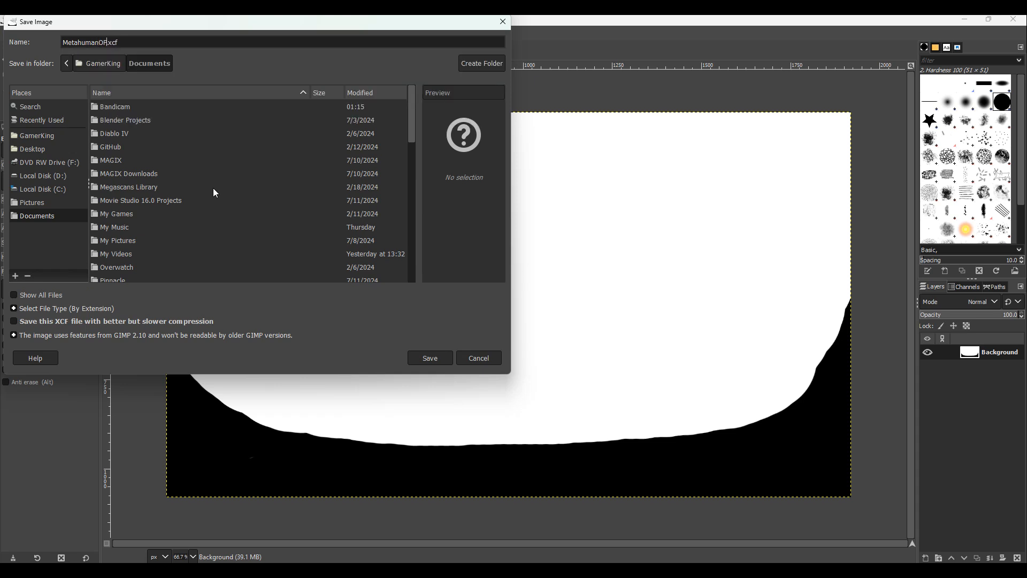
click(430, 358)
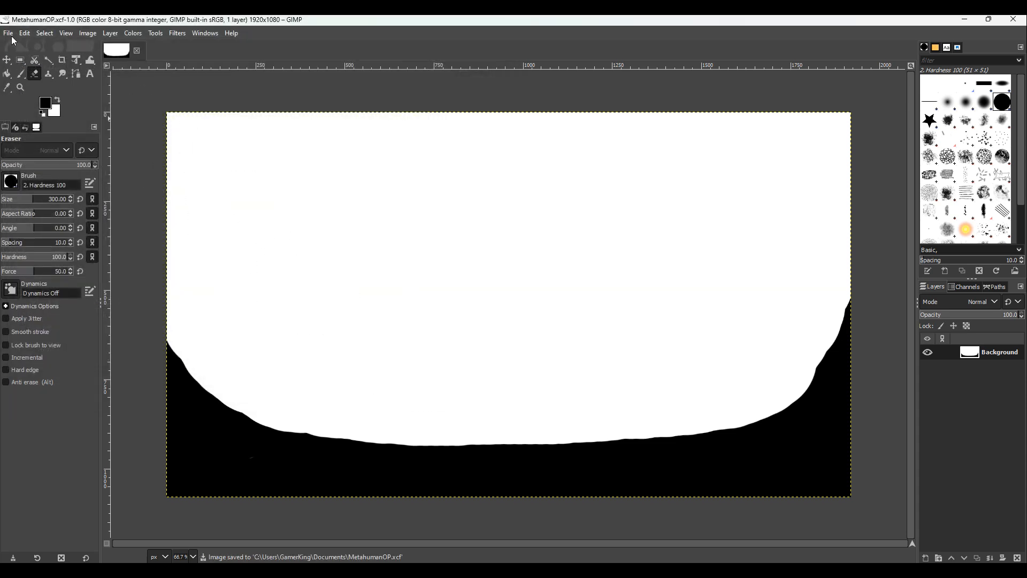
- Export the image to Documents as MetahumanOP.png with the default PNG options, and close GIMP
click(9, 33)
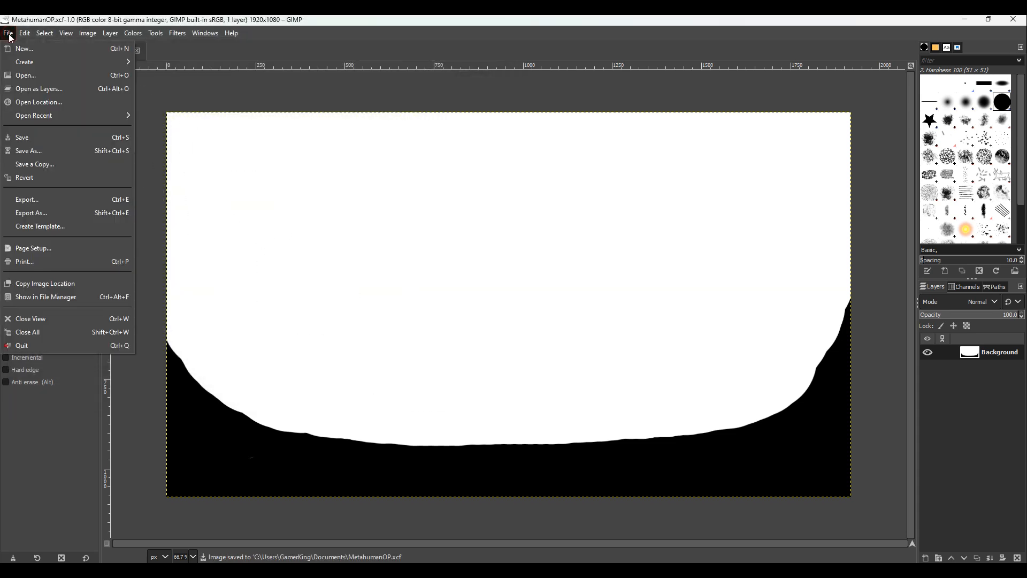
click(27, 213)
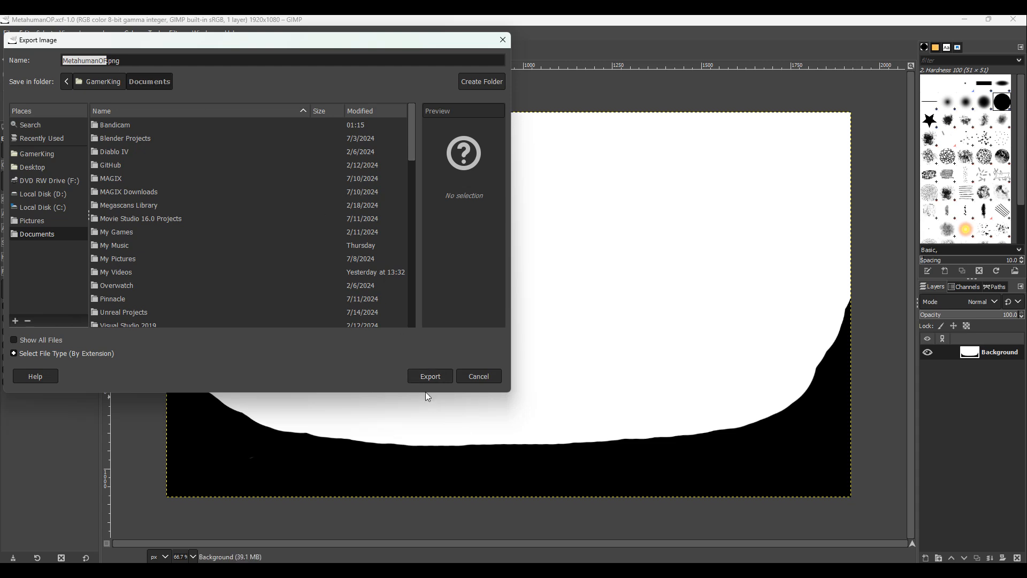
click(428, 376)
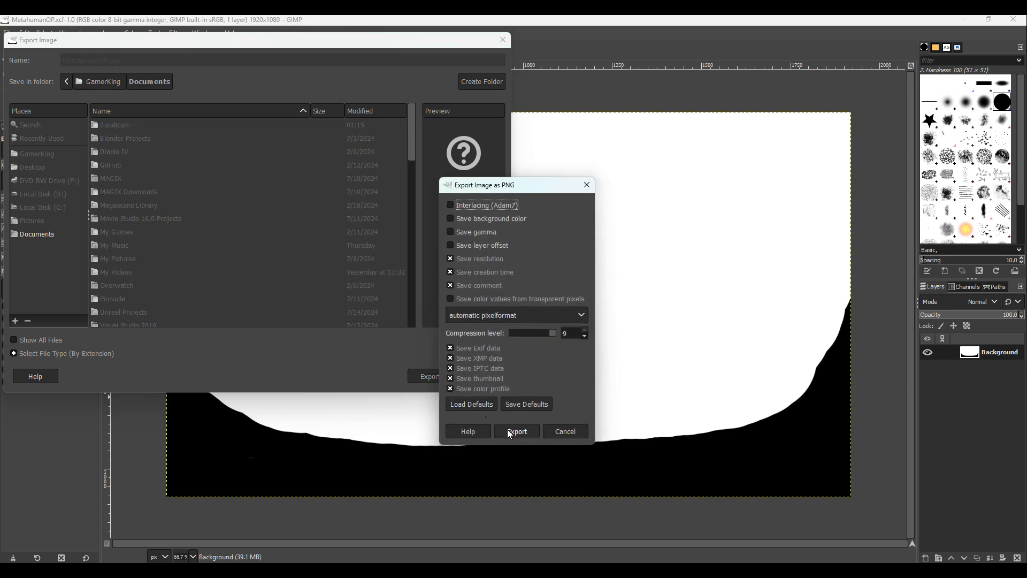
click(515, 432)
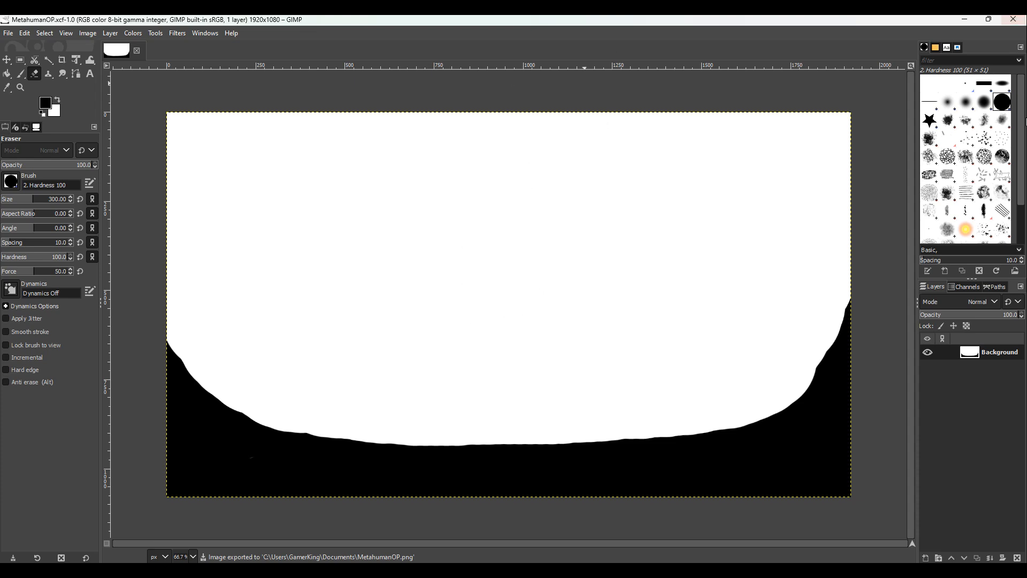
click(1015, 21)
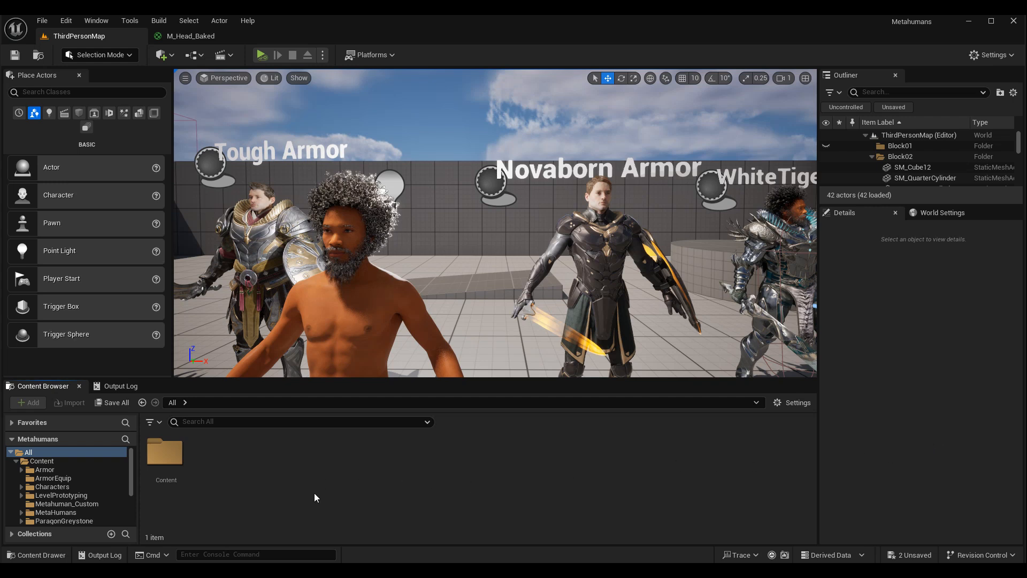
- In Unreal Engine, search all content for m_head, open the M_Head_Baked material and check its Blend Mode options
click(82, 449)
click(228, 420)
text(m)
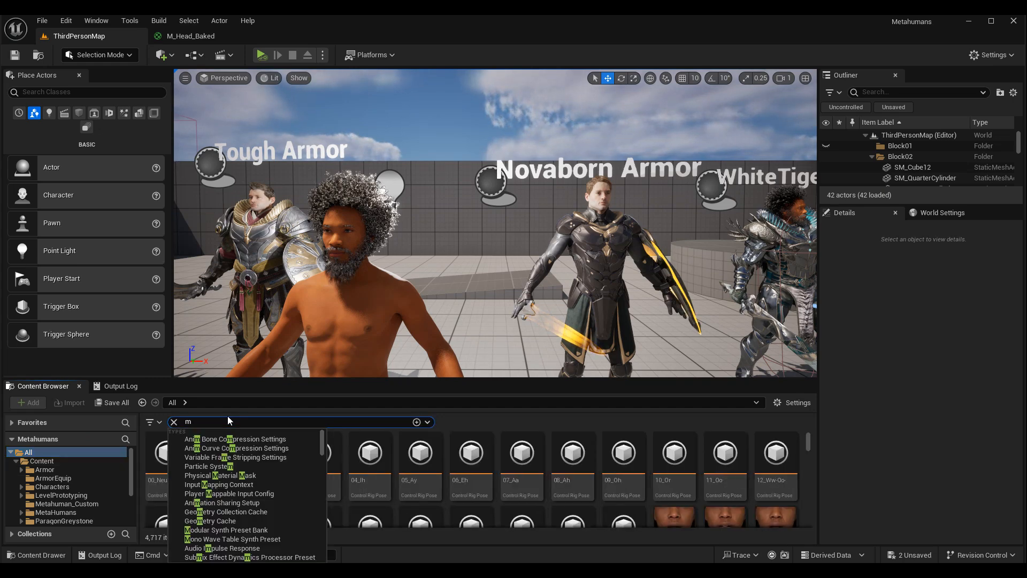
text(_head)
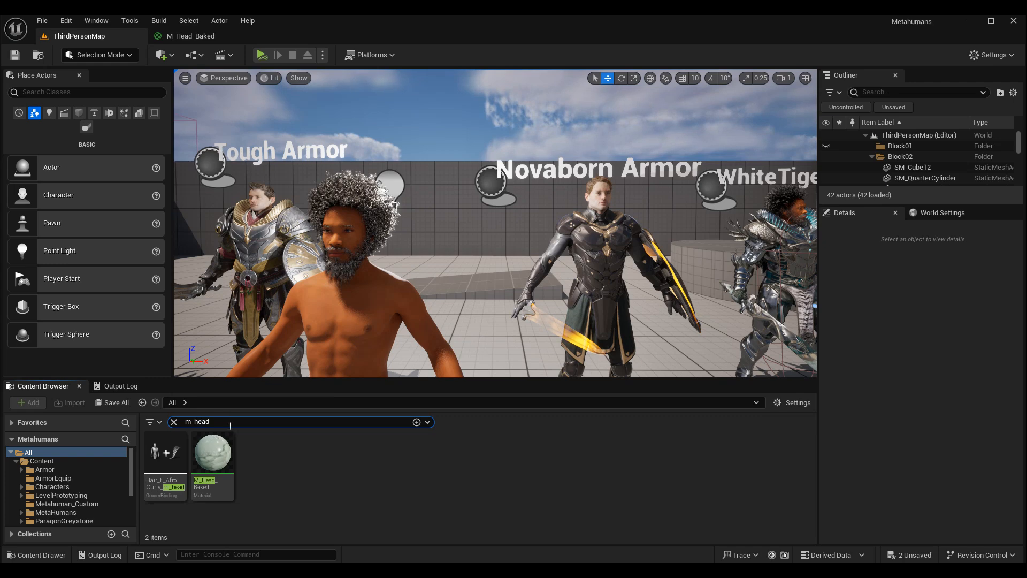
double_click(230, 453)
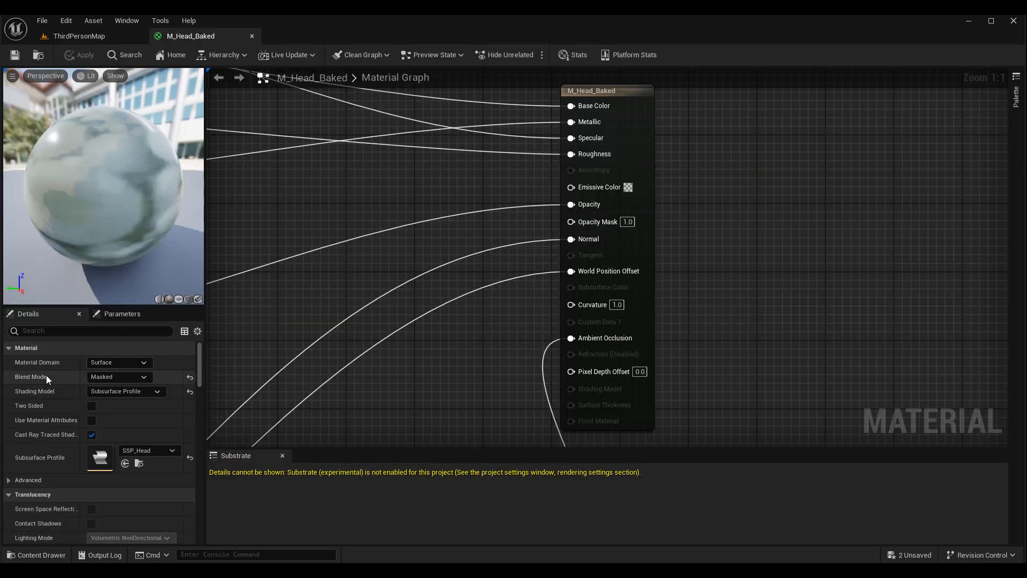
click(142, 377)
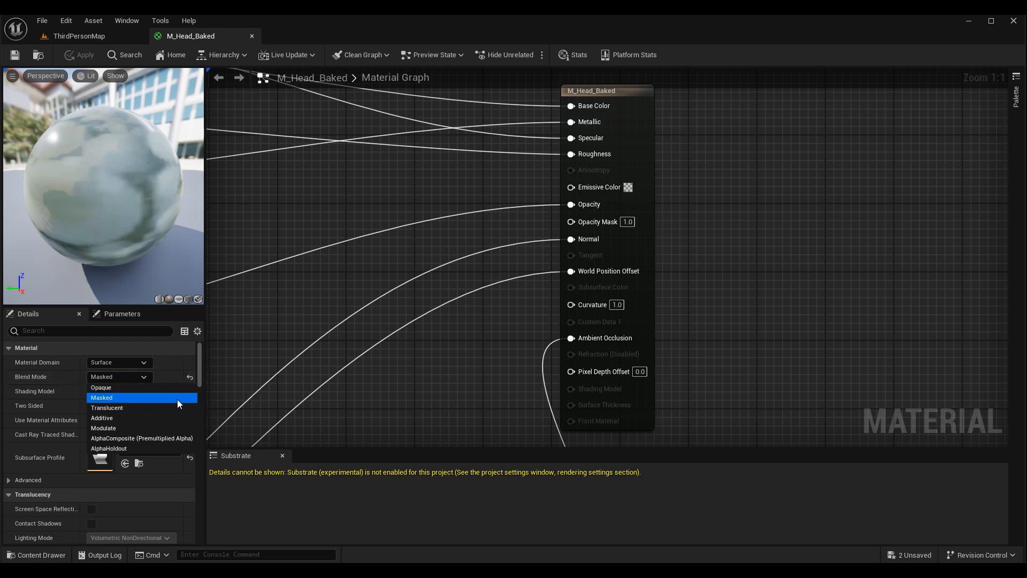
click(470, 237)
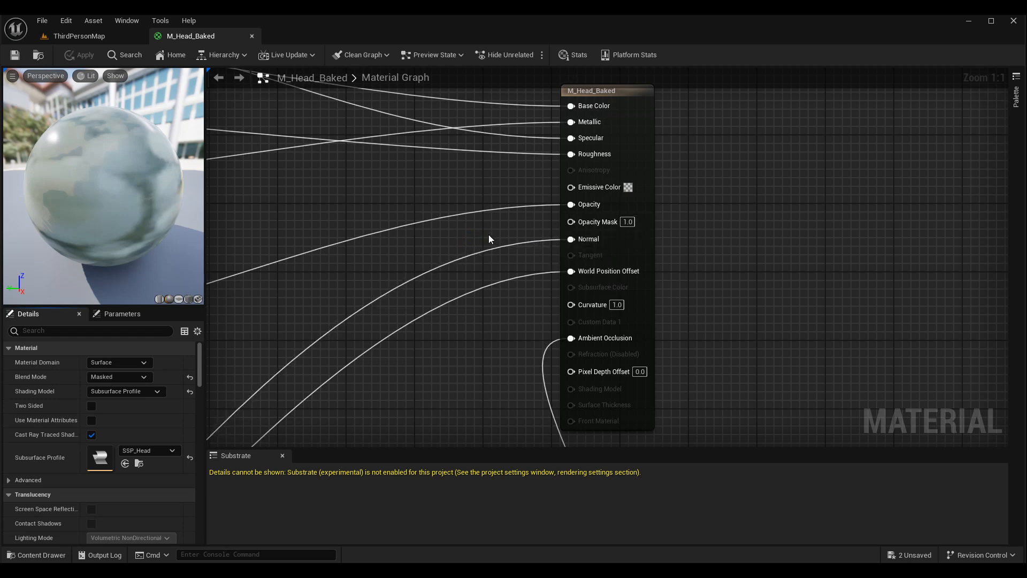
- Return to ThirdPersonMap, clear the content search and open the Content/ThirdPerson/Blueprints folder
click(89, 35)
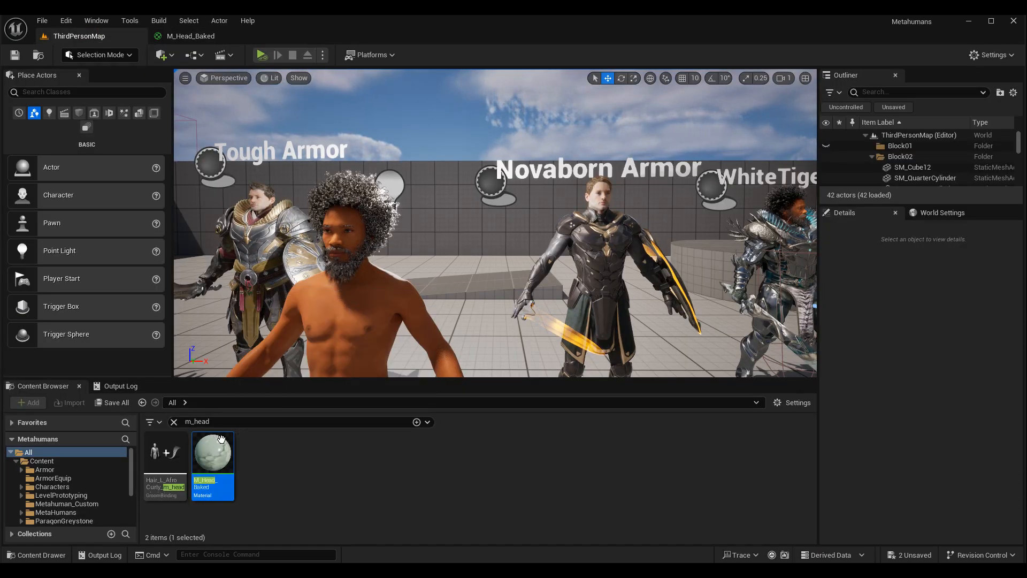
click(174, 422)
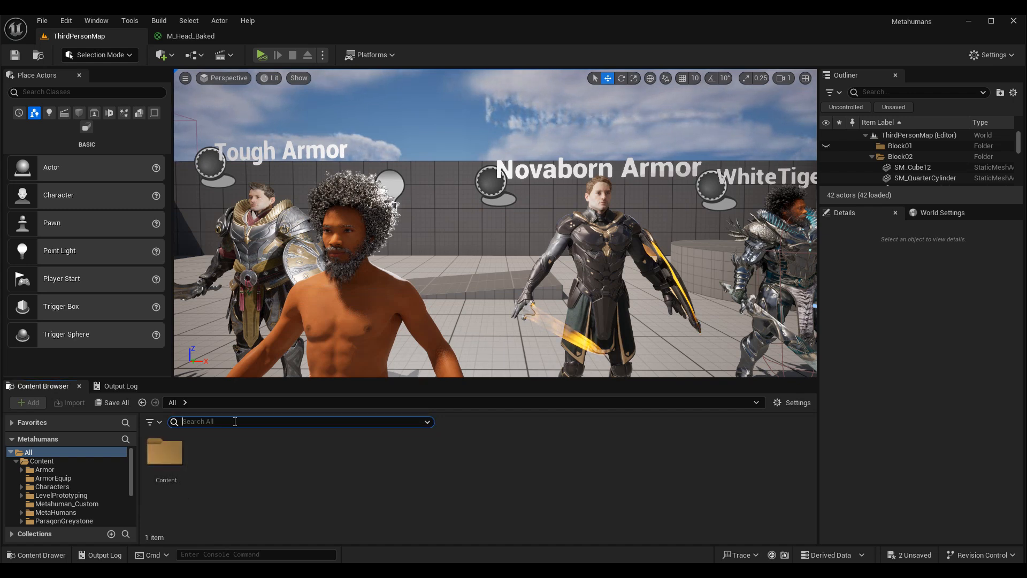
double_click(179, 454)
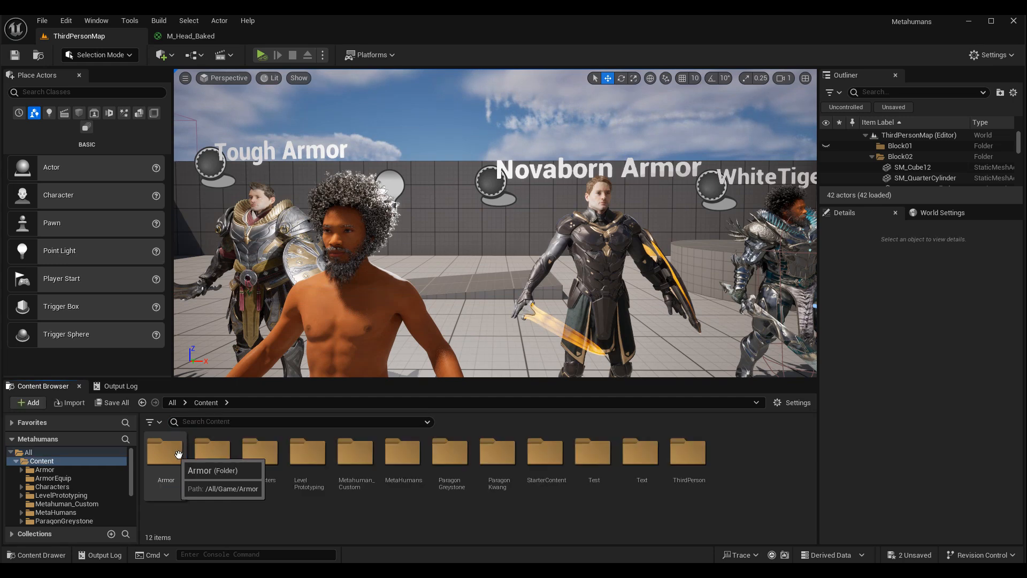
double_click(687, 453)
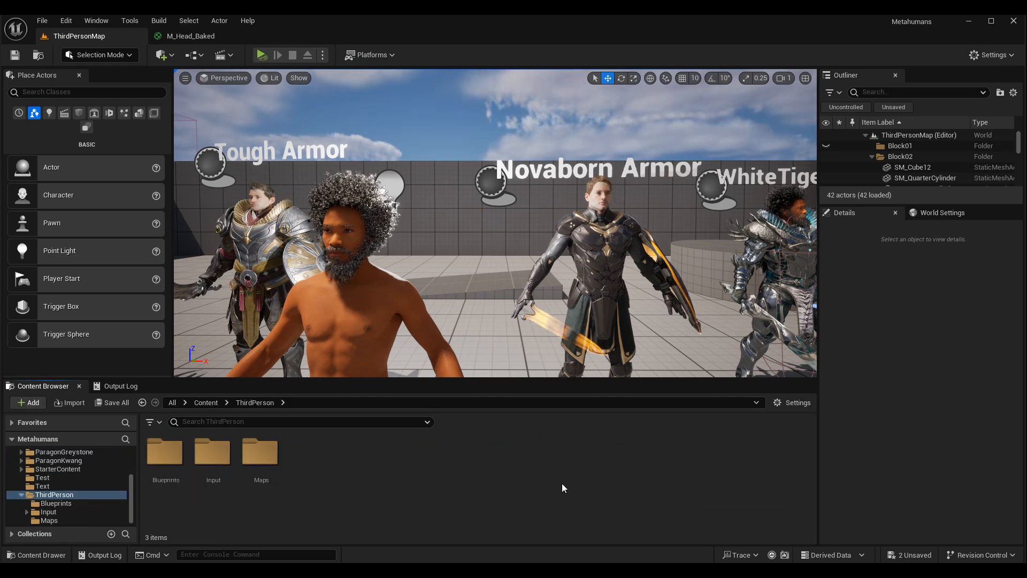
double_click(165, 452)
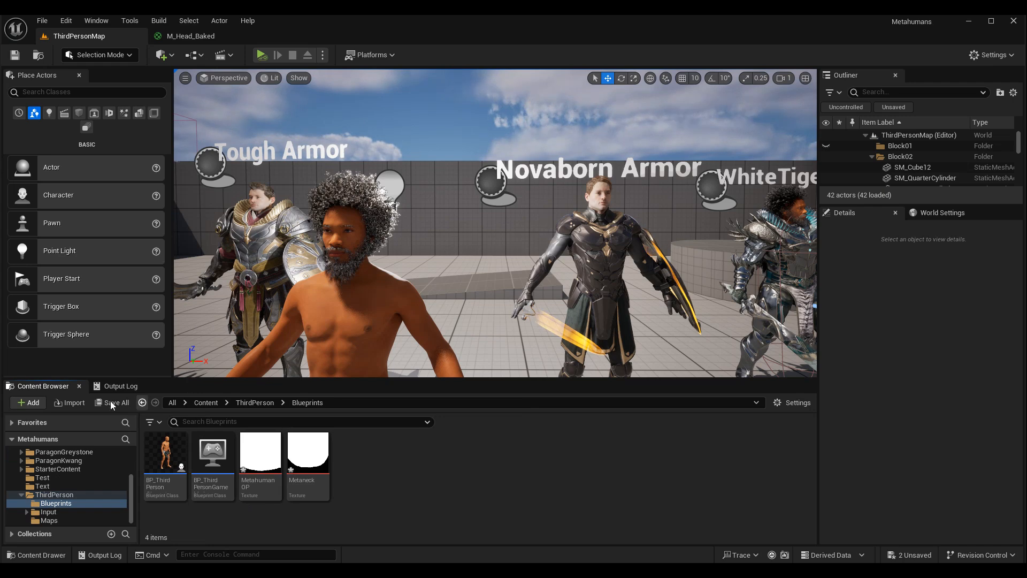
- Import MetahumanOP.png from the Documents folder into the Content/ThirdPerson/Blueprints folder
click(72, 405)
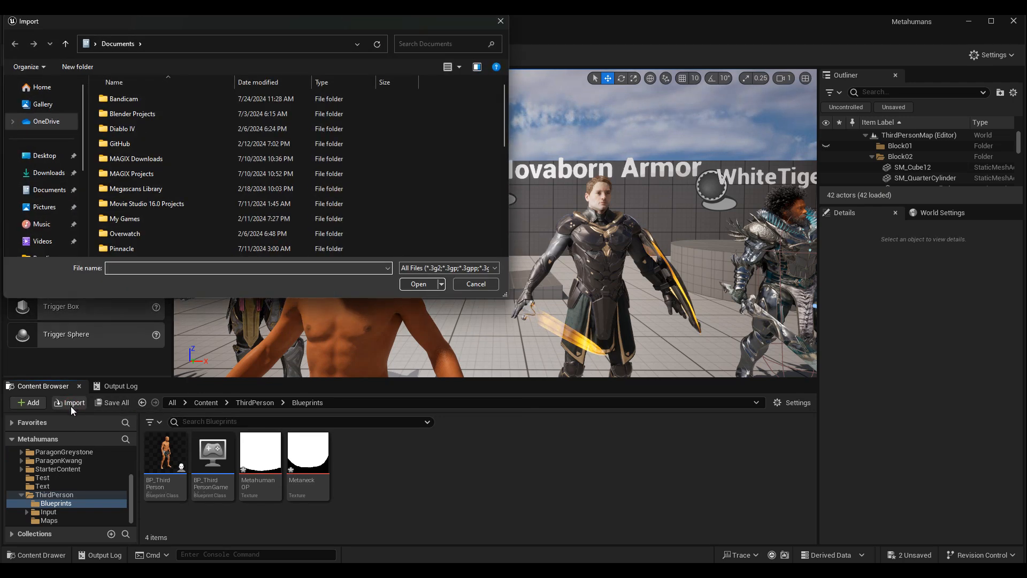
click(53, 190)
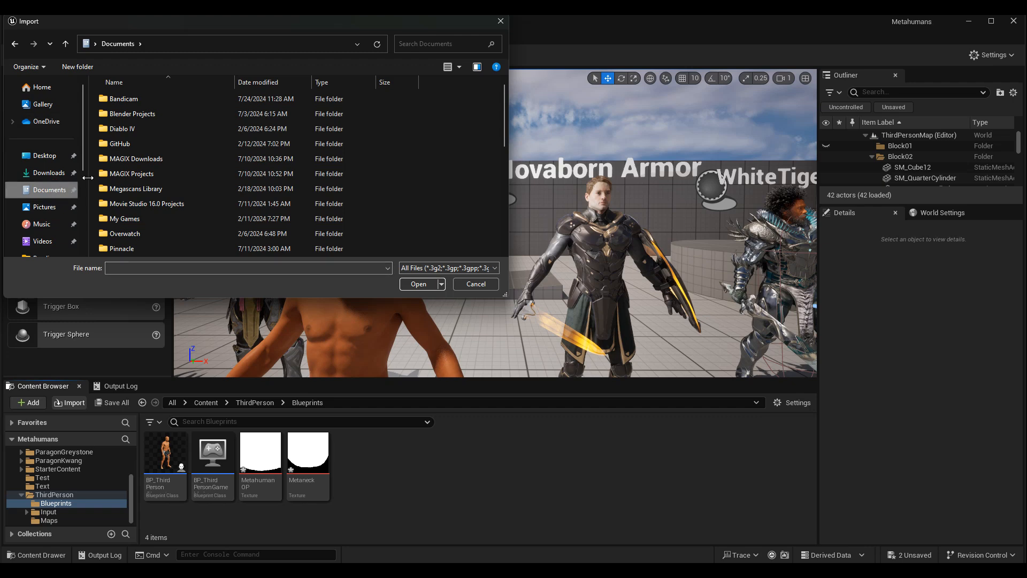
scroll(155, 185, down, 6)
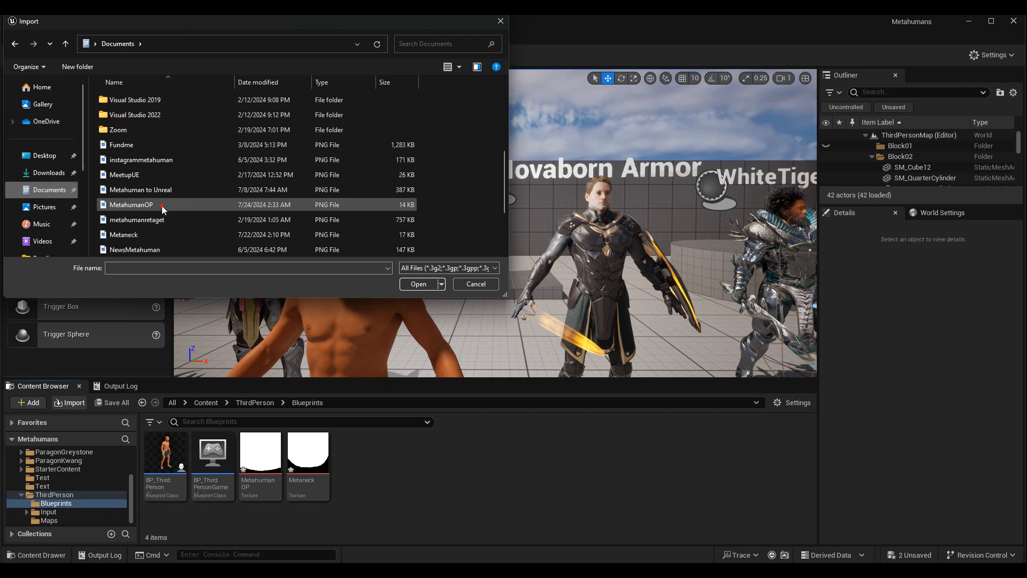
click(161, 205)
click(418, 284)
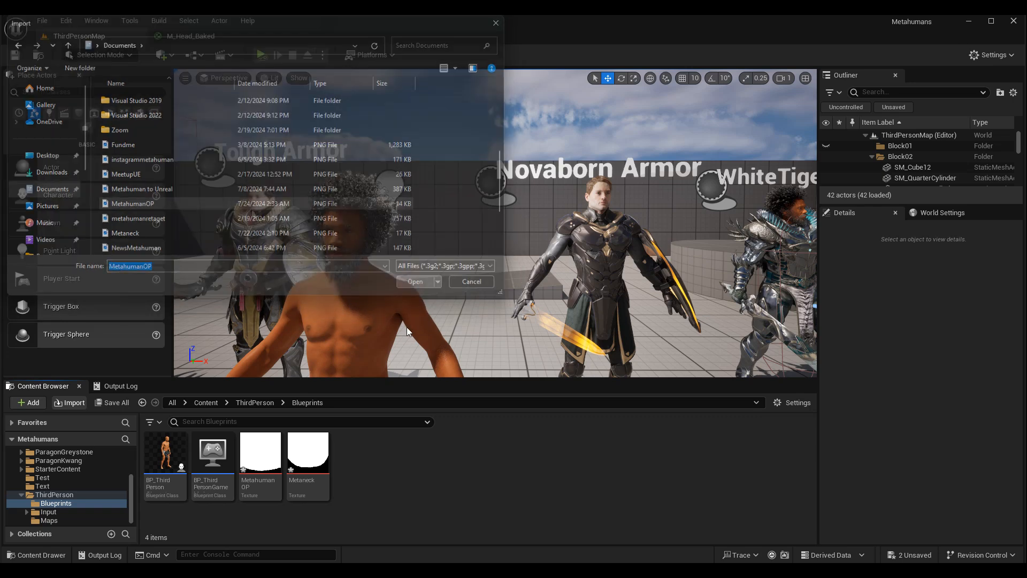
click(588, 314)
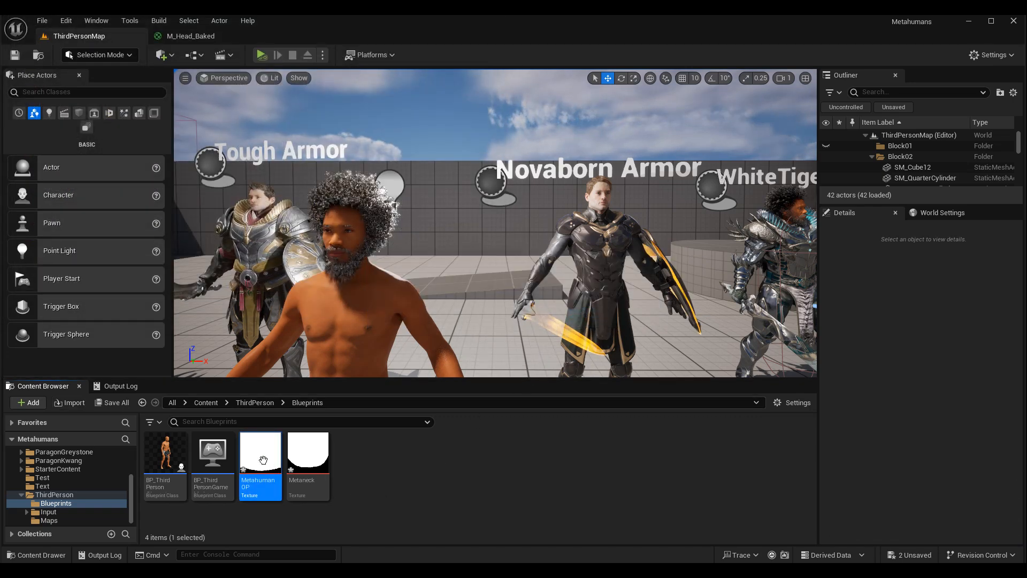
- Add the MetahumanOP texture to the M_Head_Baked graph, connect its RGB output to Opacity Mask, and save the material
mouse_move(255, 445)
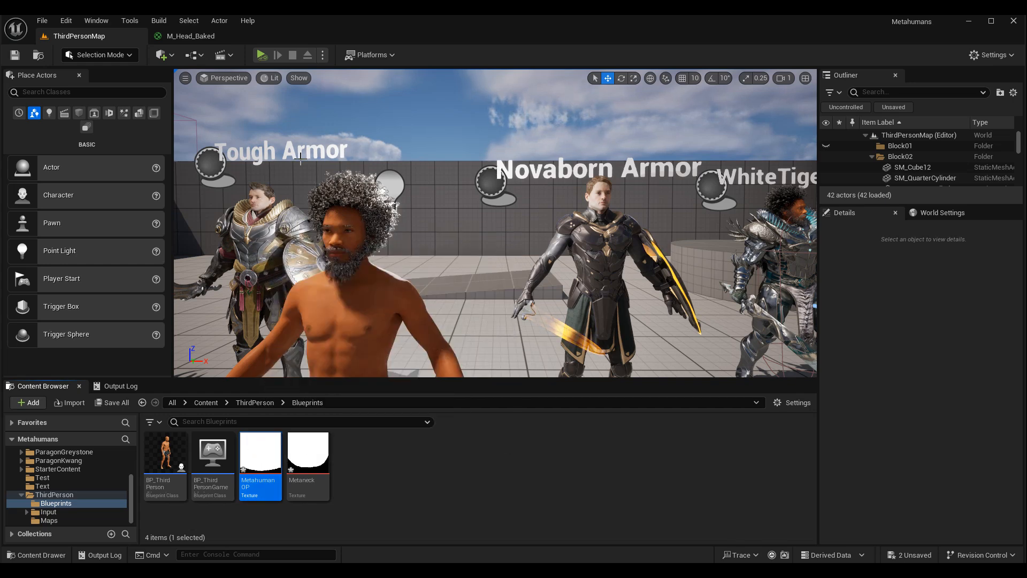
click(194, 35)
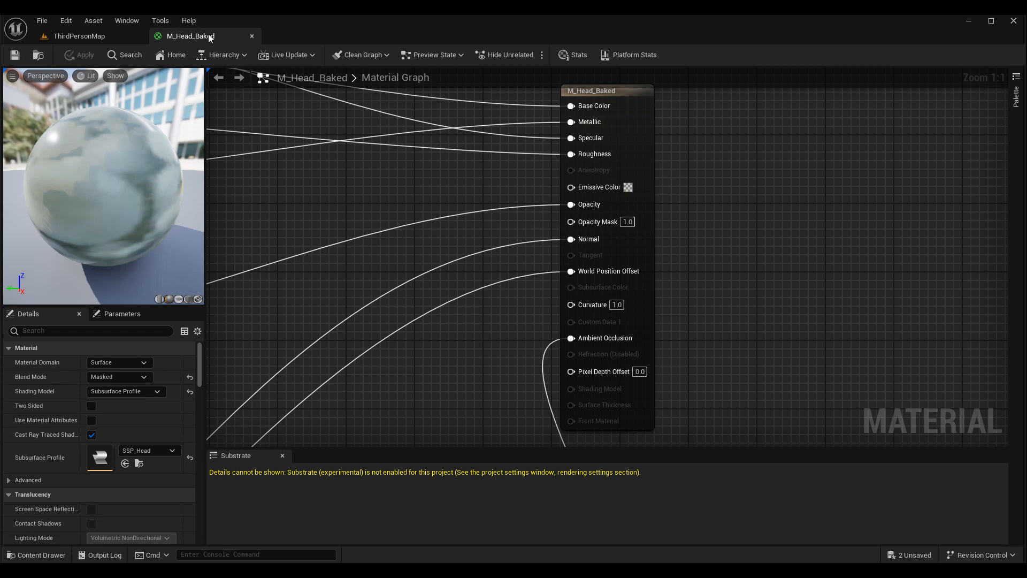
click(430, 203)
drag(530, 221, 579, 226)
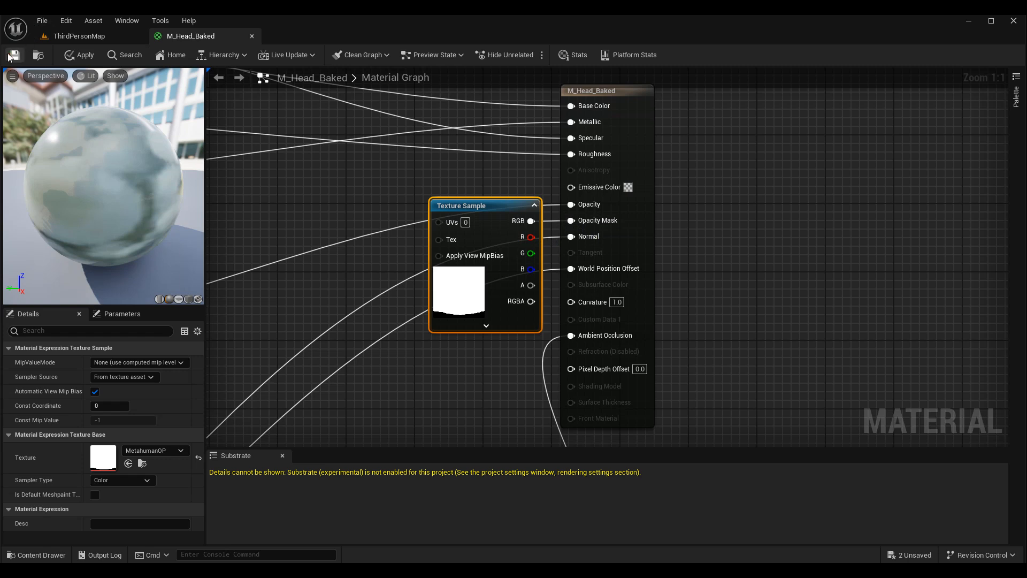
key(ctrl+s)
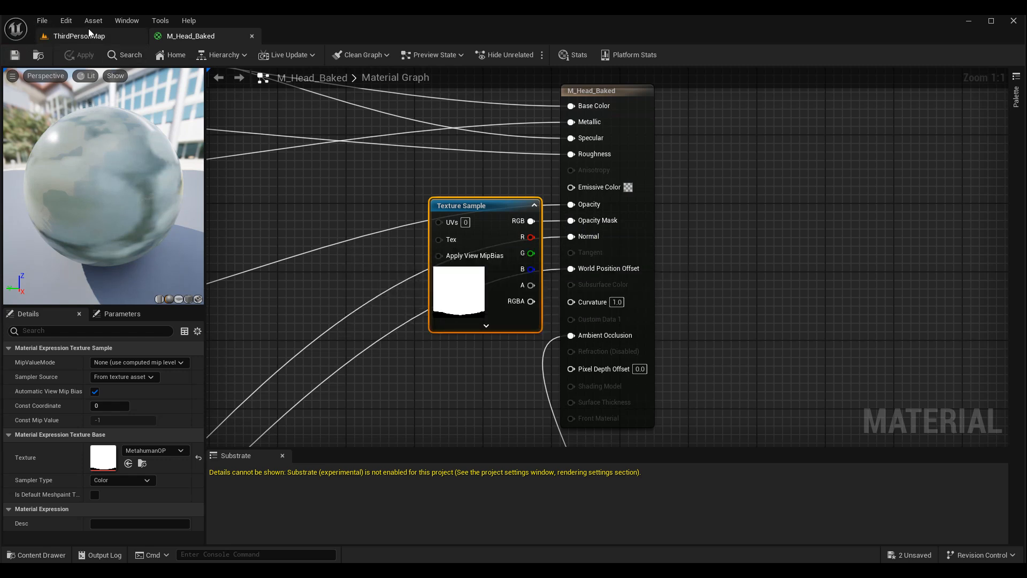
- Return to ThirdPersonMap and inspect how the MetahumanOP mask affects the MetaHuman's neck and shoulders
click(88, 33)
scroll(341, 295, up, 1)
scroll(337, 301, down, 1)
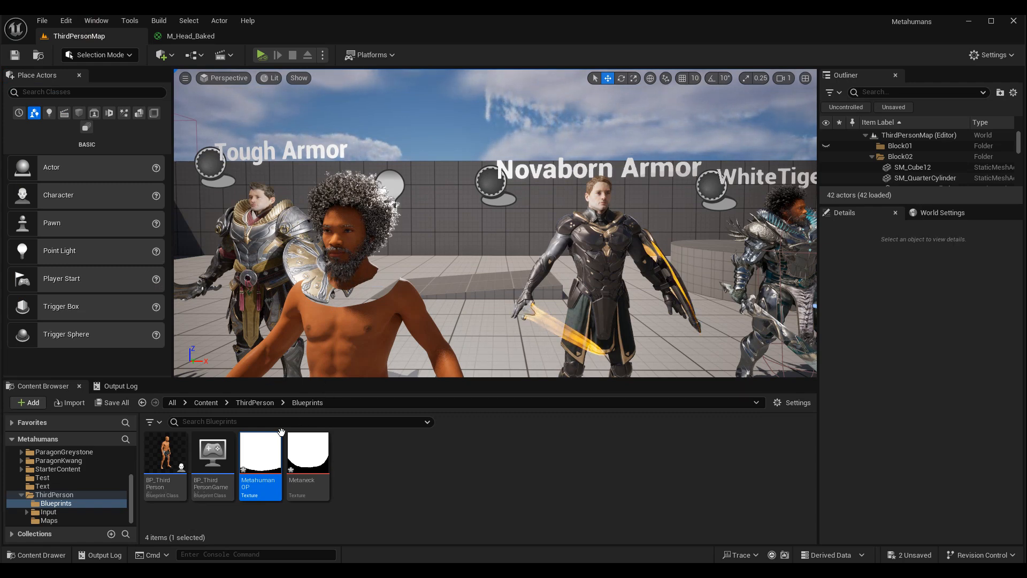
mouse_move(270, 458)
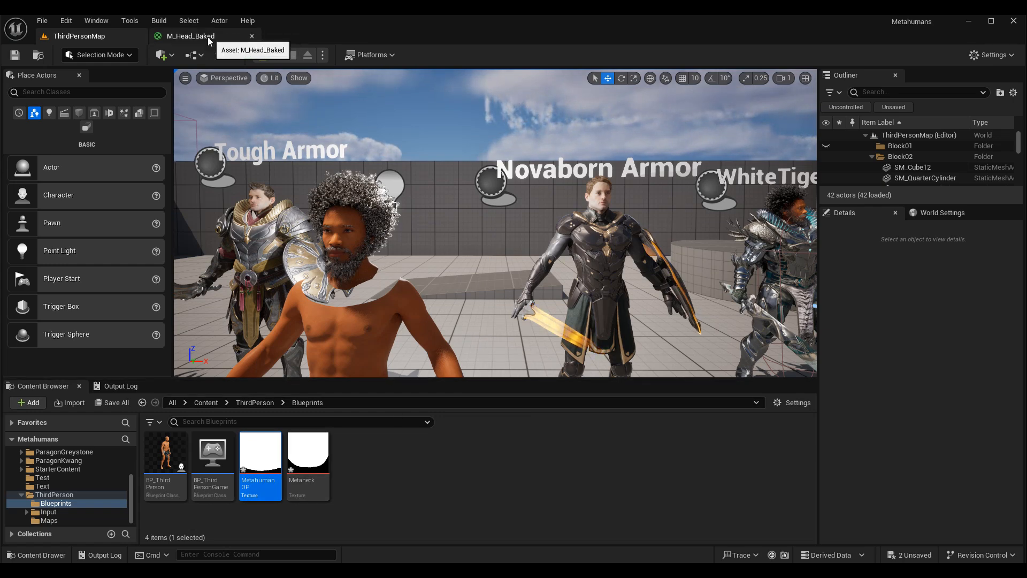
key(d)
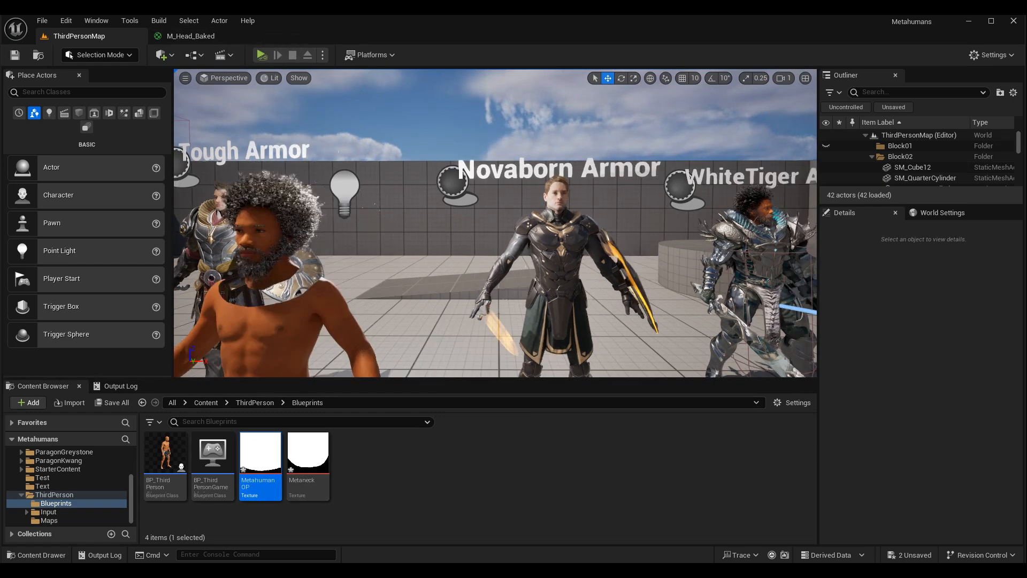
key(a)
key(d)
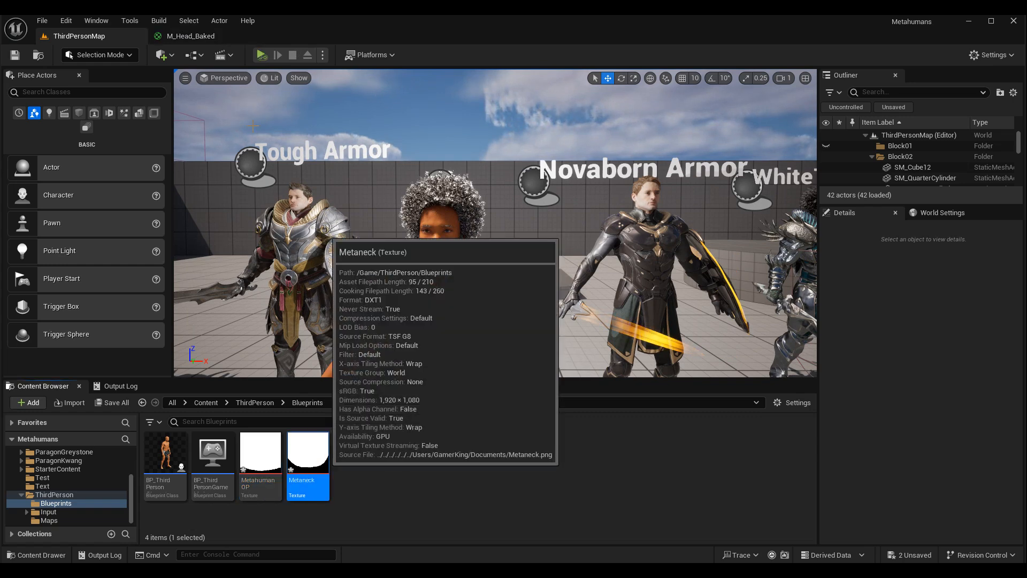
- In M_Head_Baked, disconnect the MetahumanOP sample, connect a Metaneck texture sample's RGB output to Opacity Mask instead, and save
click(206, 34)
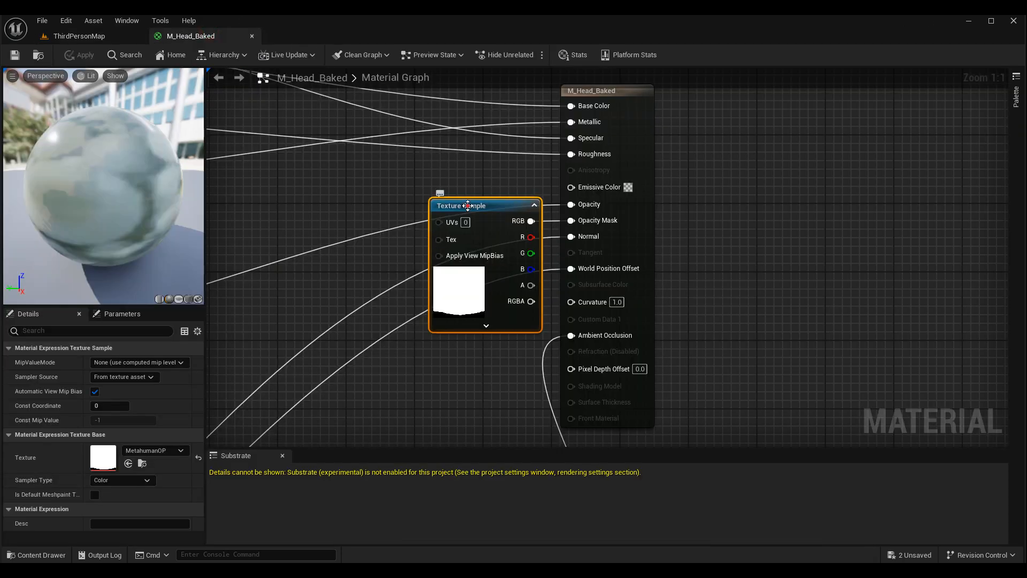
drag(468, 205, 401, 151)
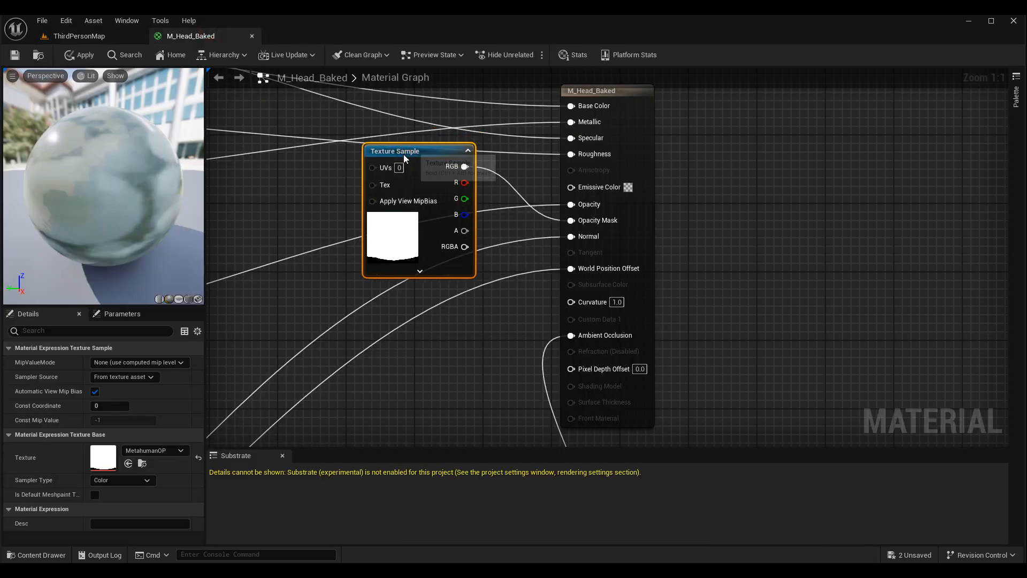
alt+click(464, 167)
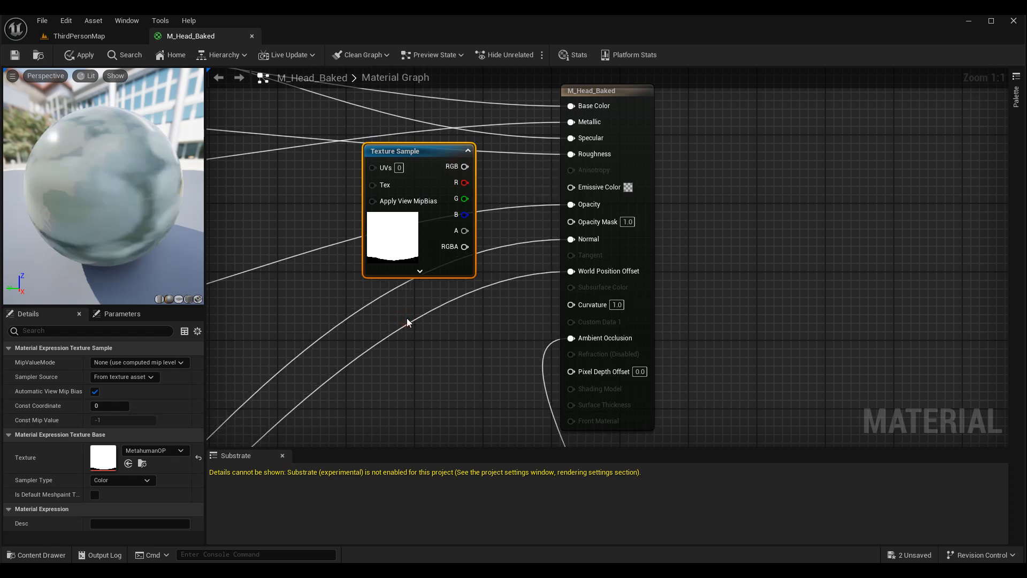
key(ctrl+v)
drag(507, 340, 579, 222)
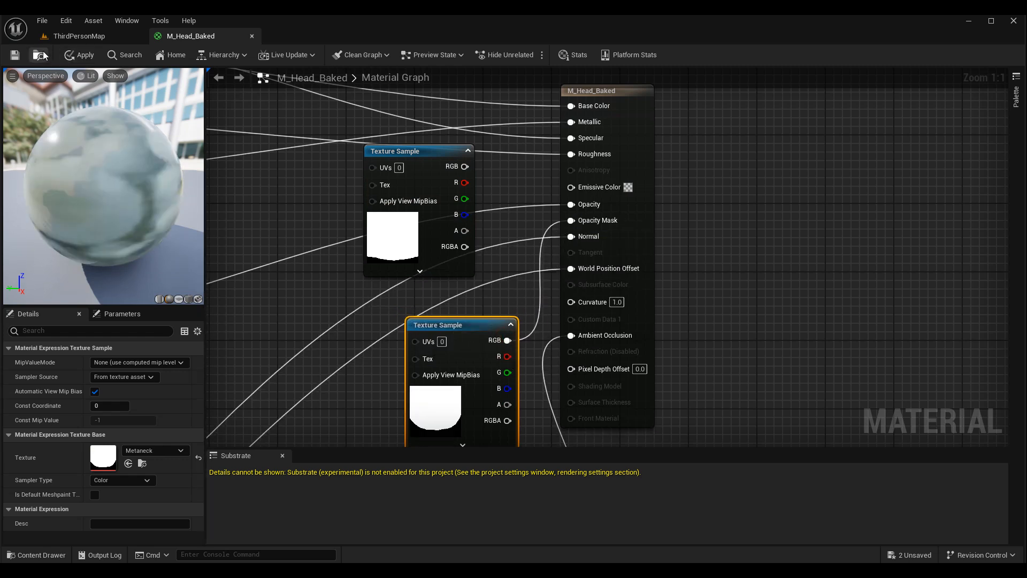
click(20, 56)
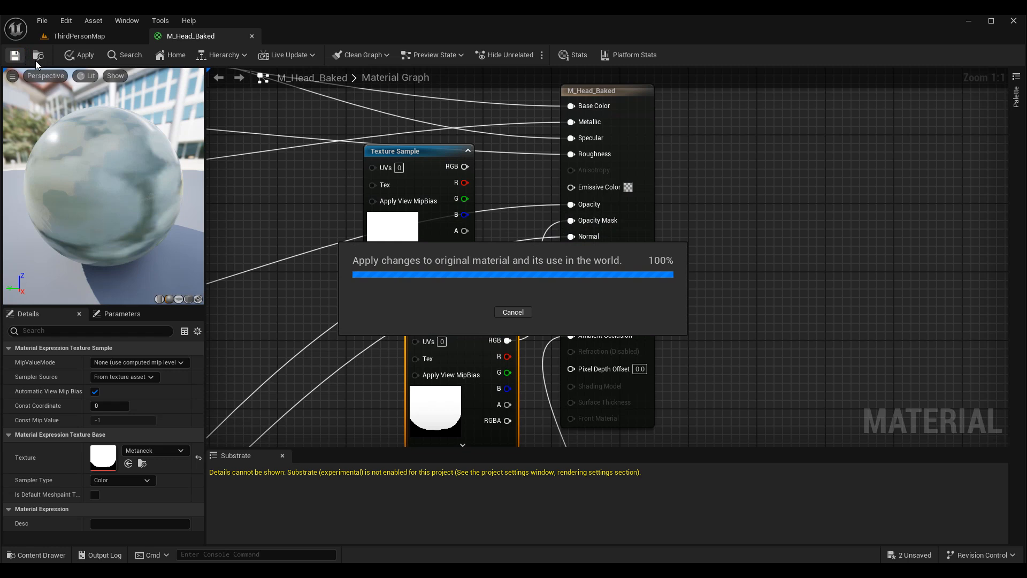
- Return to ThirdPersonMap and examine the MetaHuman's neck with the Metaneck mask from close up and from a distance
click(79, 36)
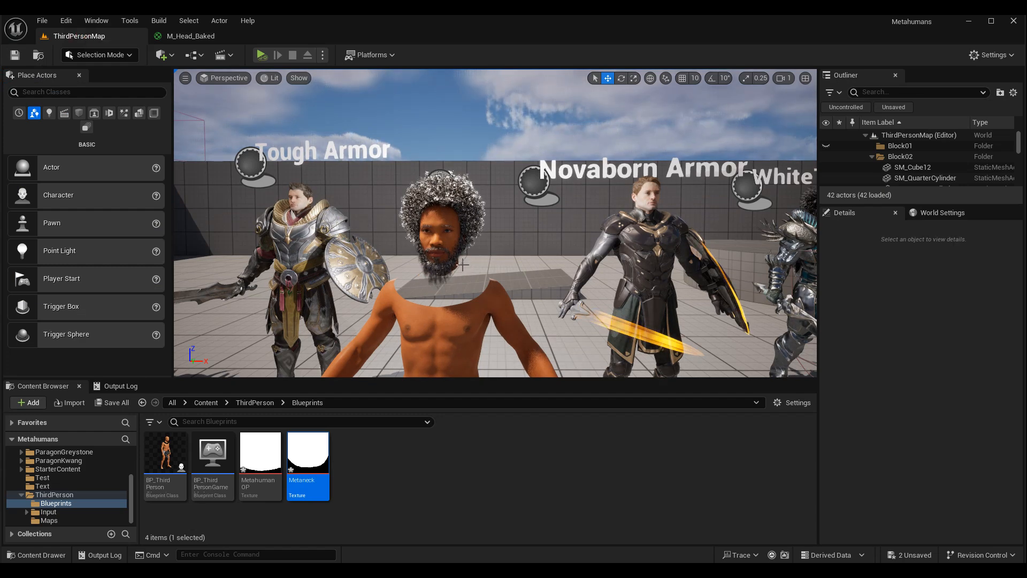
scroll(458, 273, up, 5)
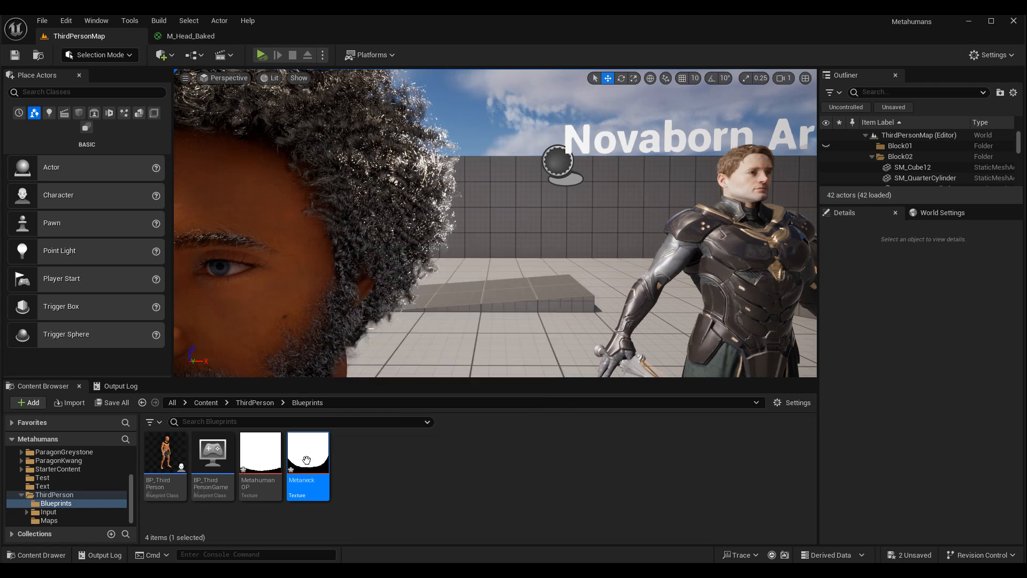
scroll(438, 293, down, 8)
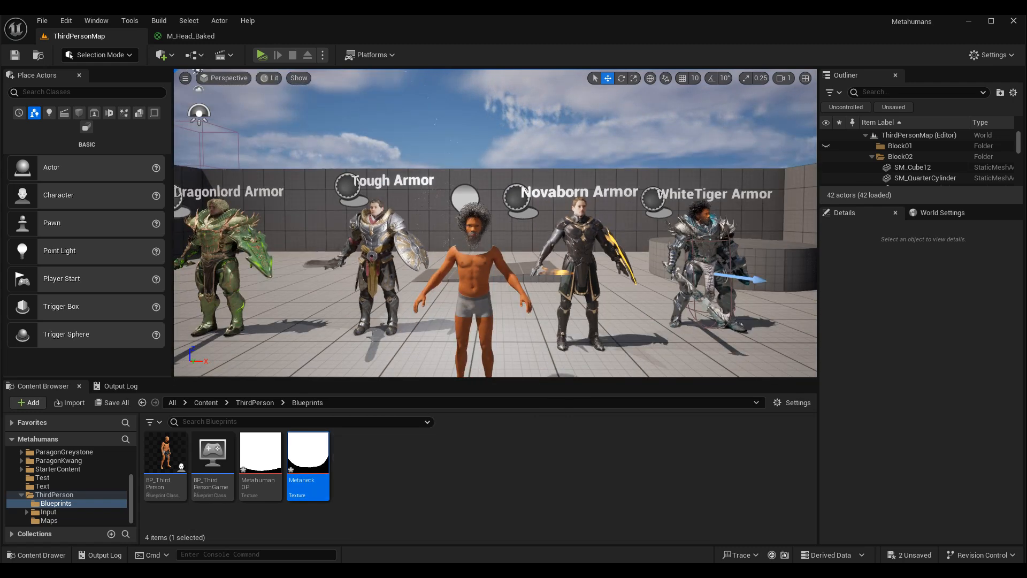
scroll(438, 294, up, 5)
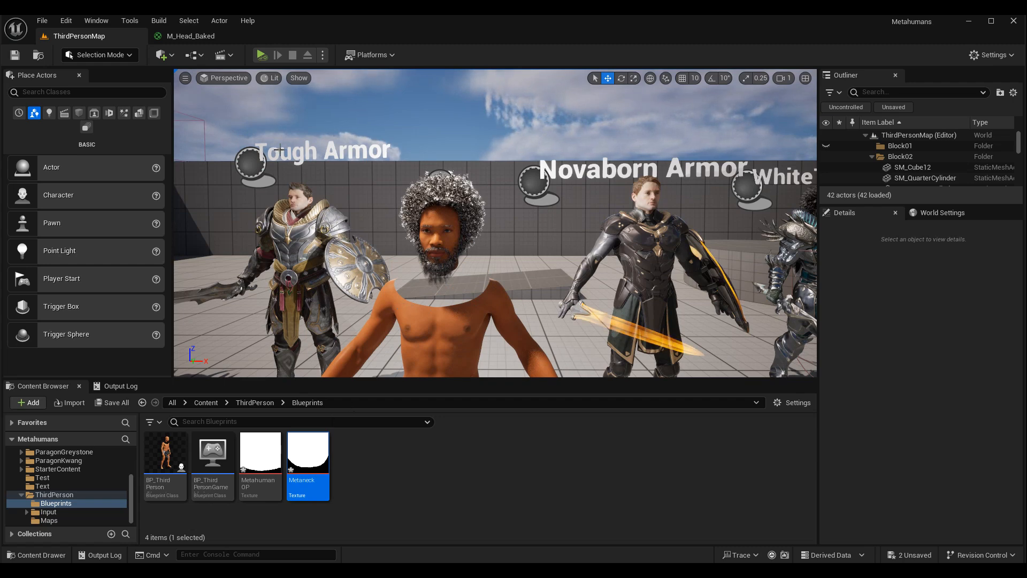
- Delete the Metaneck texture sample from M_Head_Baked and reconnect the MetahumanOP sample's RGB output to Opacity Mask
click(277, 458)
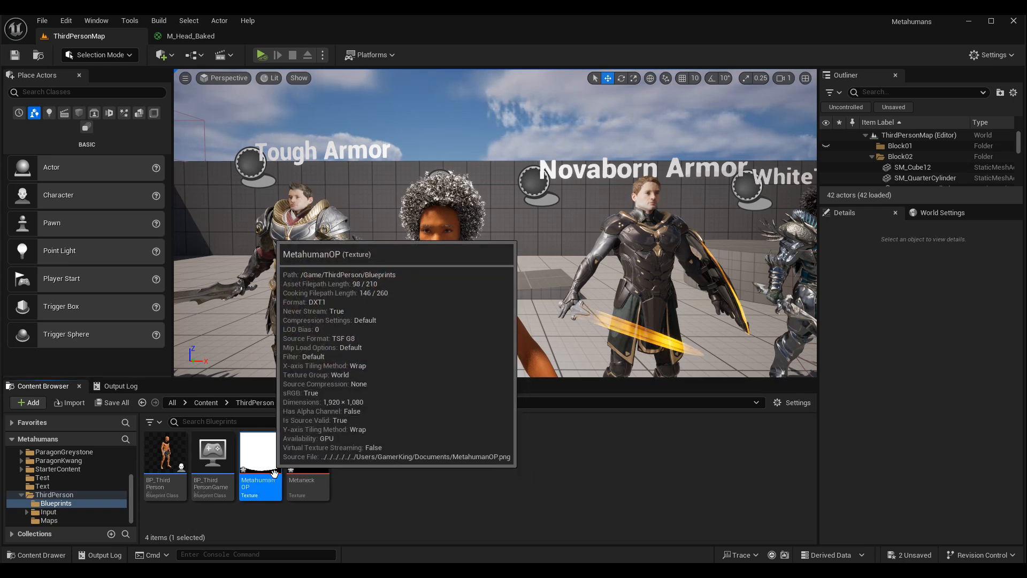
click(189, 37)
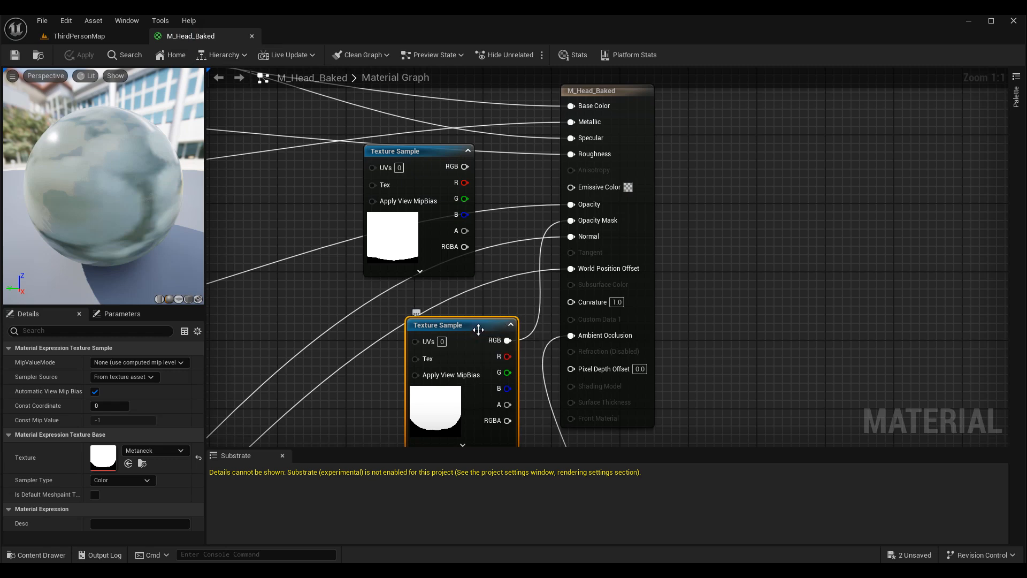
key(Delete)
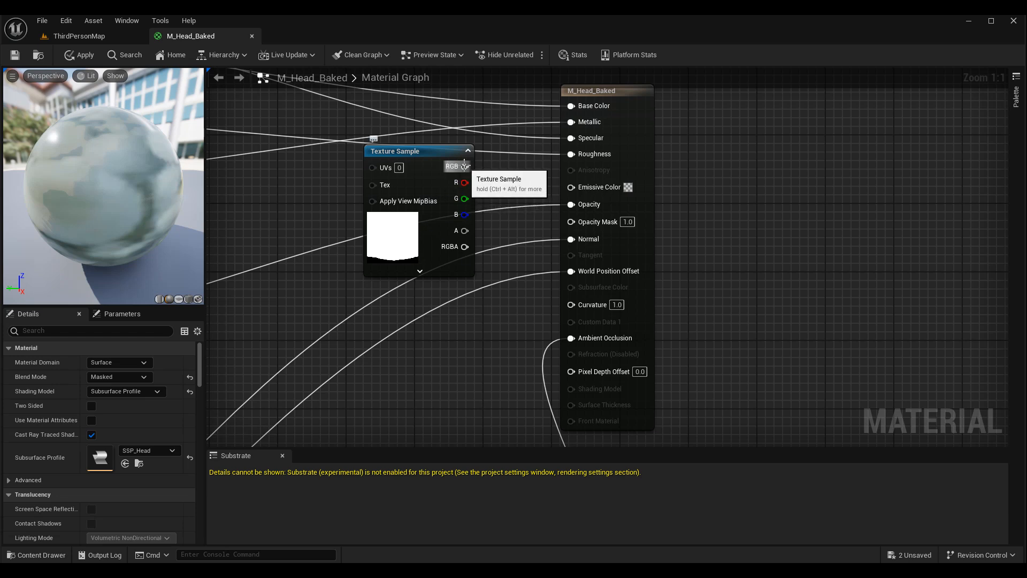
drag(465, 167, 571, 219)
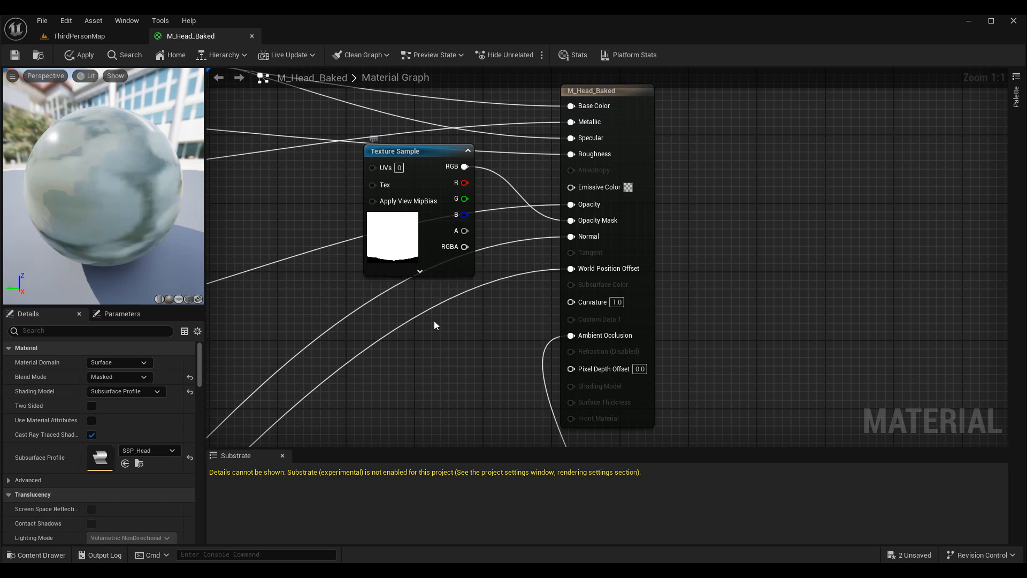
- Check the material settings and the MetahumanOP sample's texture choices, and save and close M_Head_Baked
scroll(162, 435, down, 10)
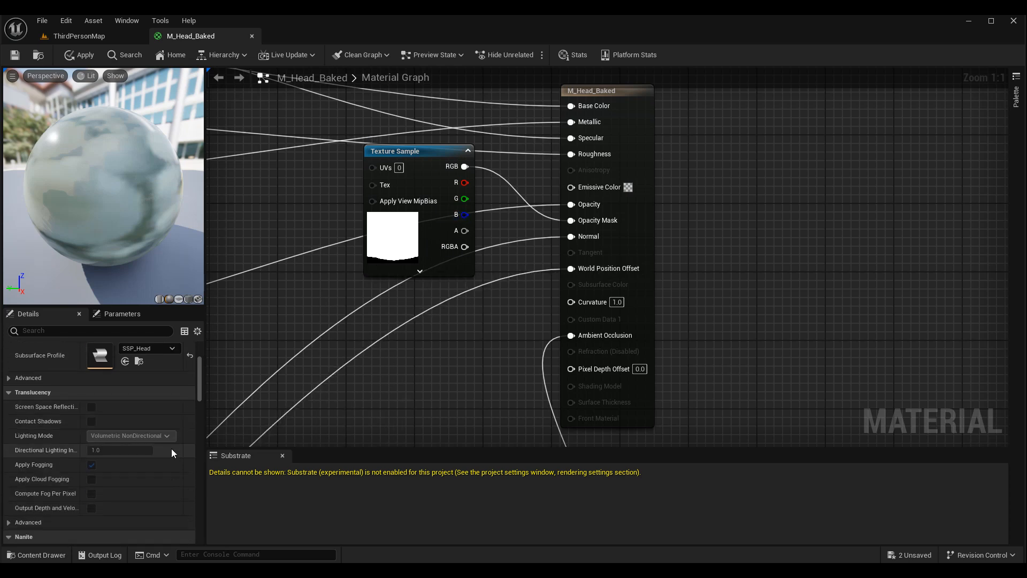
scroll(173, 451, down, 12)
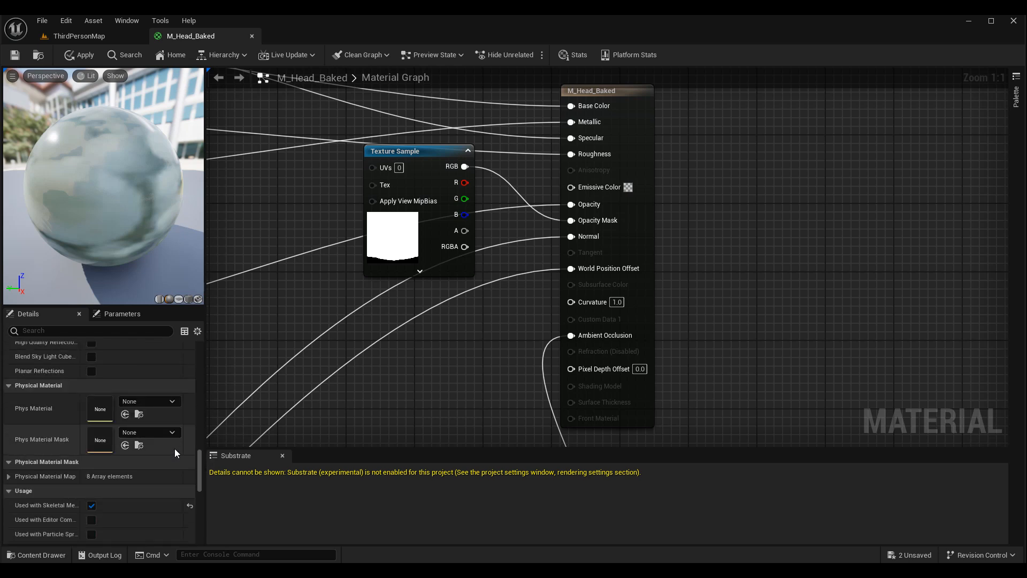
click(423, 144)
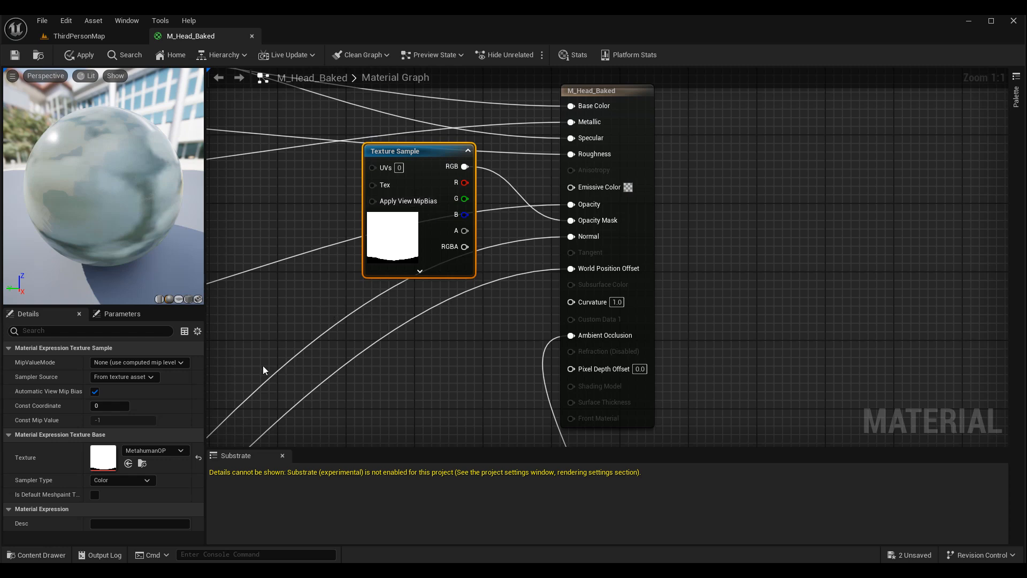
click(178, 451)
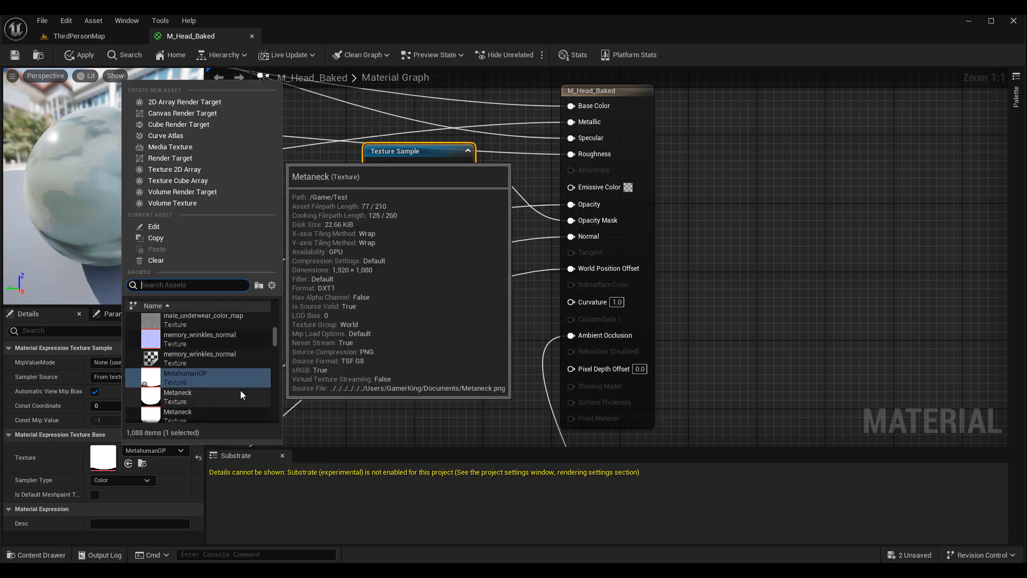
click(388, 405)
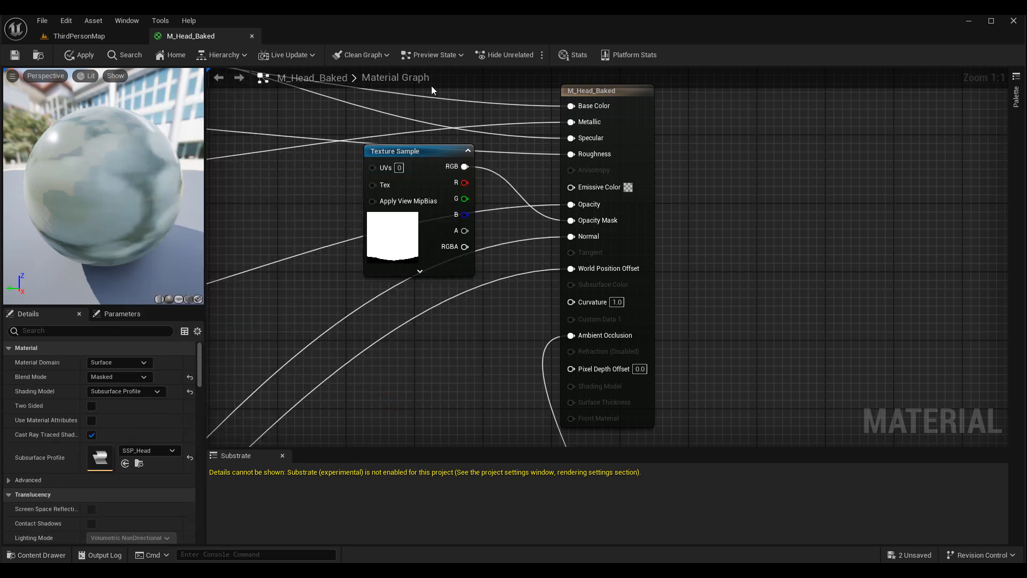
click(14, 55)
click(252, 36)
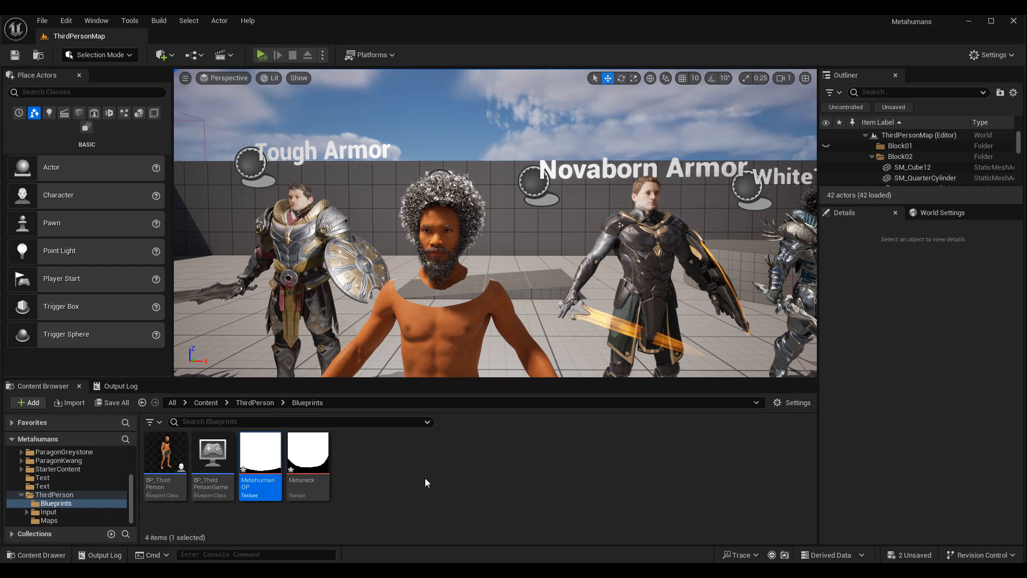
- Choose GreystoneToughFullbodyWeapon.fbx from the Metahumans project's Exports folder for import into the ThirdPerson Blueprints folder
click(78, 405)
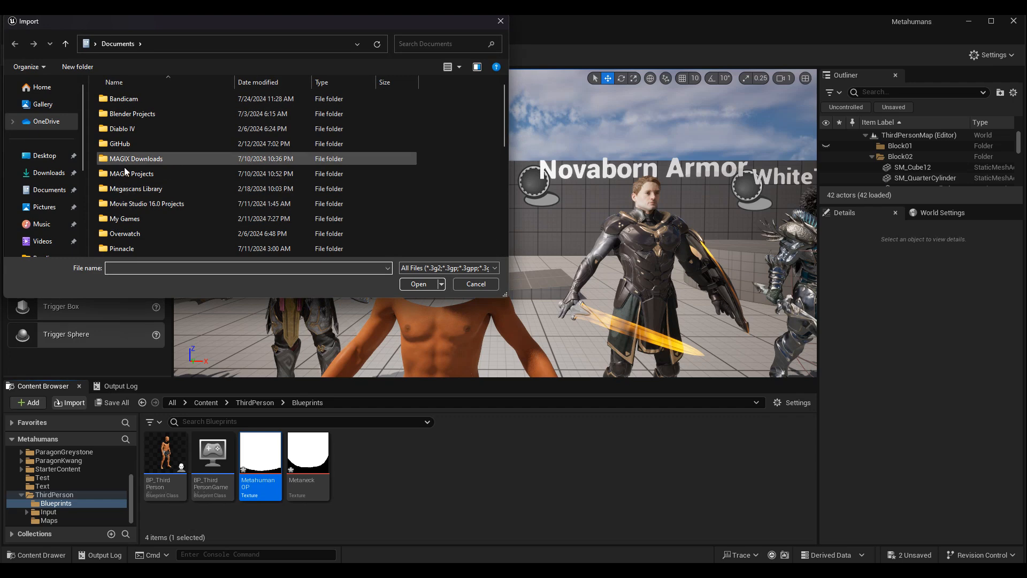
scroll(124, 169, down, 3)
scroll(152, 193, up, 2)
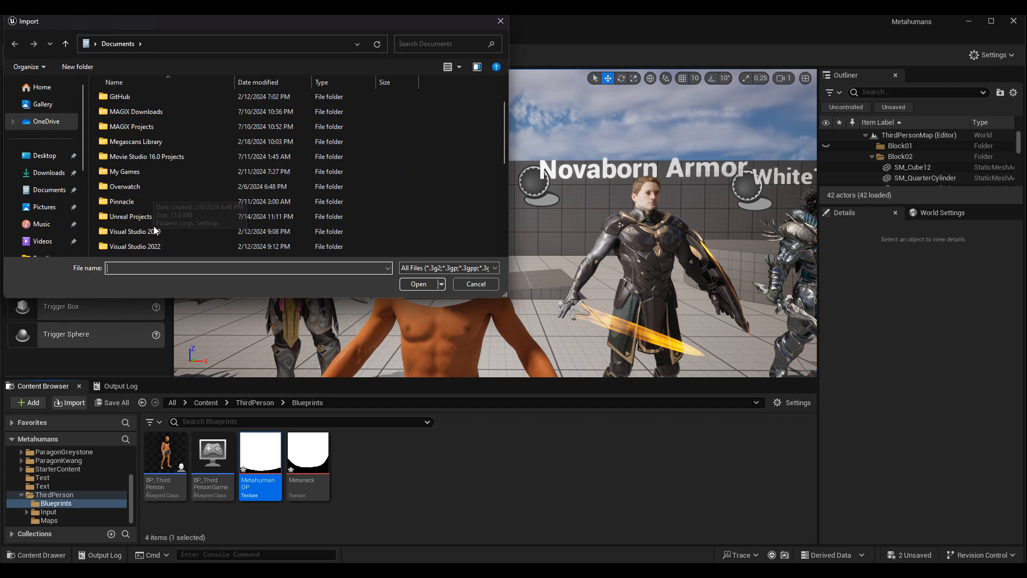
double_click(142, 216)
scroll(156, 204, down, 2)
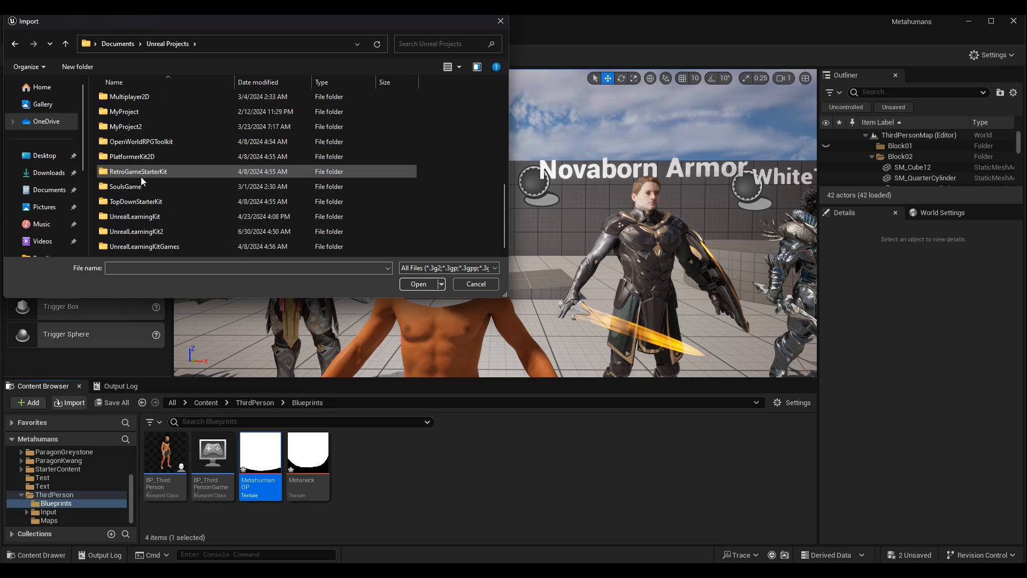
double_click(138, 131)
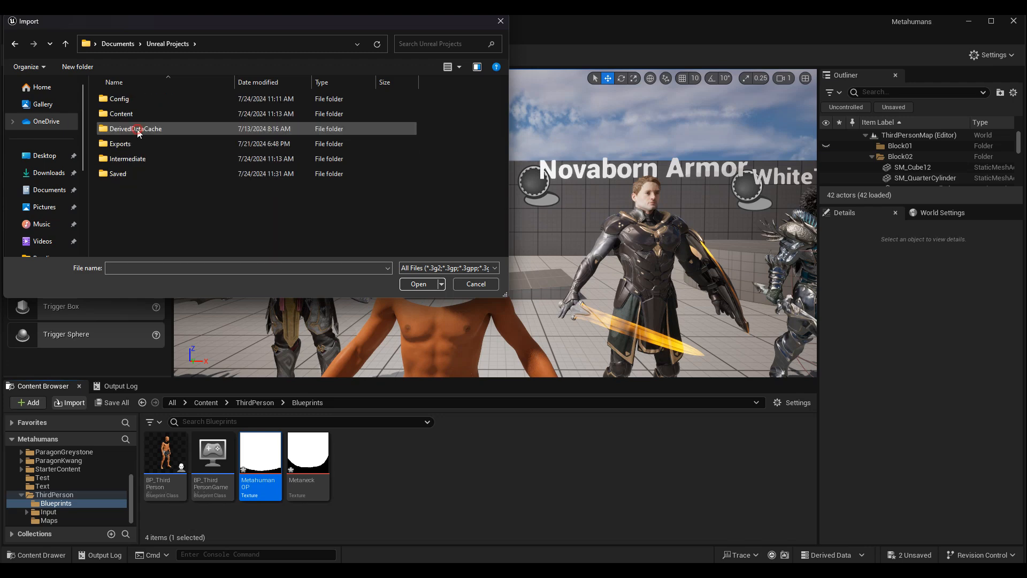
double_click(140, 144)
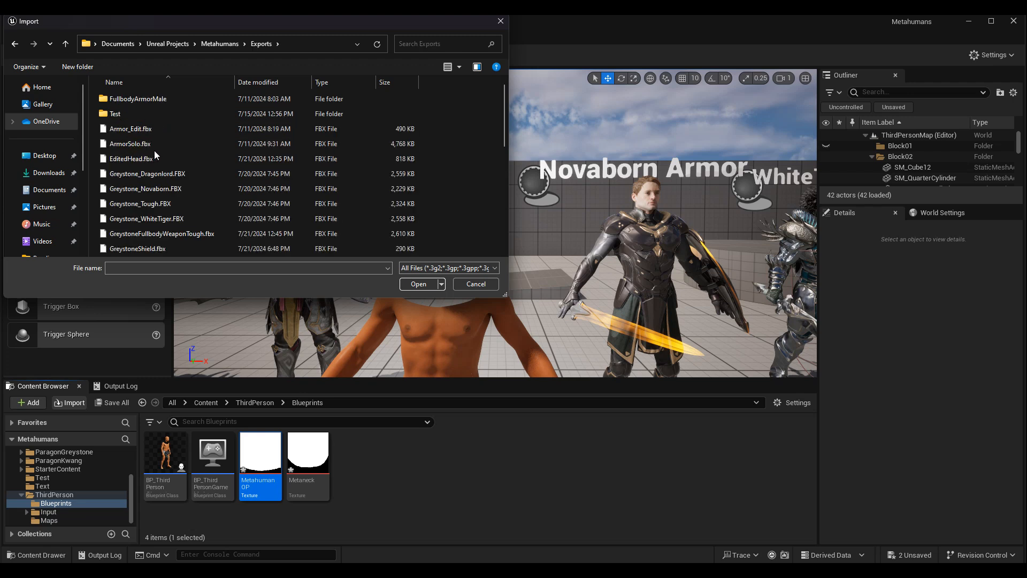
scroll(232, 200, down, 1)
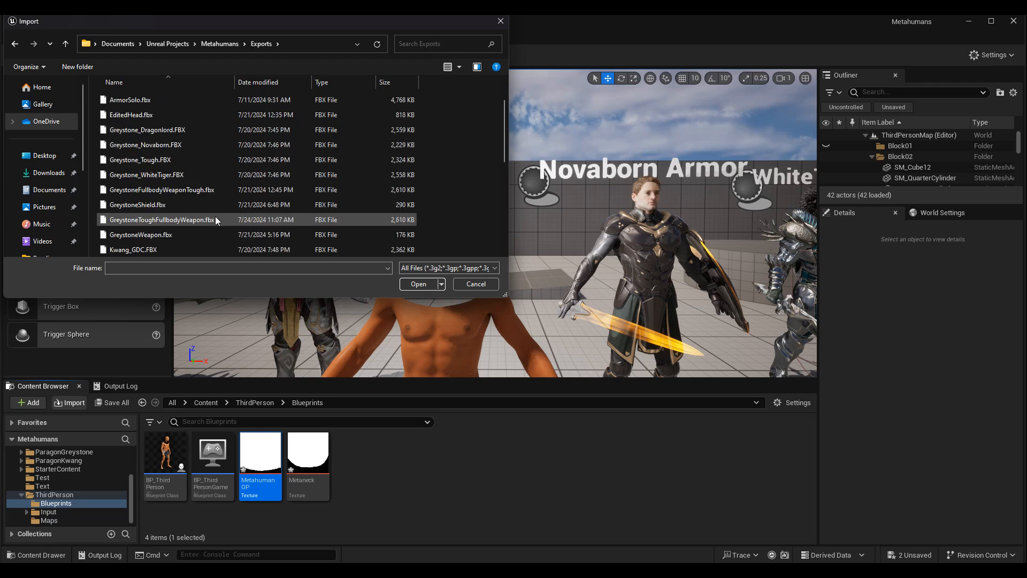
click(154, 222)
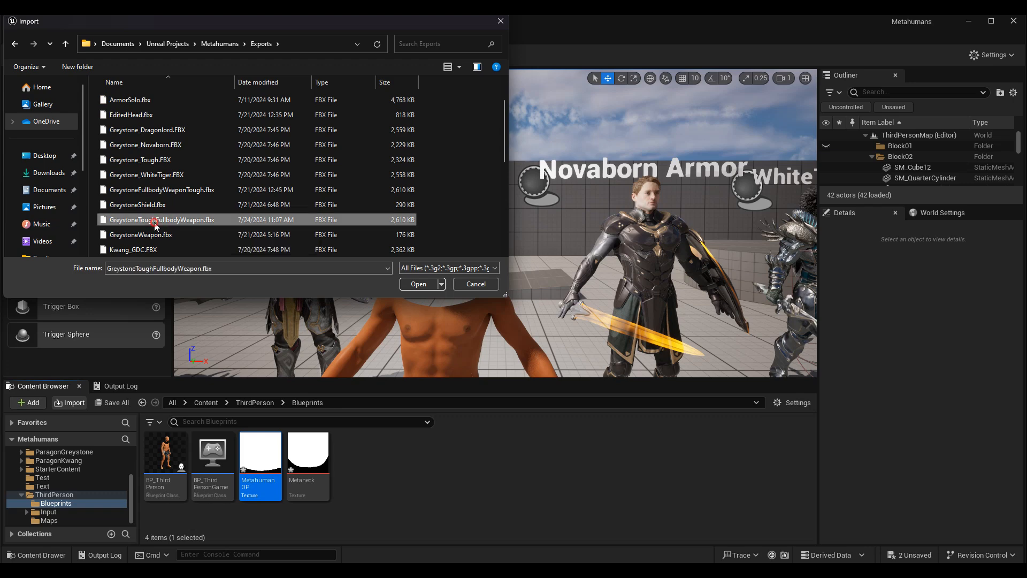
click(408, 285)
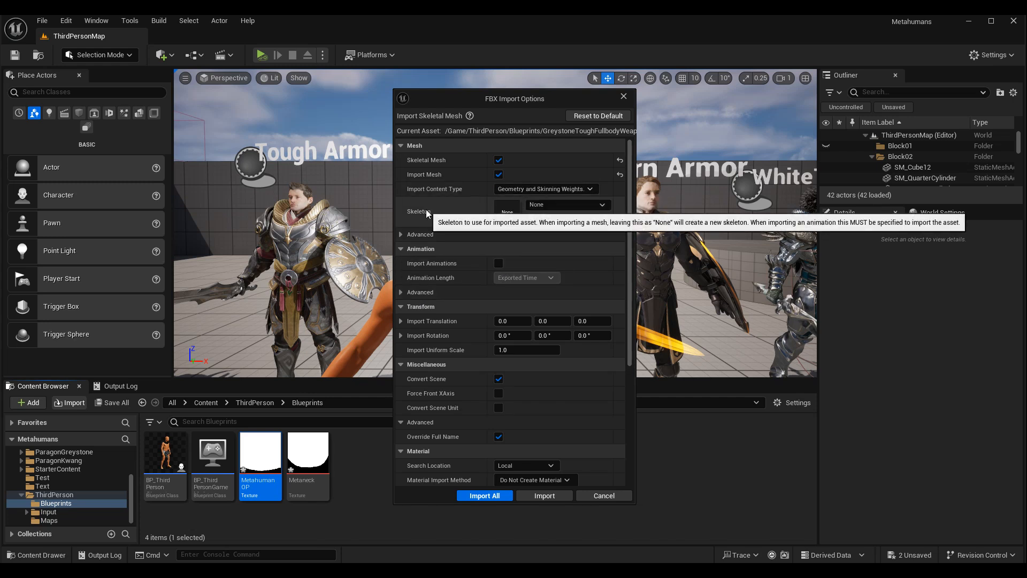
- Import the mesh using Greystone_Skeleton, with the material import method set to Do Not Create Material
click(583, 208)
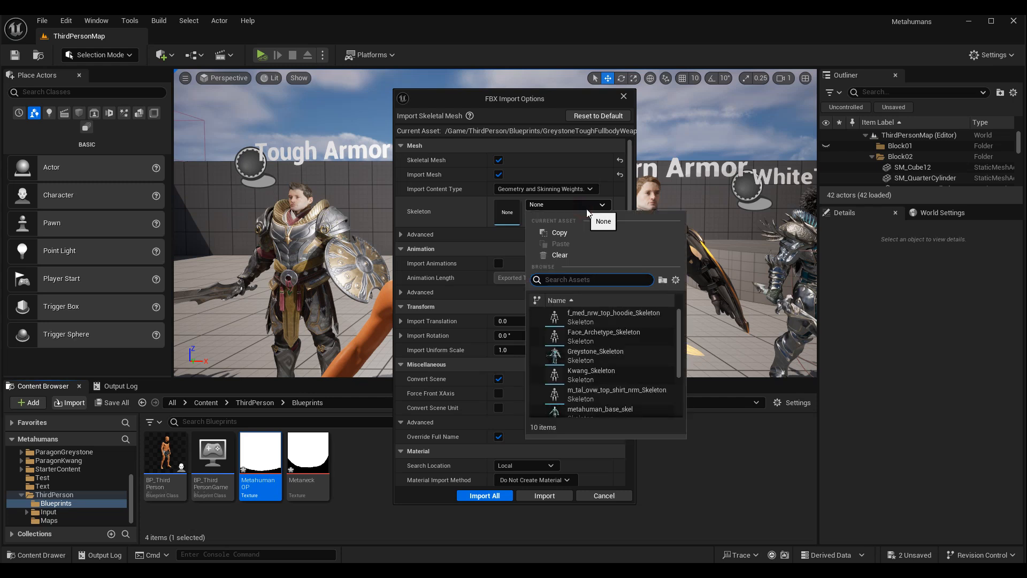
click(607, 356)
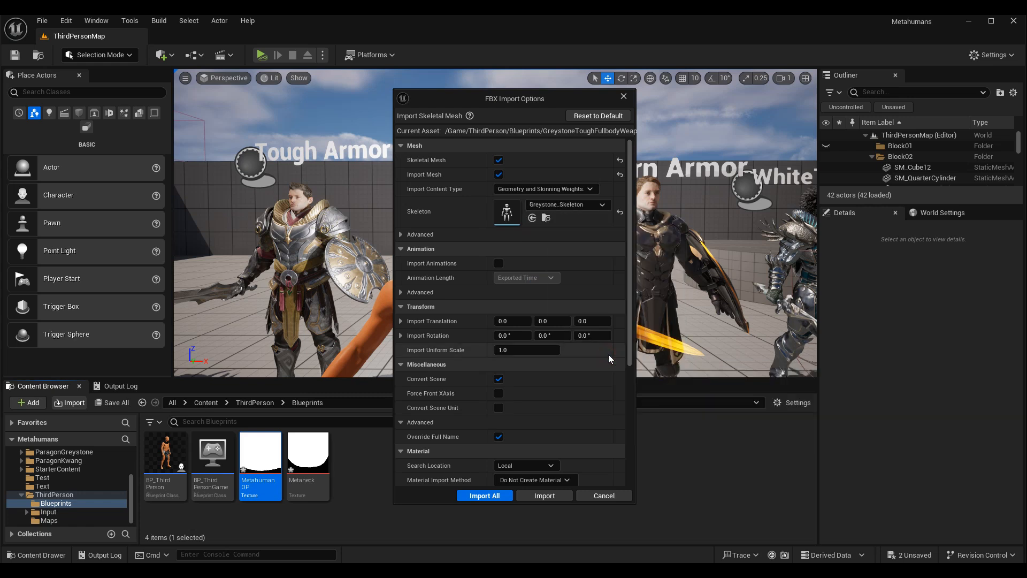
scroll(511, 282, down, 1)
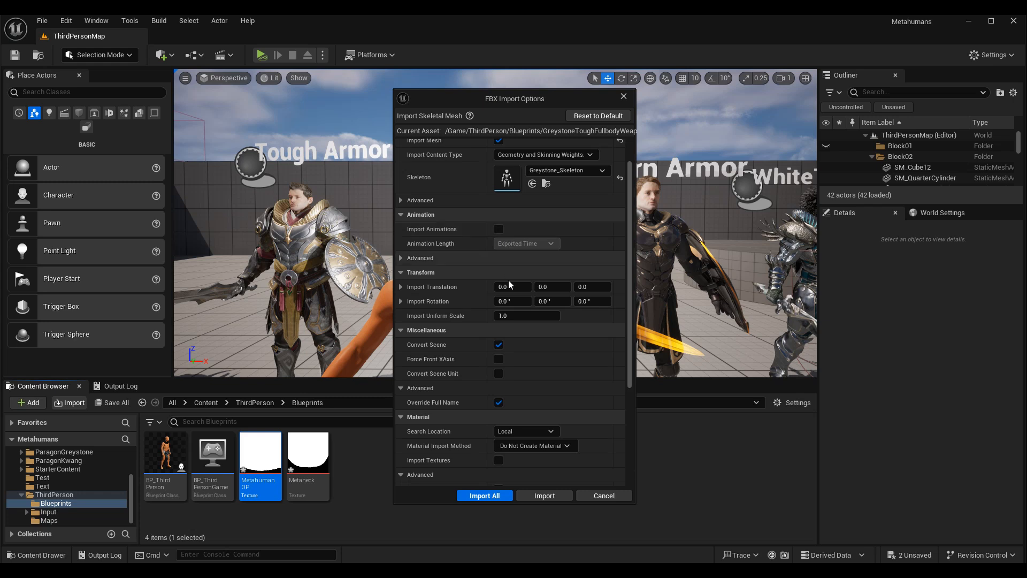
scroll(538, 375, down, 3)
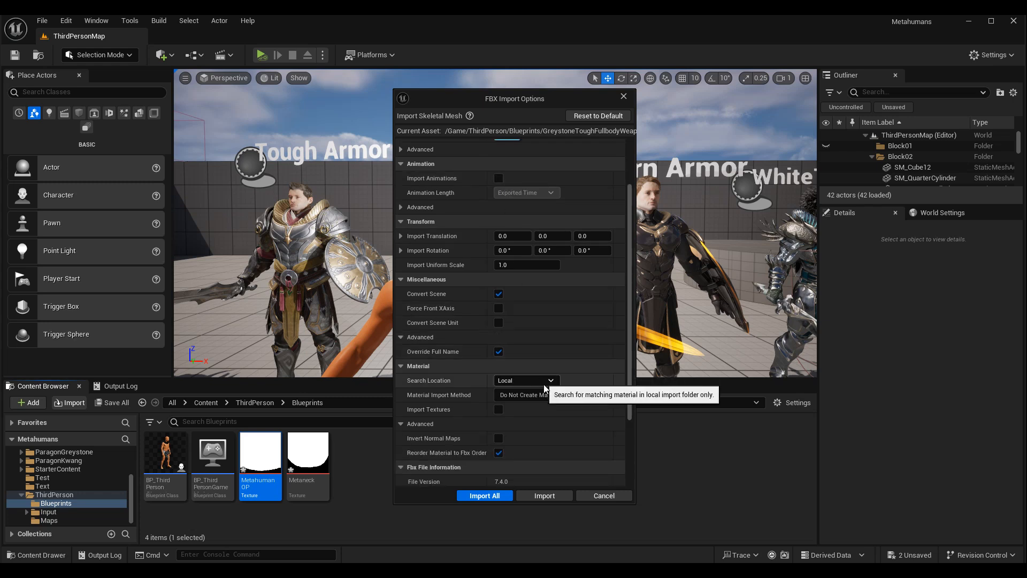
scroll(544, 383, down, 1)
scroll(544, 384, down, 1)
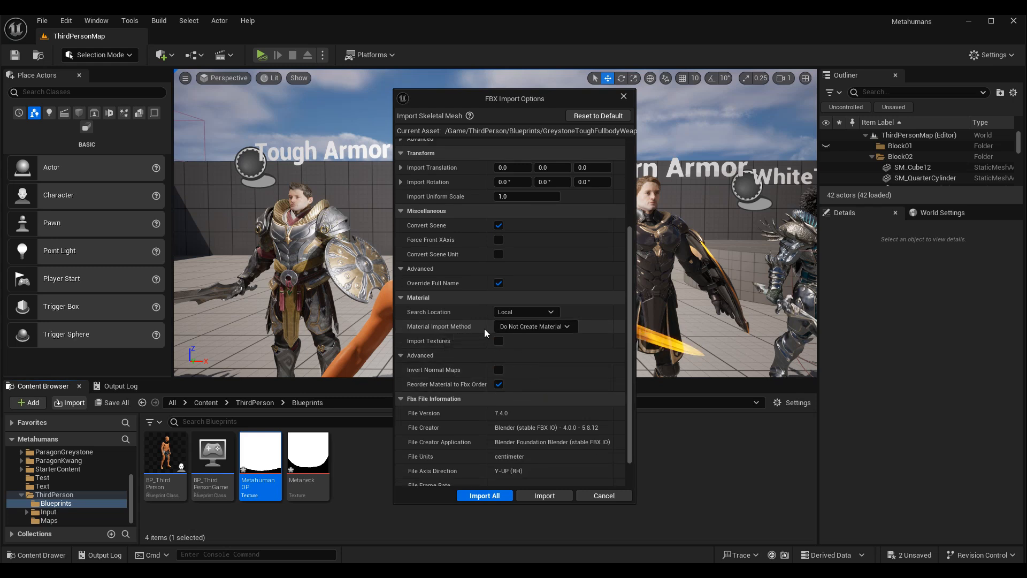
click(527, 328)
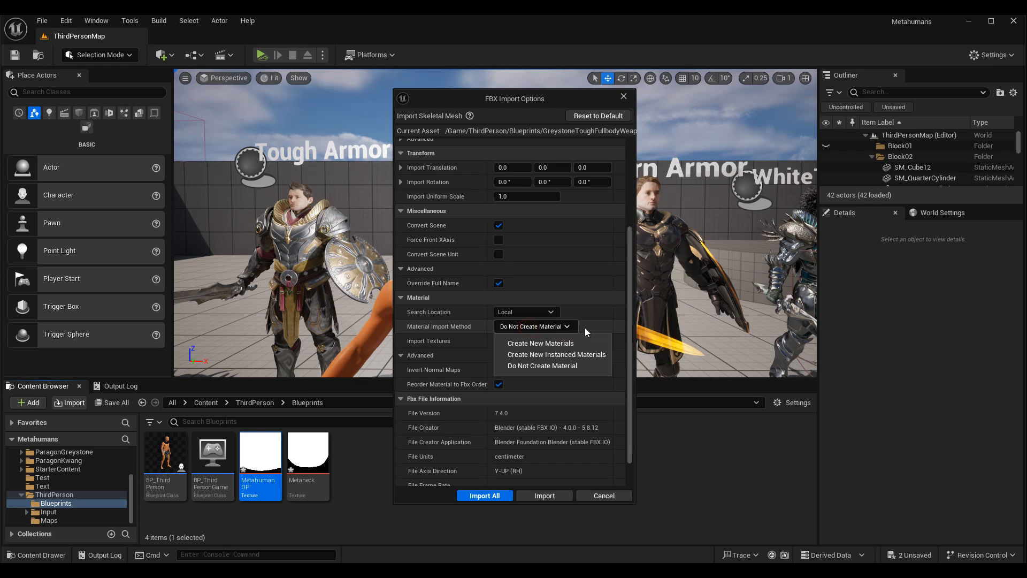
click(577, 367)
scroll(576, 373, down, 2)
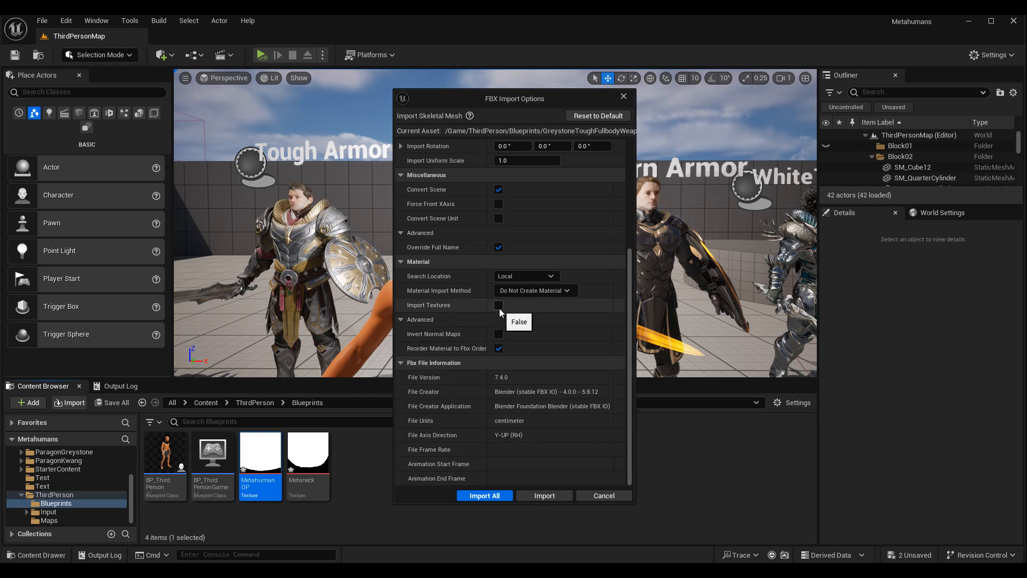
click(546, 495)
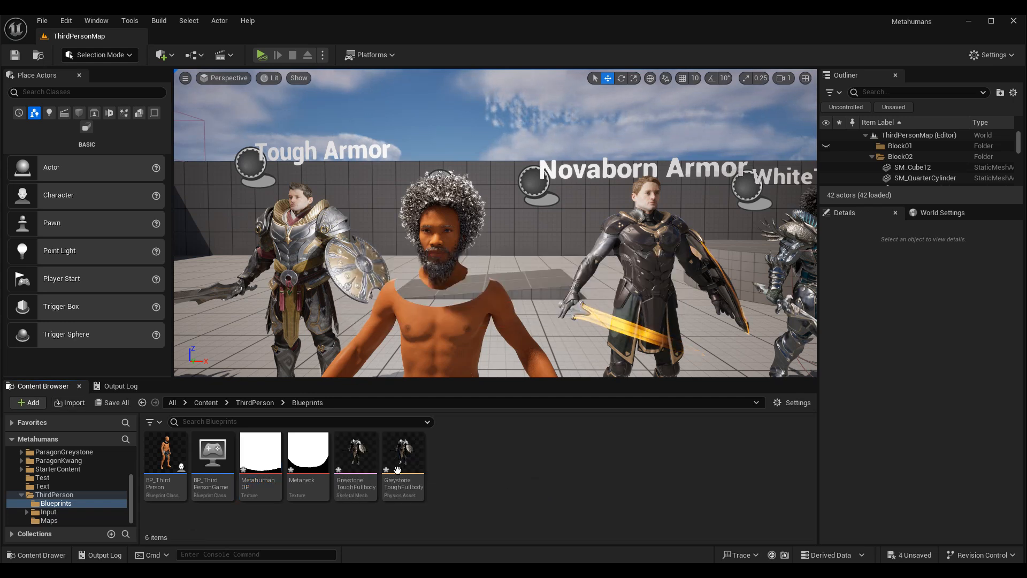
- Open the imported Greystone Tough full-body skeletal mesh to check its armor and materials, and close it
click(362, 458)
double_click(362, 458)
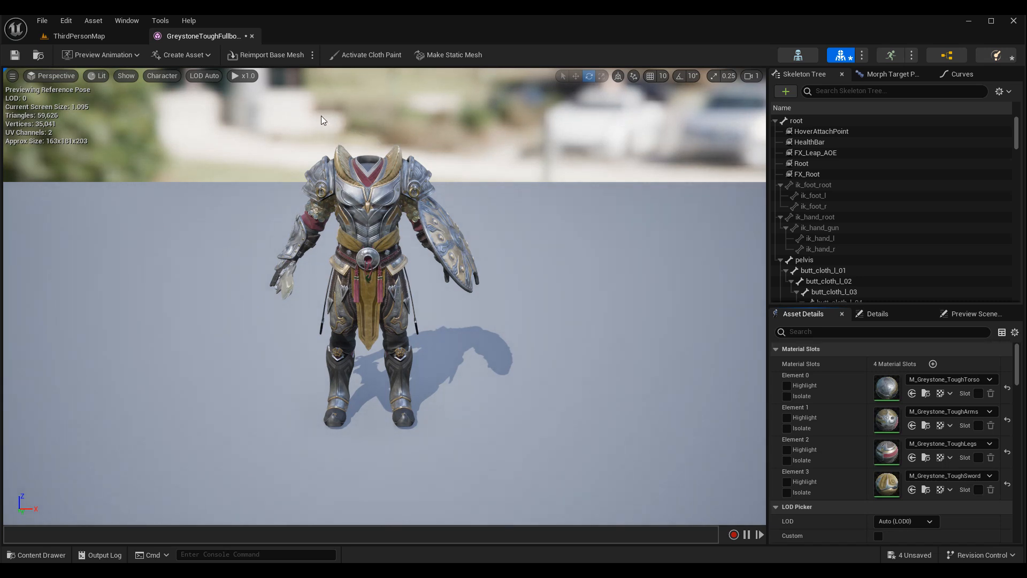
click(252, 36)
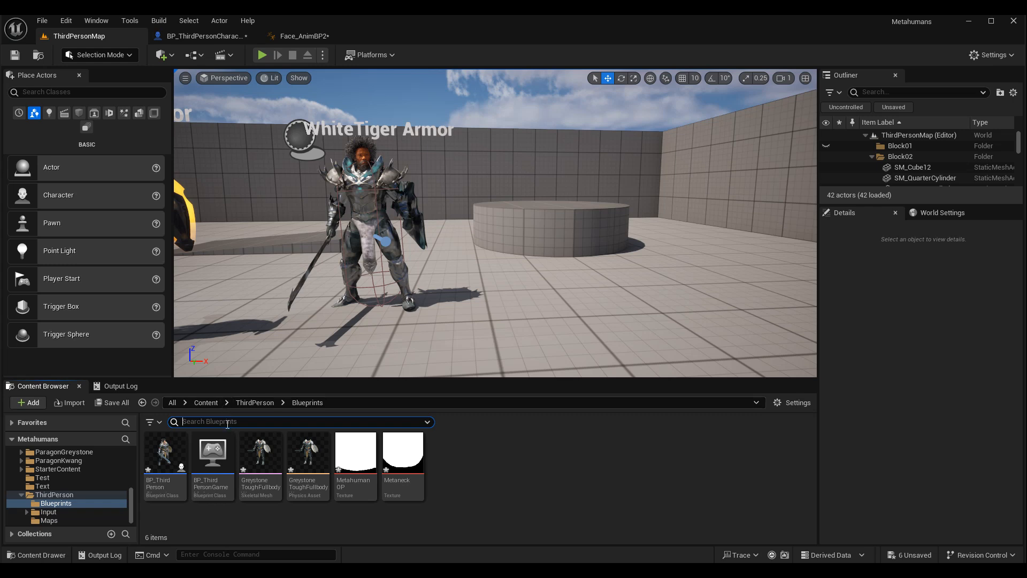
- Search the whole Content folder for "face_an" to find the face animation blueprints
drag(133, 505, 133, 461)
click(81, 459)
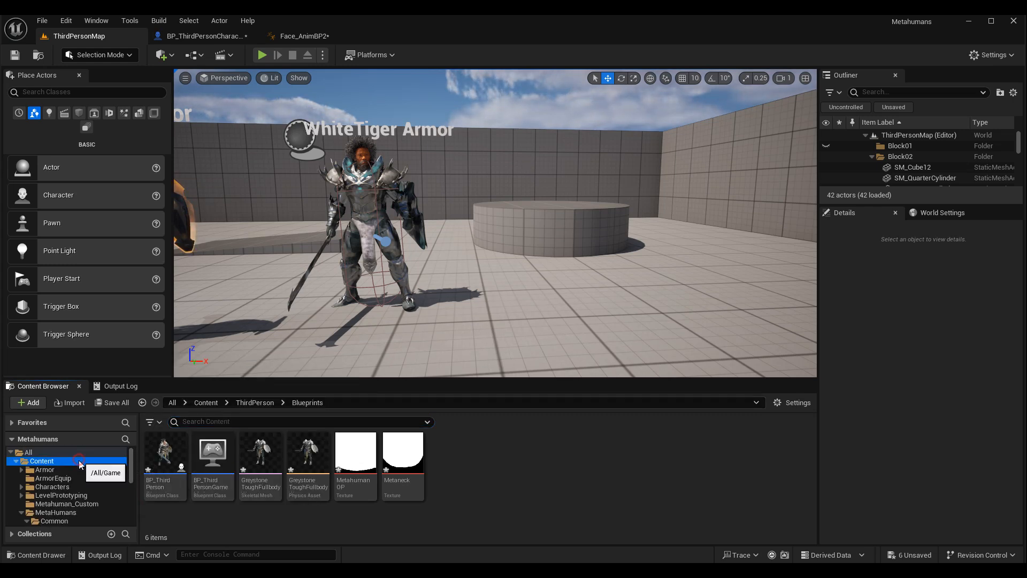
click(338, 423)
text(face_)
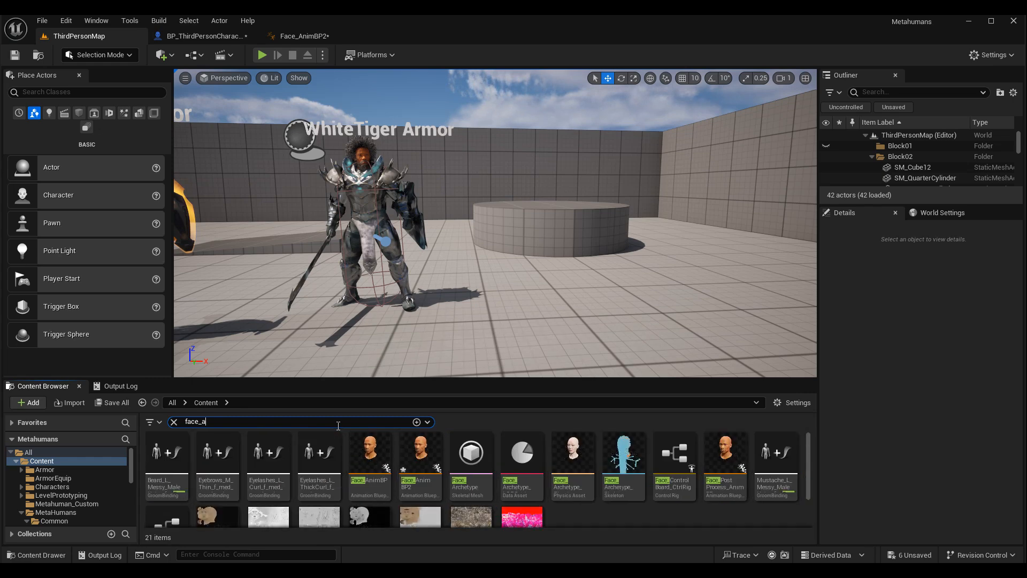
text(anm)
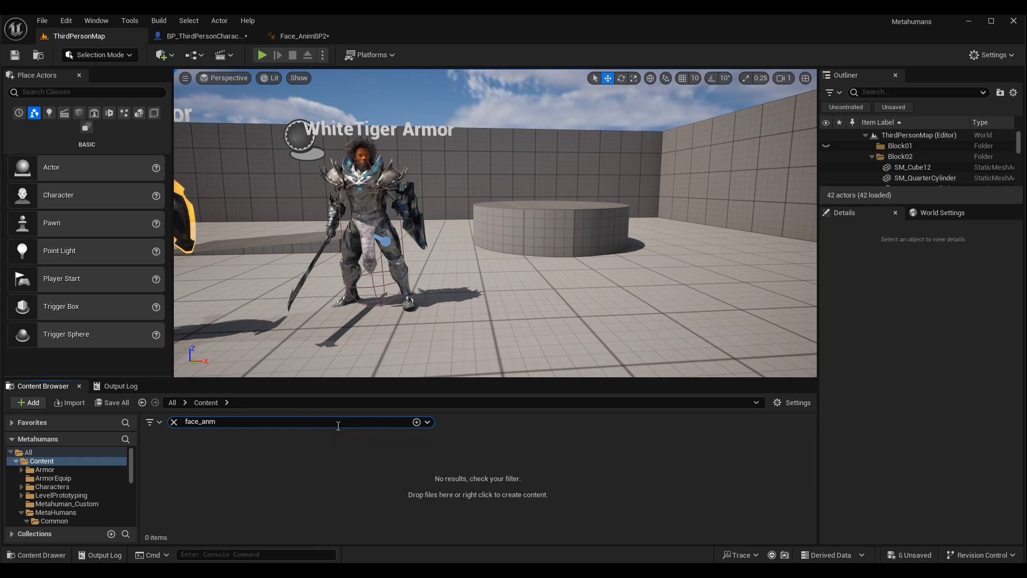
key(BackSpace)
- Duplicate the Face_AnimBP animation blueprint and accept Face_AnimBP1 as the copy's name
click(165, 454)
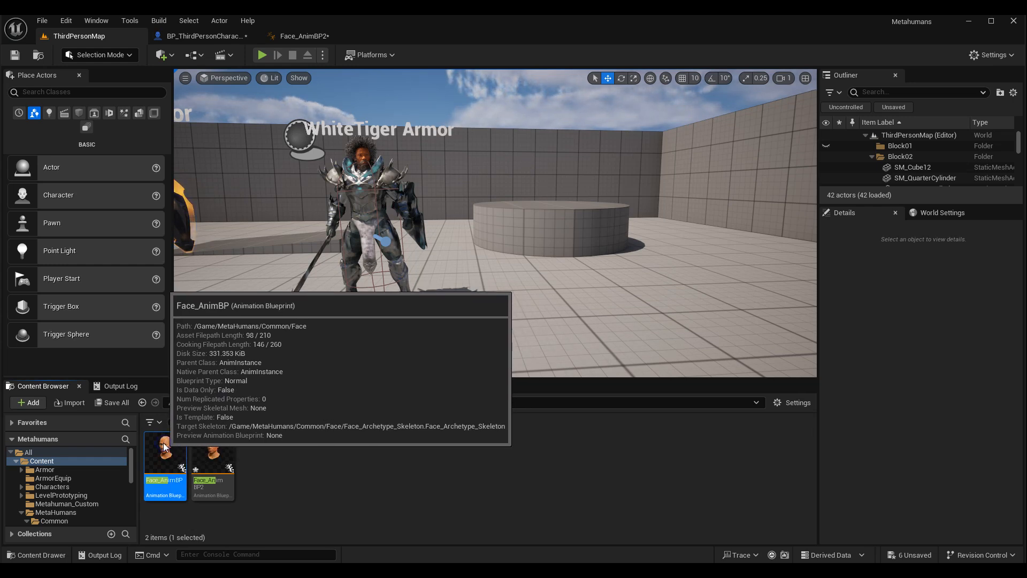
right_click(164, 447)
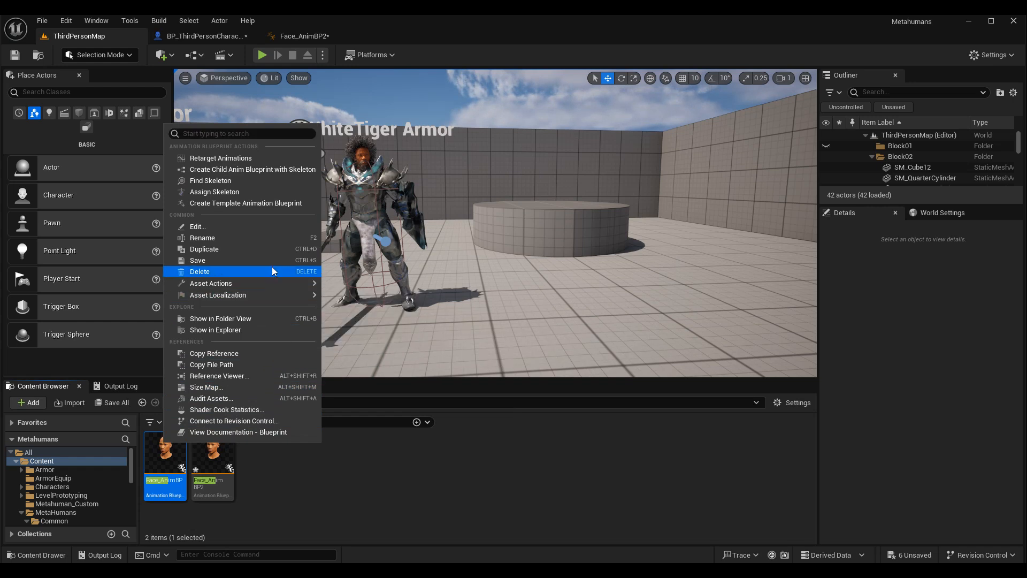
click(268, 249)
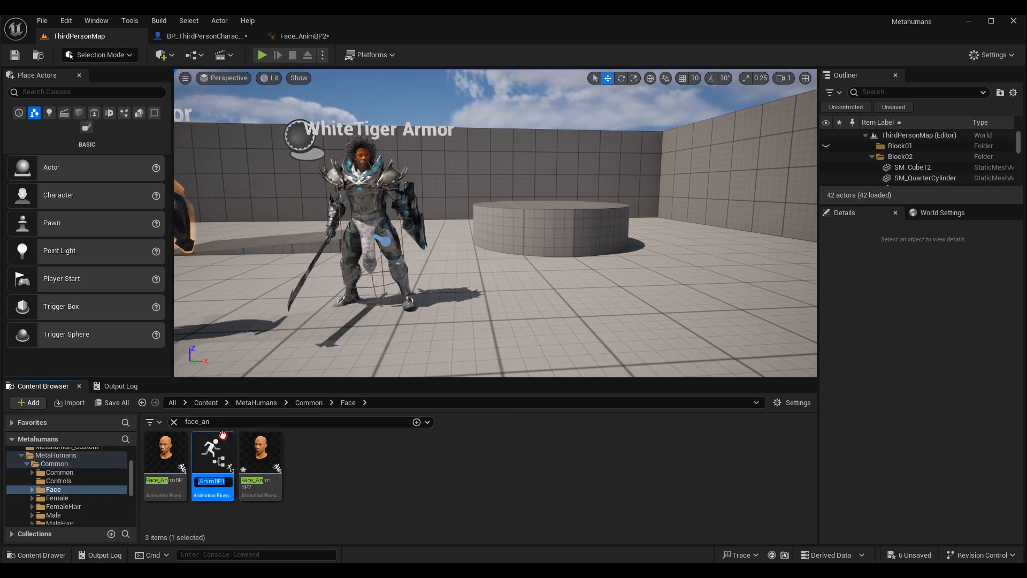
key(Return)
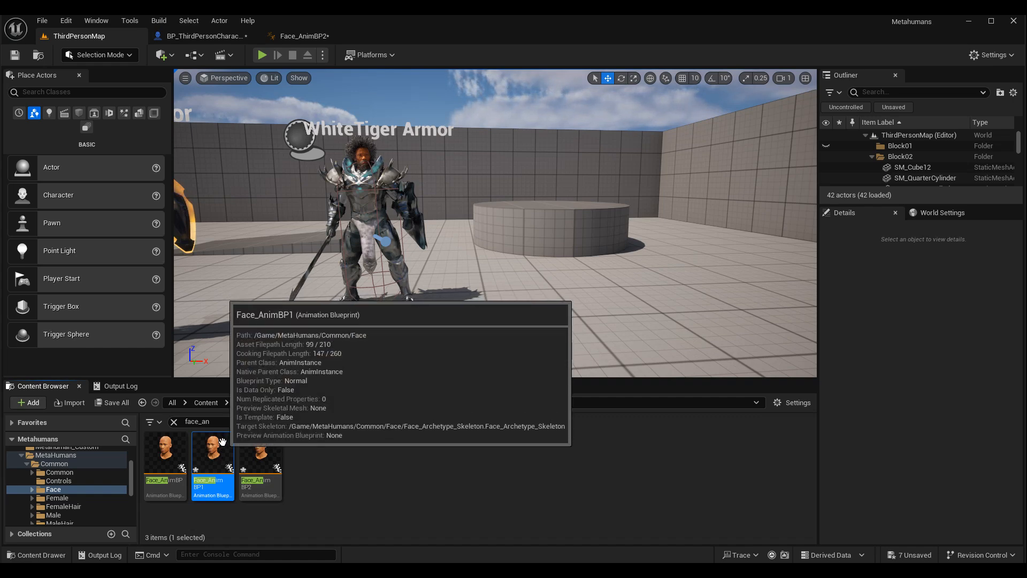
- Open Face_AnimBP1's AnimGraph at the Cache Pose section
double_click(223, 442)
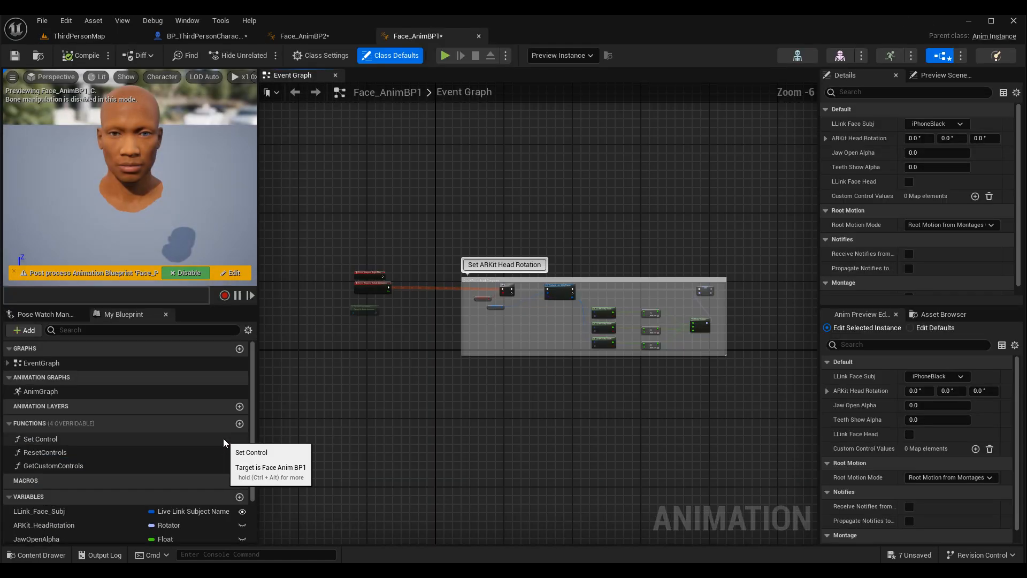
mouse_move(223, 424)
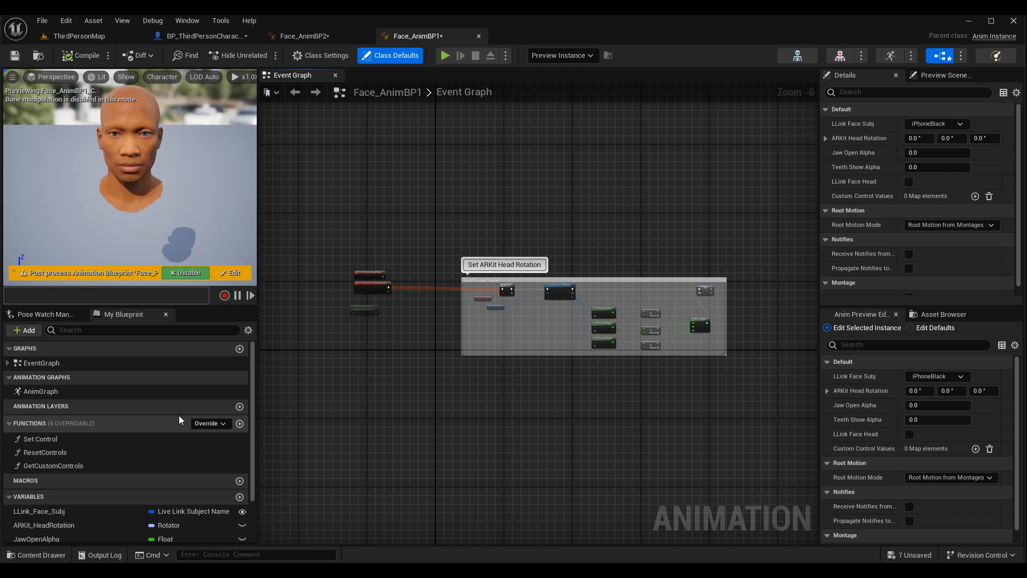
double_click(62, 393)
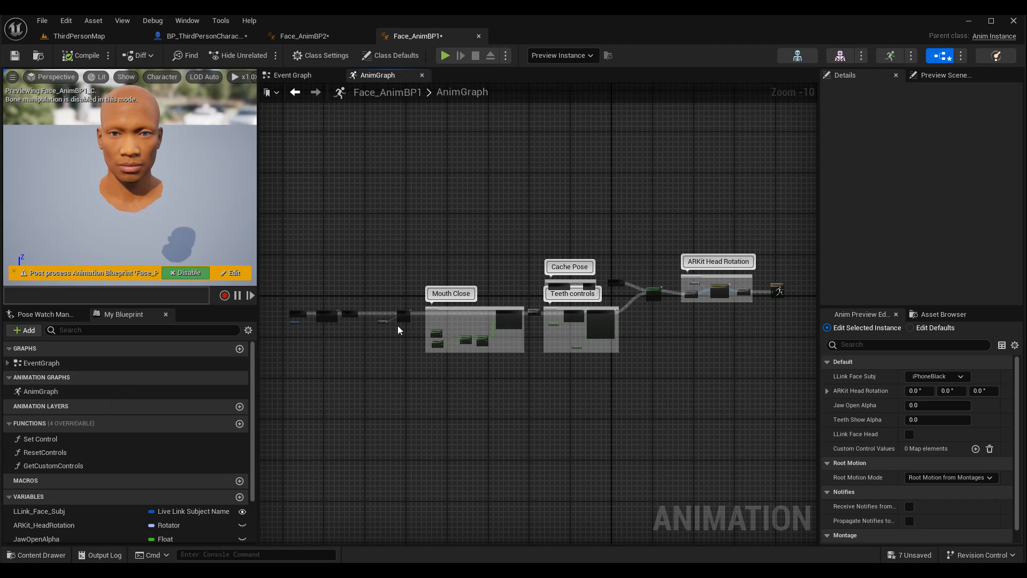
scroll(535, 265, up, 11)
right_drag(625, 245, 395, 266)
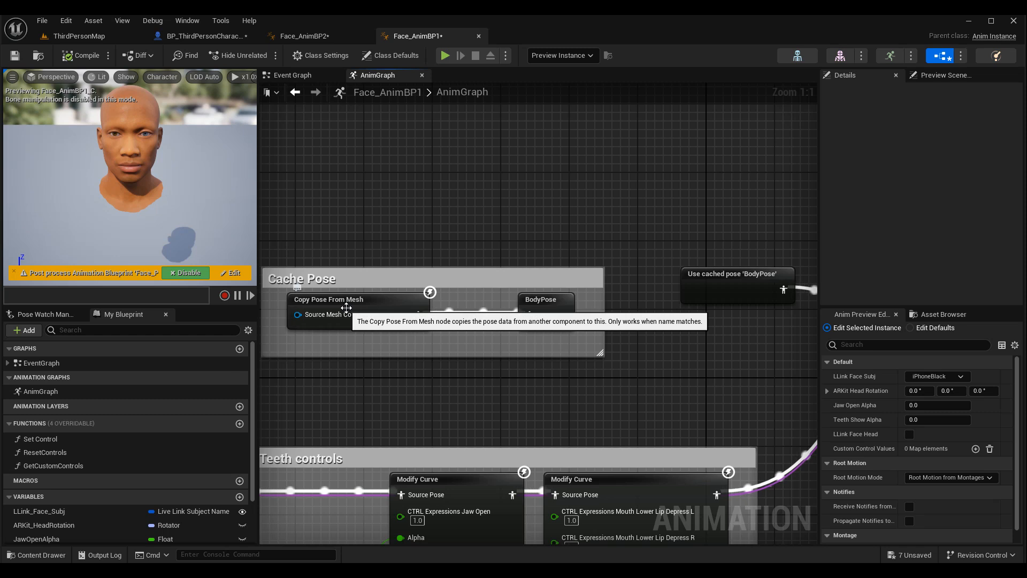
- Turn off Use Attached Parent and enable Use Mesh Pose on Copy Pose From Mesh, compile, and close both face animation blueprints
click(355, 303)
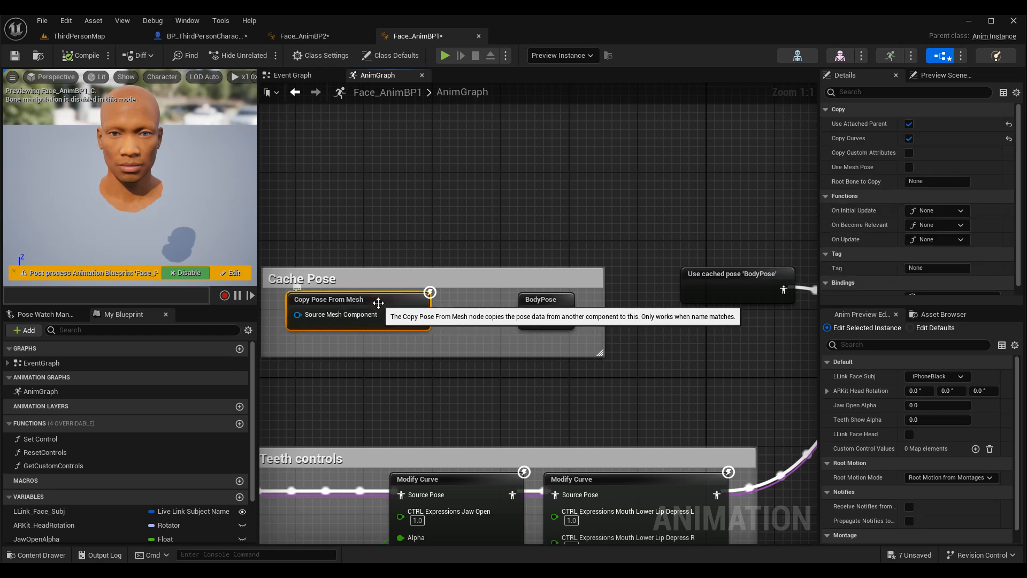
click(909, 124)
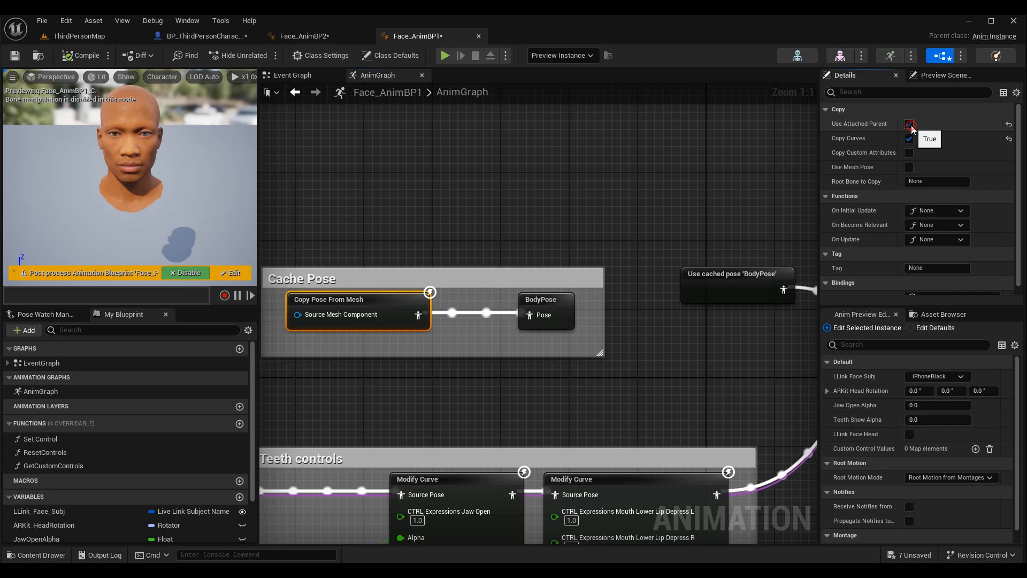
click(912, 169)
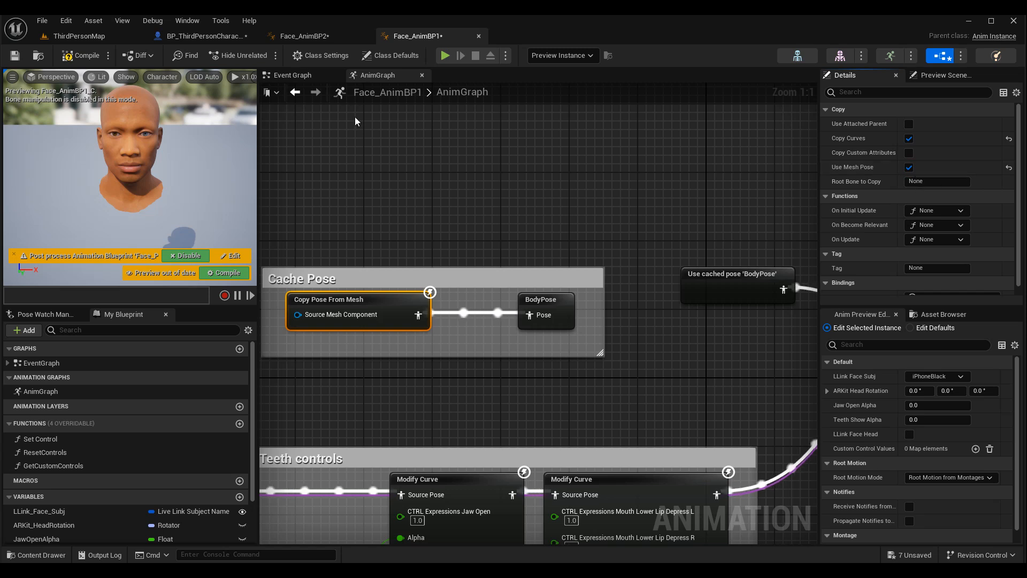
click(84, 60)
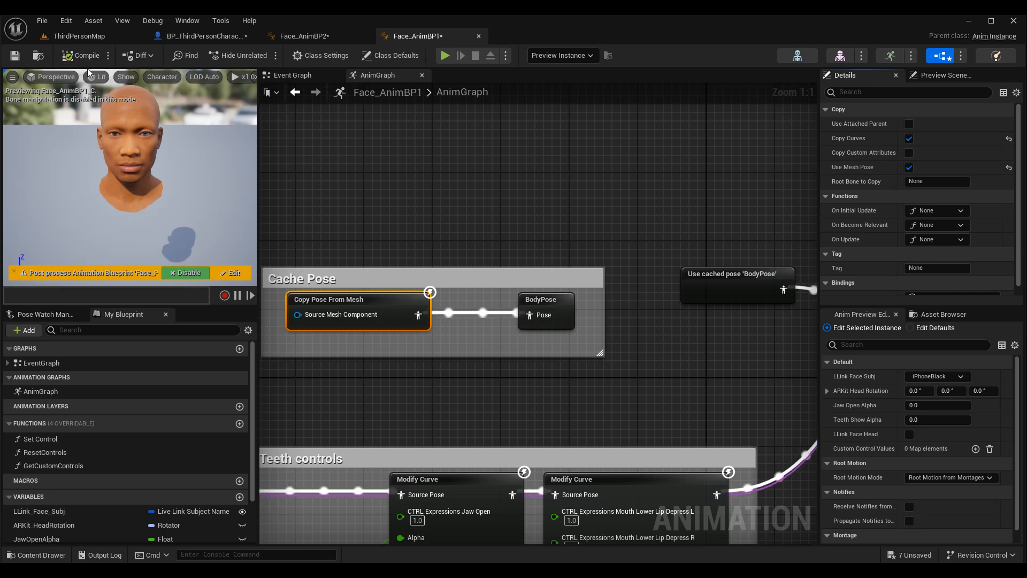
click(479, 36)
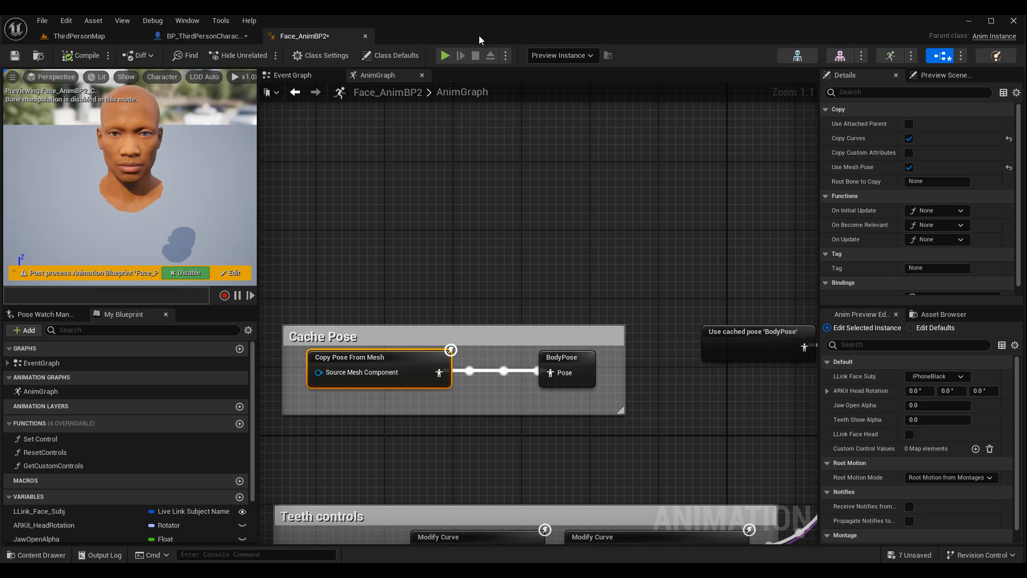
click(365, 35)
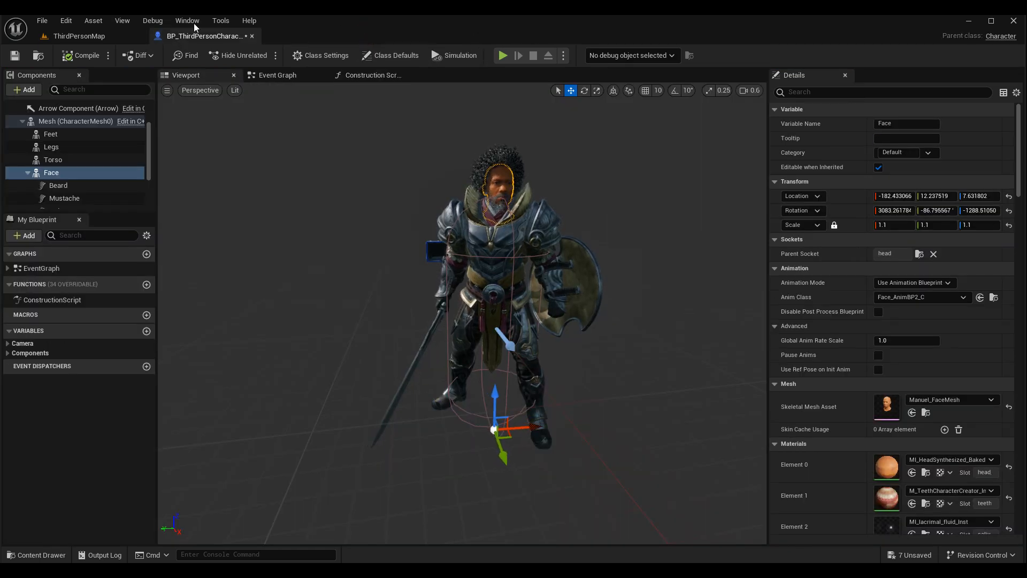
- Close the third-person character blueprint, and open the ThirdPerson/Blueprints folder with the asset search cleared
click(129, 36)
click(247, 35)
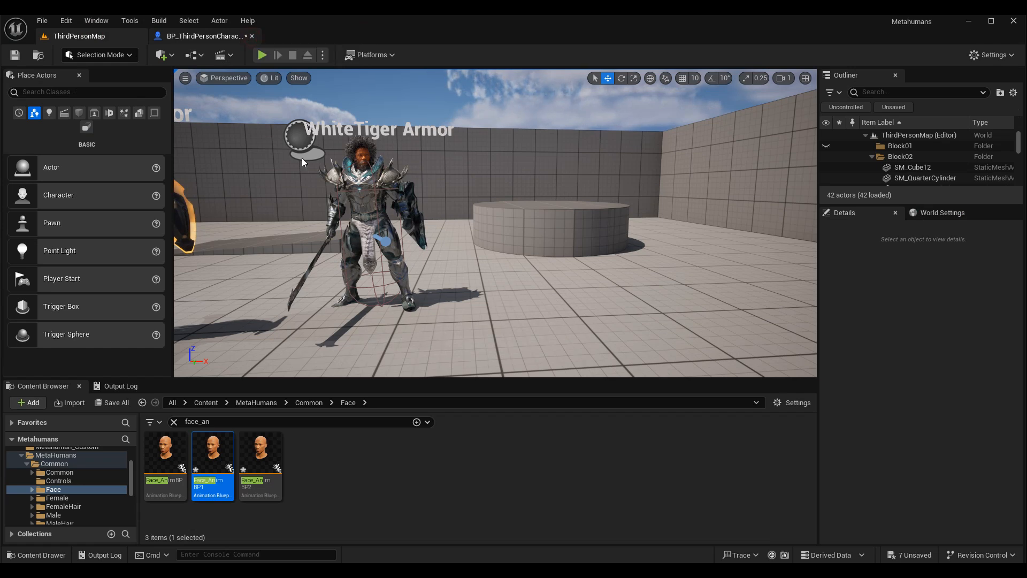
click(173, 422)
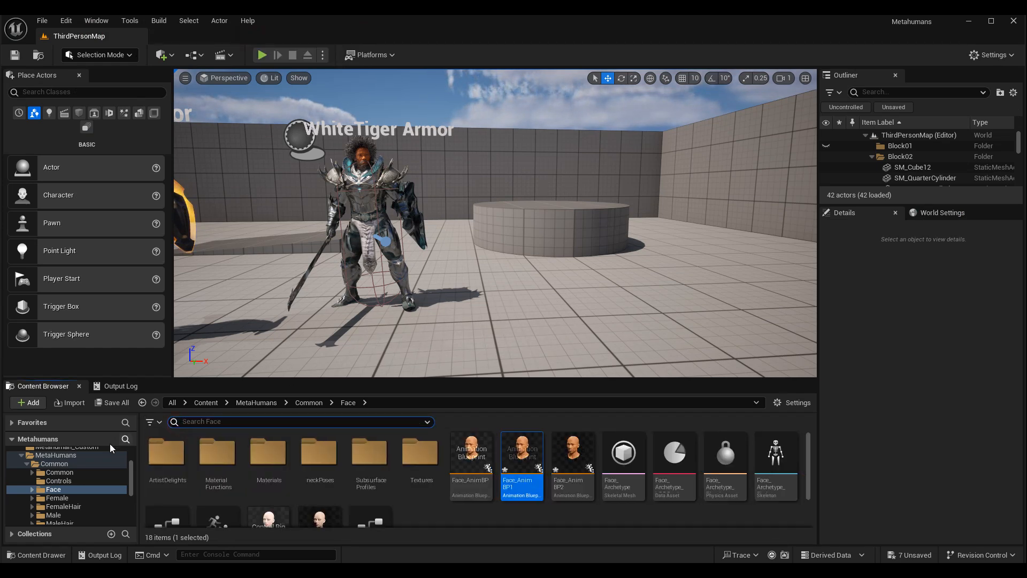
scroll(95, 469, down, 5)
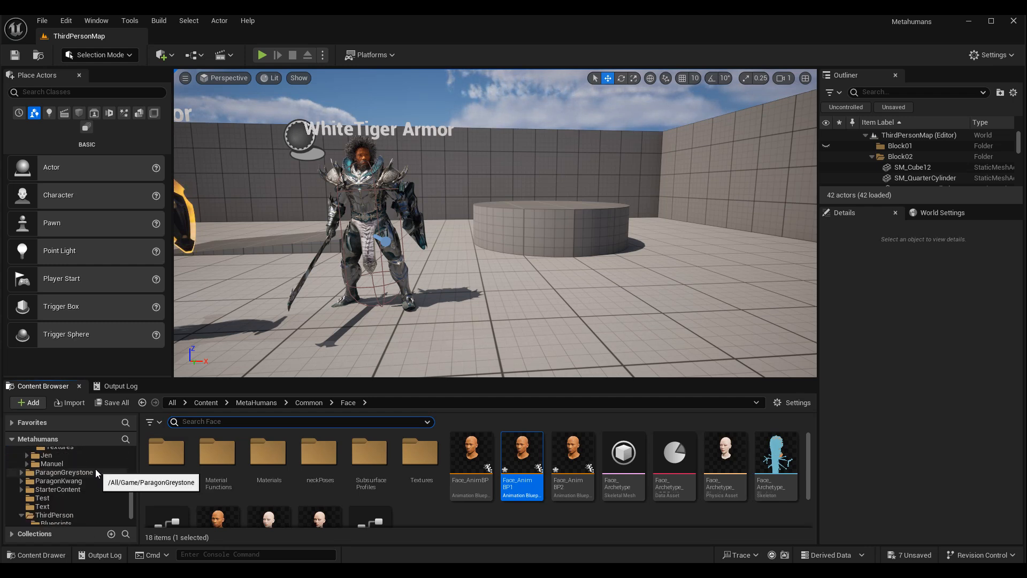
click(65, 513)
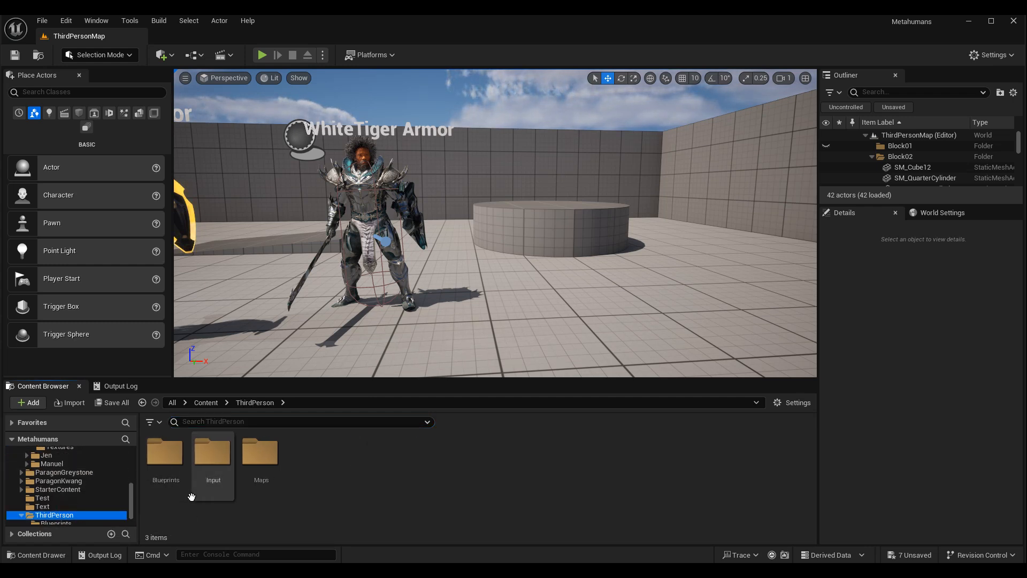
double_click(164, 453)
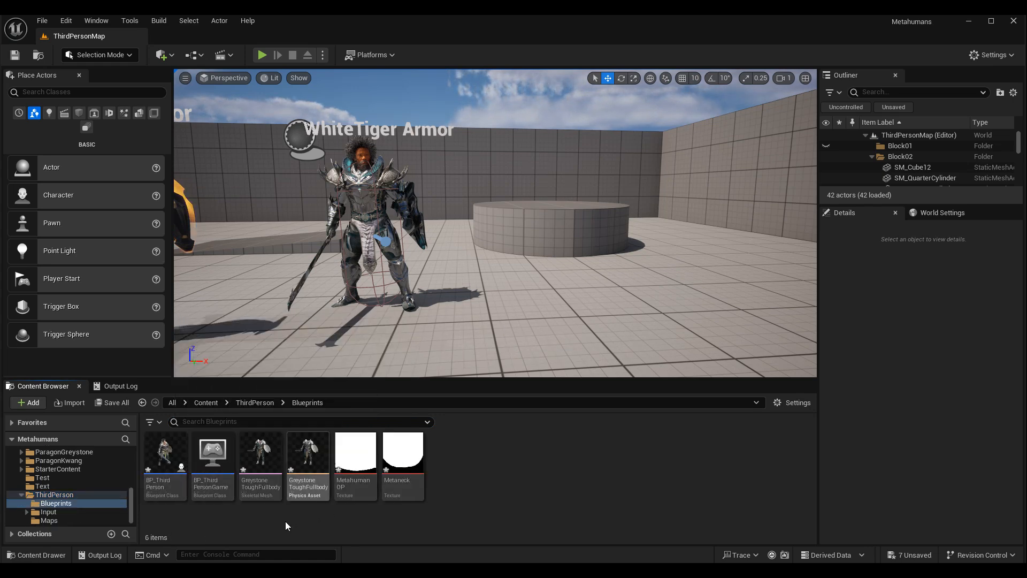
- Reopen BP_ThirdPersonCharacter and show the assembled character in its 3D view
click(177, 478)
double_click(177, 479)
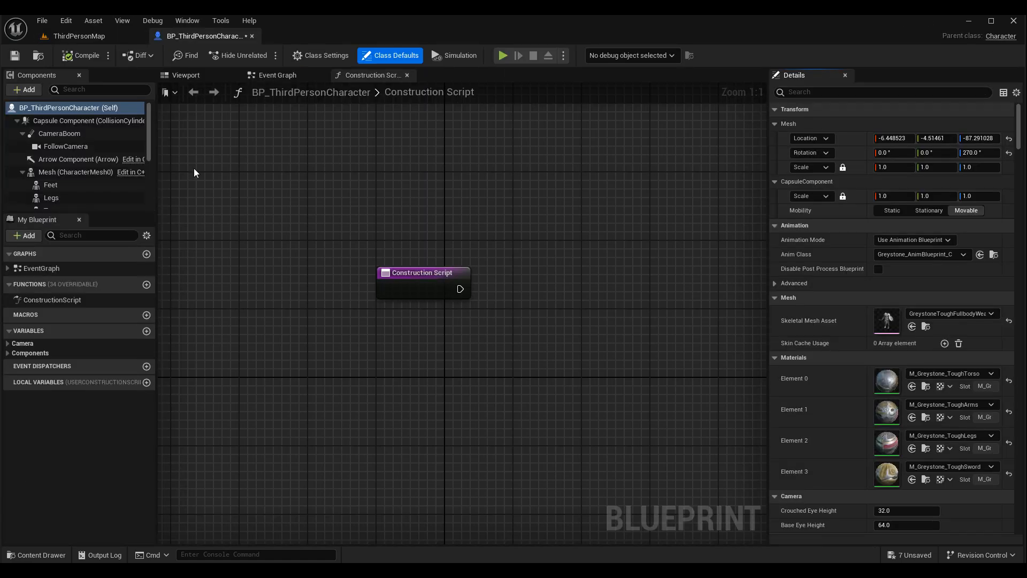
click(192, 76)
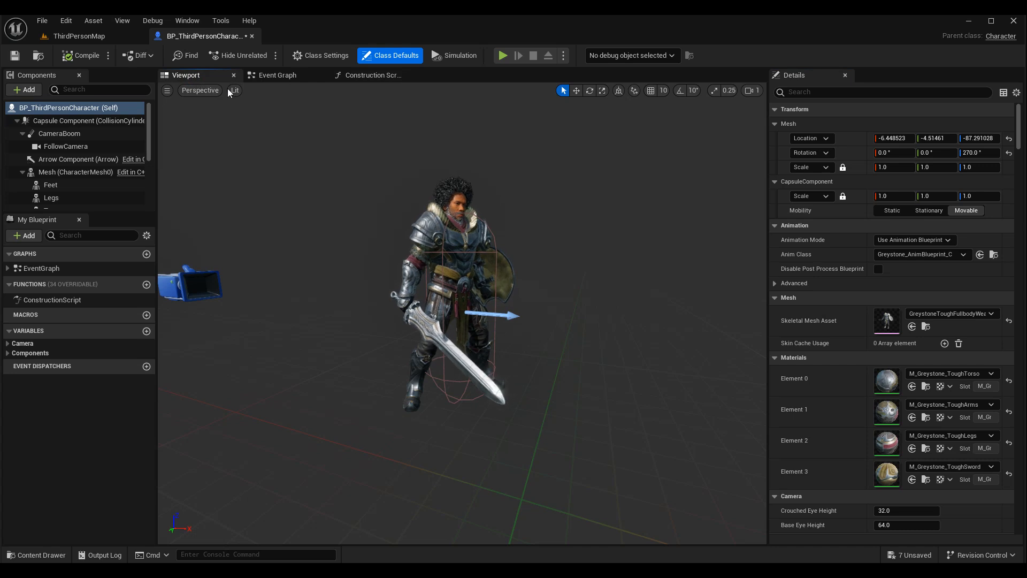
- Review the Face component's Anim Class choices and search its available parent sockets for "head" without changing either setting
scroll(68, 171, down, 2)
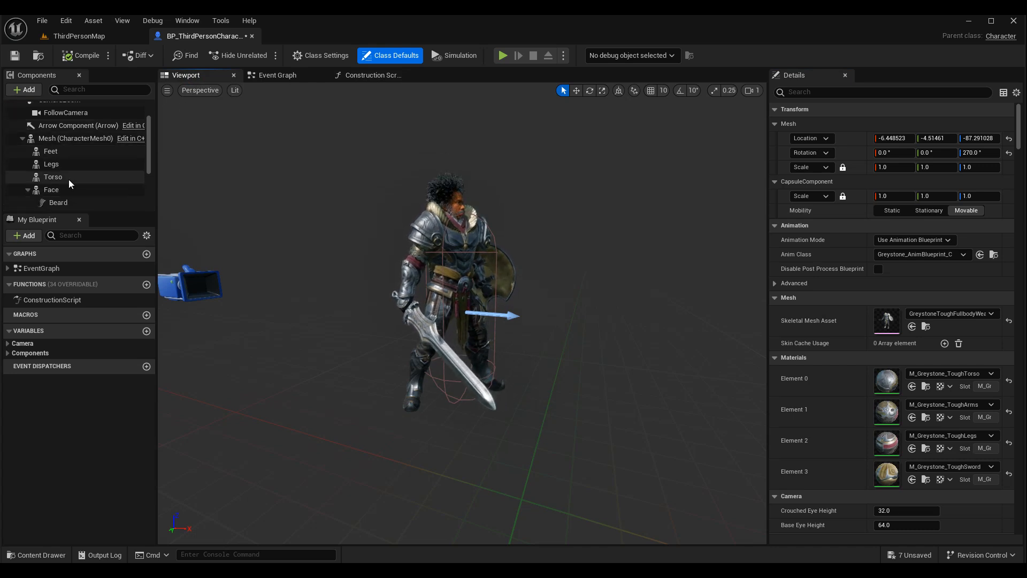
click(78, 173)
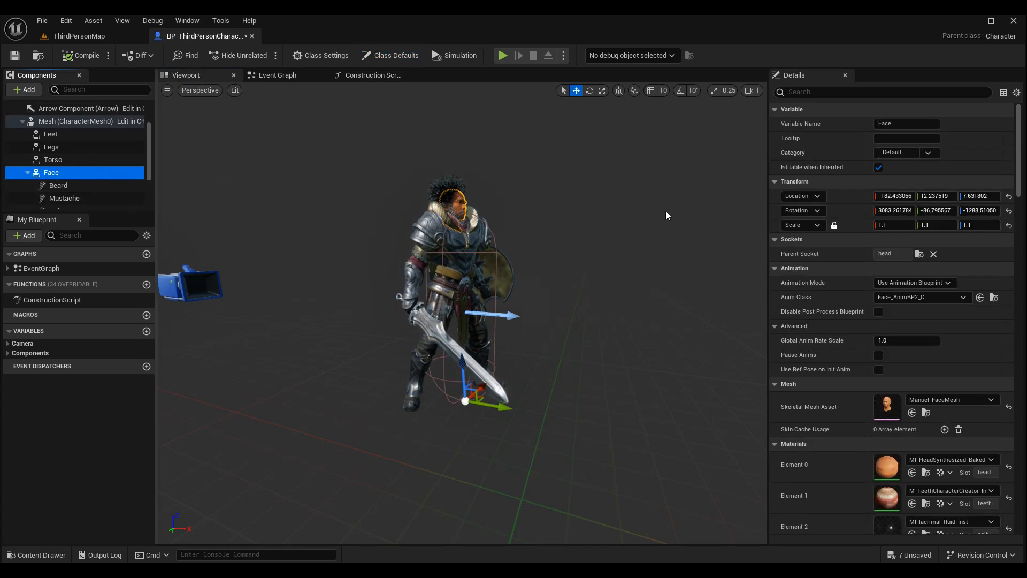
click(963, 298)
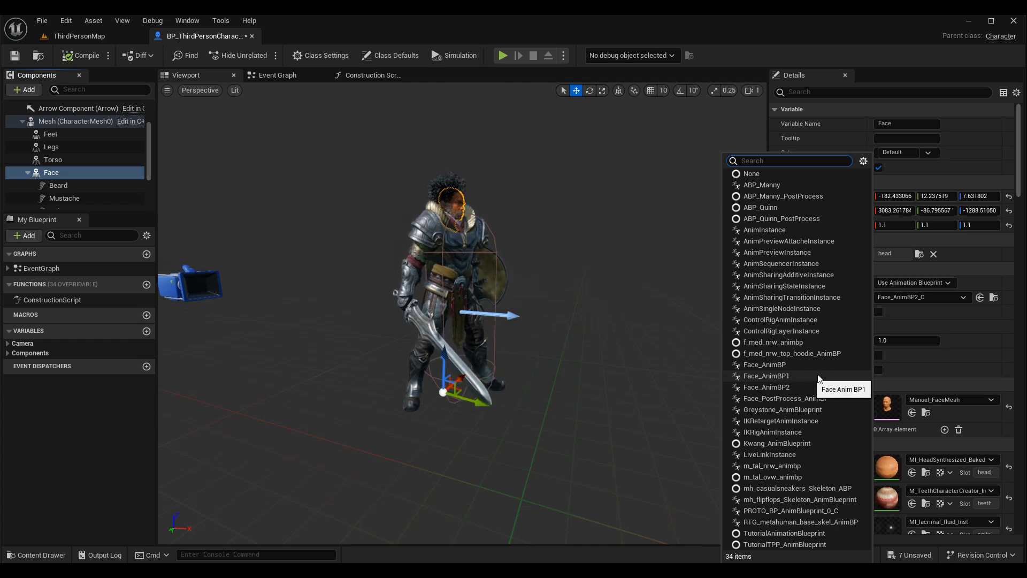
click(990, 323)
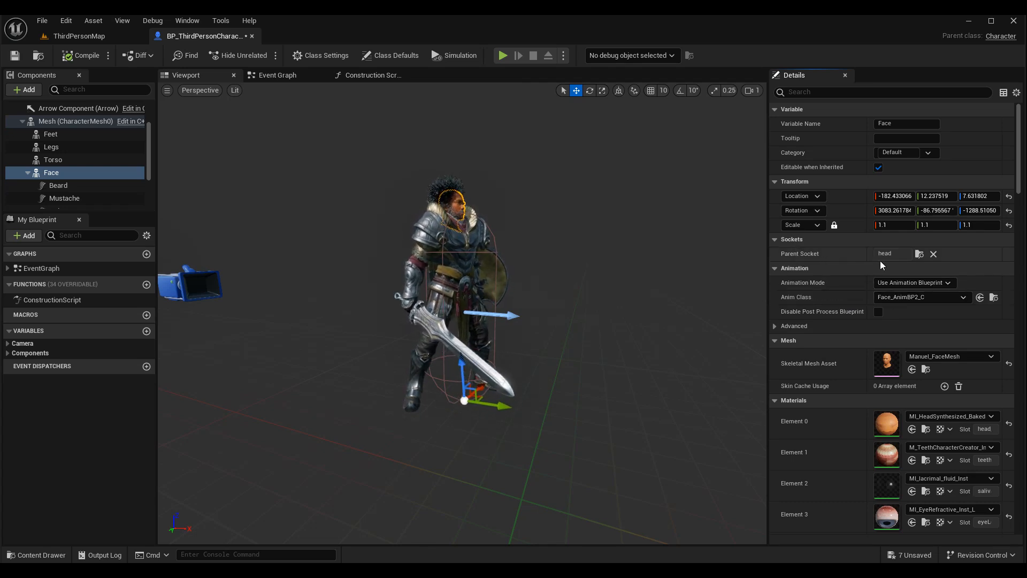
click(919, 255)
text(head)
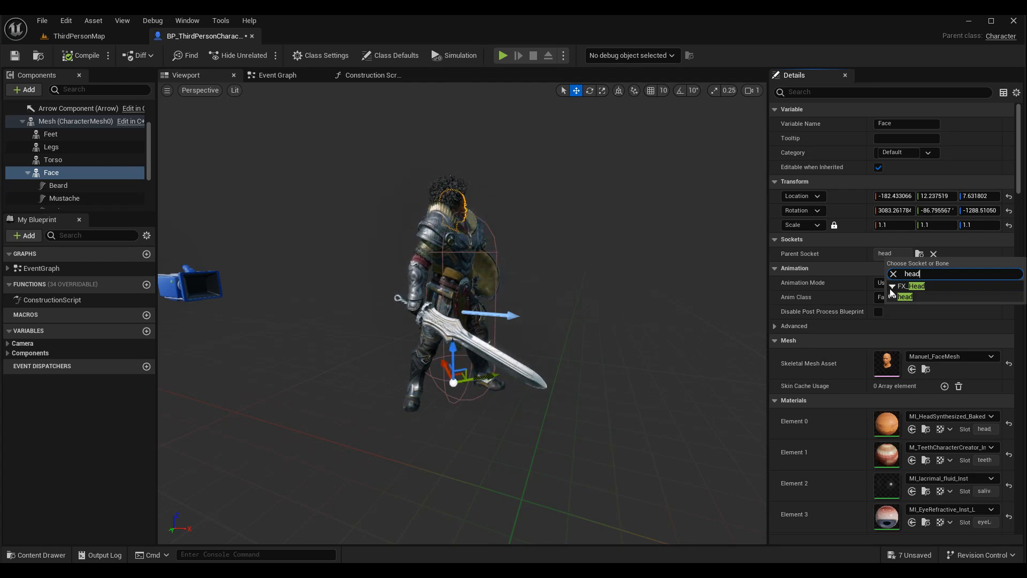
click(843, 254)
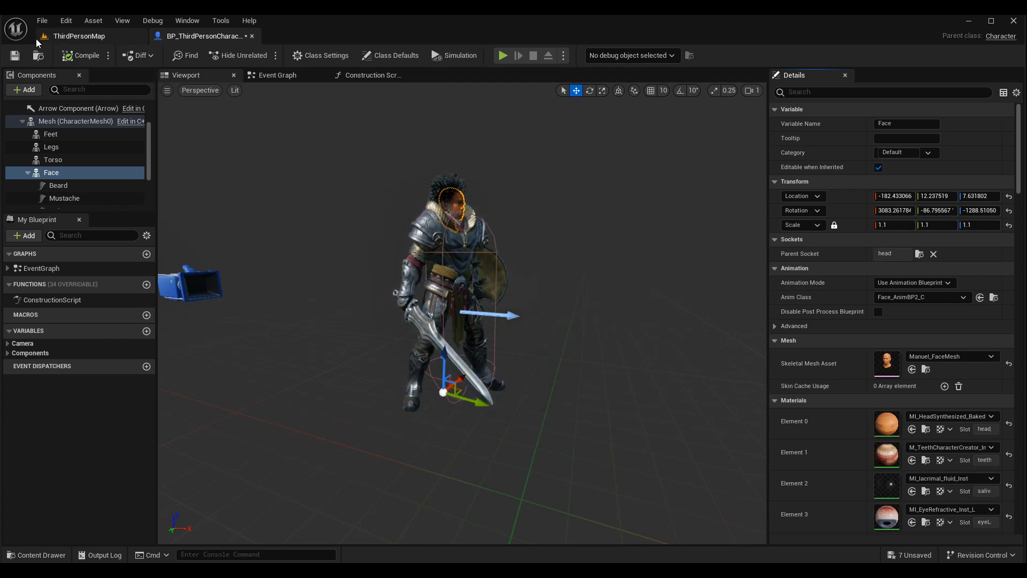
- Examine the skeletal mesh and Anim Class choices of the character's main Mesh component, keeping the current assignments
click(82, 121)
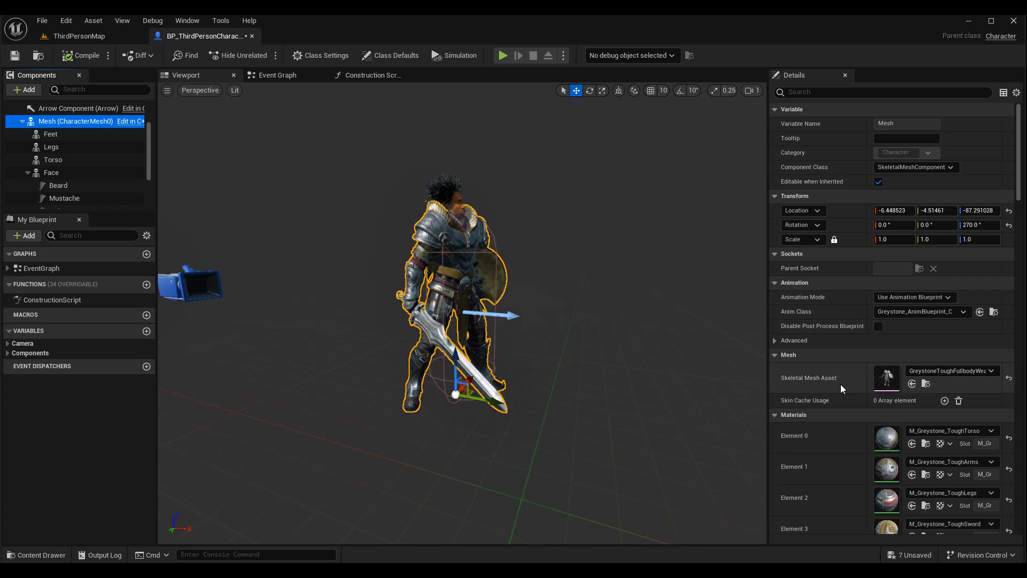
click(982, 375)
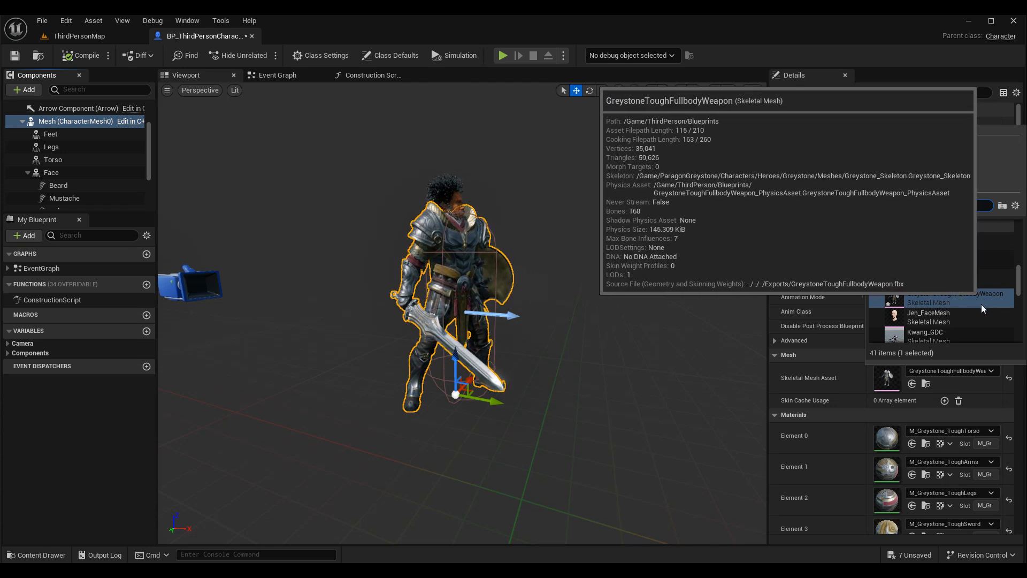
click(851, 374)
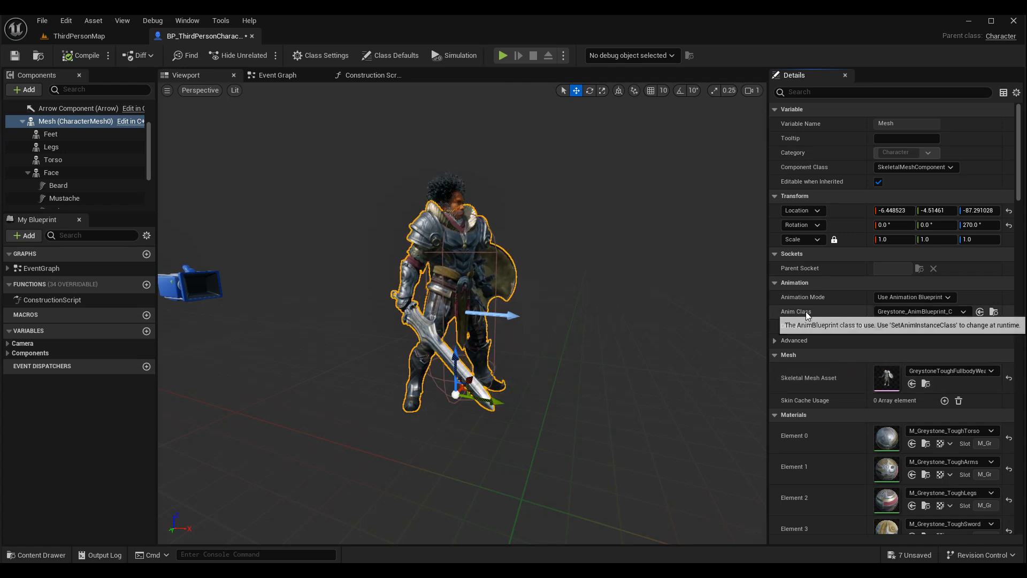
click(912, 313)
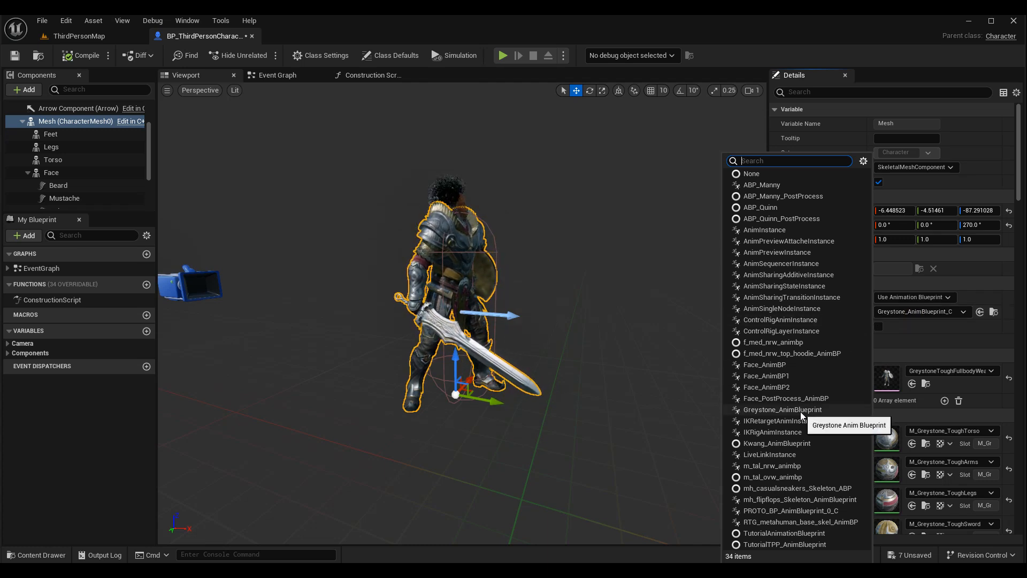
click(954, 355)
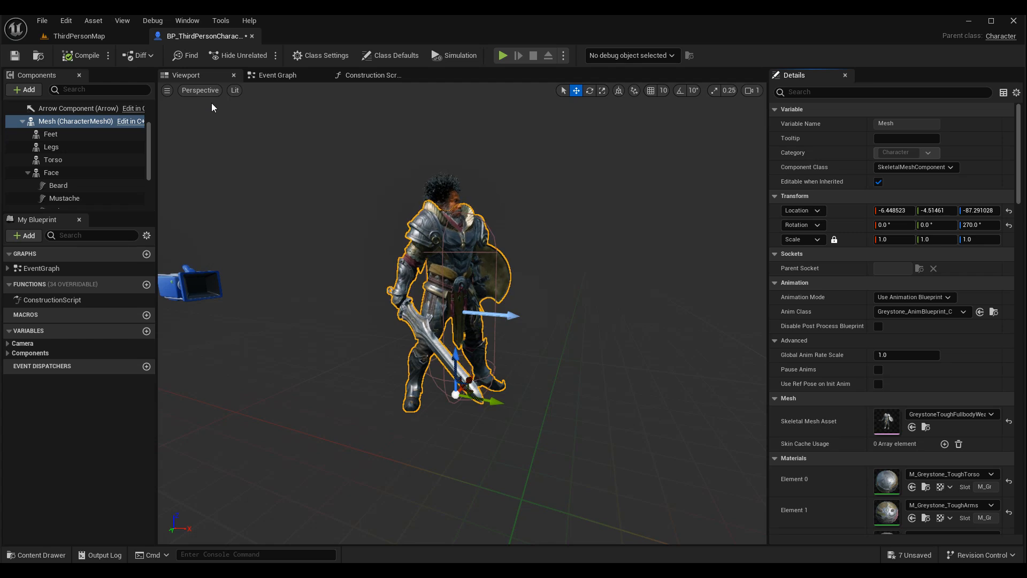
- Select the Face component and widen its property display to read the full location, rotation and scale values
scroll(102, 144, down, 2)
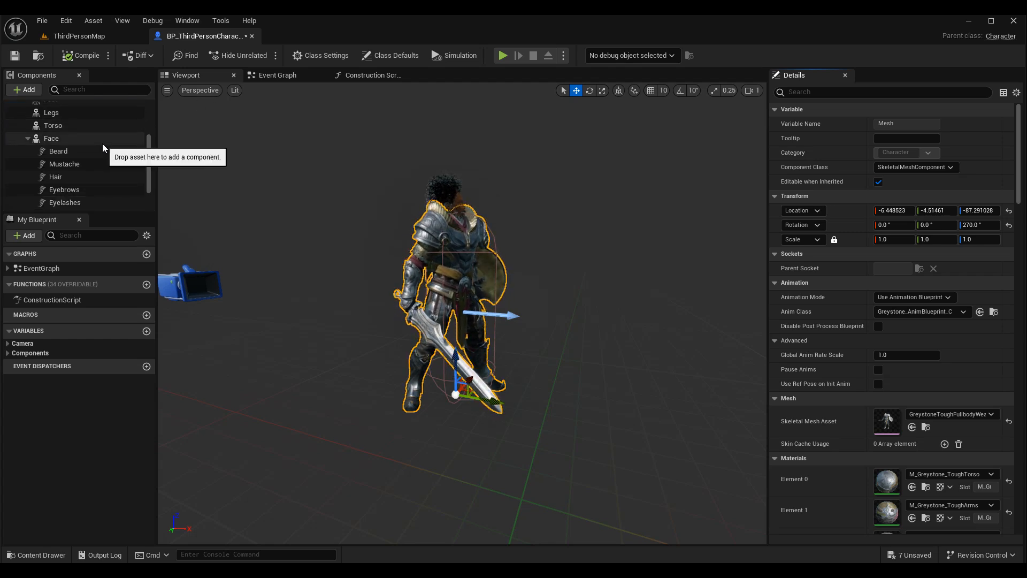
click(70, 140)
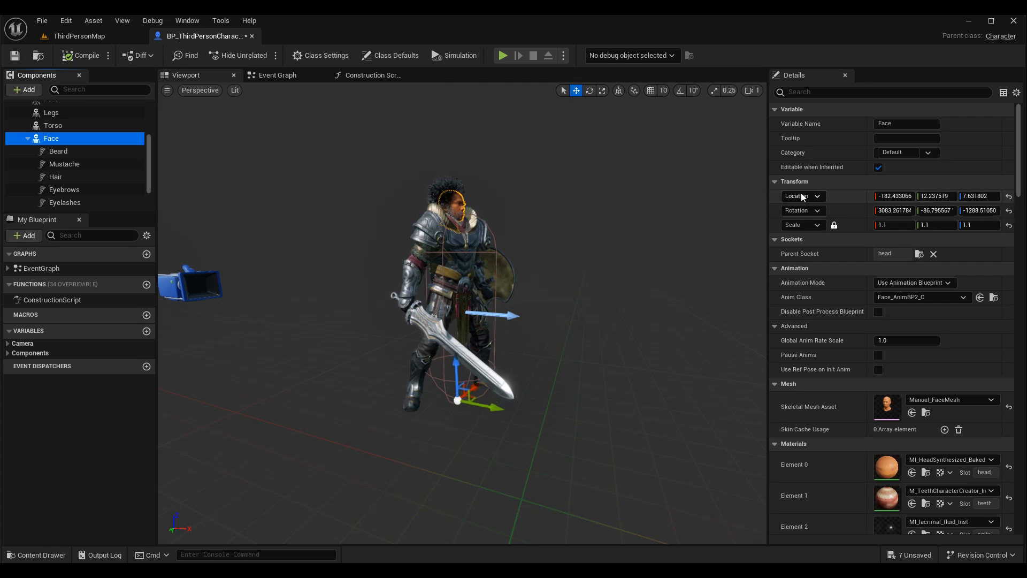
drag(767, 202, 598, 208)
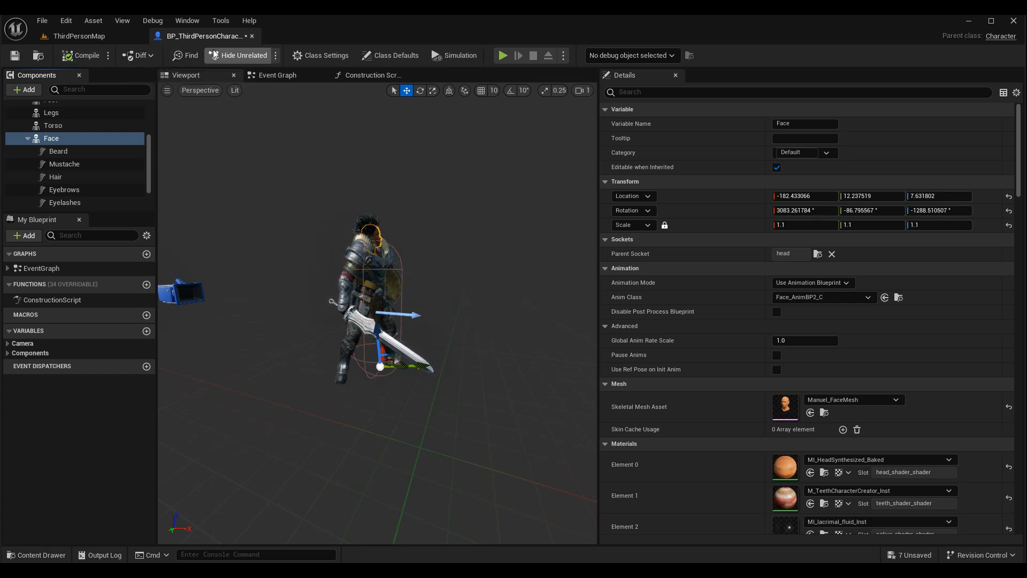
- Play ThirdPersonMap and run the Greystone character over beside the WhiteTiger Armor character to check the head during movement
click(102, 41)
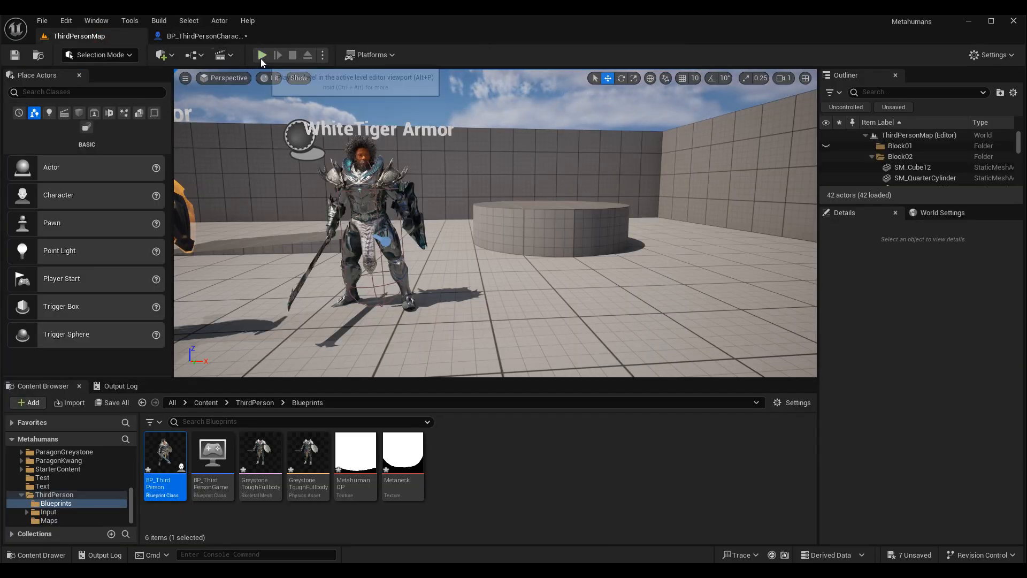
click(262, 56)
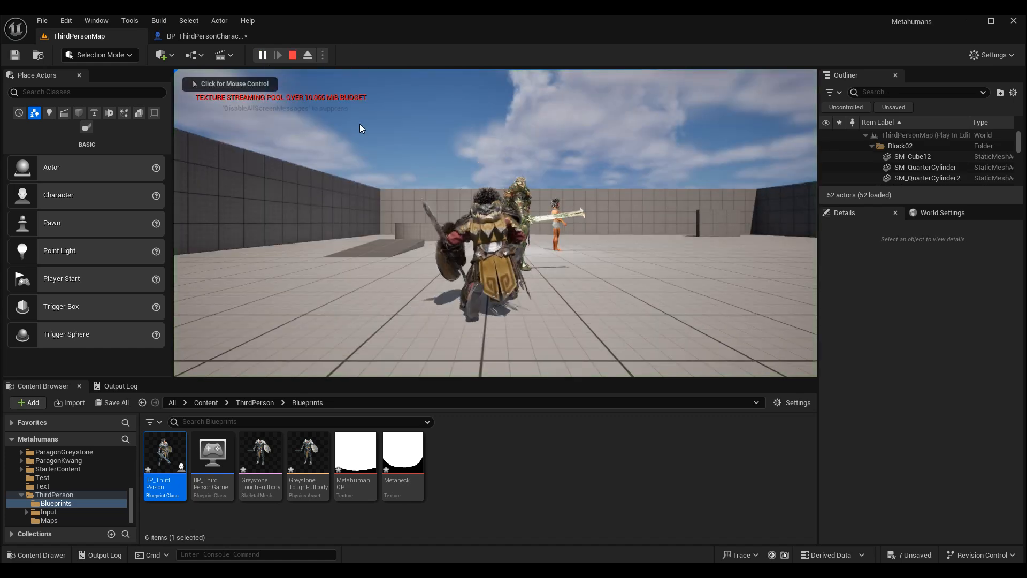
click(447, 181)
key(w)
key(w)
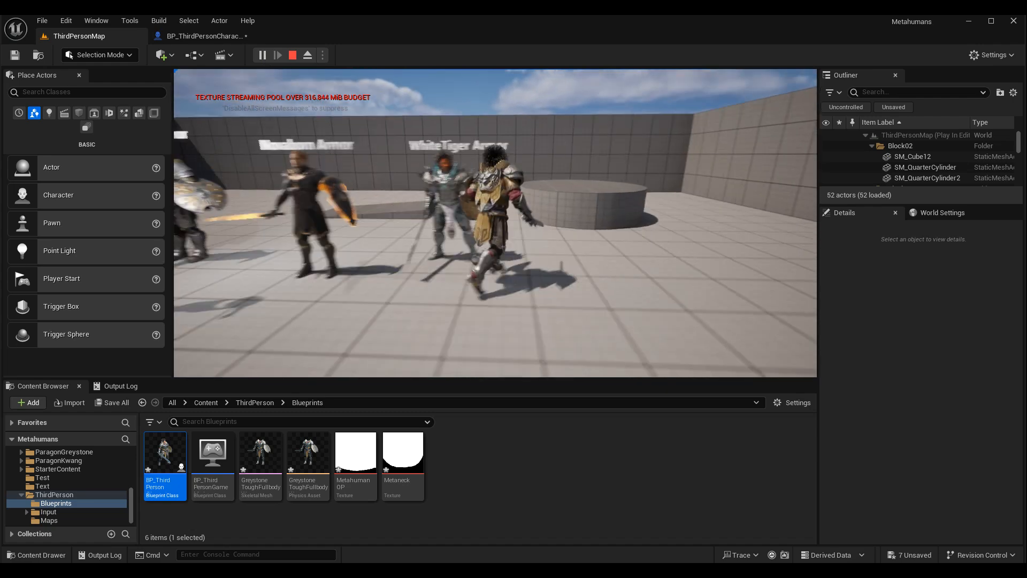
key(w)
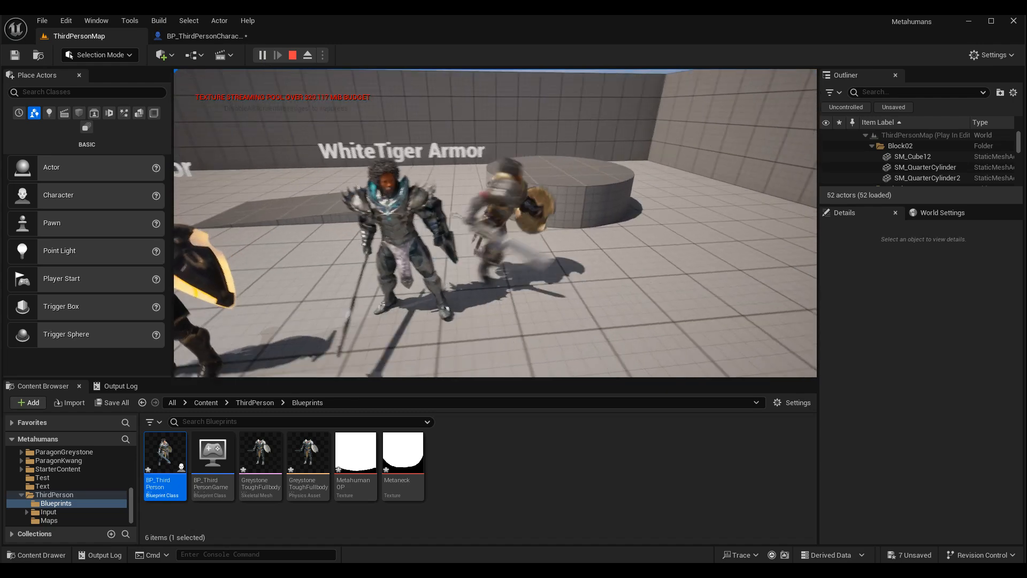
key(s)
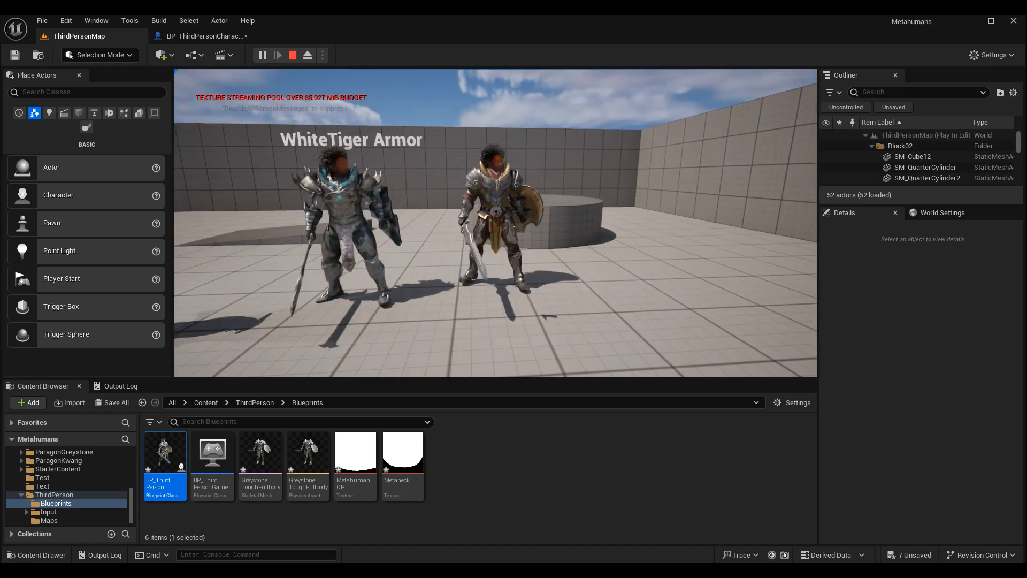